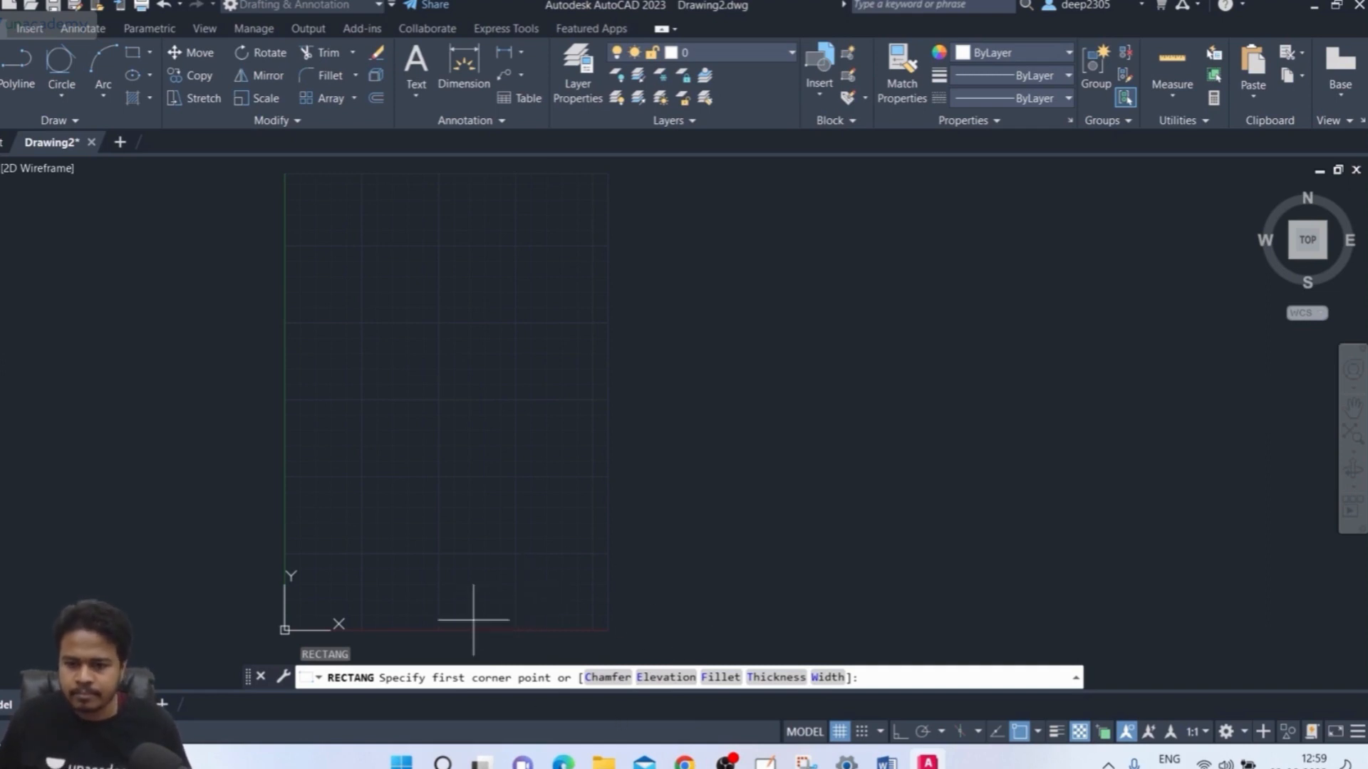
Draw a rectangle by picking two opposite corners in the middle of the grid
left_click(351, 493)
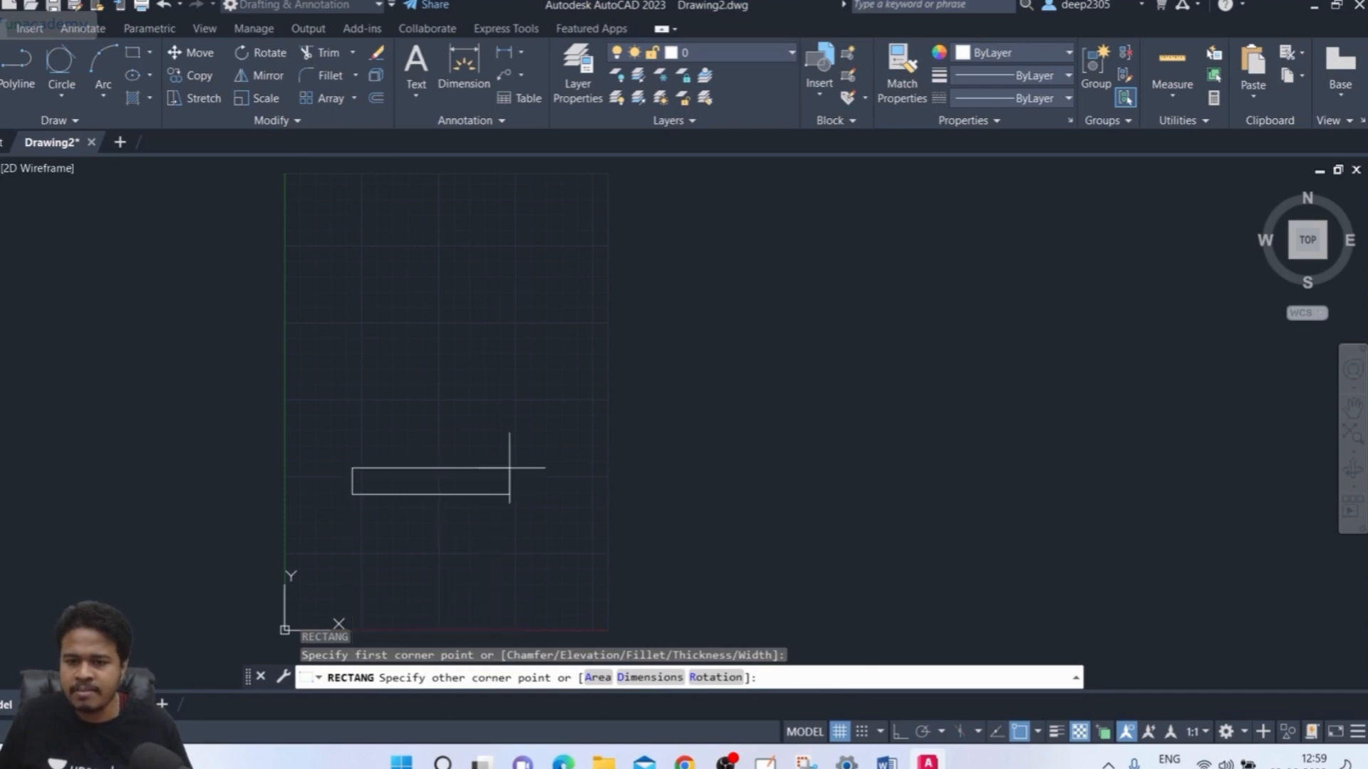
left_click(579, 328)
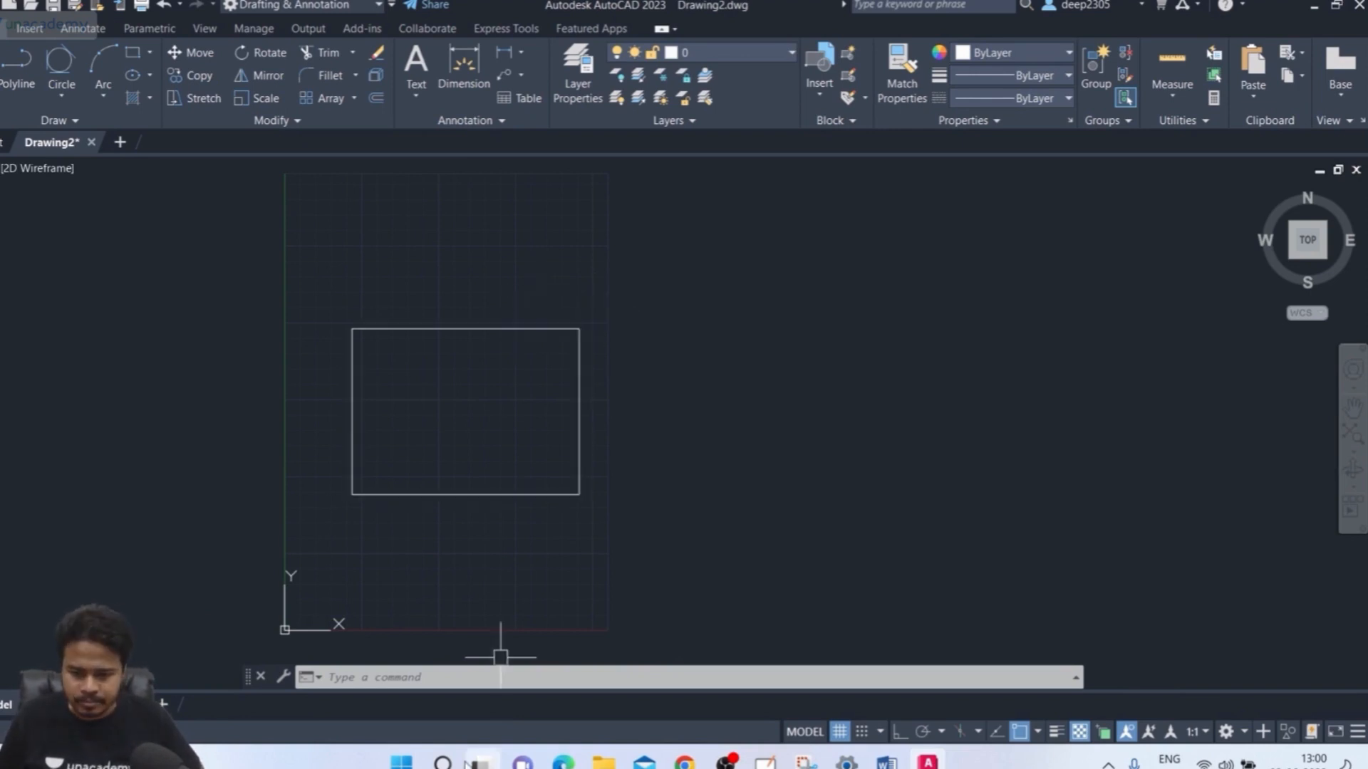
right_click(443, 762)
Launch OneNote 2016 and dismiss the Office activation notice
type("E")
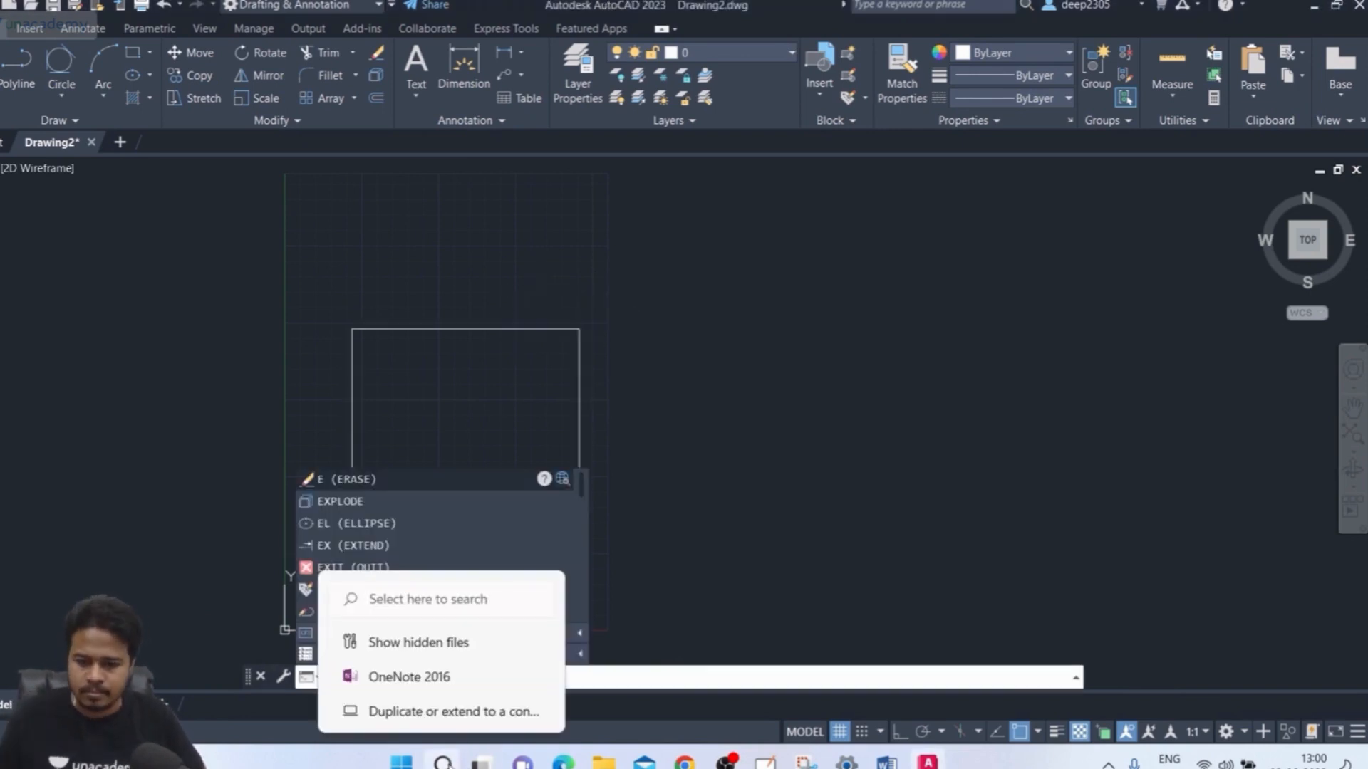
left_click(455, 676)
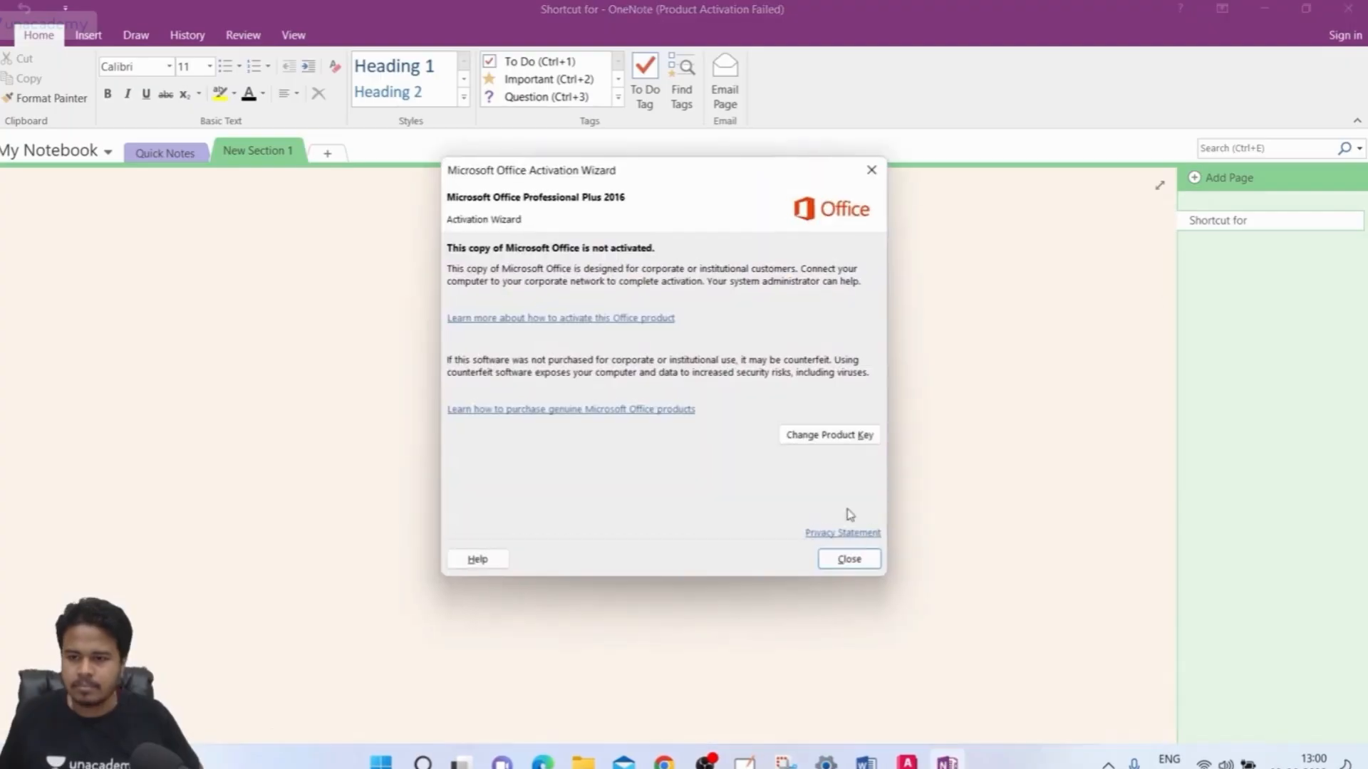
left_click(848, 558)
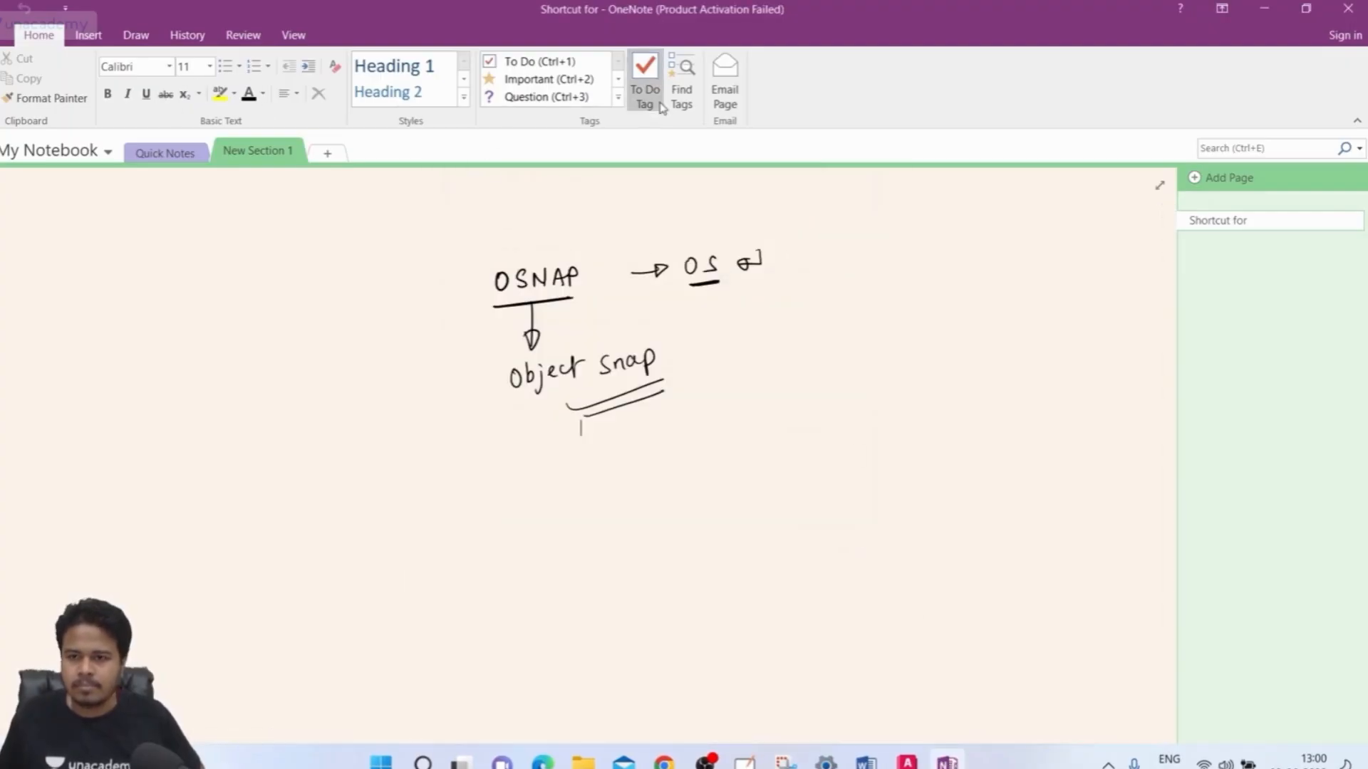
Erase the old OSNAP notes from the page with the Draw eraser
left_click(136, 35)
left_click(94, 71)
mouse_move(520, 280)
left_mouse_down()
mouse_move(544, 275)
mouse_move(547, 309)
mouse_move(339, 421)
mouse_move(509, 371)
left_mouse_up()
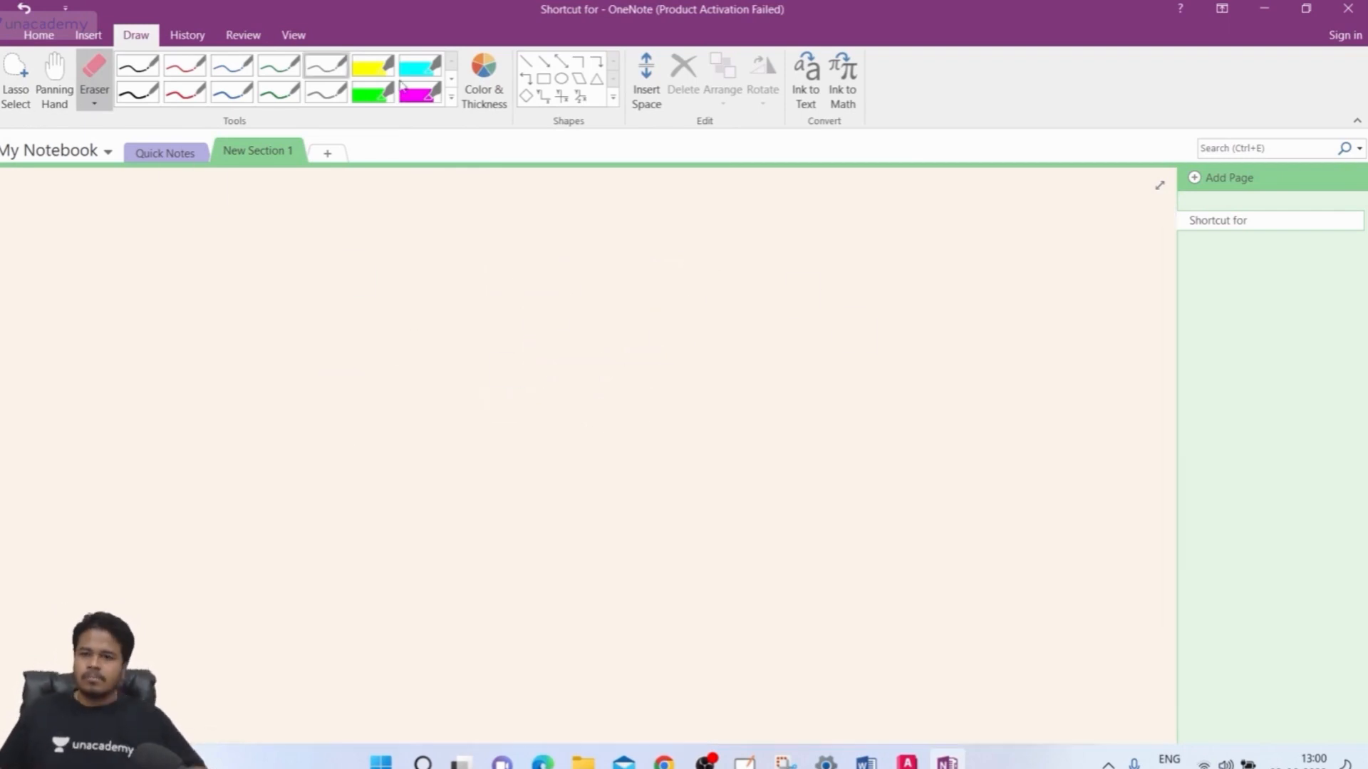
Draw a large rectangle shape and pan the page so it sits lower right
left_click(544, 78)
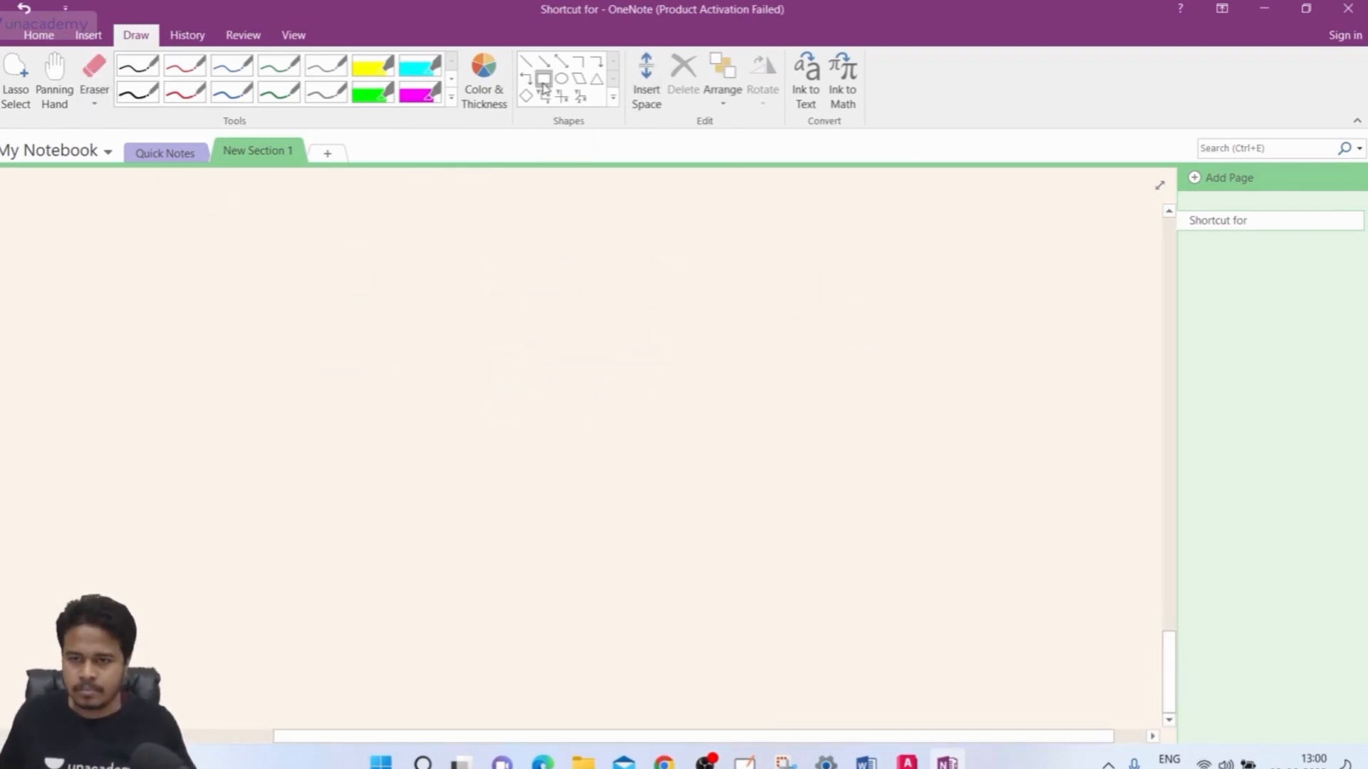
left_click_drag(186, 206, 568, 472)
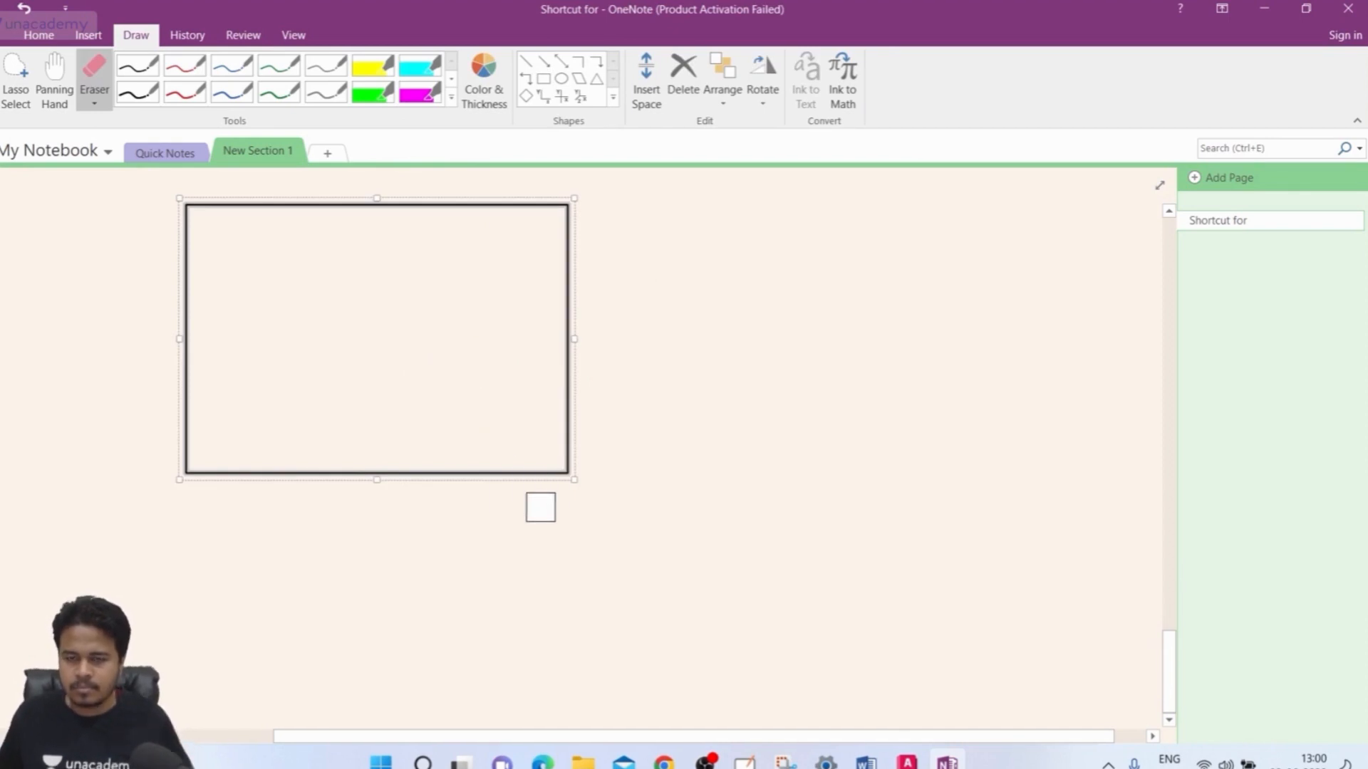
key("Escape")
left_click(54, 79)
mouse_move(327, 477)
left_mouse_down()
mouse_move(406, 513)
mouse_move(394, 479)
left_mouse_up()
key("Escape")
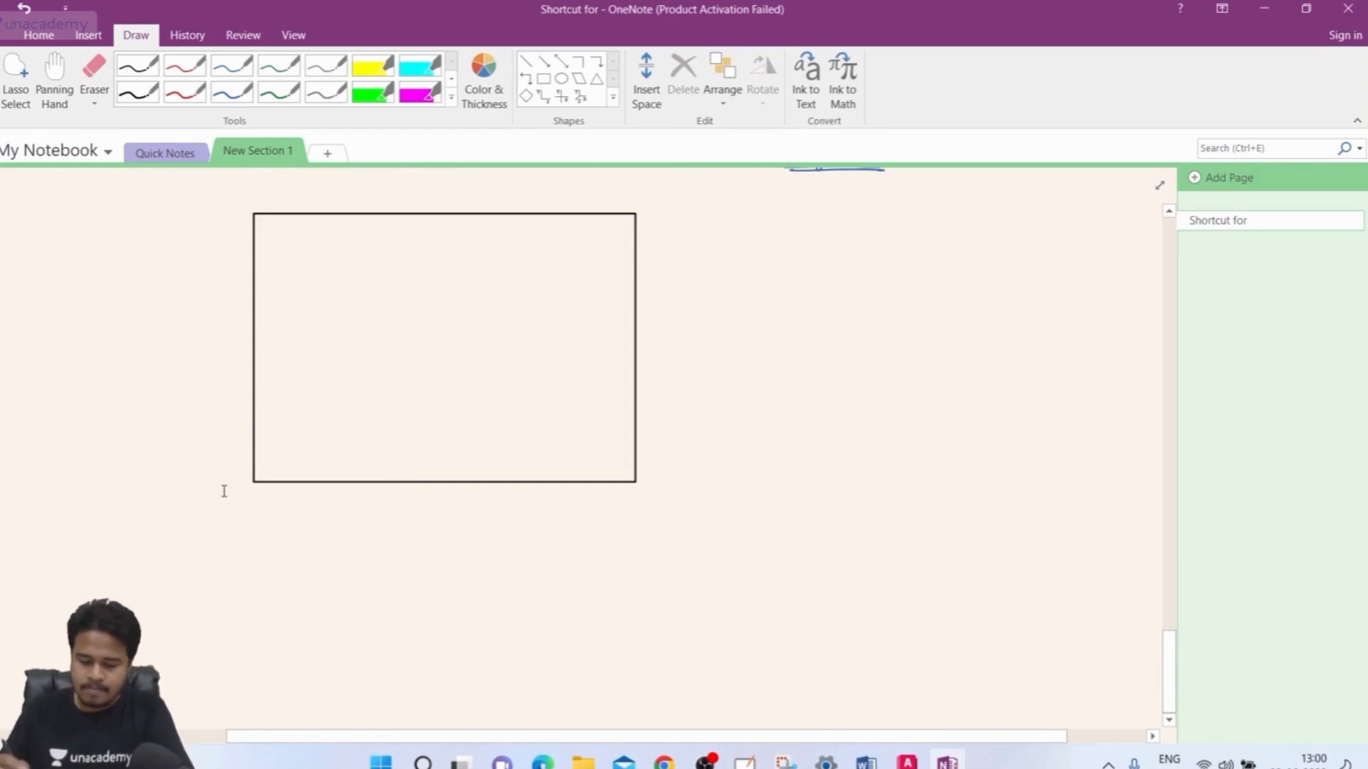
With the black pen, ink a corner arrow and the 'Rec' and 'left click' notes
left_click(151, 99)
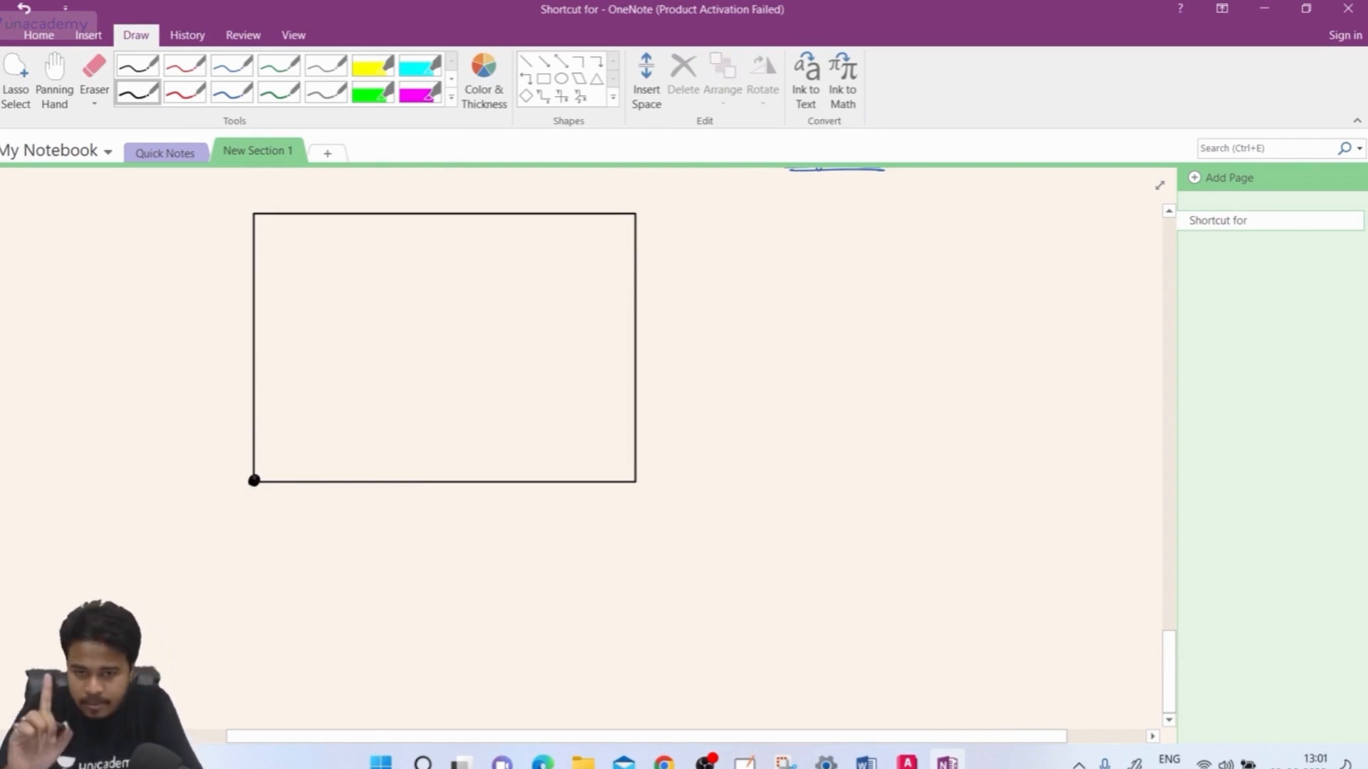
mouse_move(278, 519)
left_mouse_down()
mouse_move(260, 494)
mouse_move(259, 508)
left_mouse_up()
mouse_move(258, 493)
left_mouse_down()
mouse_move(288, 536)
mouse_move(314, 536)
left_mouse_up()
left_click_drag(312, 523, 404, 521)
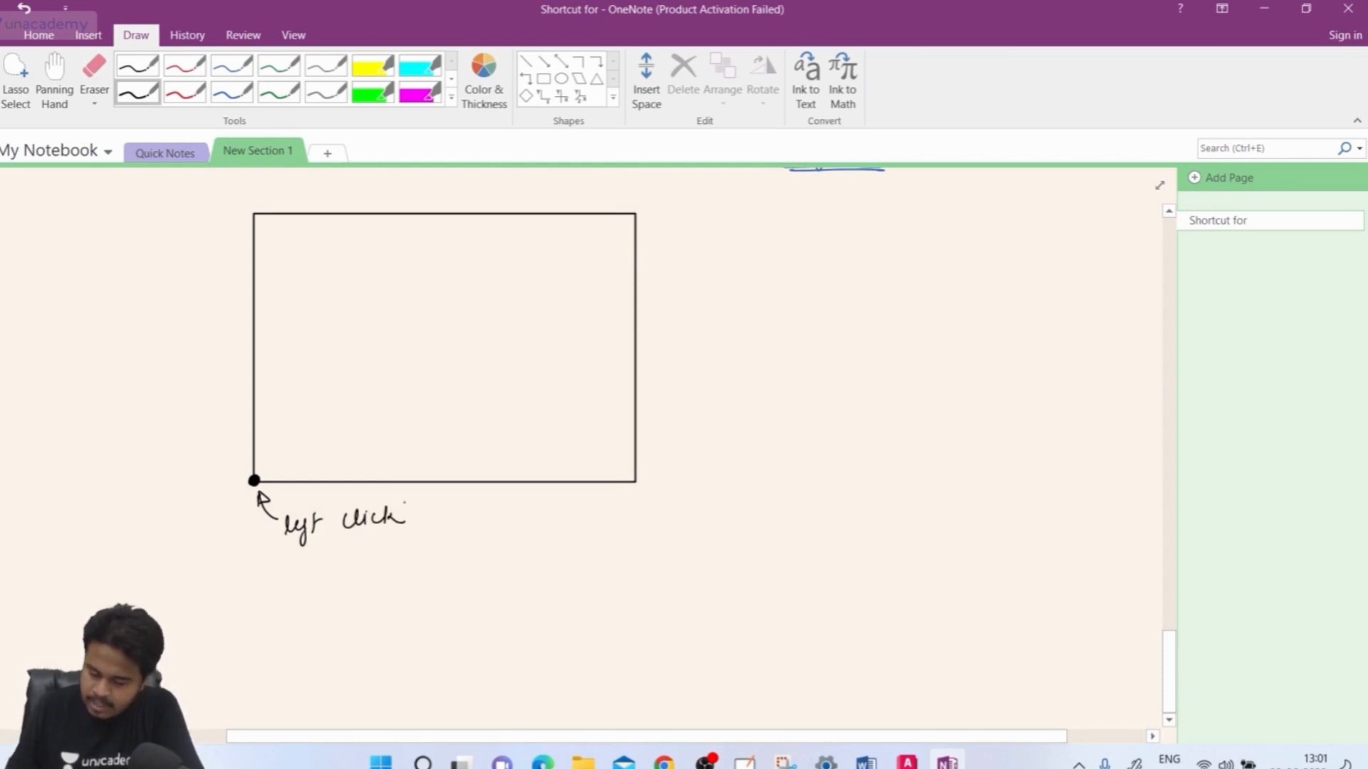
left_click_drag(842, 210, 852, 226)
left_click_drag(858, 218, 871, 229)
mouse_move(888, 217)
left_mouse_down()
mouse_move(888, 230)
mouse_move(921, 228)
left_mouse_up()
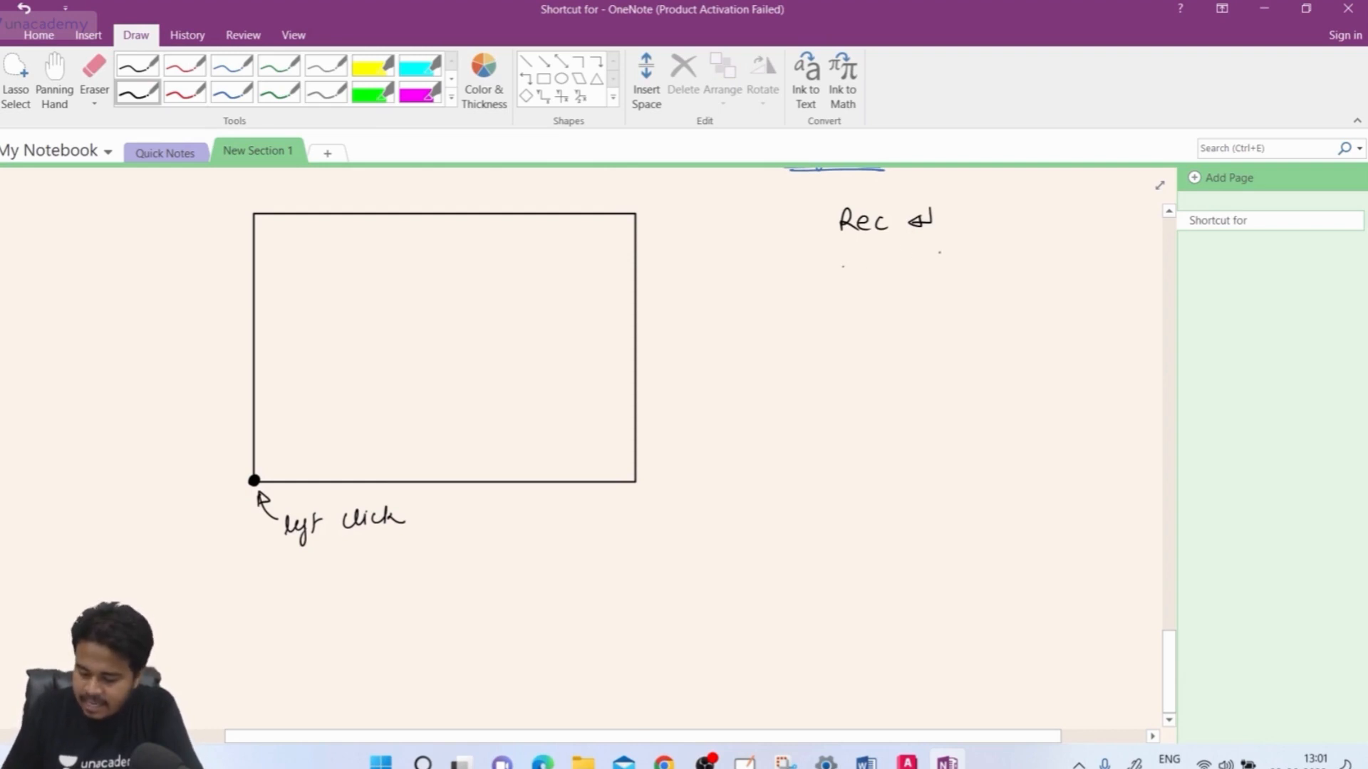
left_click_drag(850, 265, 990, 263)
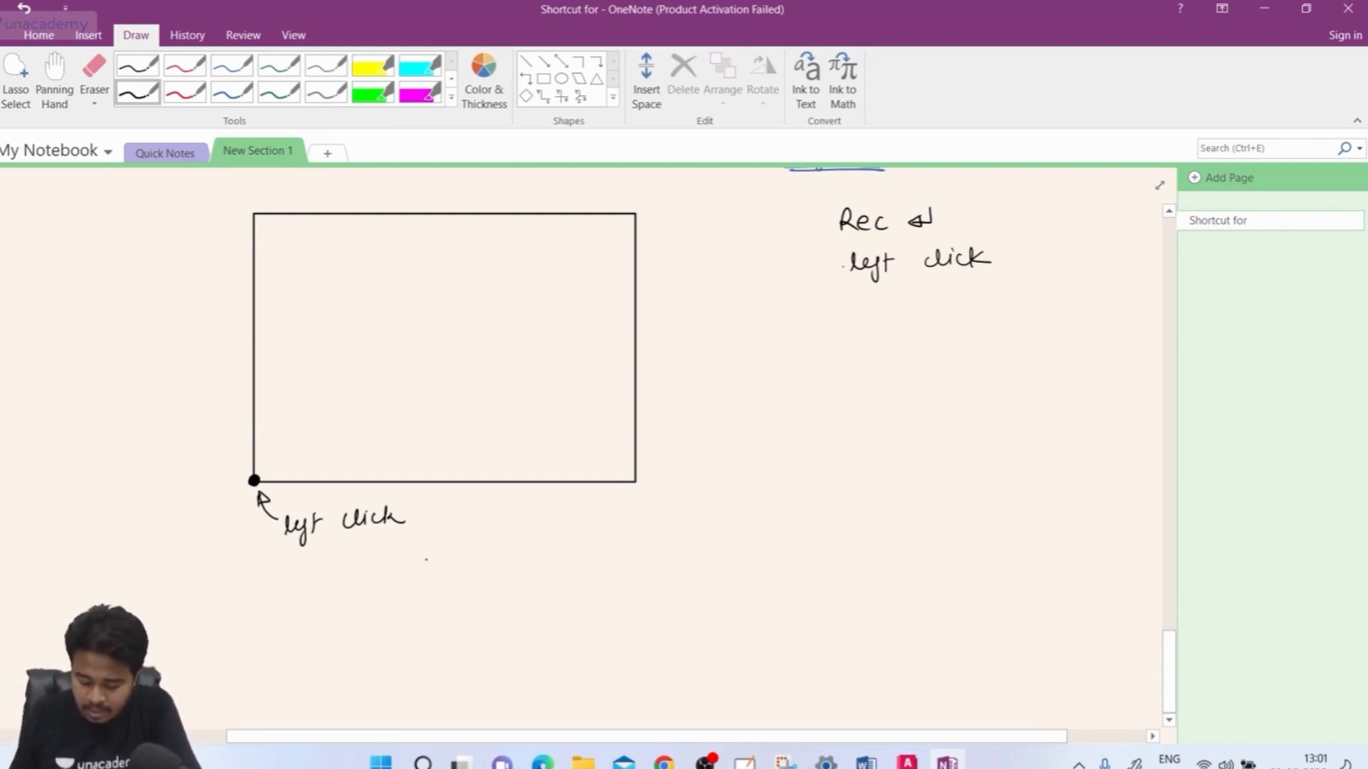
Ink the 40 width and 30 height dimensions with arrows and wavy underlines
left_click_drag(426, 560, 429, 583)
left_click_drag(440, 563, 633, 561)
left_click_drag(616, 554, 615, 573)
mouse_move(265, 577)
left_mouse_down()
mouse_move(382, 575)
mouse_move(279, 584)
left_mouse_up()
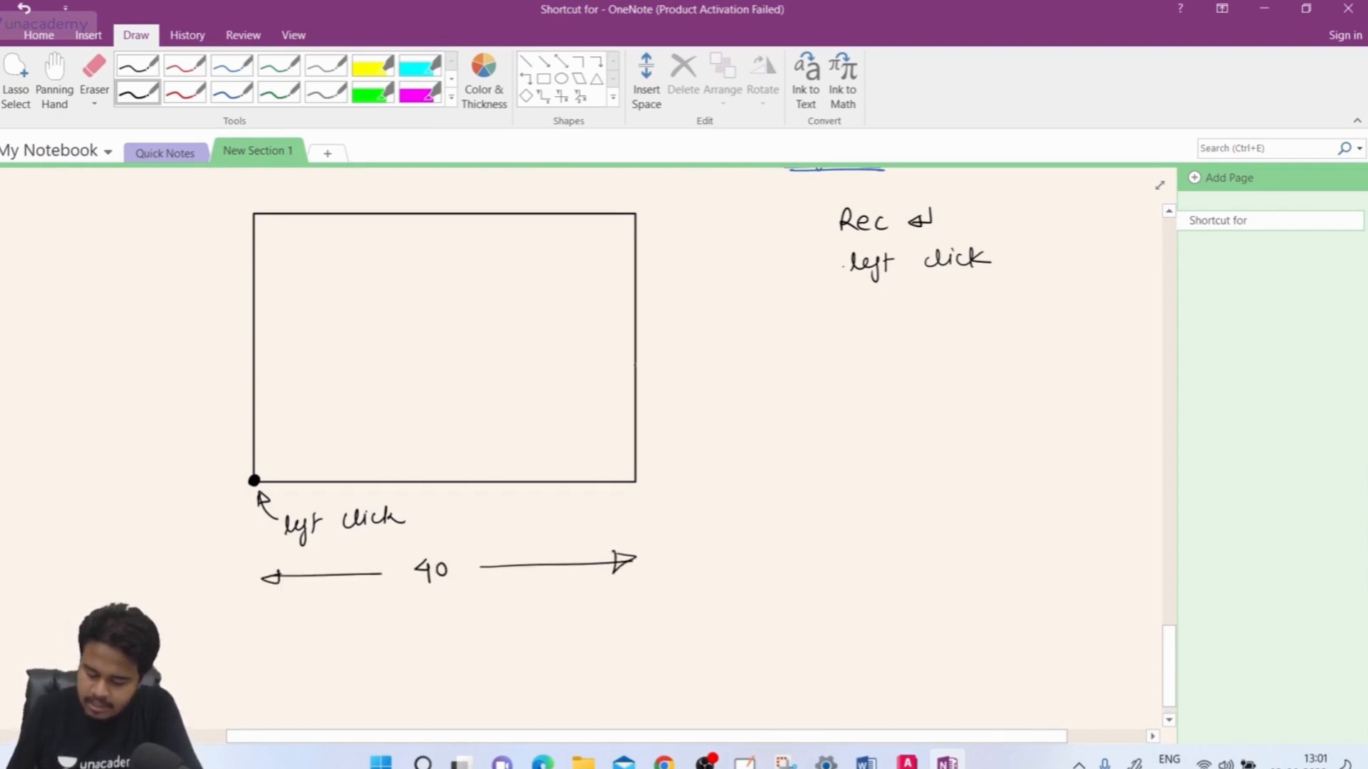
mouse_move(656, 358)
left_mouse_down()
mouse_move(657, 378)
mouse_move(681, 362)
mouse_move(663, 218)
mouse_move(671, 240)
left_mouse_up()
mouse_move(670, 394)
left_mouse_down()
mouse_move(670, 470)
mouse_move(678, 439)
left_mouse_up()
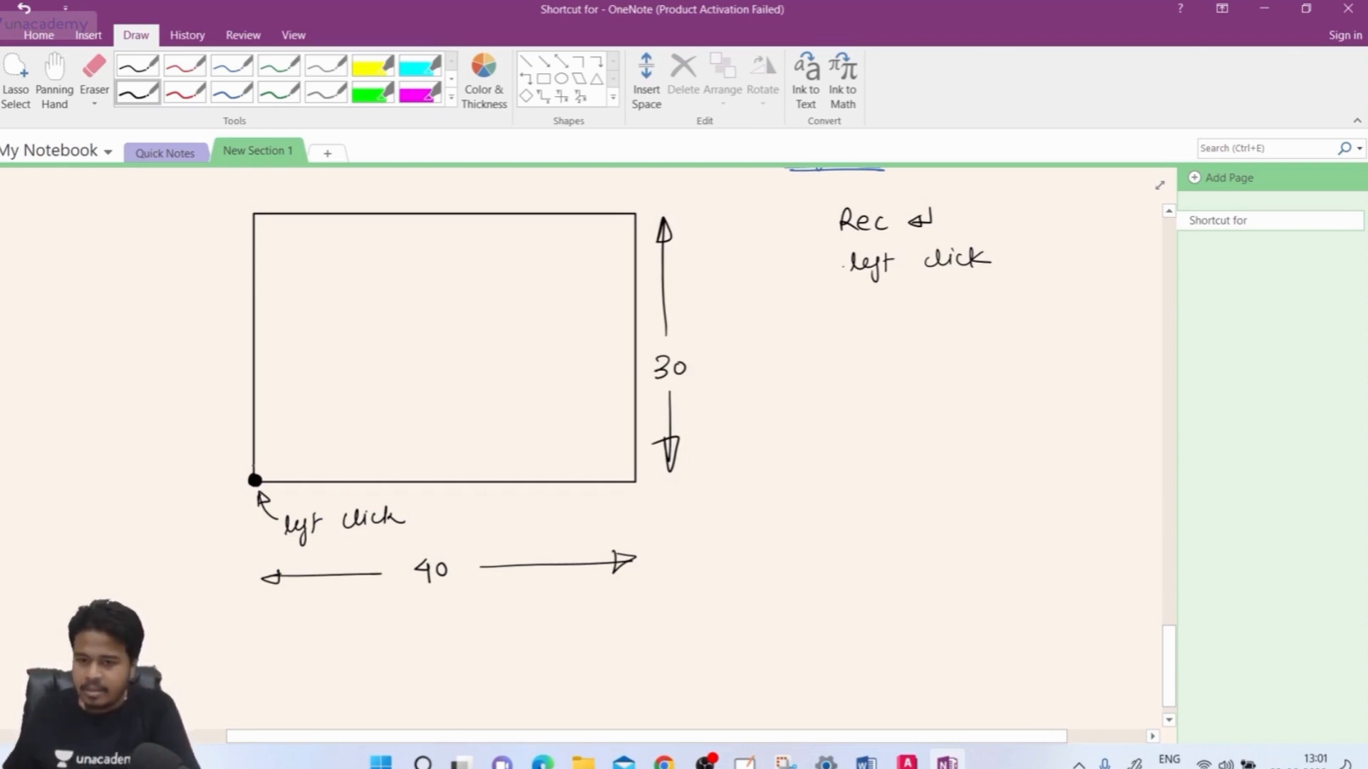
key("Escape")
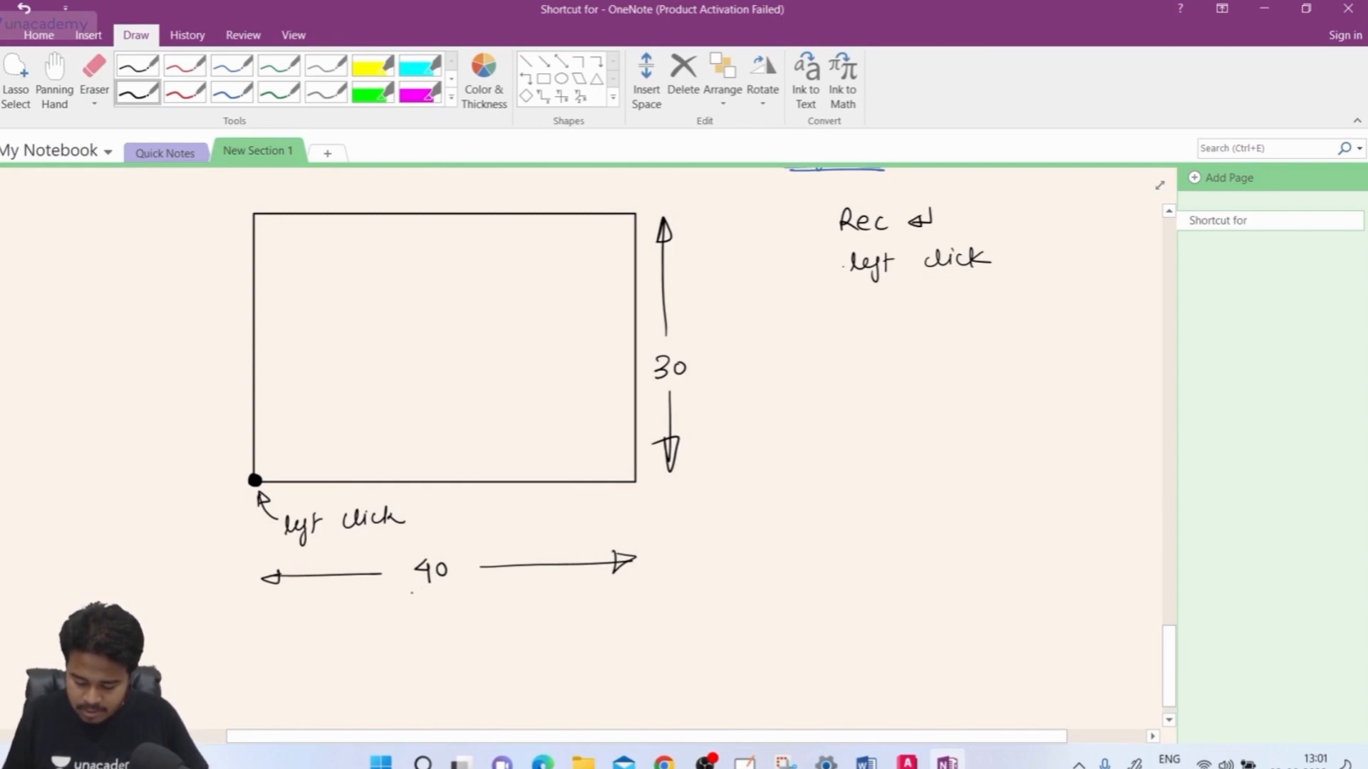
left_click_drag(411, 591, 453, 590)
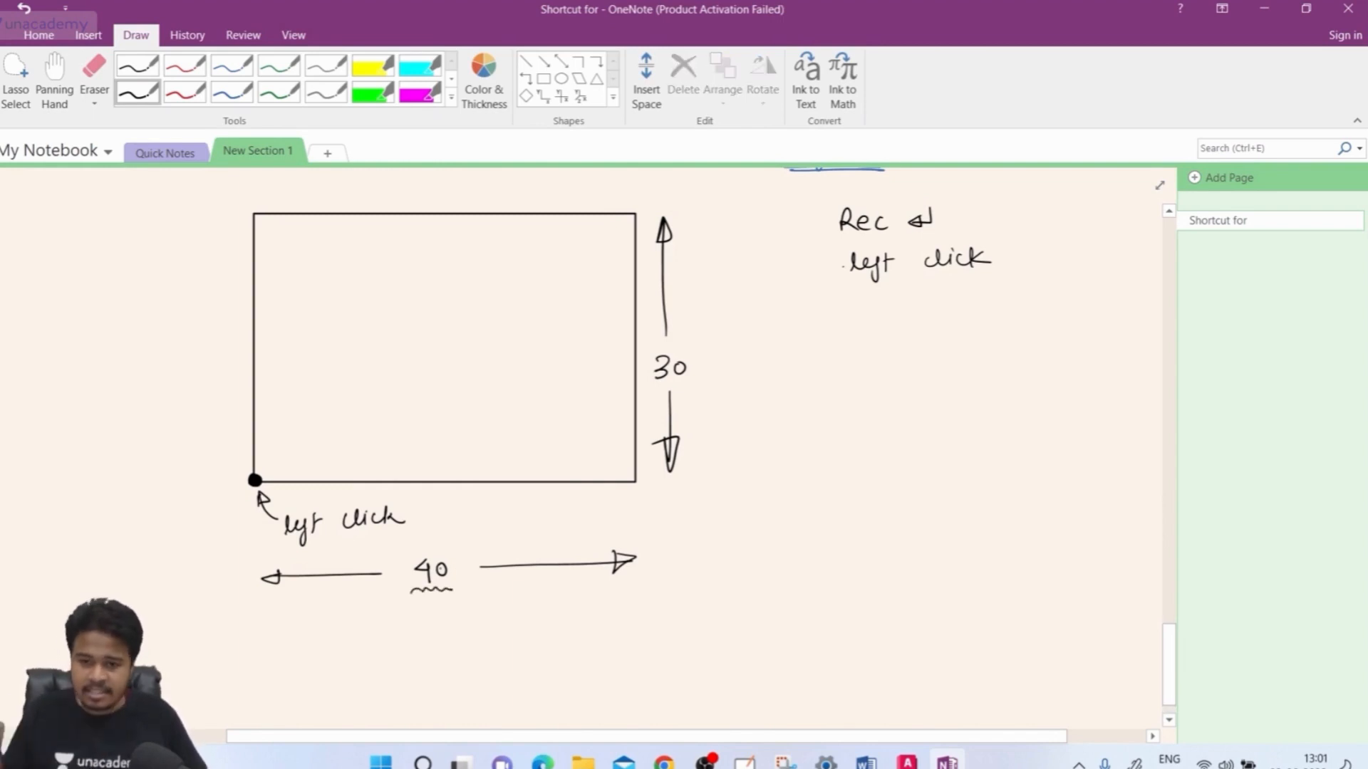
left_click_drag(652, 391, 686, 384)
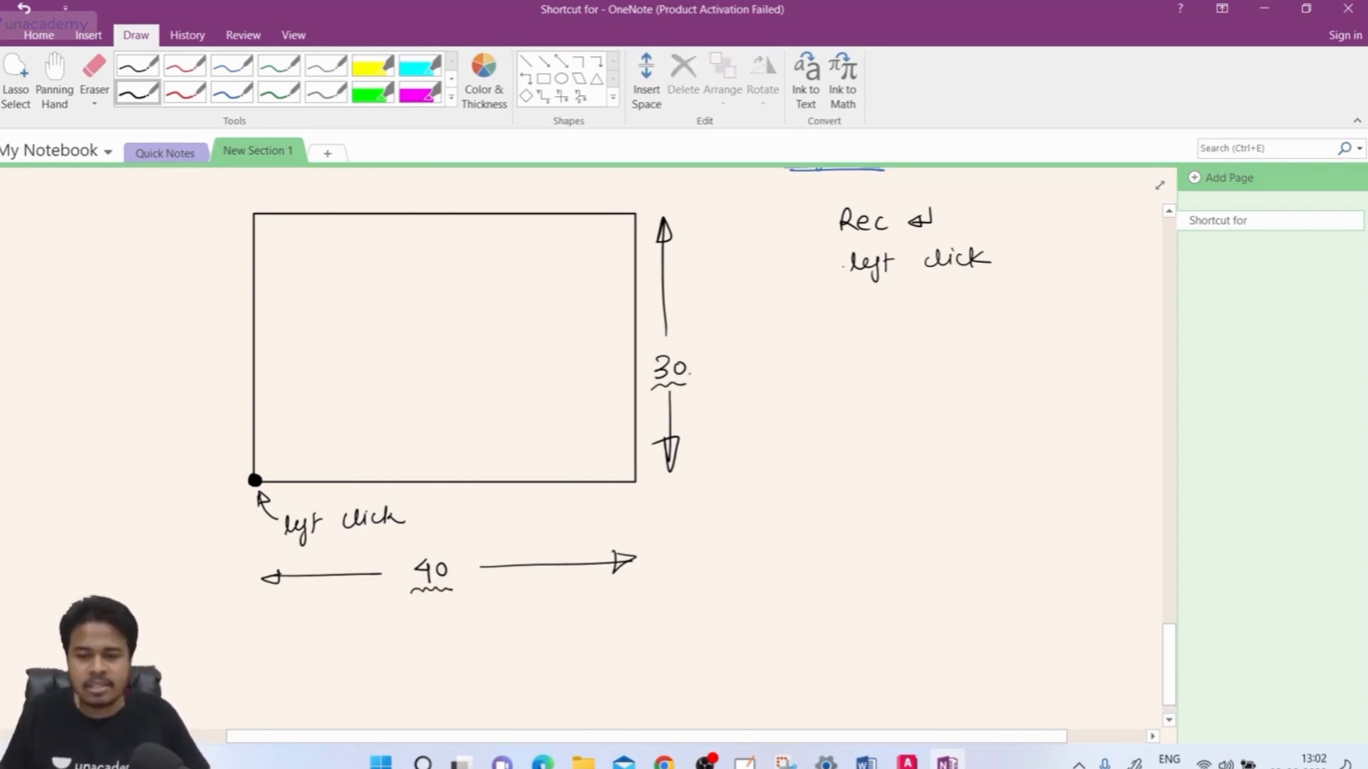
mouse_move(876, 300)
left_mouse_down()
mouse_move(882, 319)
mouse_move(927, 317)
mouse_move(960, 295)
mouse_move(947, 346)
left_mouse_up()
mouse_move(996, 294)
left_mouse_down()
mouse_move(987, 305)
mouse_move(1089, 305)
mouse_move(1127, 287)
left_mouse_up()
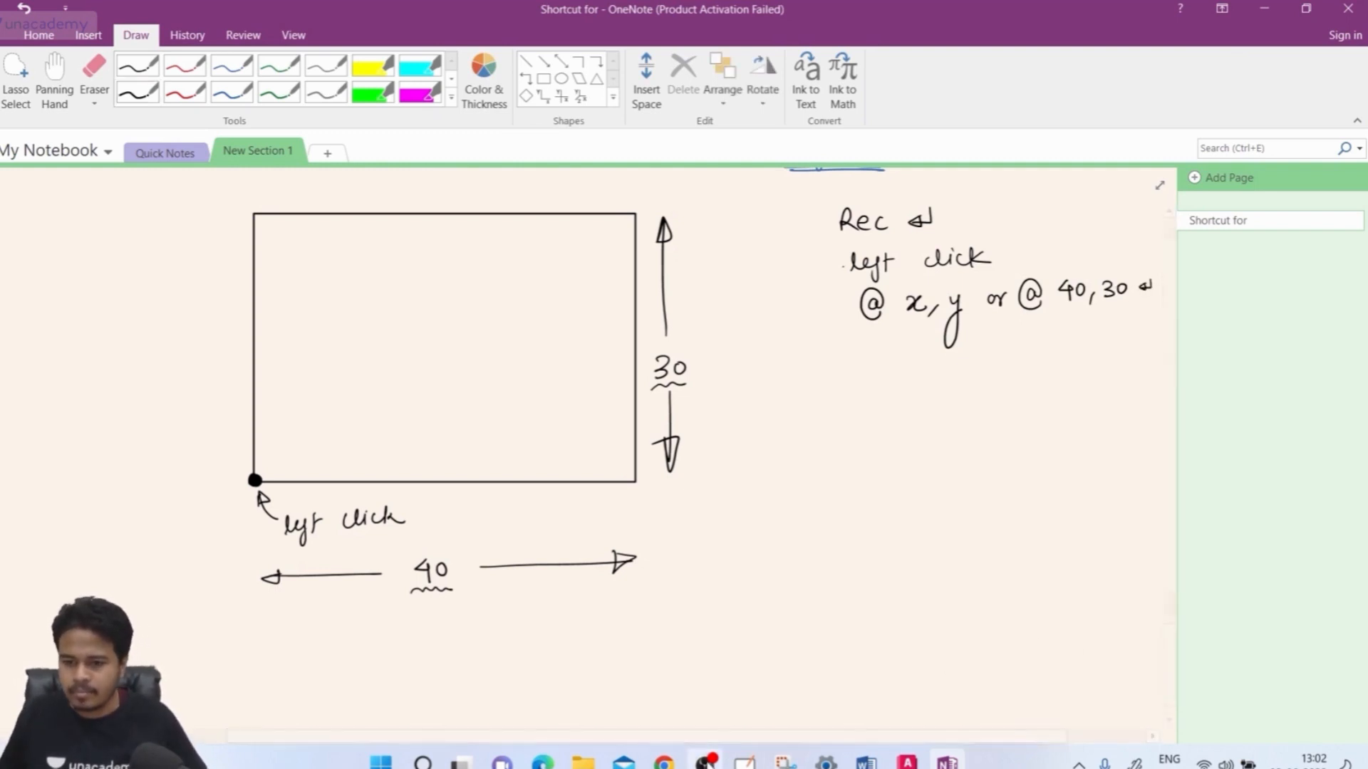
left_click(706, 761)
left_click(706, 762)
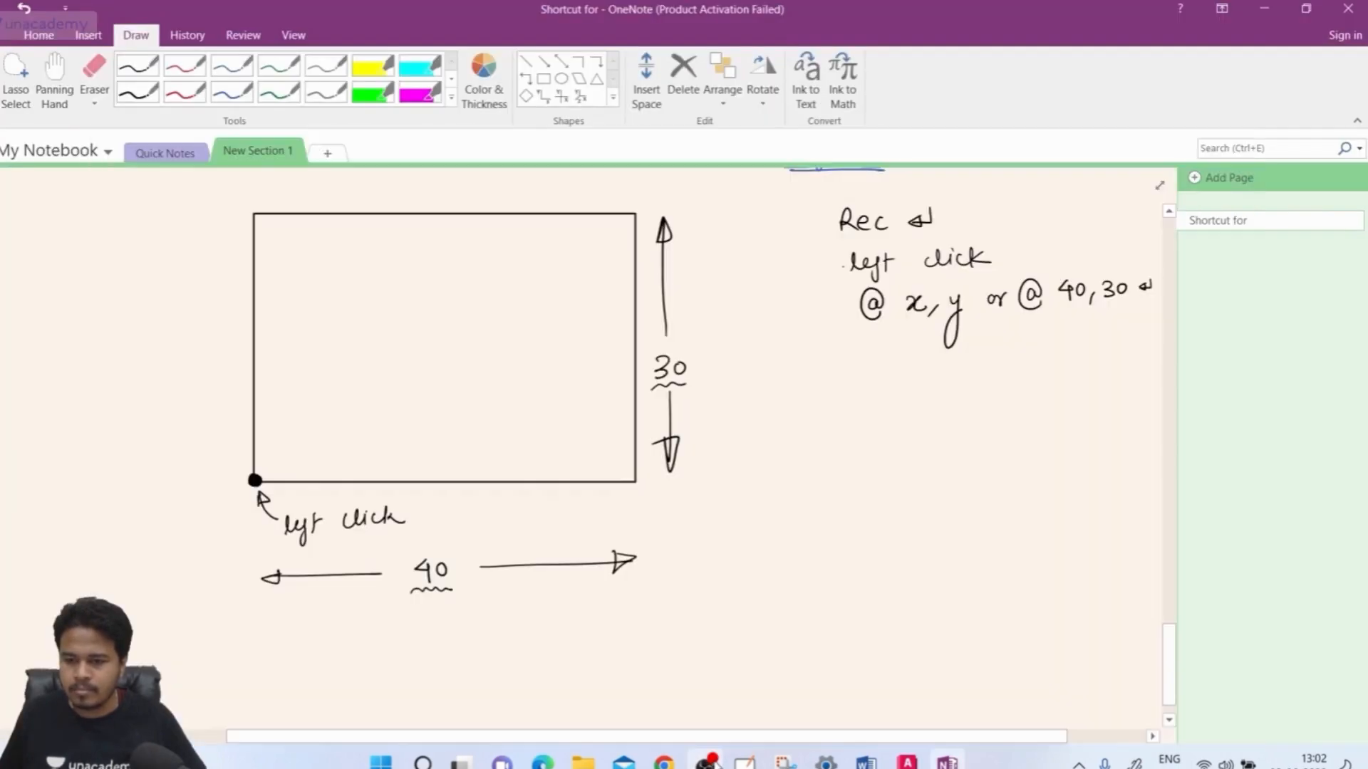
left_click(907, 763)
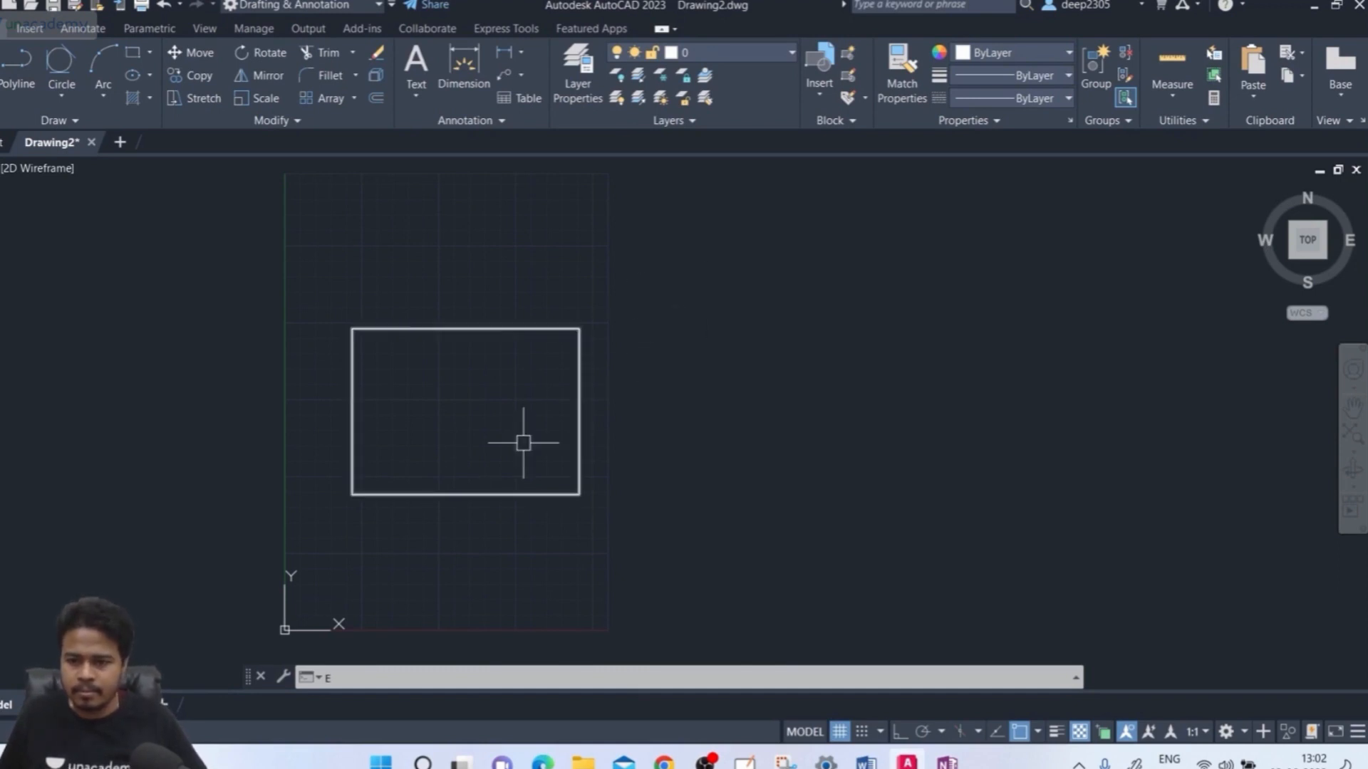
Cancel the pending erase and delete the existing rectangle
type("E")
key("Escape")
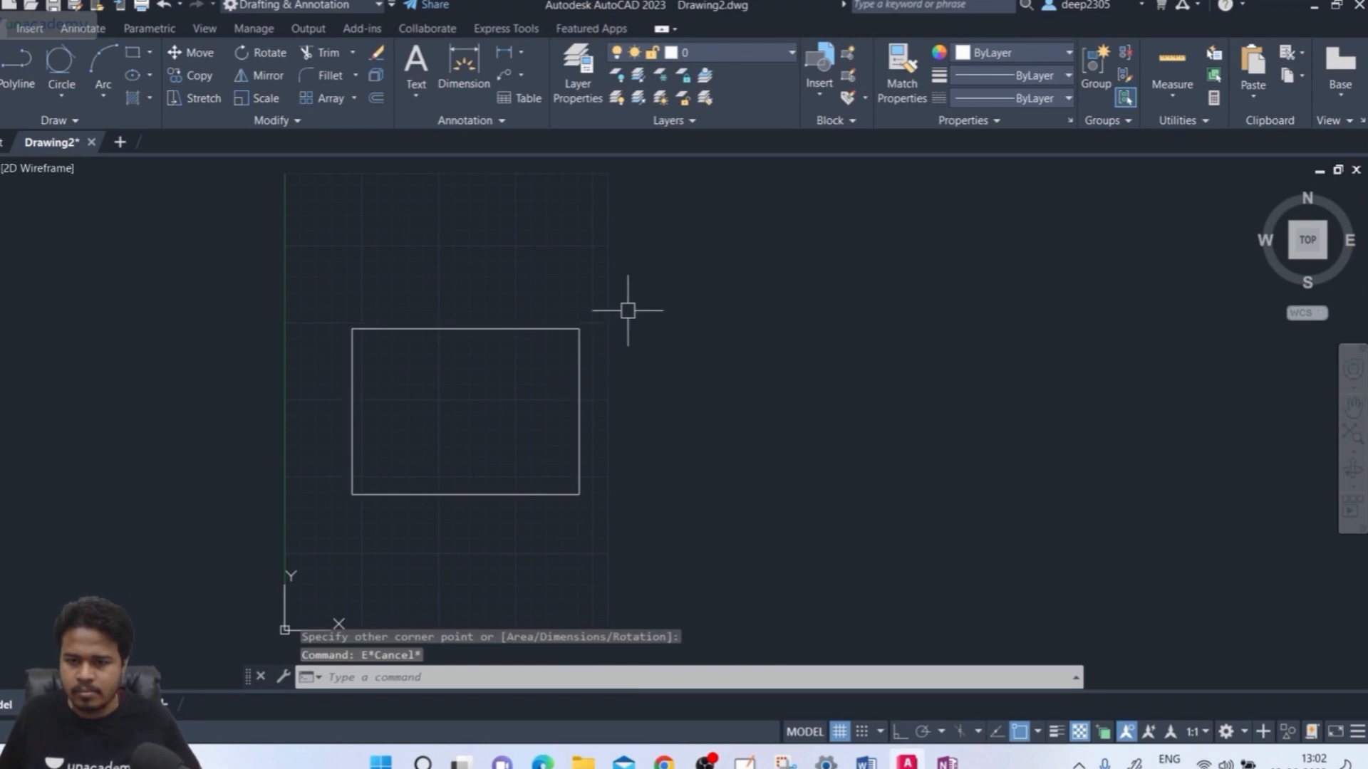
left_click(628, 310)
left_click(303, 537)
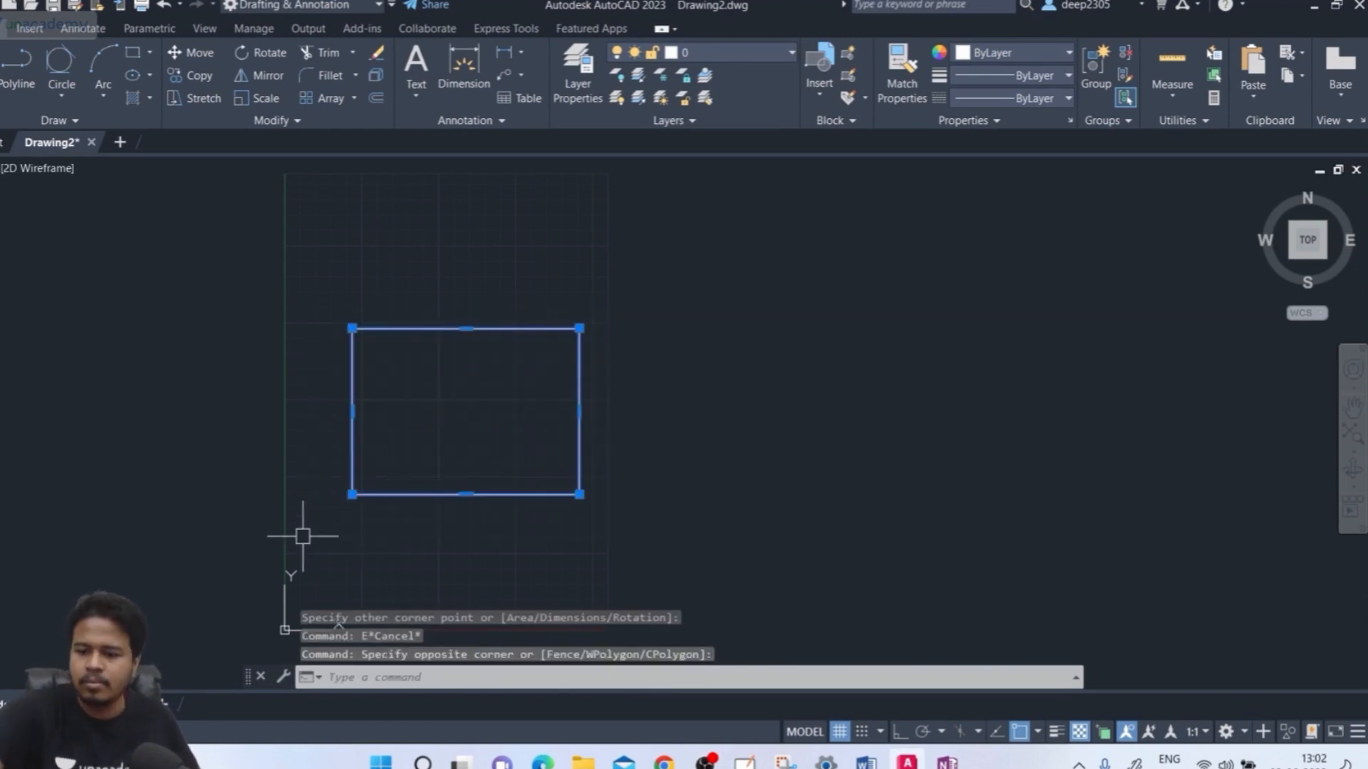
key("Delete")
type("REC")
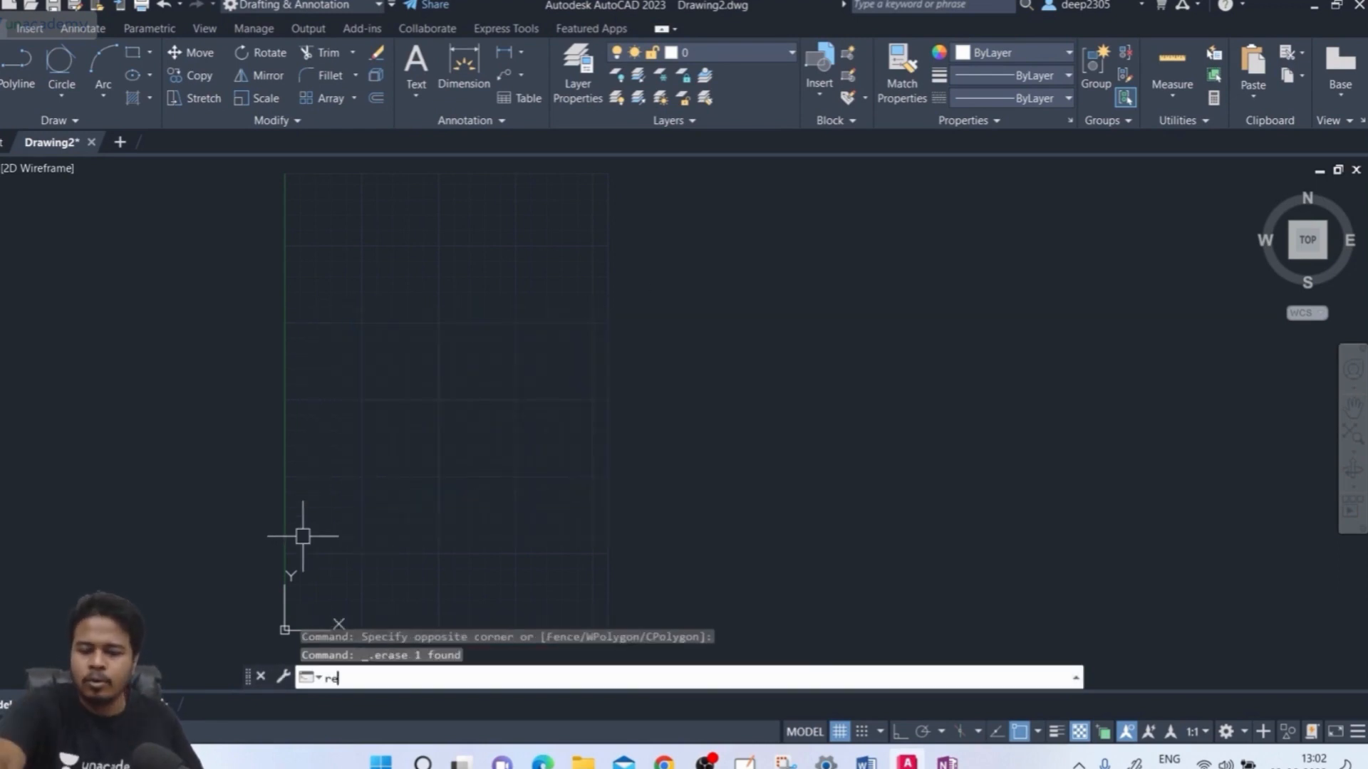
key("Return")
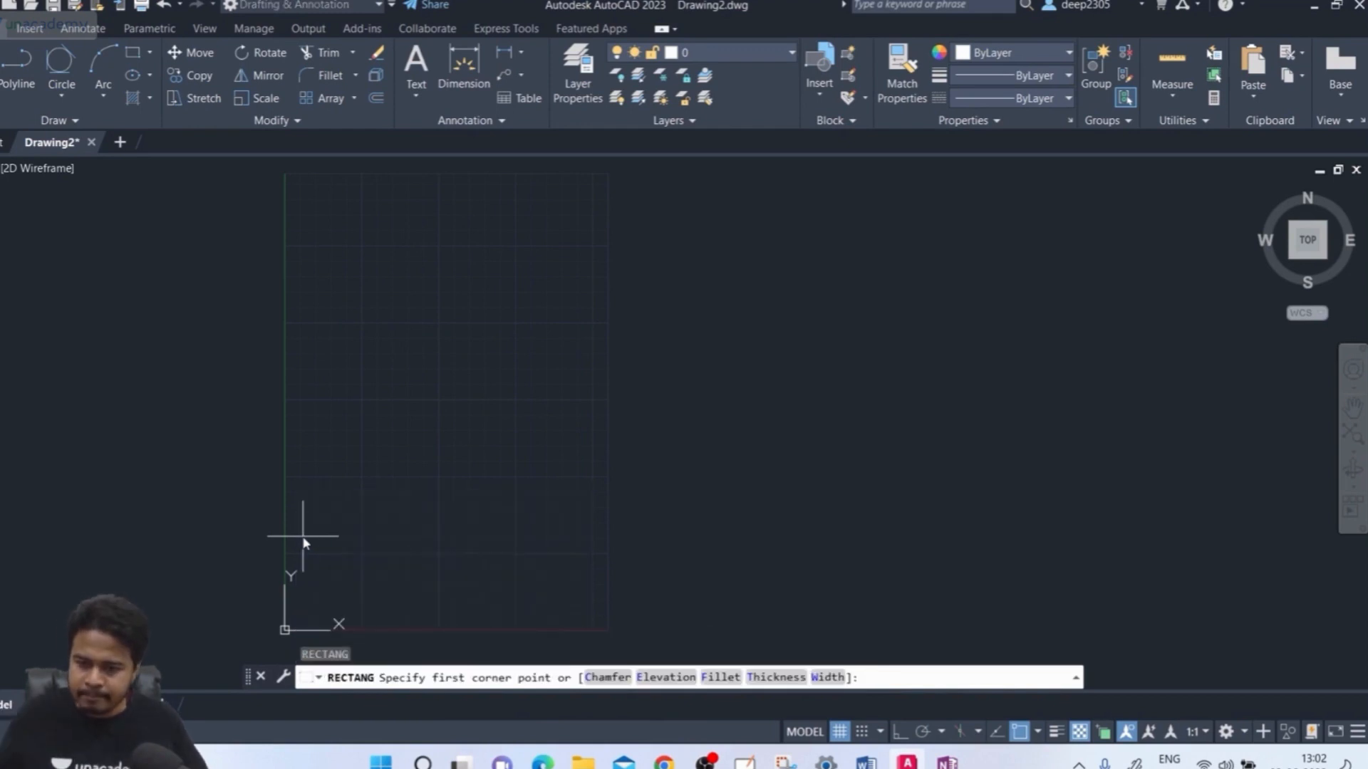
left_click(361, 478)
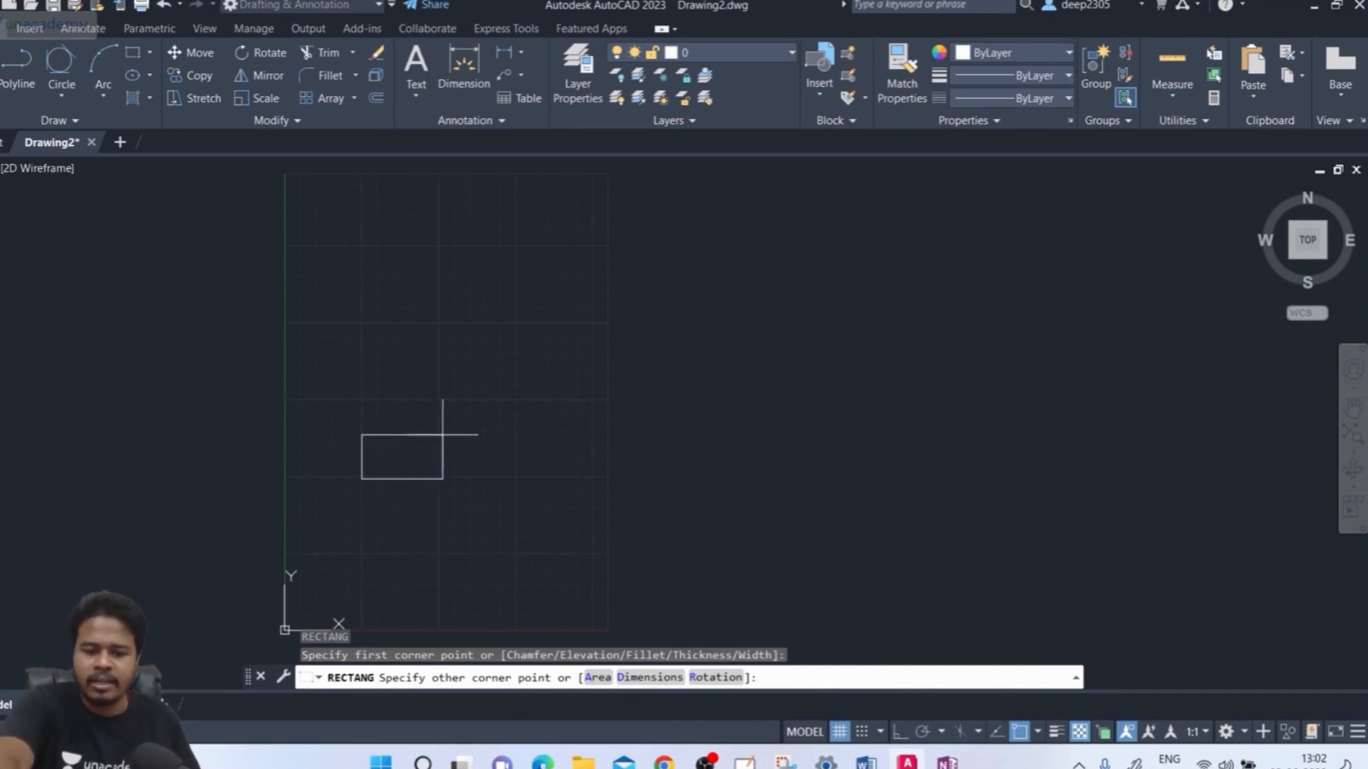
type("@4")
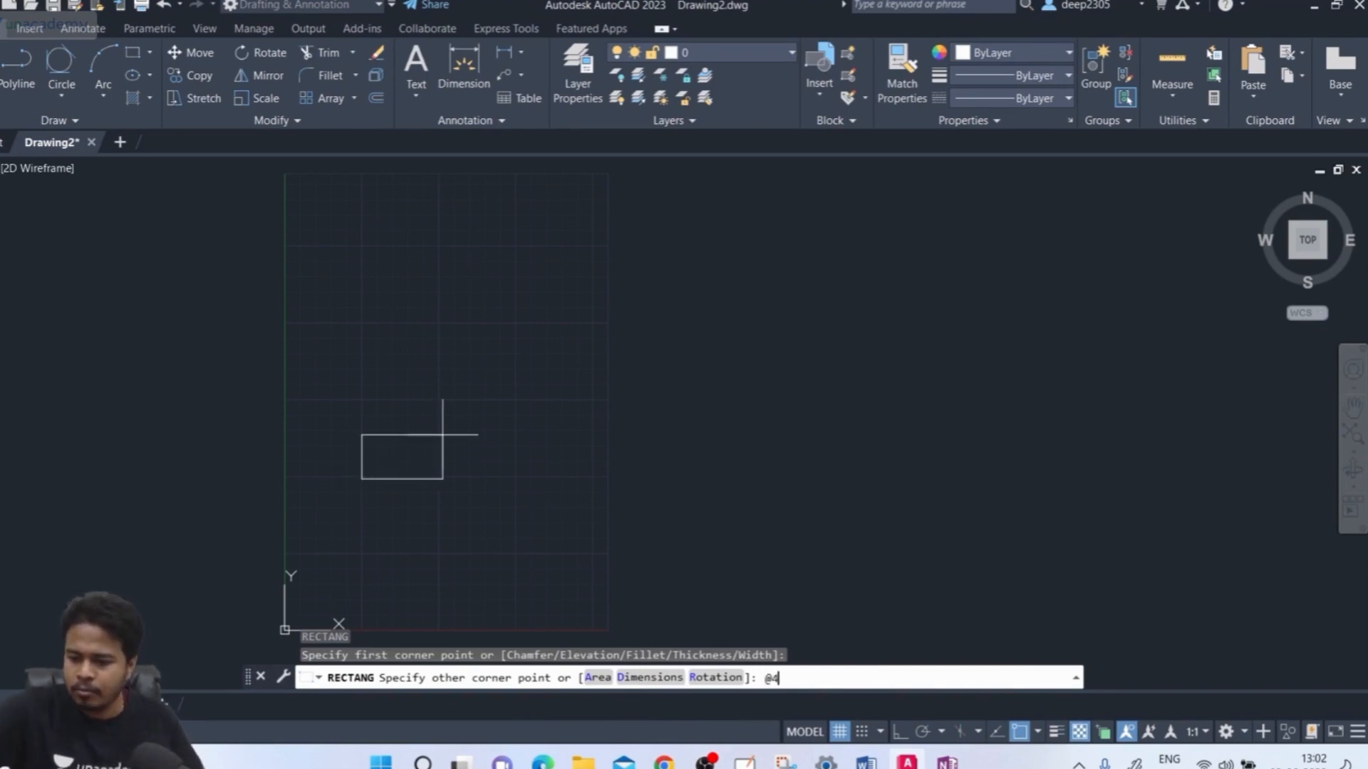
type("0,")
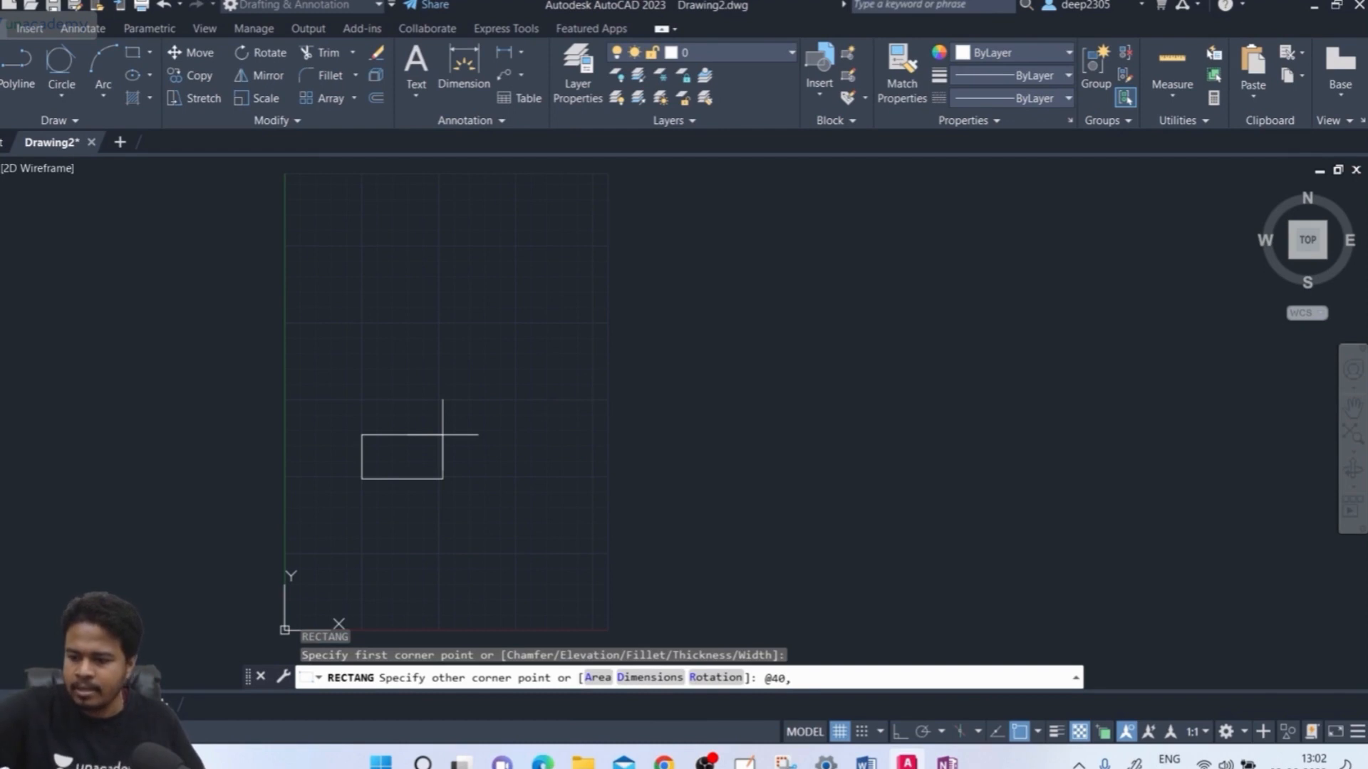
type("30")
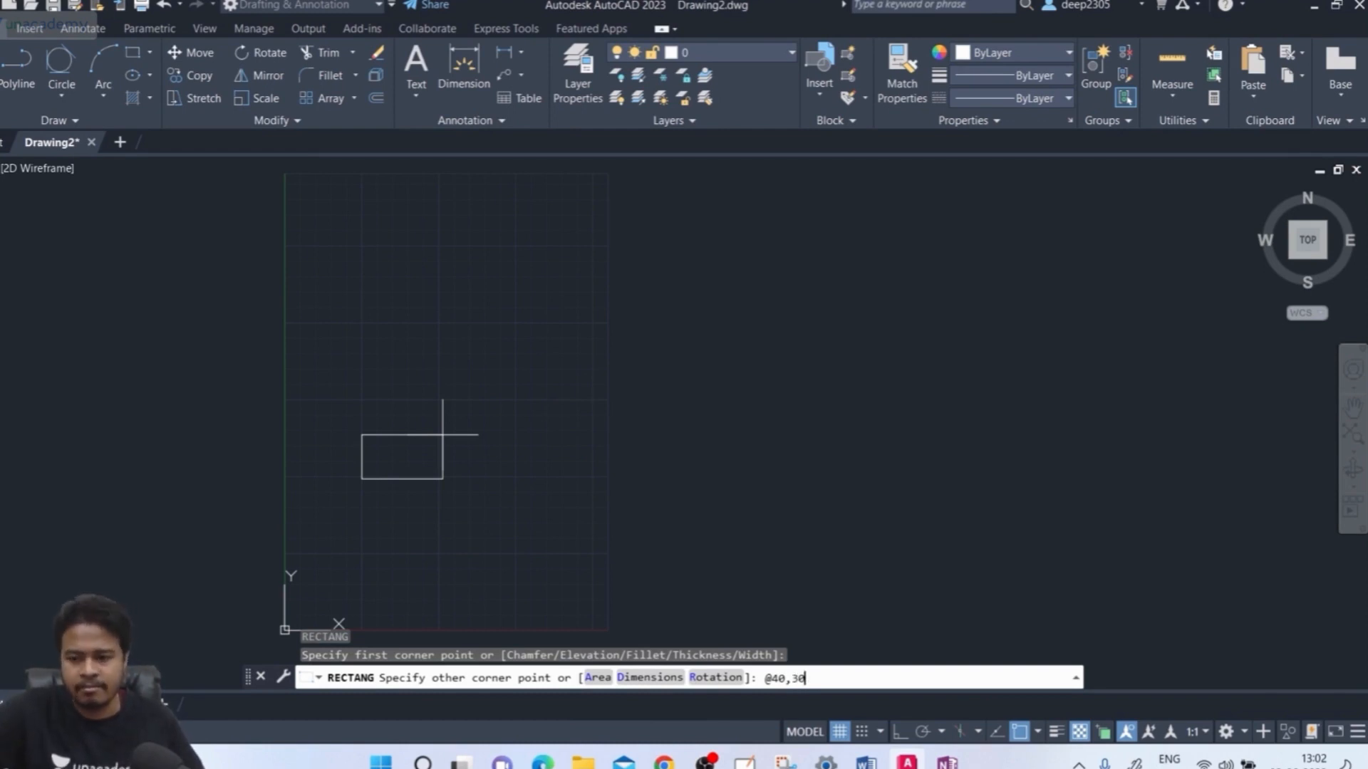
key("Return")
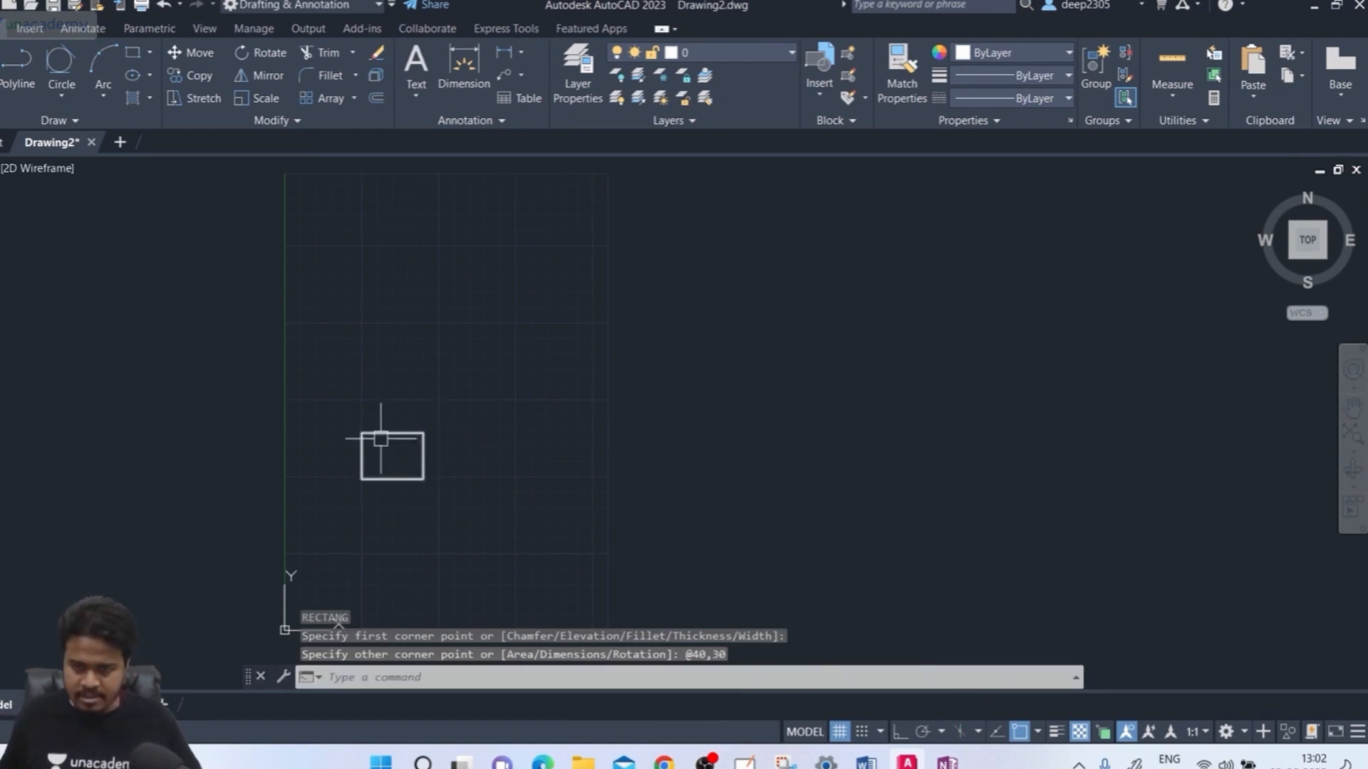
scroll(375, 449, "up", 4)
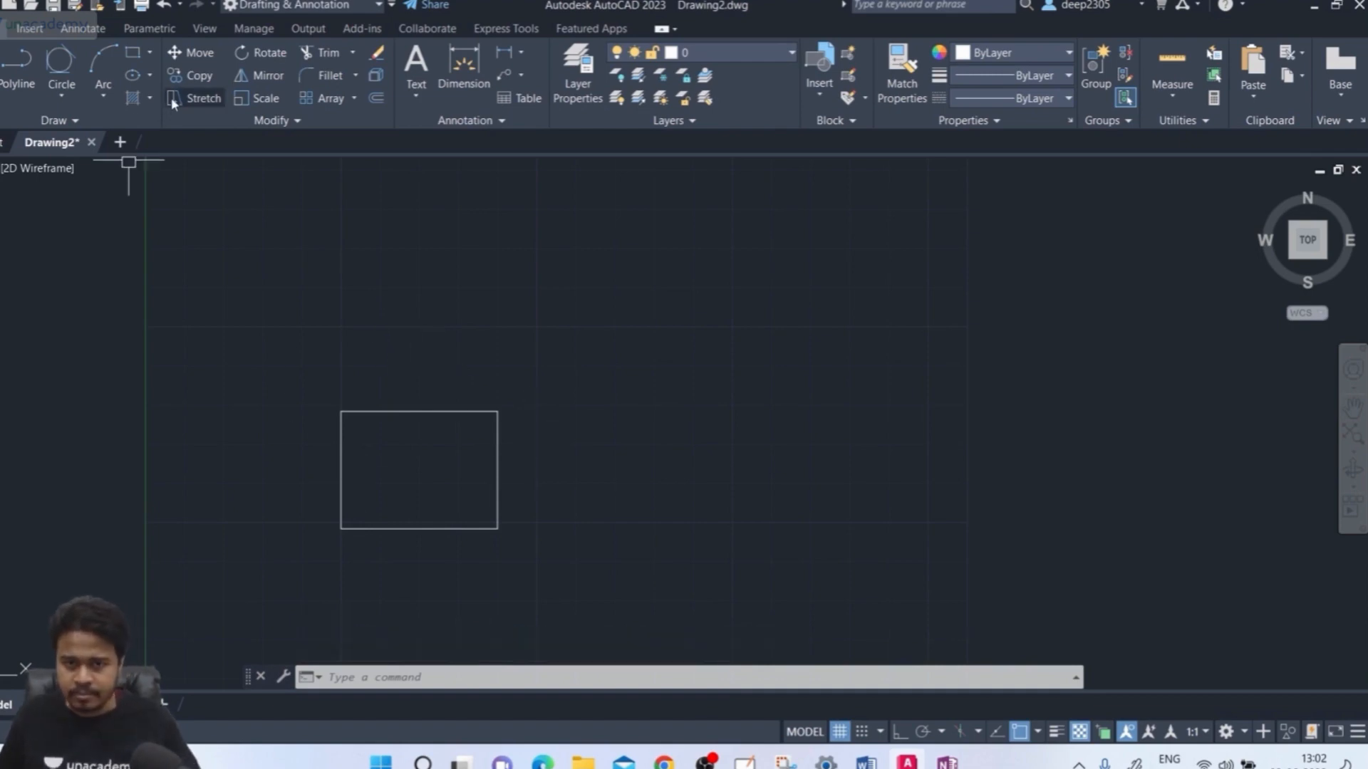
scroll(374, 343, "down", 4)
mouse_move(374, 344)
middle_mouse_down()
mouse_move(345, 434)
mouse_move(366, 409)
middle_mouse_up()
key("Escape")
key("Escape")
key("Escape")
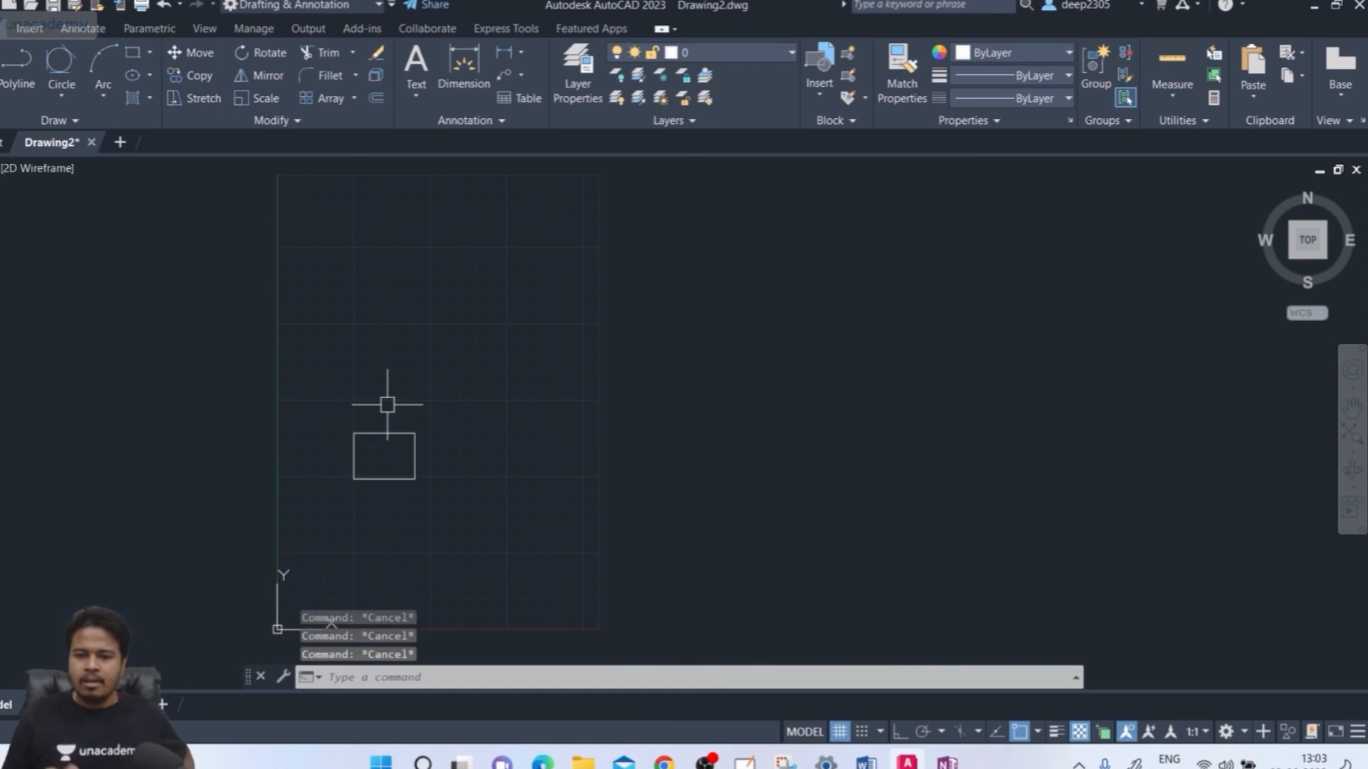
left_click(458, 385)
Erase the 40 by 30 rectangle and start a new one from a picked first corner
left_click(275, 544)
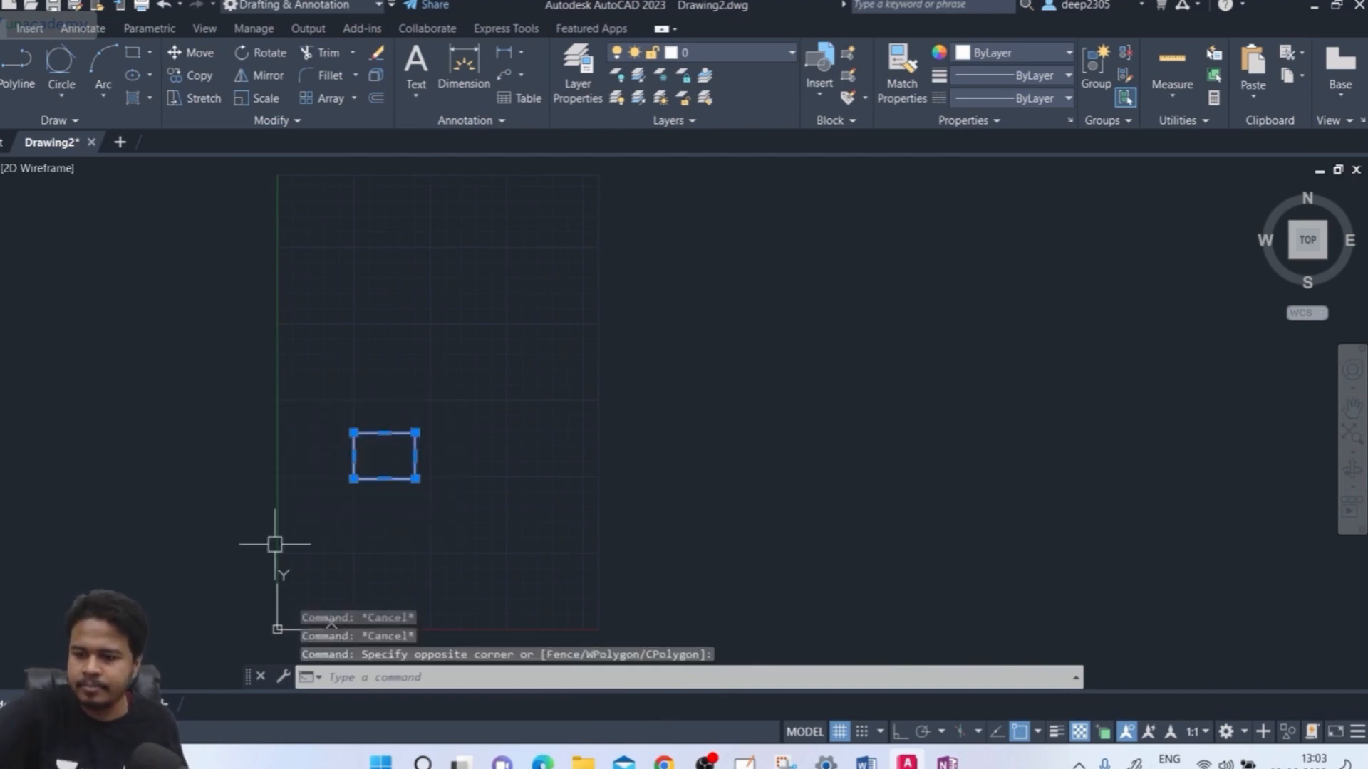
key("Delete")
type("rec")
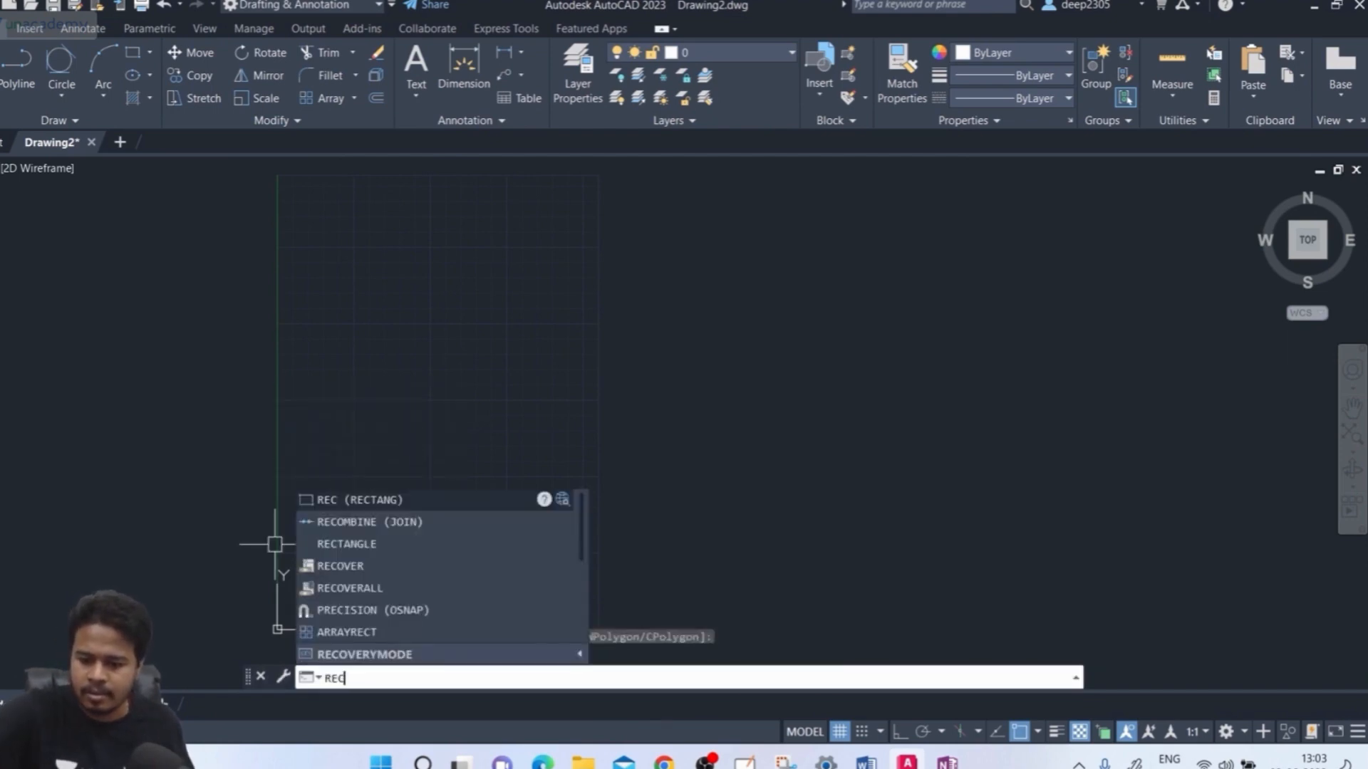
key("Return")
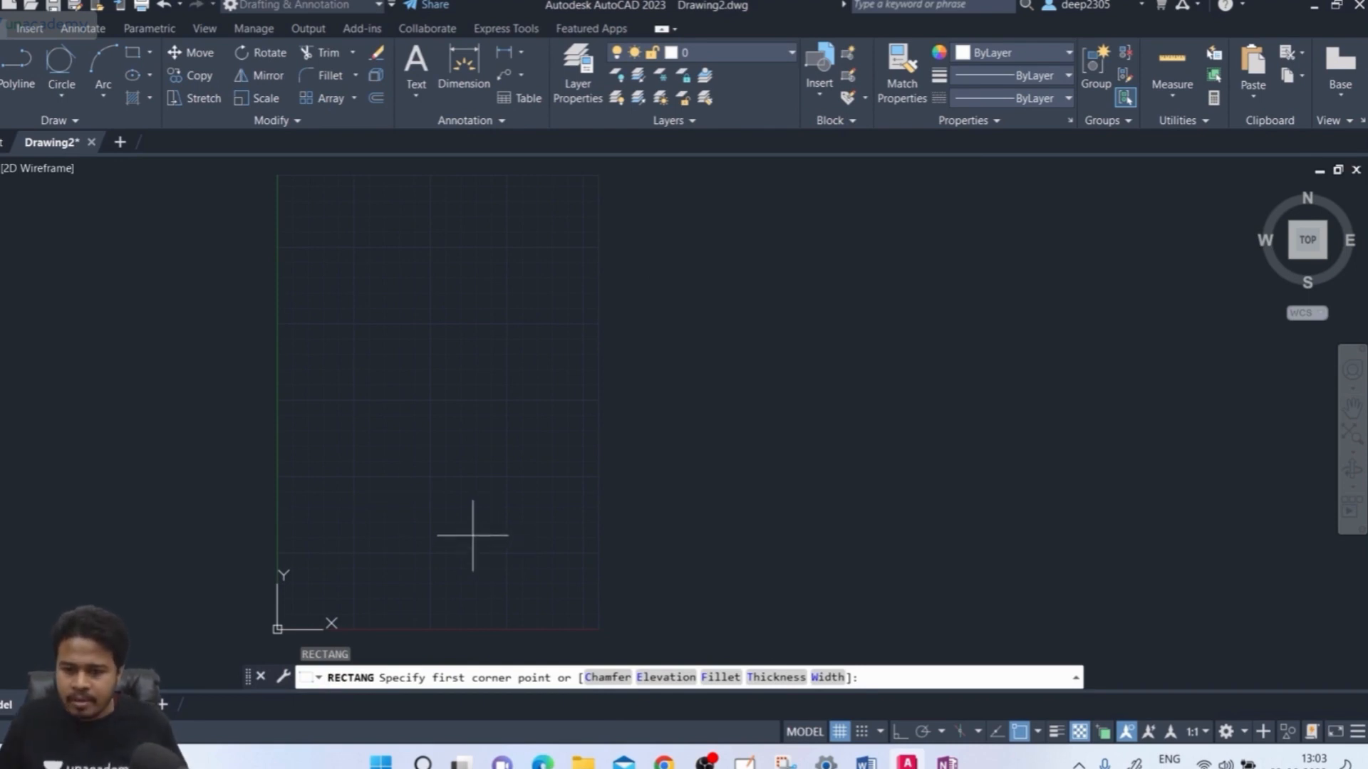
left_click(329, 517)
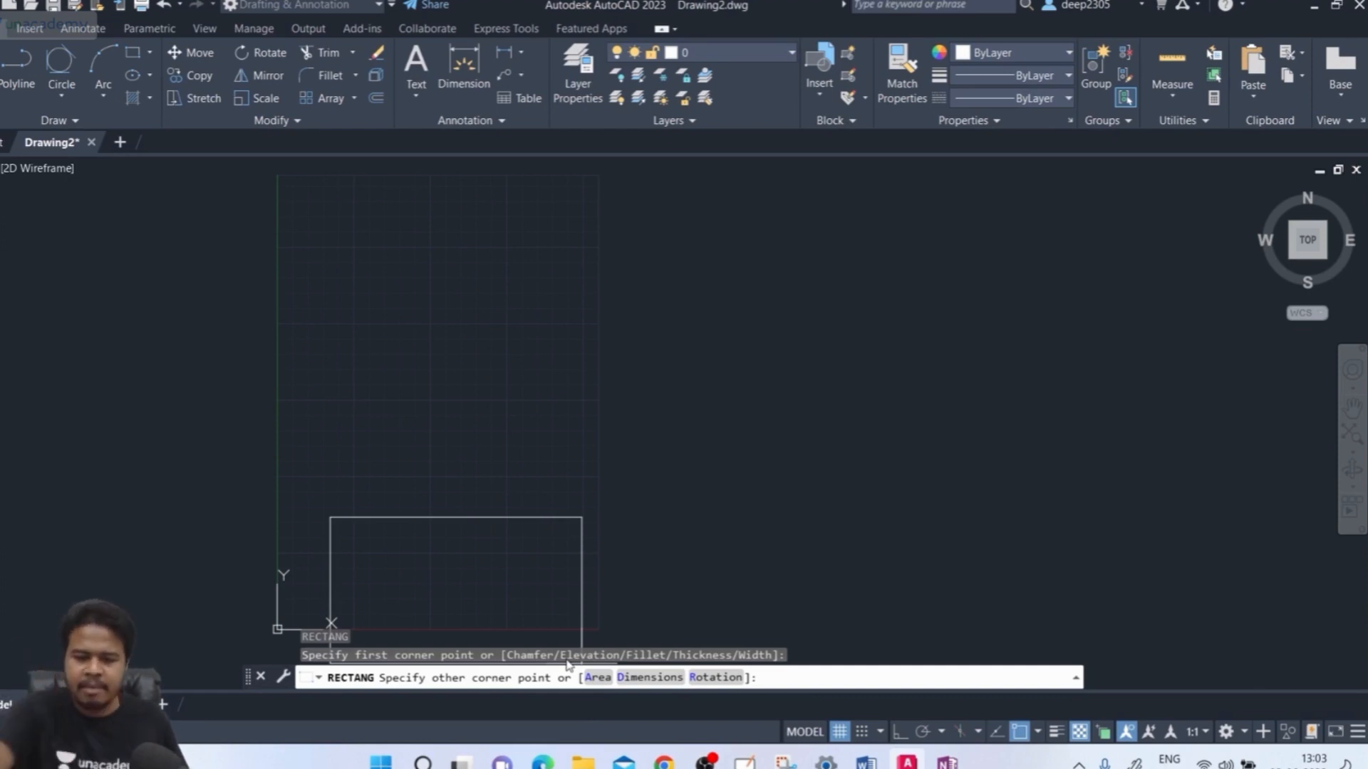
Size the new rectangle with the Area option set to 1200
type("a")
key("Return")
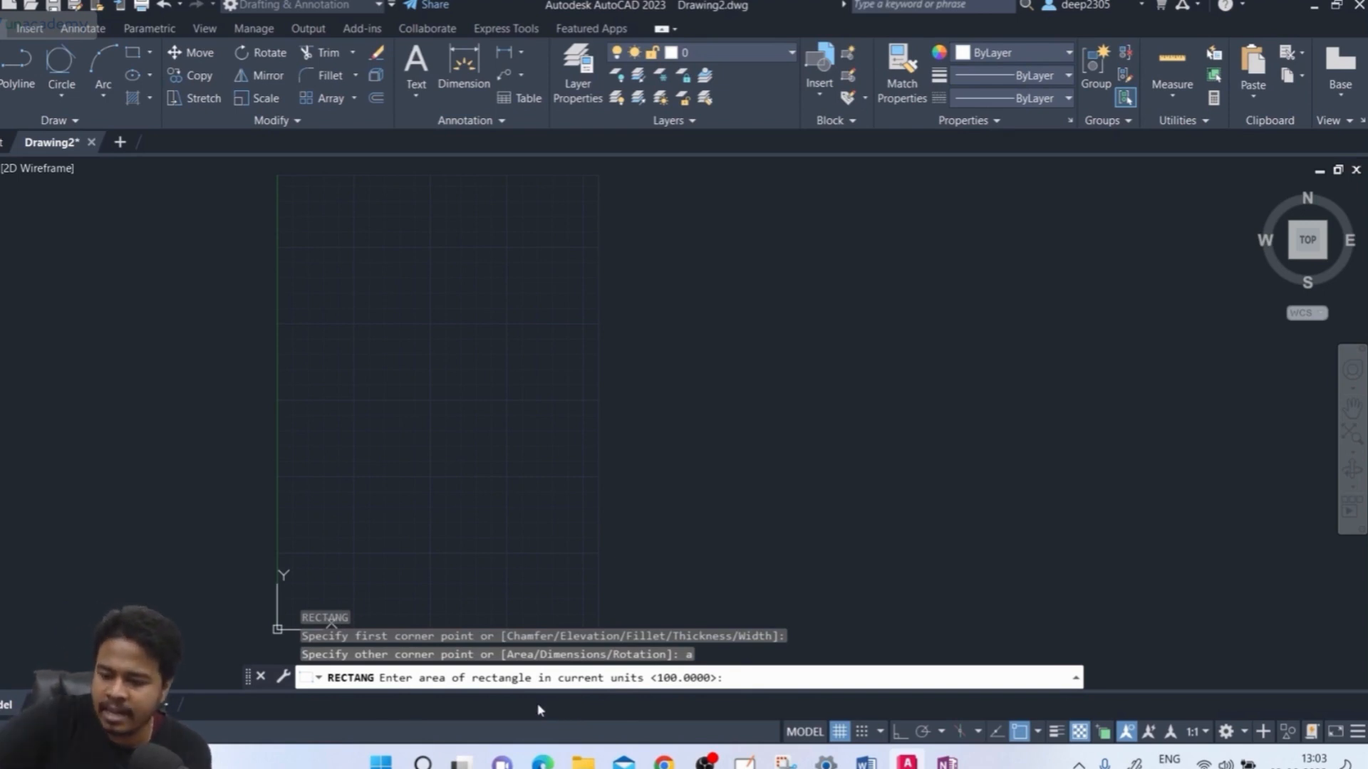
type("1200")
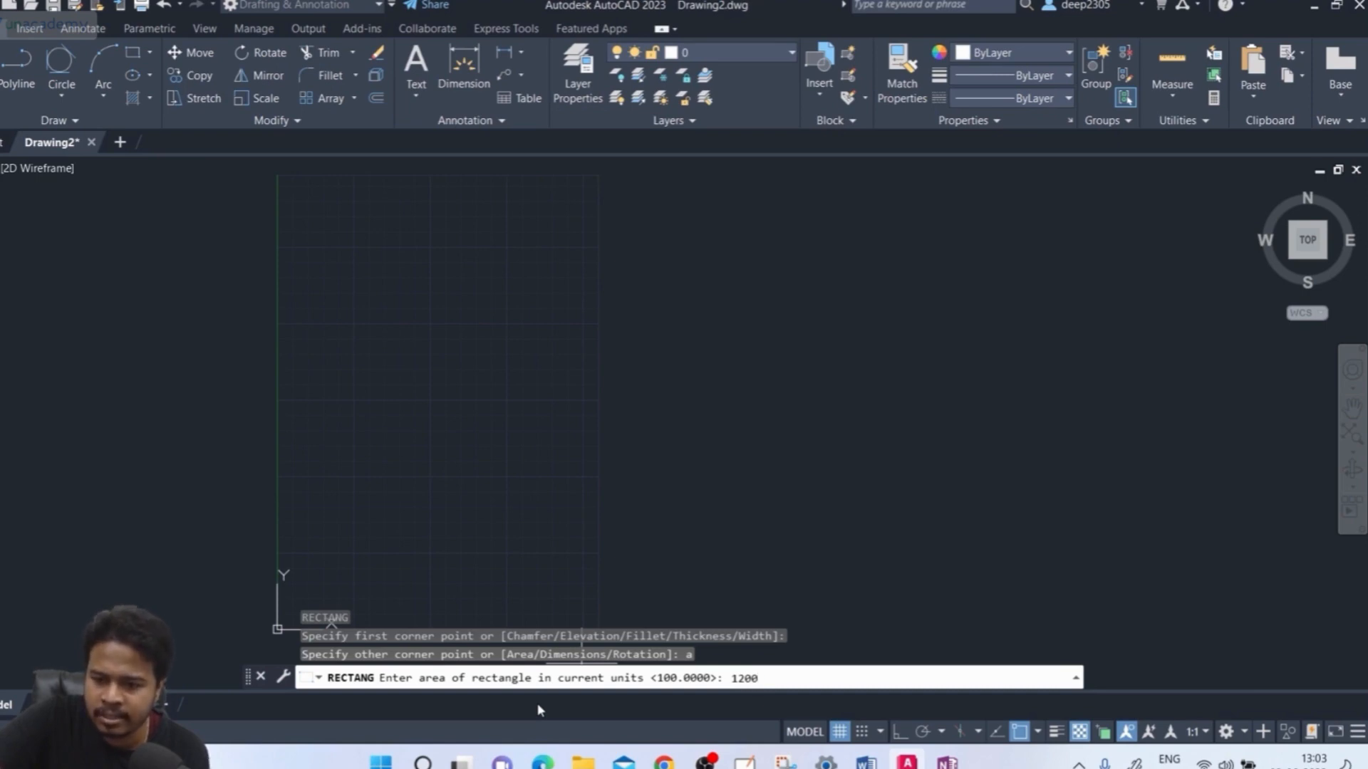
key("Return")
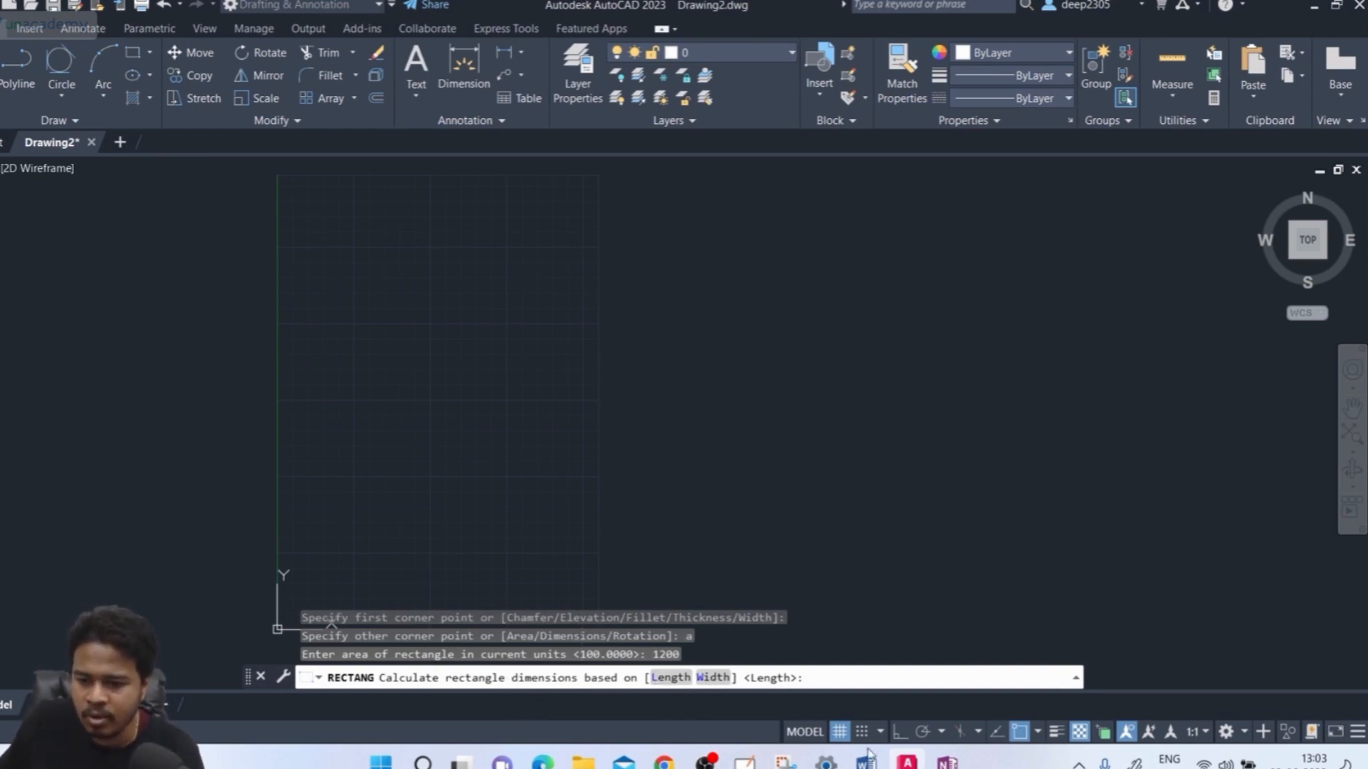
left_click(926, 669)
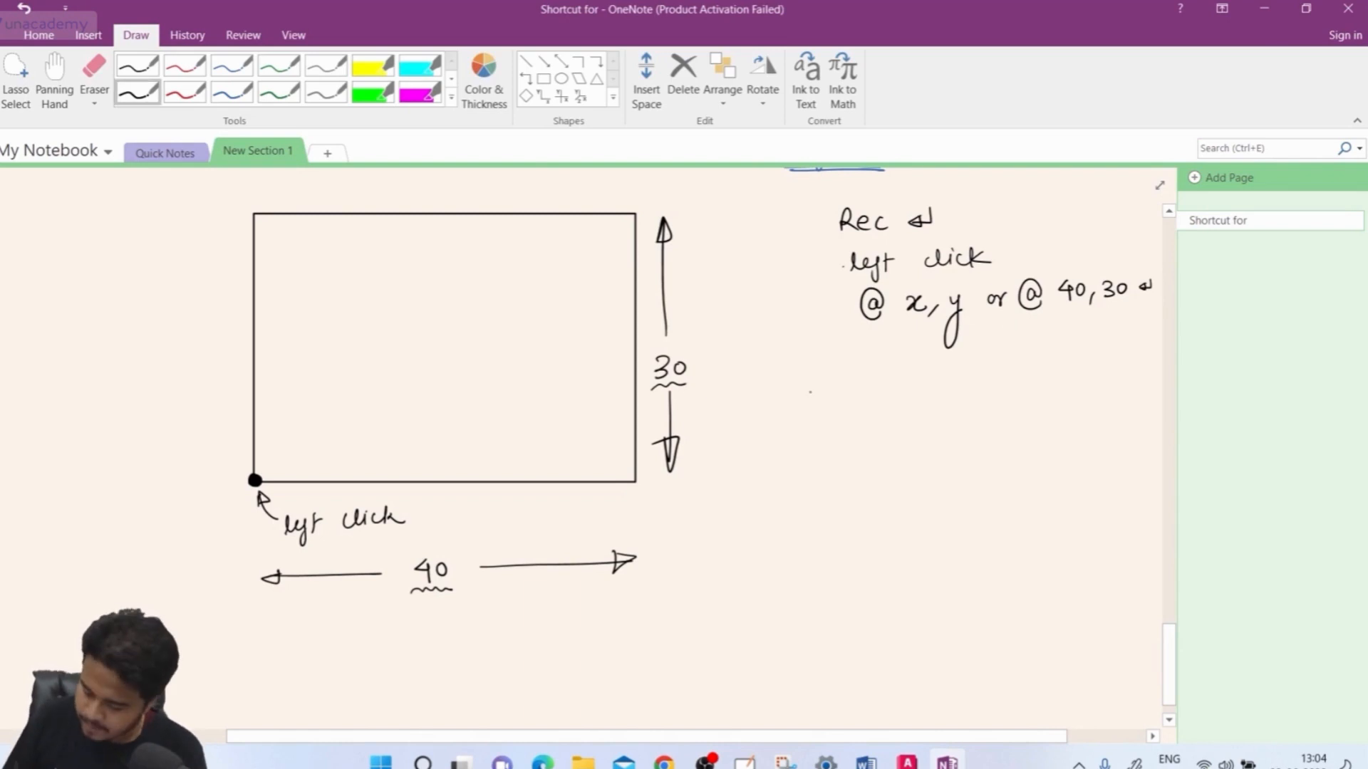
Handwrite A = L x B with arrows pointing to 1200 and 40
left_click_drag(807, 404, 821, 403)
left_click_drag(808, 396, 922, 396)
mouse_move(923, 382)
left_mouse_down()
mouse_move(910, 396)
mouse_move(936, 396)
left_mouse_up()
left_click_drag(936, 377, 938, 395)
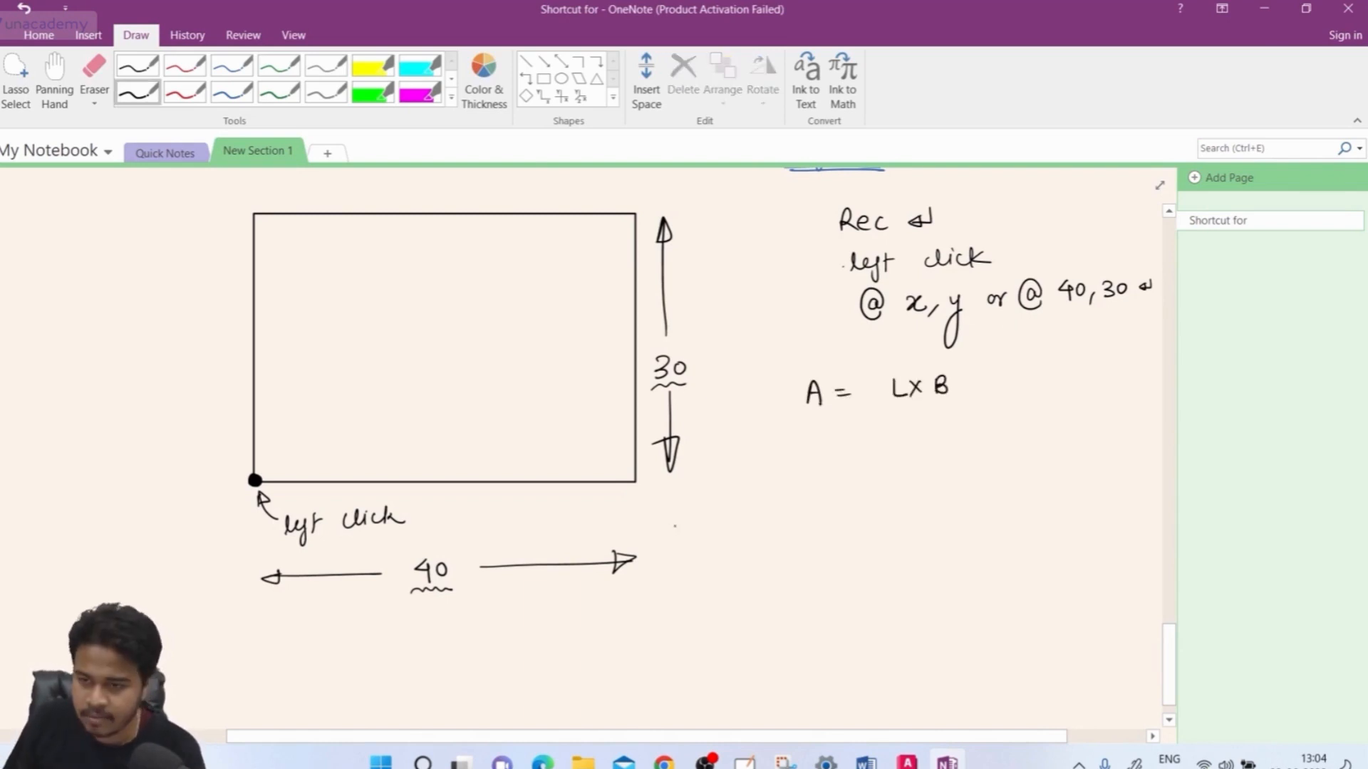
left_click_drag(815, 411, 803, 470)
left_click_drag(809, 456, 827, 466)
left_click_drag(834, 454, 852, 455)
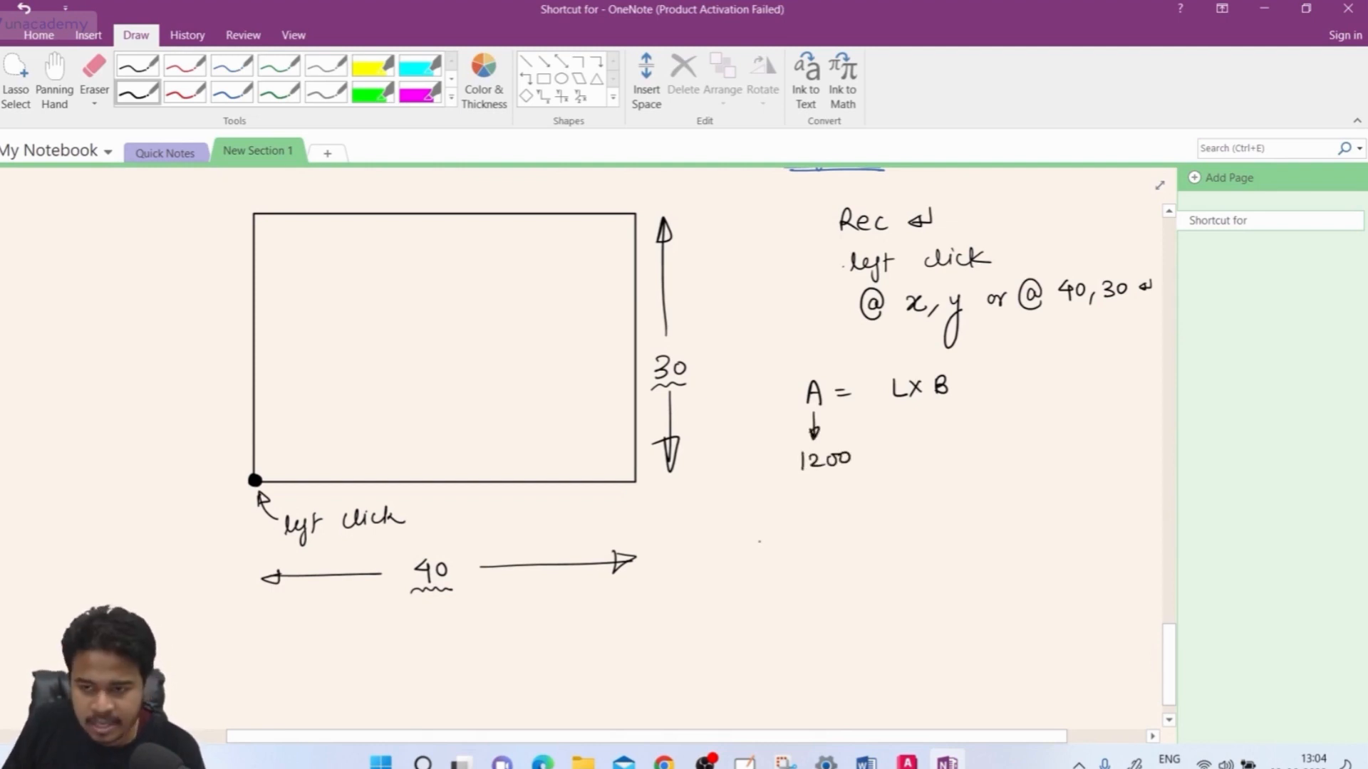
left_click_drag(903, 404, 912, 446)
mouse_move(912, 446)
left_mouse_down()
mouse_move(918, 432)
mouse_move(909, 476)
left_mouse_up()
left_click_drag(920, 454, 919, 455)
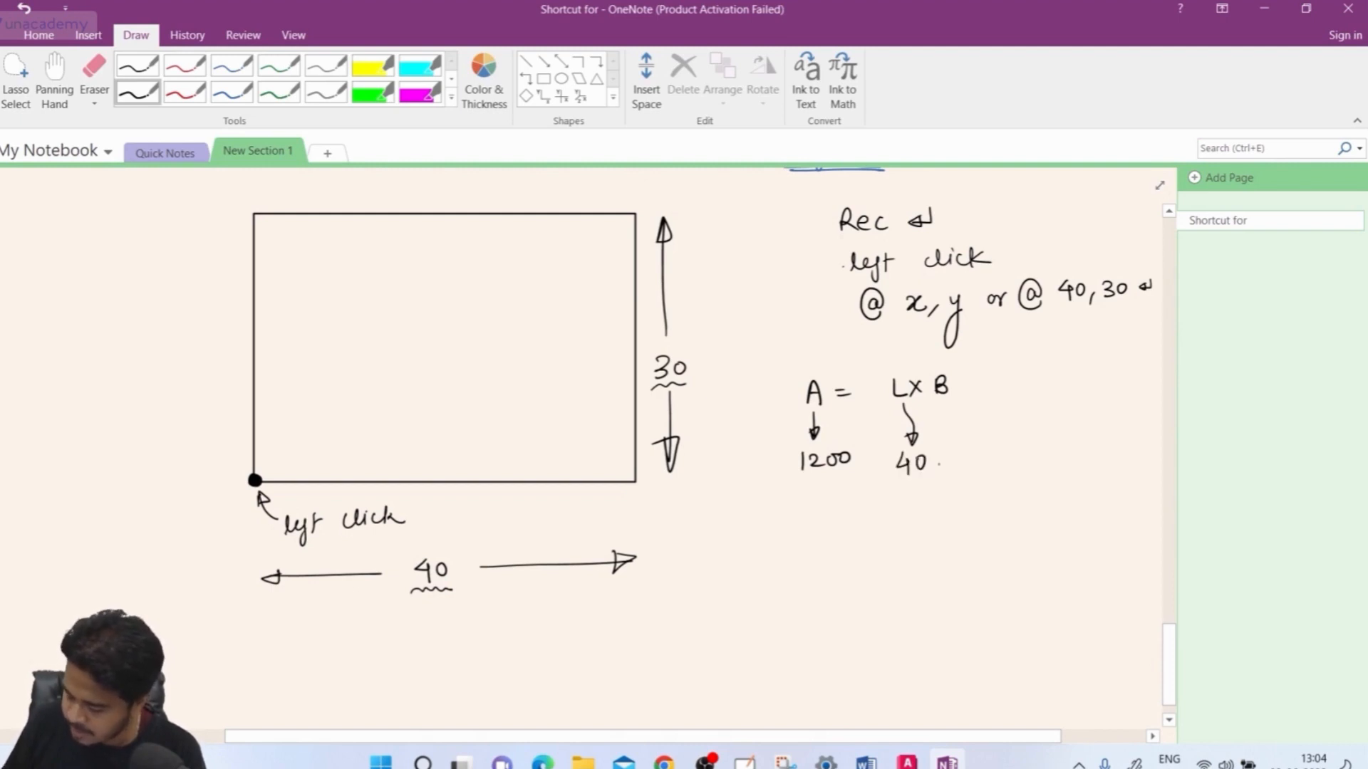
left_click_drag(947, 401, 960, 443)
mouse_move(960, 442)
left_mouse_down()
mouse_move(967, 429)
mouse_move(967, 468)
left_mouse_up()
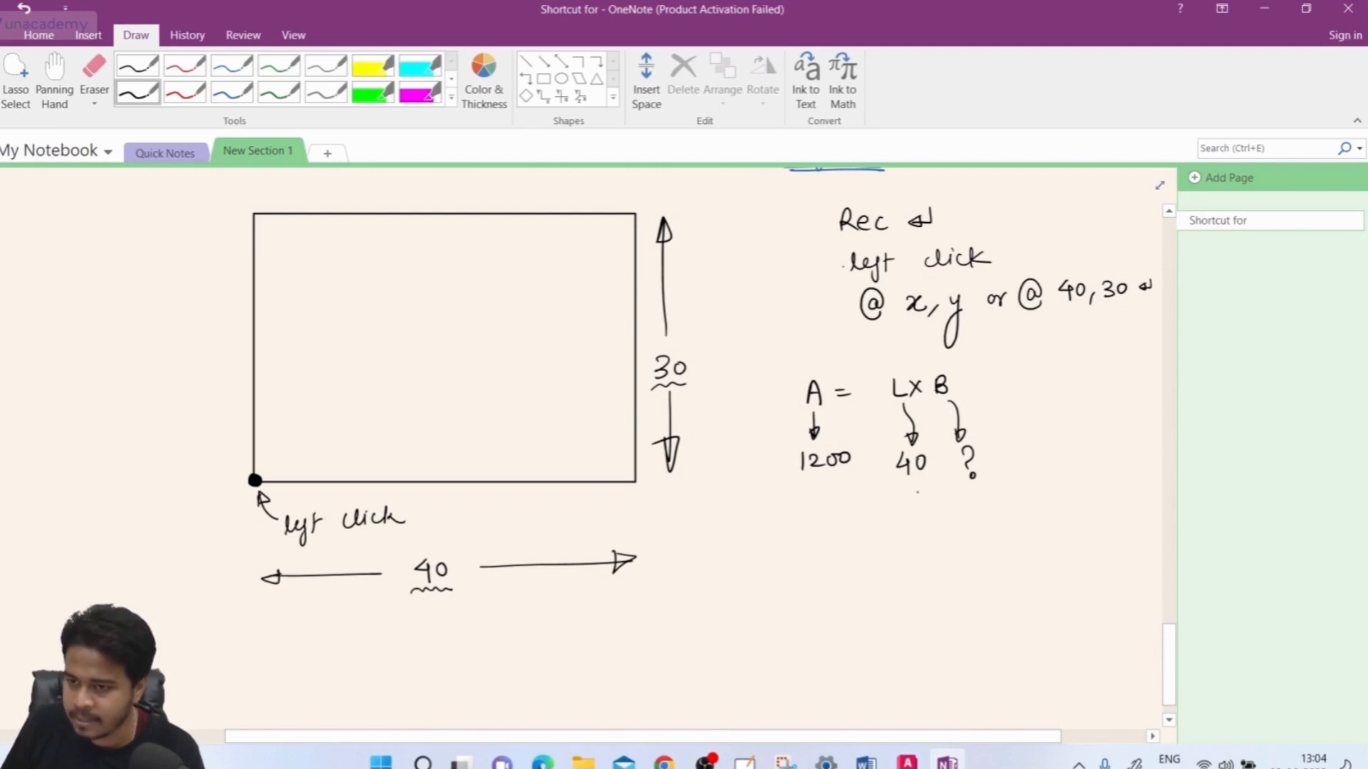
Add the second example, 'or' 1200 = ? x 30, with curved arrows
left_click_drag(879, 510, 893, 508)
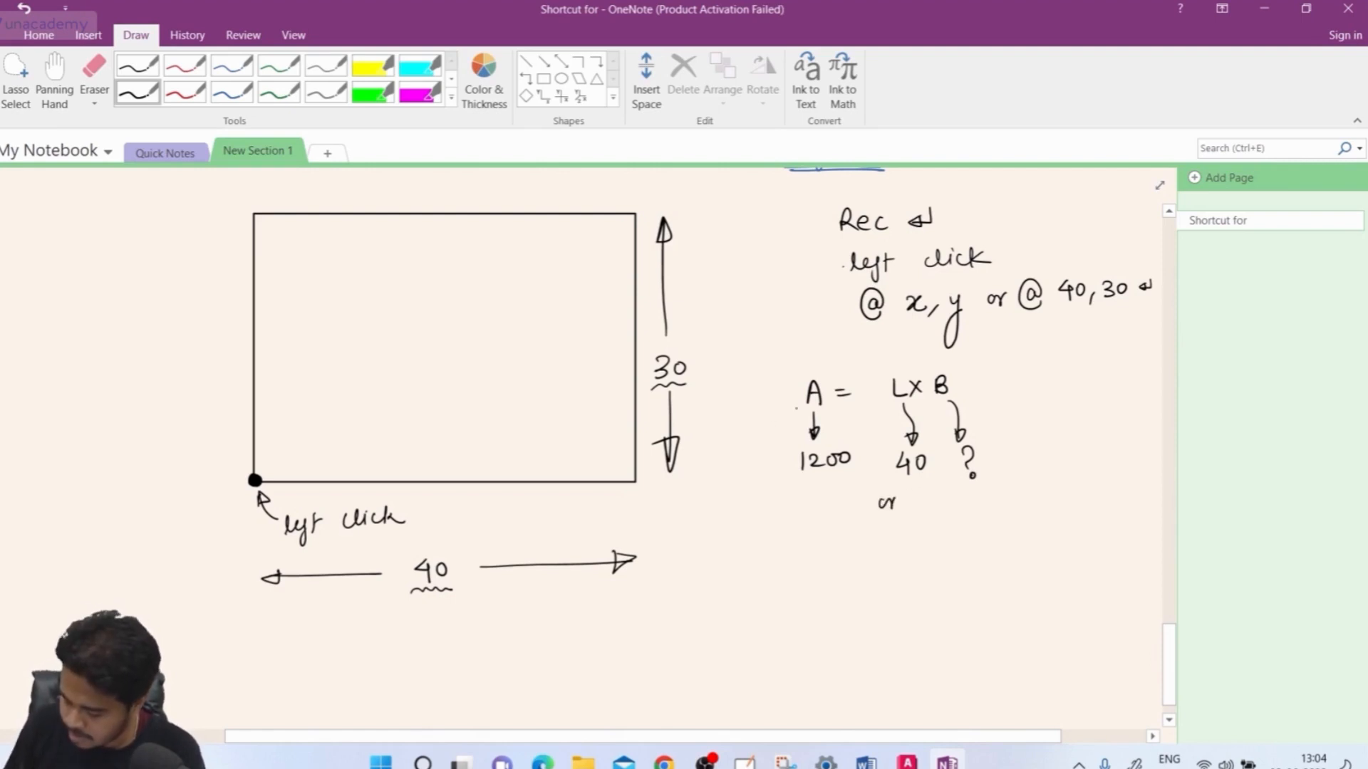
left_click_drag(797, 408, 779, 562)
mouse_move(787, 550)
left_mouse_down()
mouse_move(798, 561)
mouse_move(819, 548)
left_mouse_up()
mouse_move(953, 388)
left_mouse_down()
mouse_move(1005, 477)
mouse_move(999, 536)
left_mouse_up()
mouse_move(978, 554)
left_mouse_down()
mouse_move(979, 574)
mouse_move(995, 556)
left_mouse_up()
mouse_move(890, 396)
left_mouse_down()
mouse_move(860, 514)
mouse_move(863, 545)
mouse_move(870, 536)
left_mouse_up()
left_click_drag(867, 560, 871, 581)
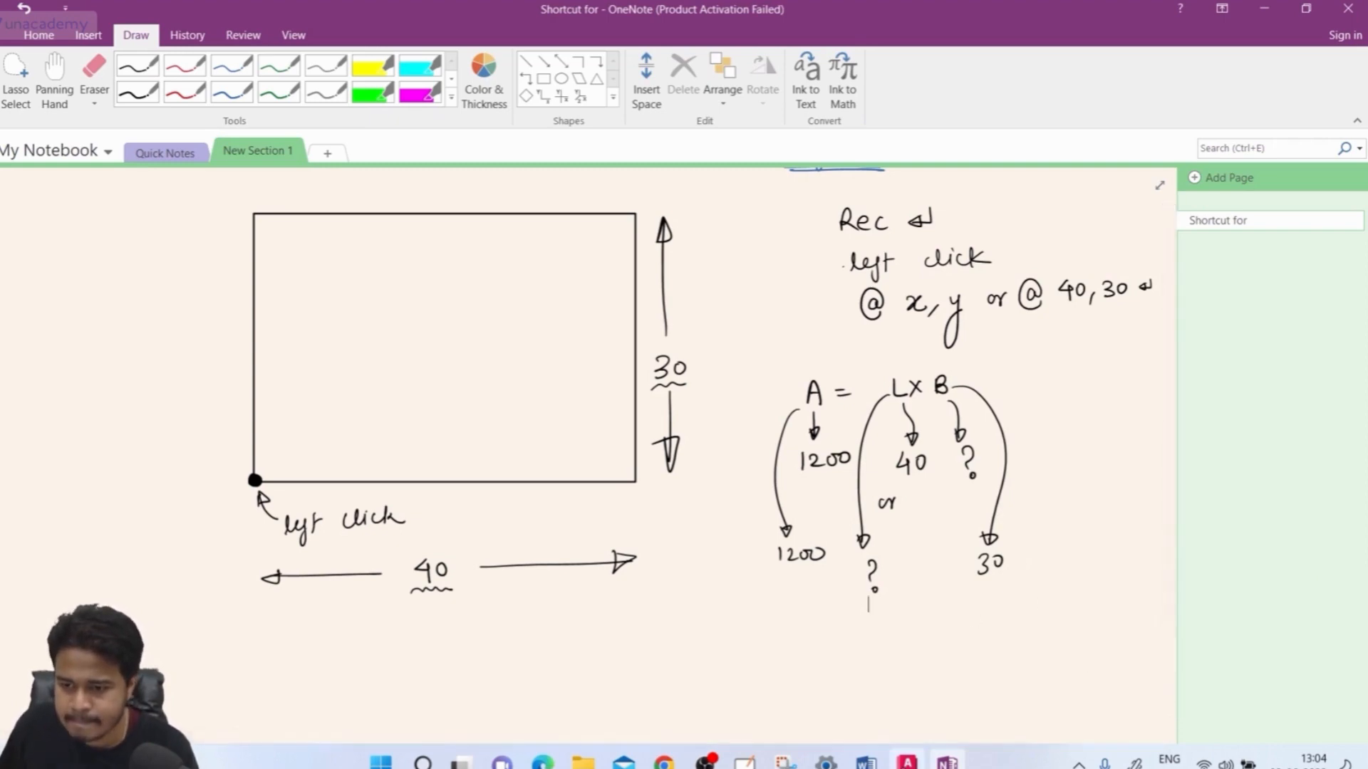
left_click(907, 763)
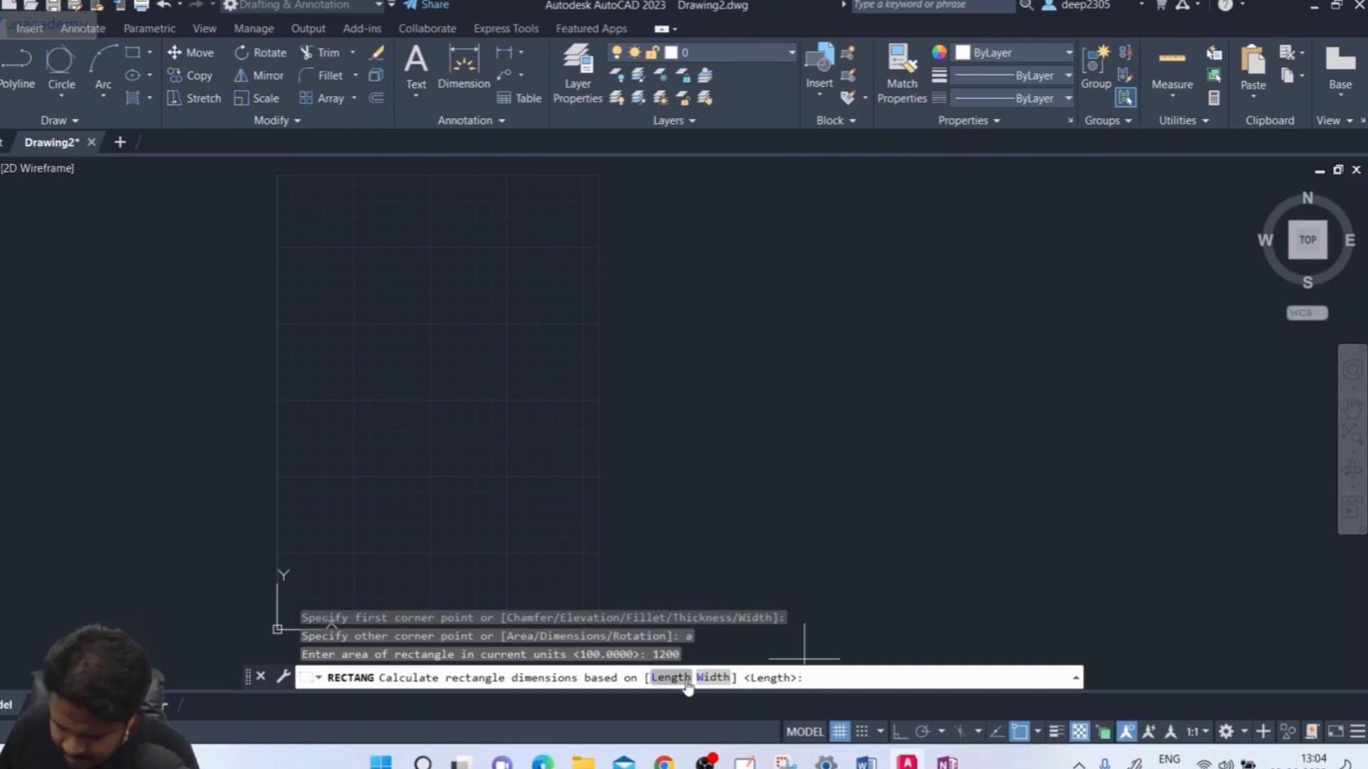
Complete the area-1200 rectangle with a length of 40, check it by zooming, and rerun REC
left_click(682, 685)
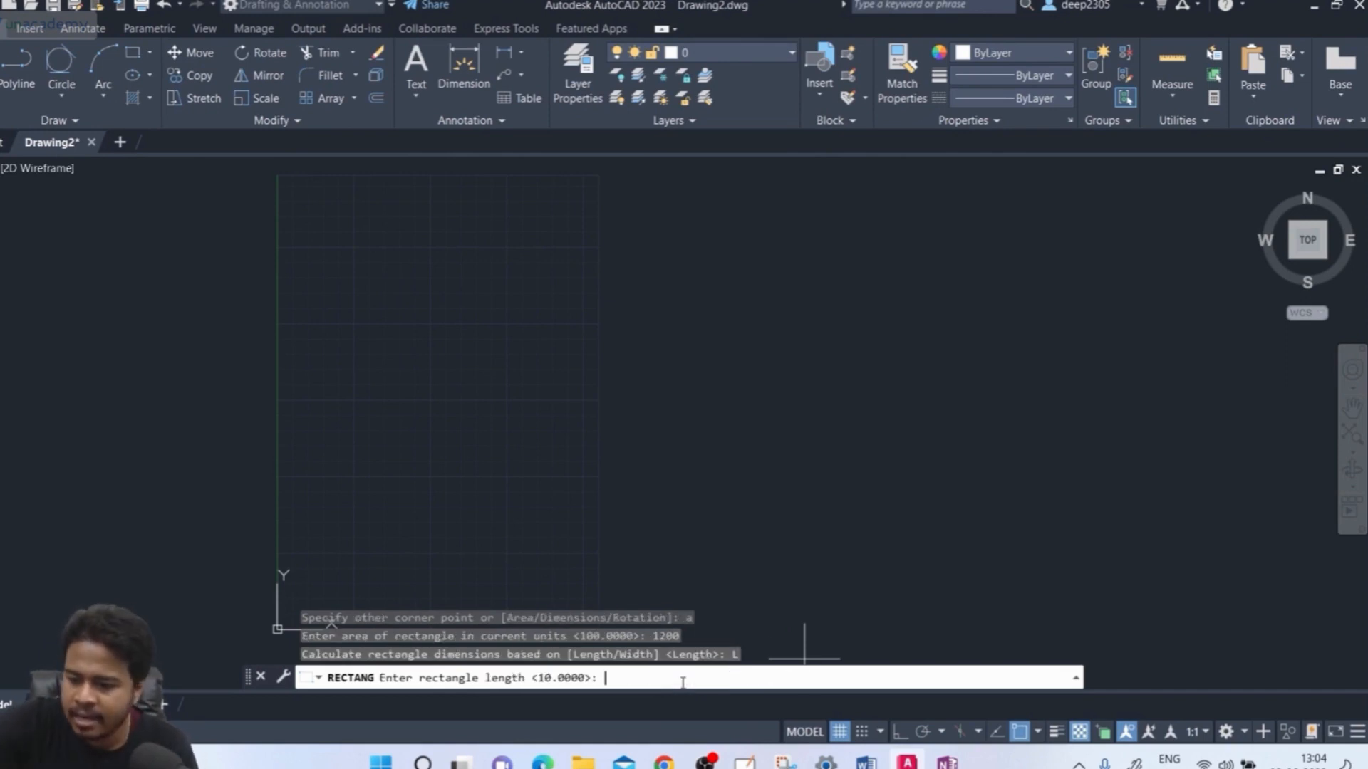
type("40")
key("Return")
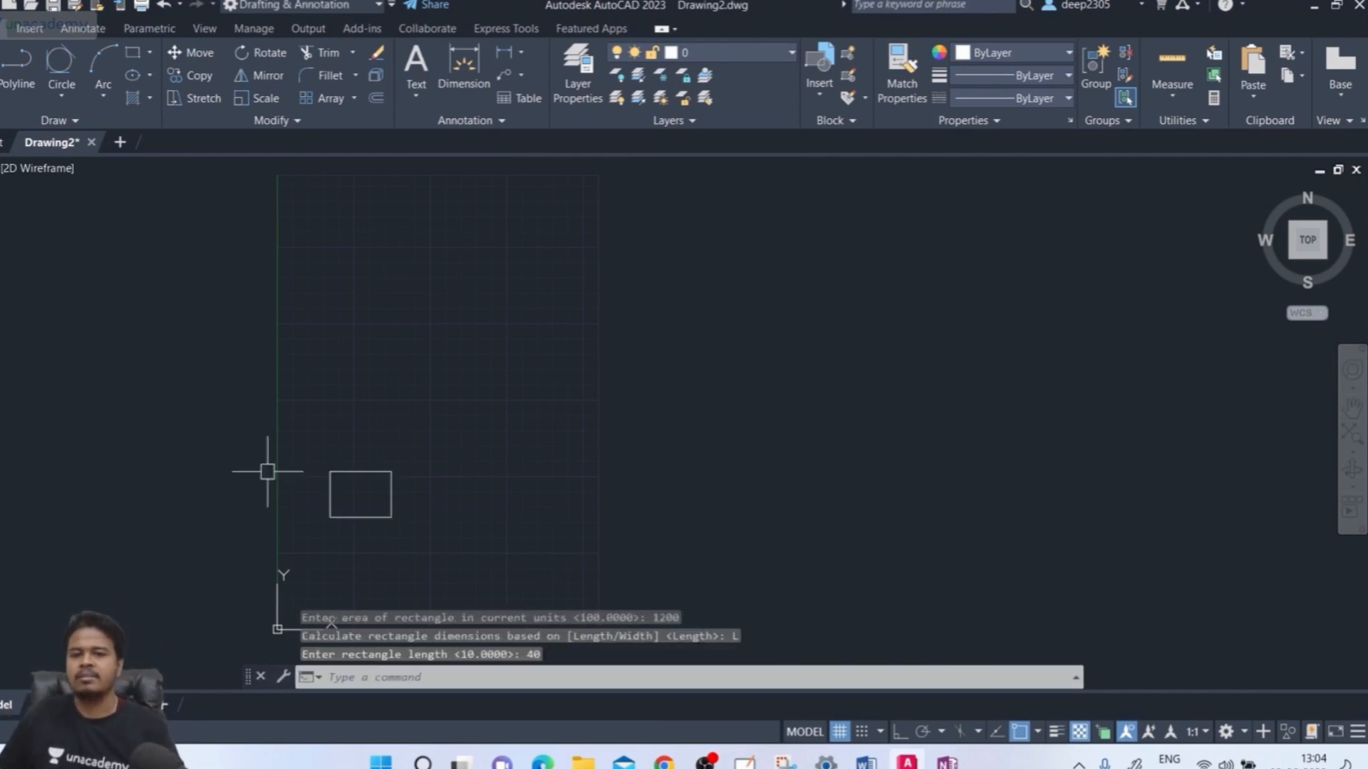
scroll(303, 501, "up", 2)
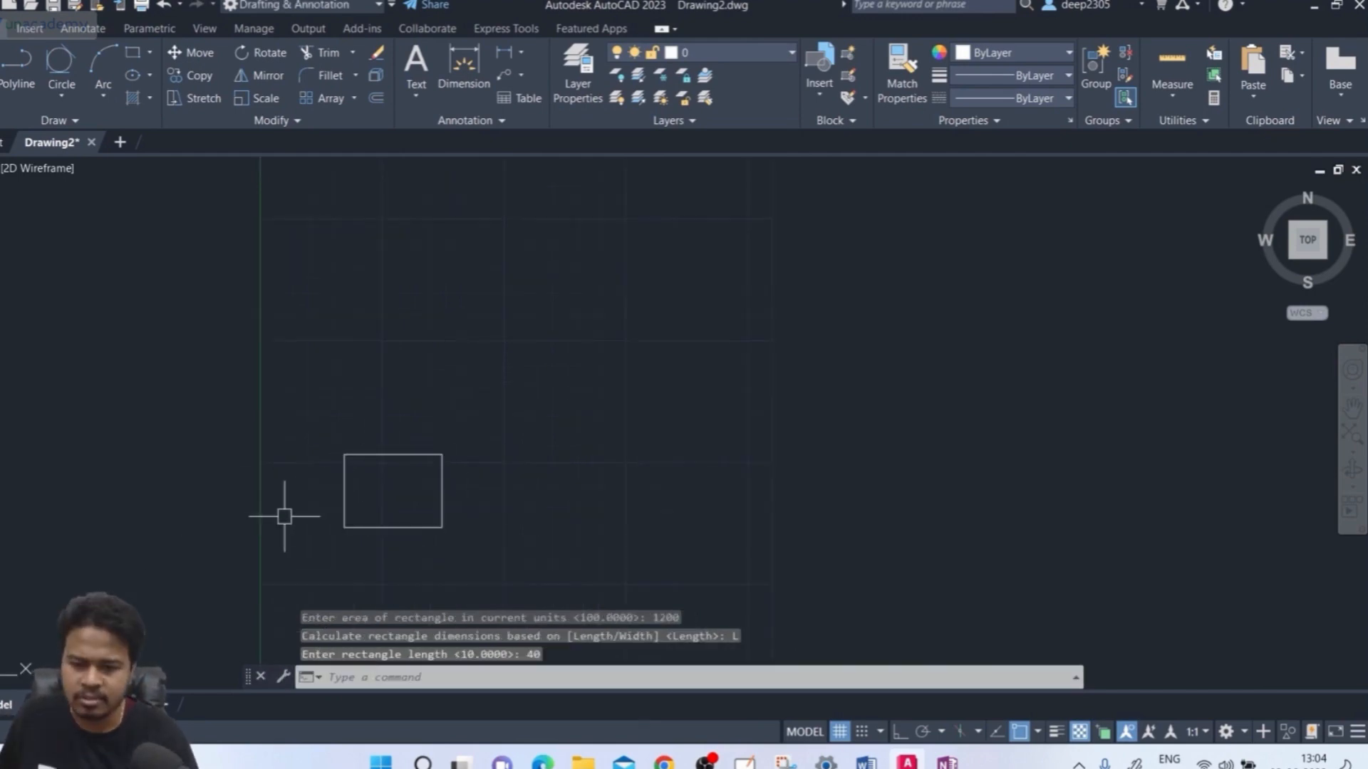
scroll(300, 514, "down", 4)
scroll(301, 513, "up", 2)
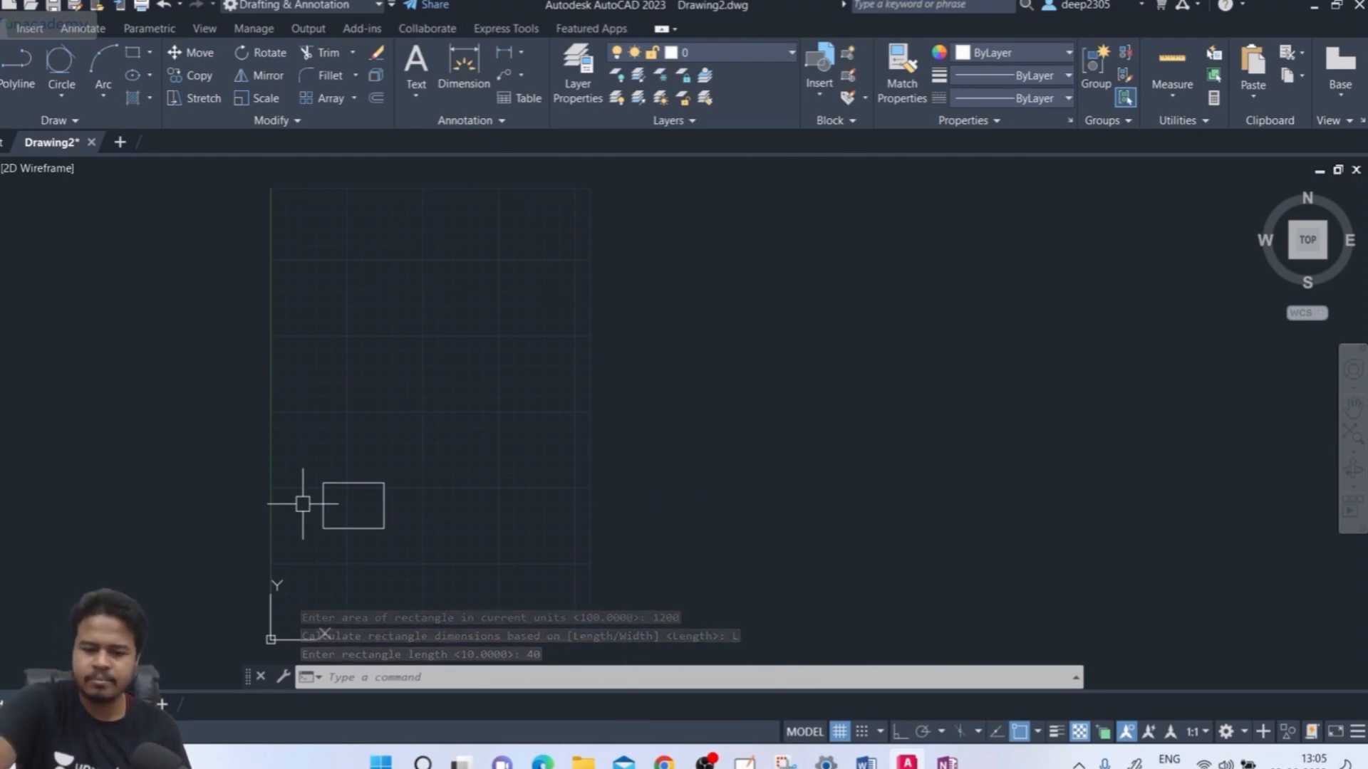
type("rec")
key("Return")
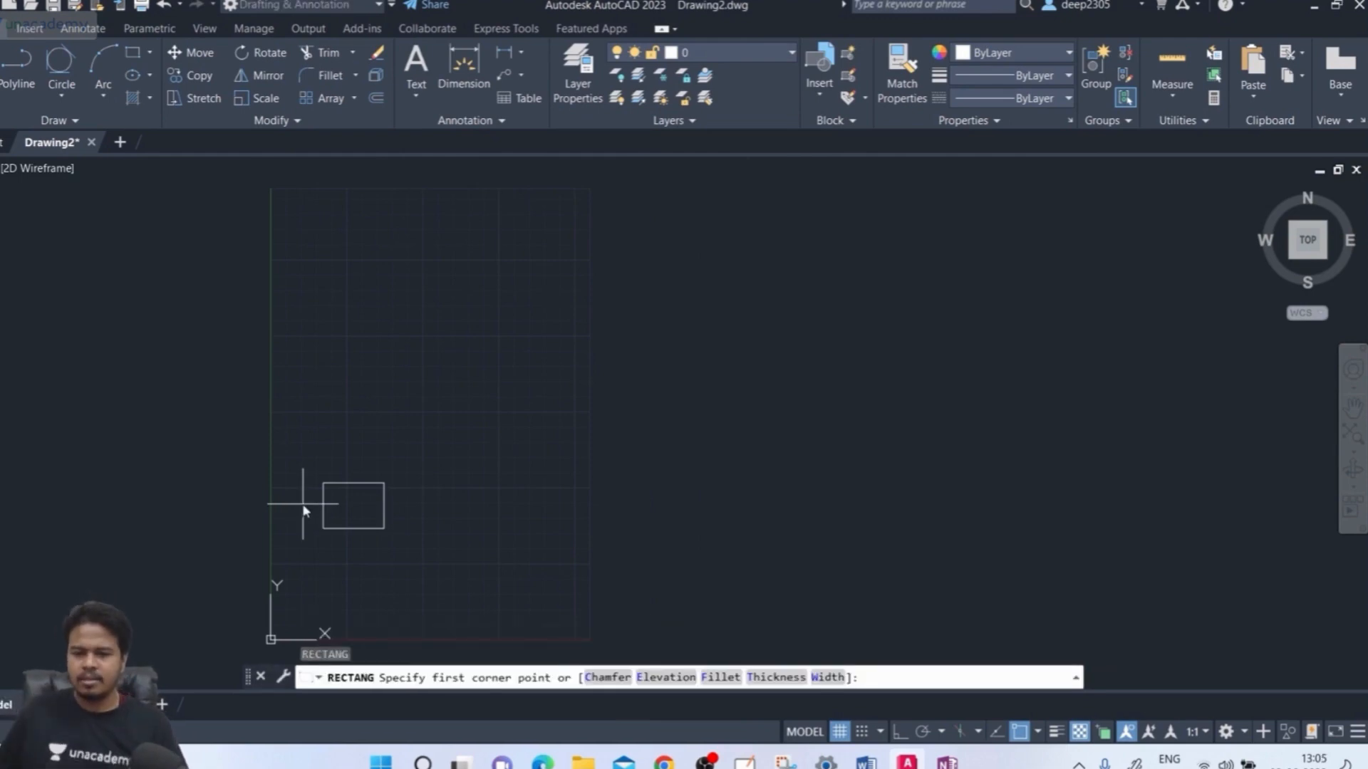
Use the Dimensions option with length 40 and width 30, placing the rectangle up and right
left_click(399, 457)
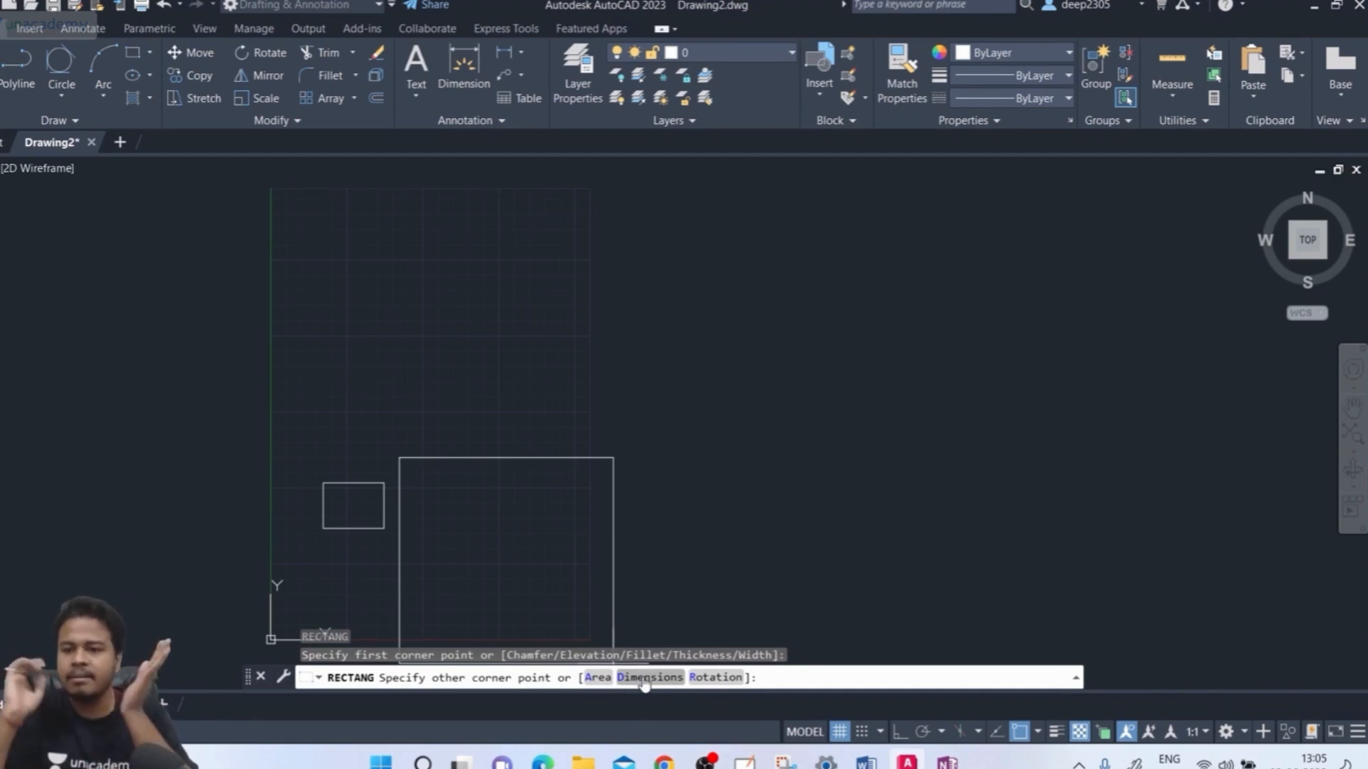
left_click(644, 678)
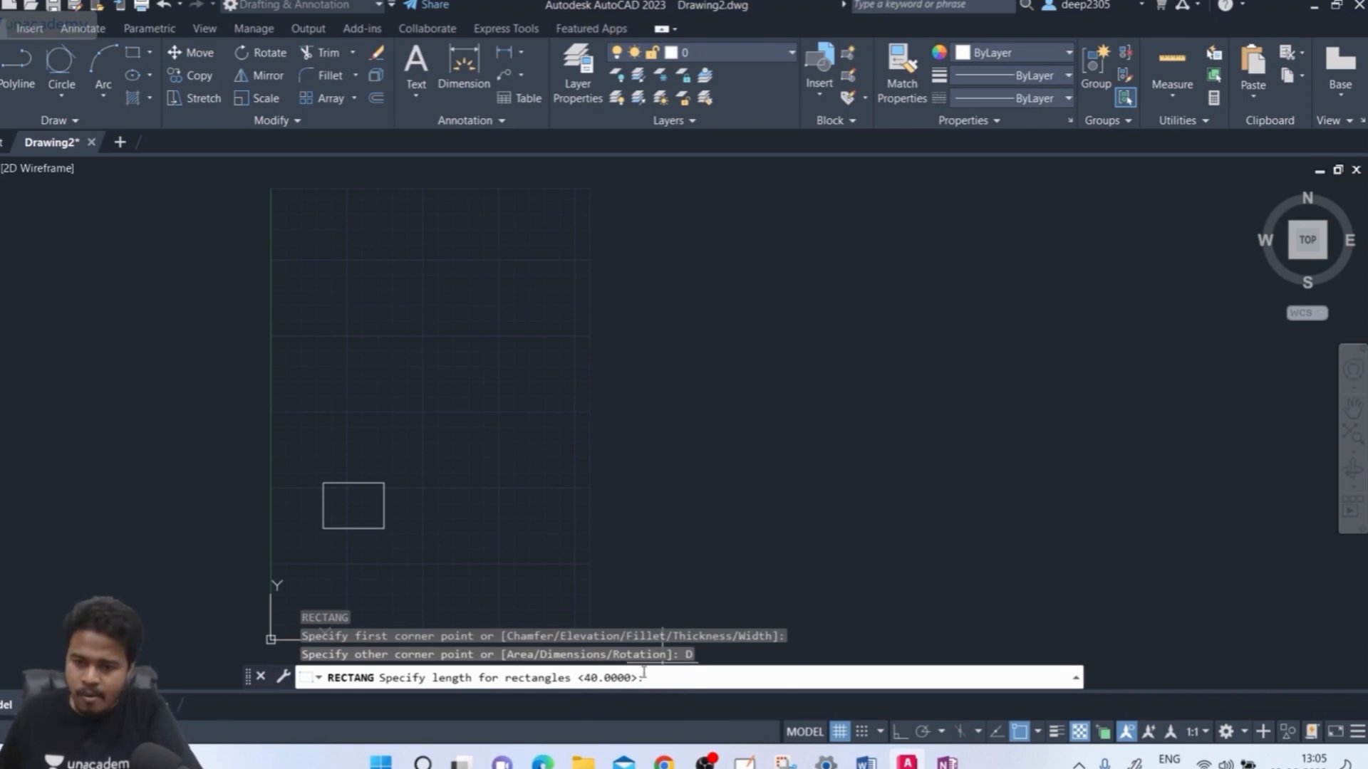
type("40")
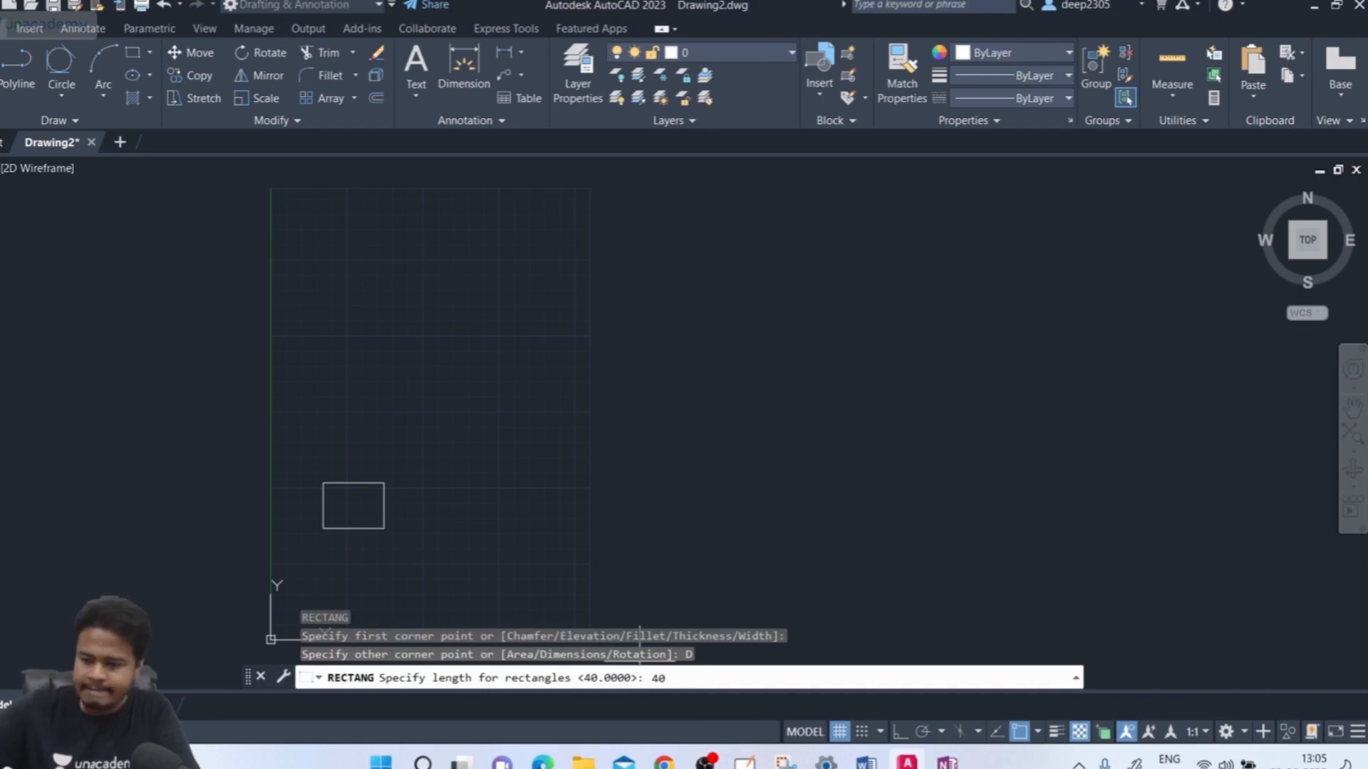
key("Return")
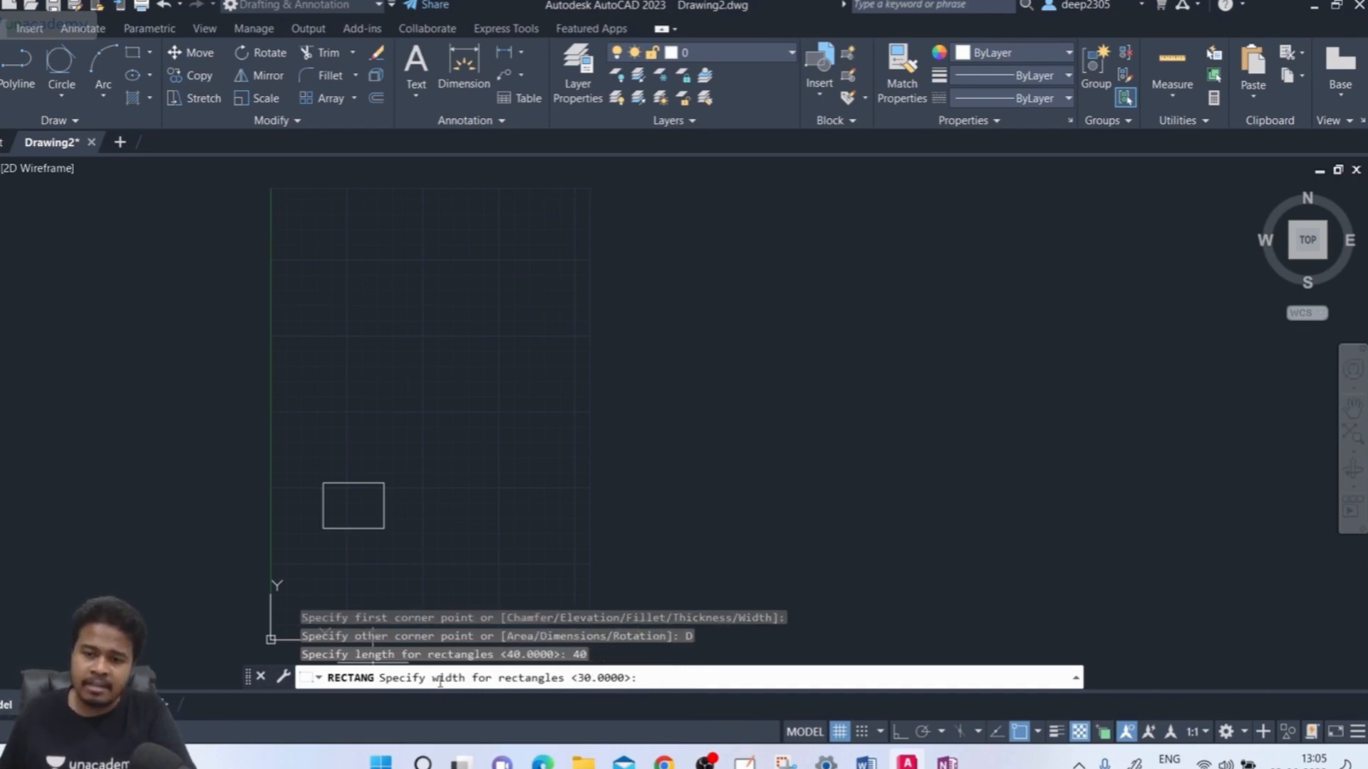
type("30")
key("Return")
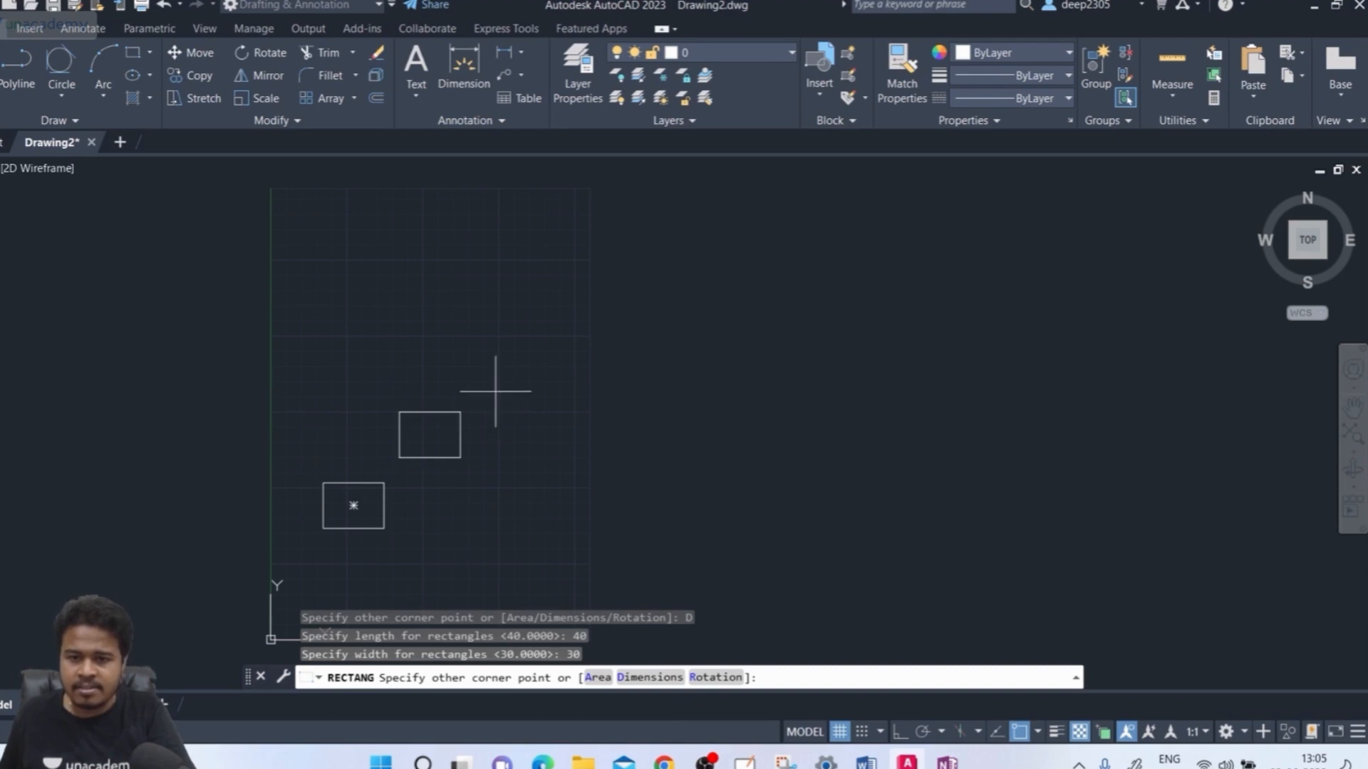
scroll(479, 396, "up", 4)
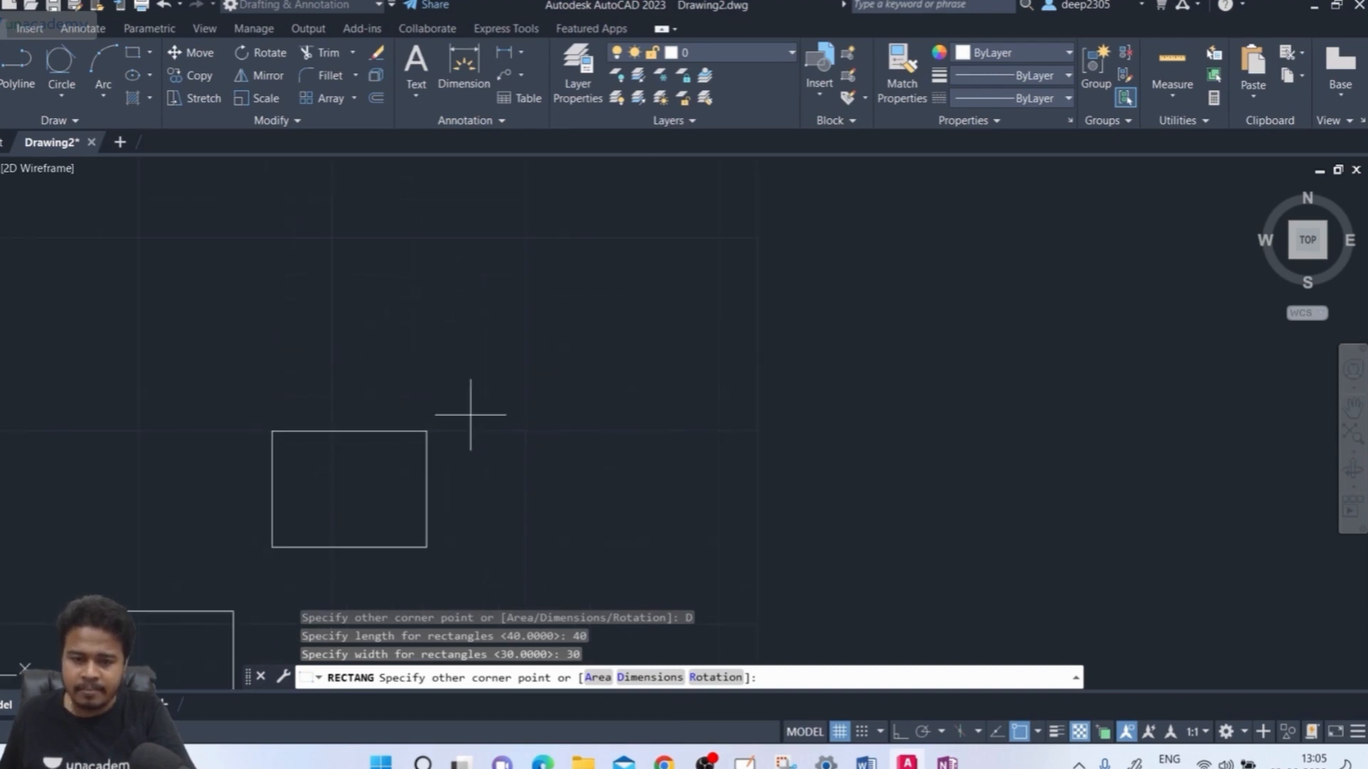
middle_click_drag(470, 414, 535, 274)
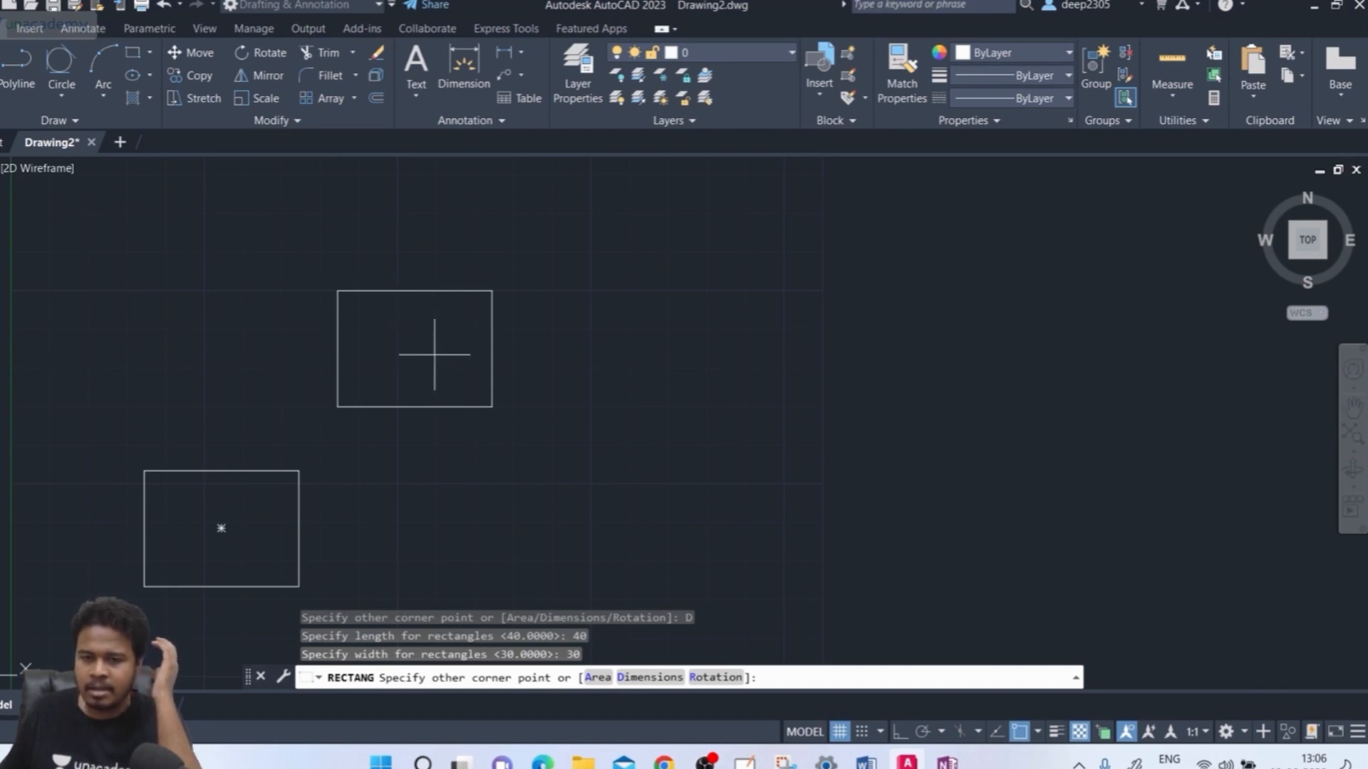
left_click(410, 356)
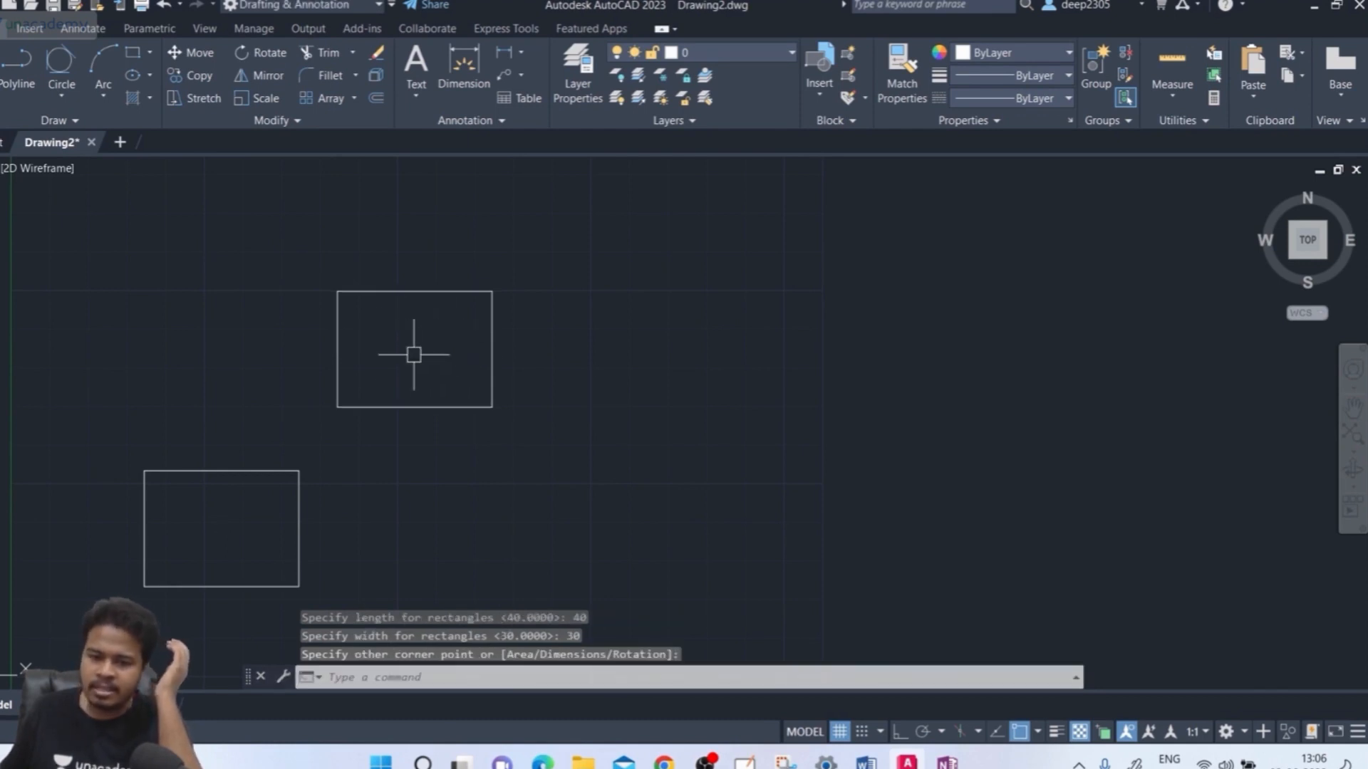
Run REC, pick the first corner, and give the rectangle a 30 degree rotation
middle_click_drag(590, 481, 647, 430)
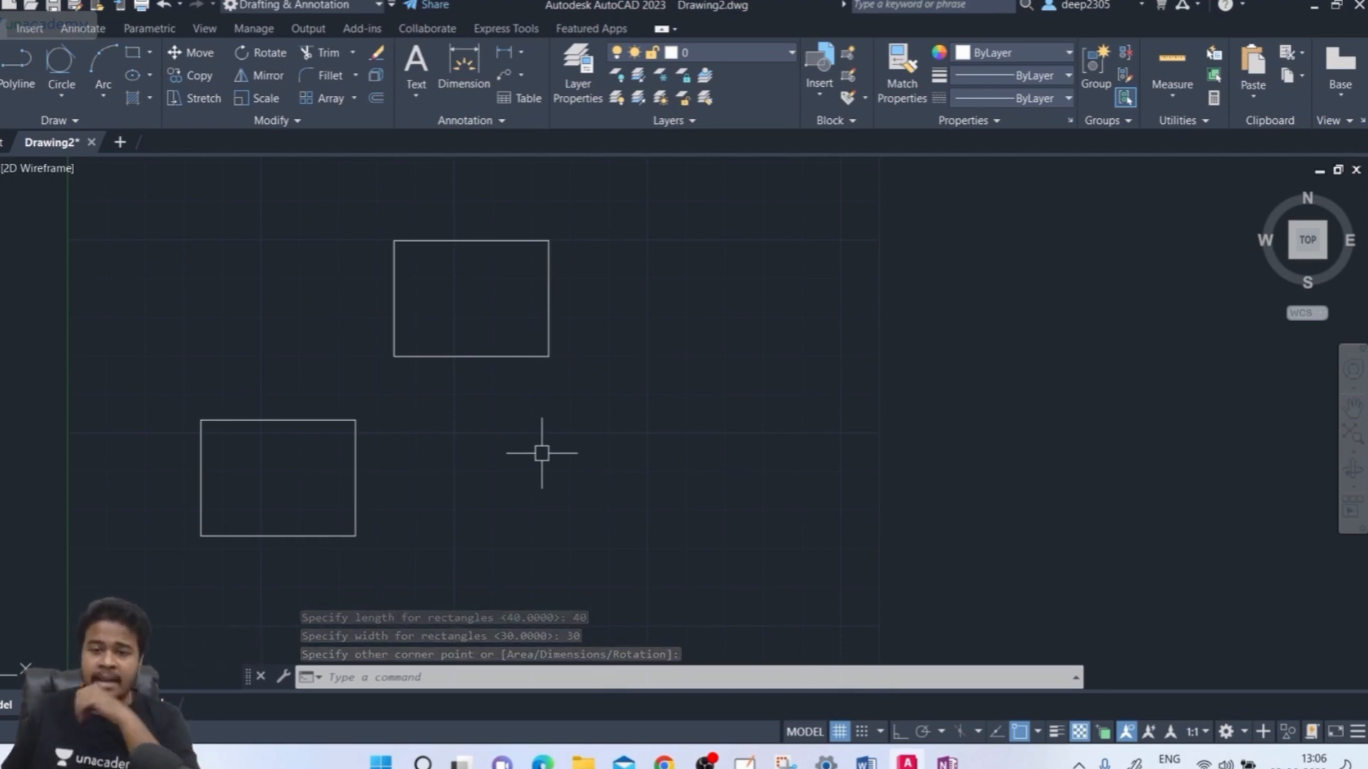
type("f")
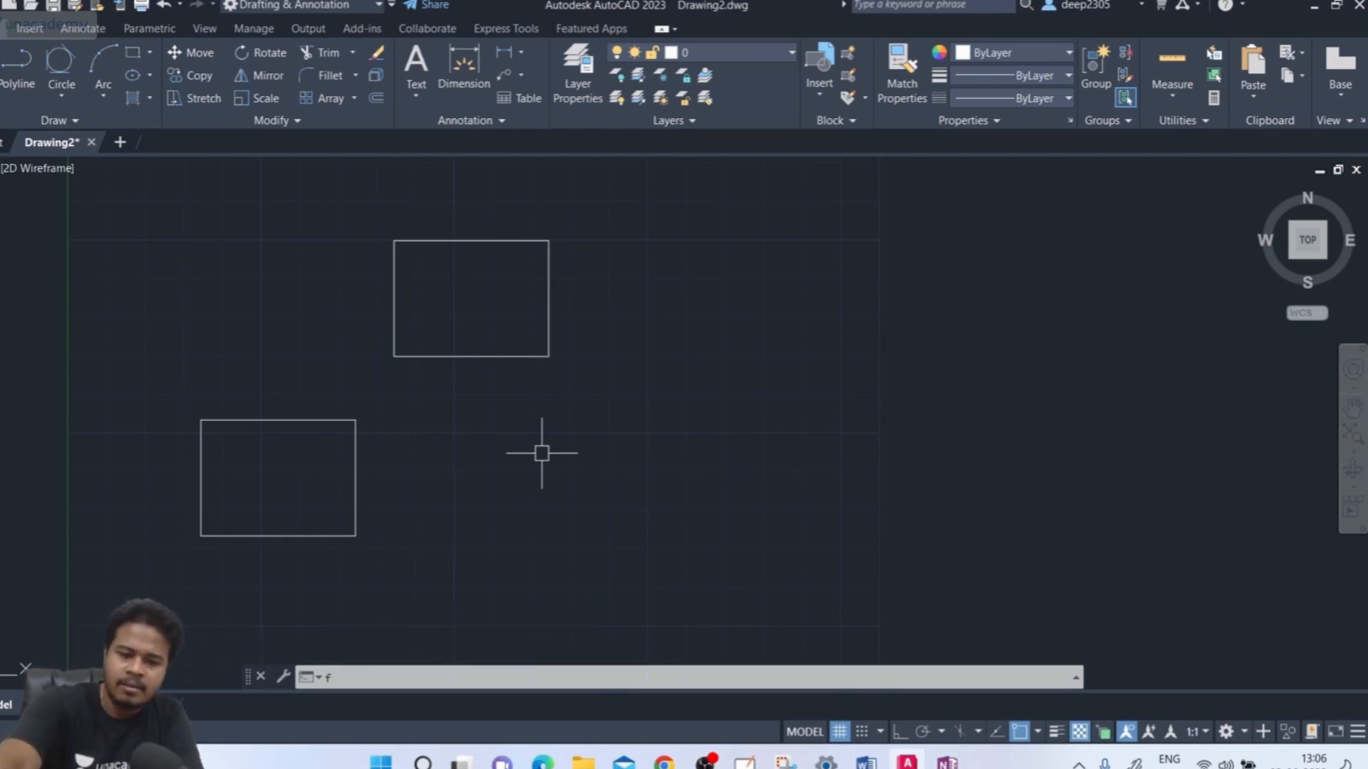
key("BackSpace")
type("rec")
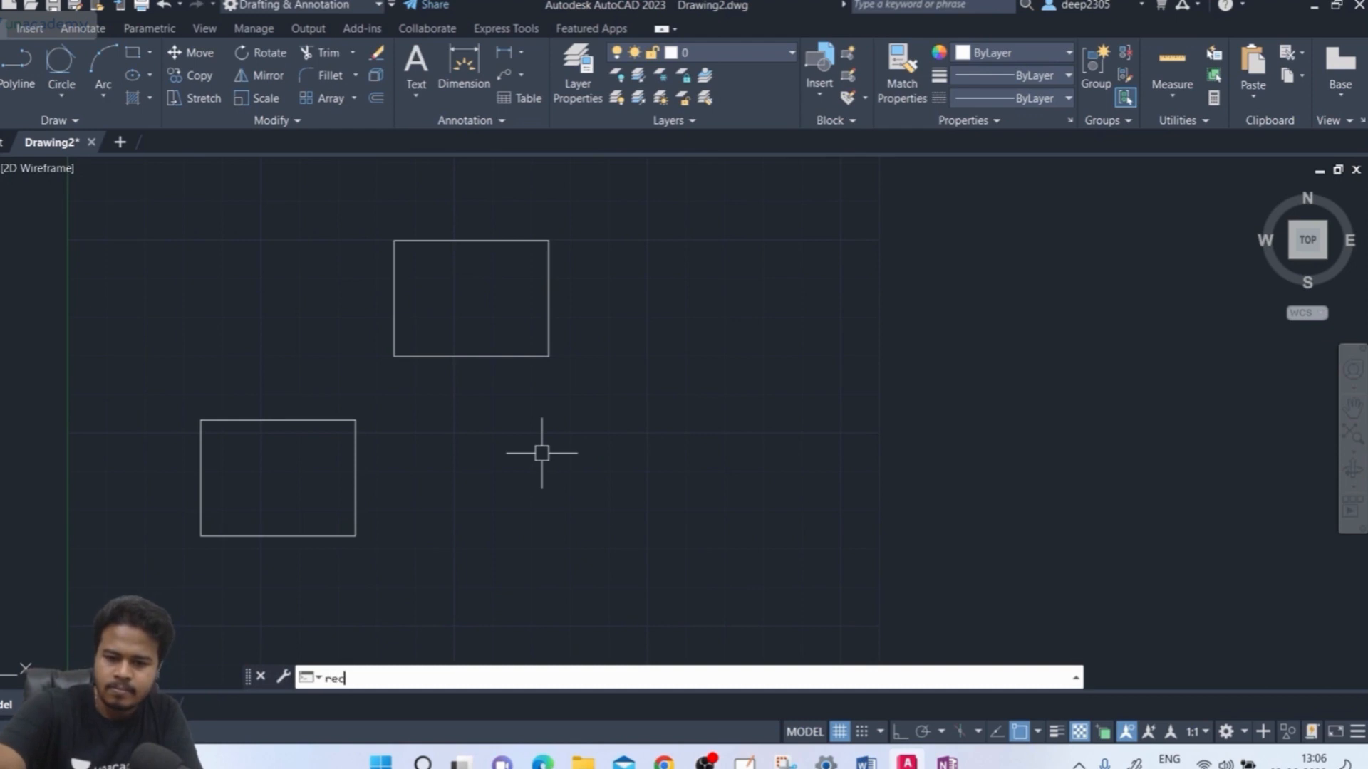
key("Return")
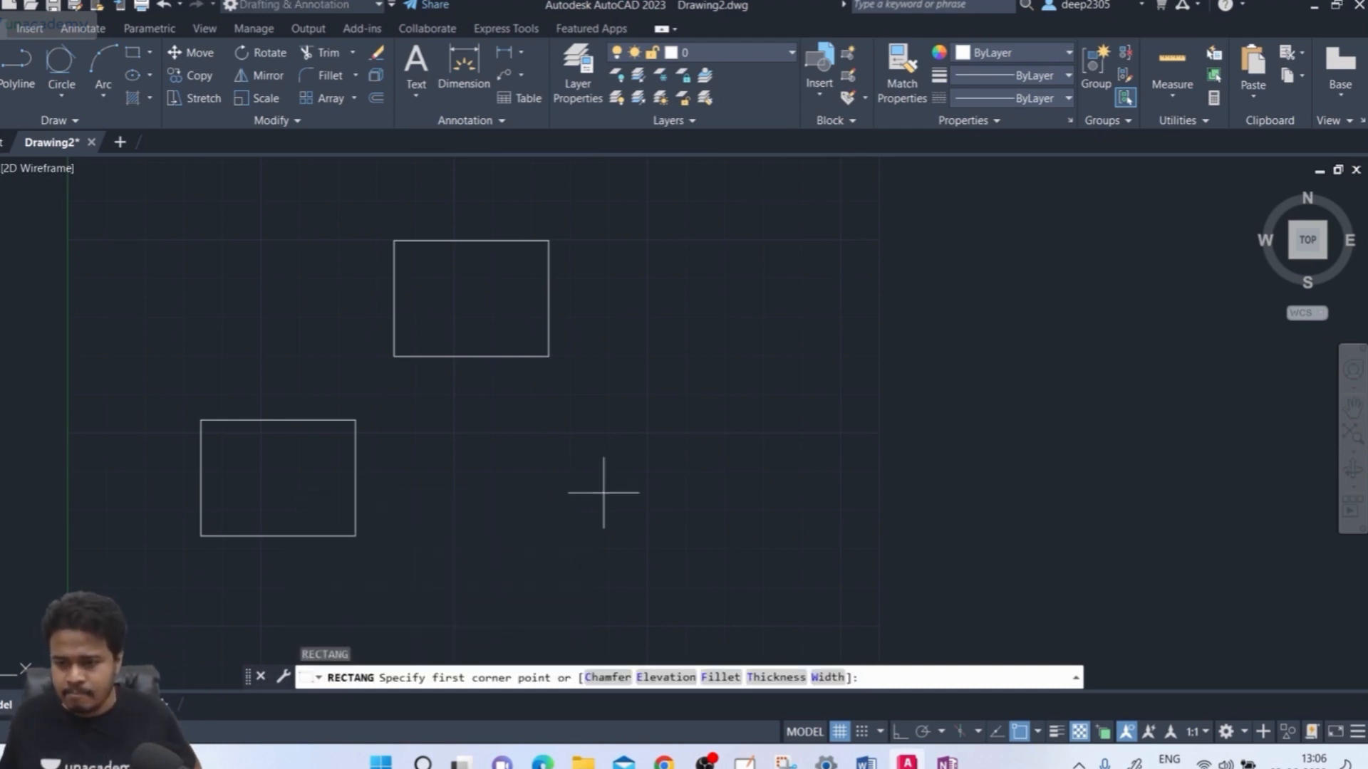
middle_click_drag(599, 319, 458, 525)
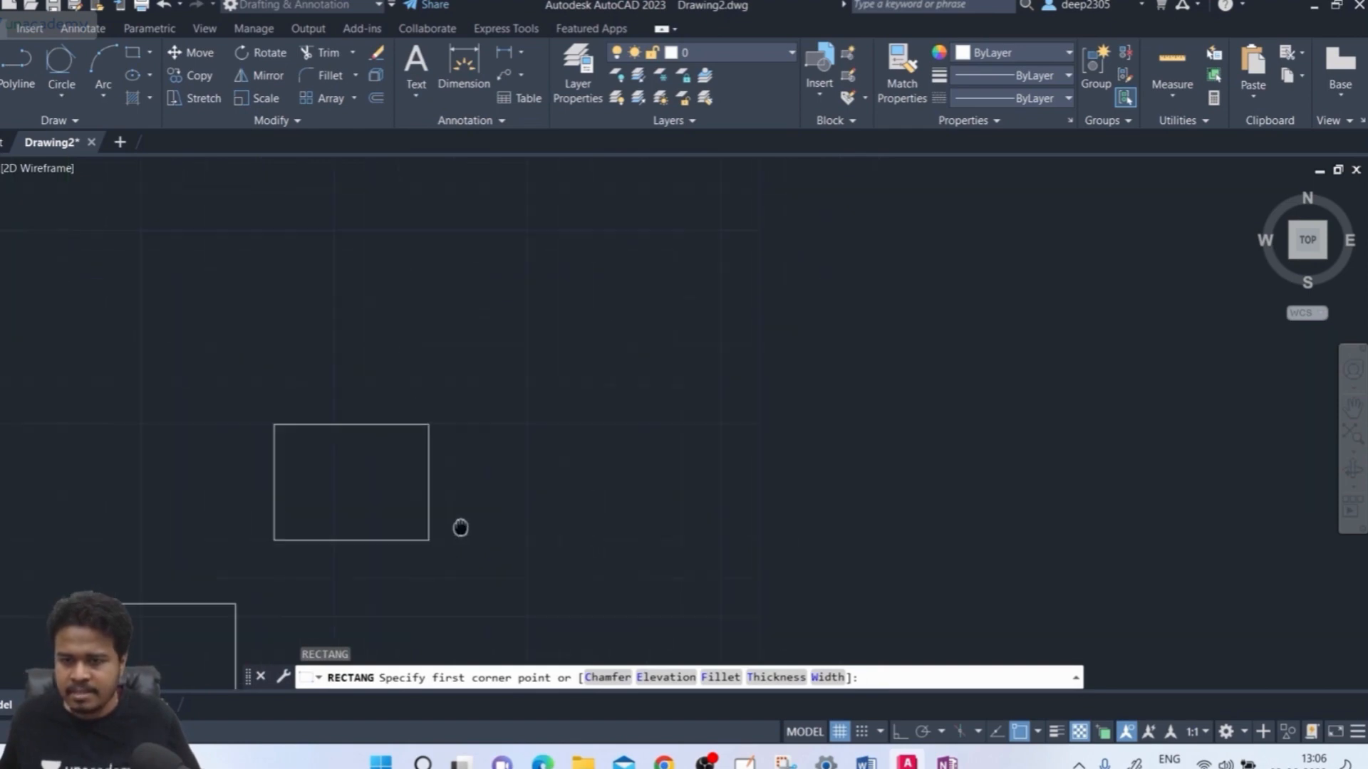
left_click(514, 312)
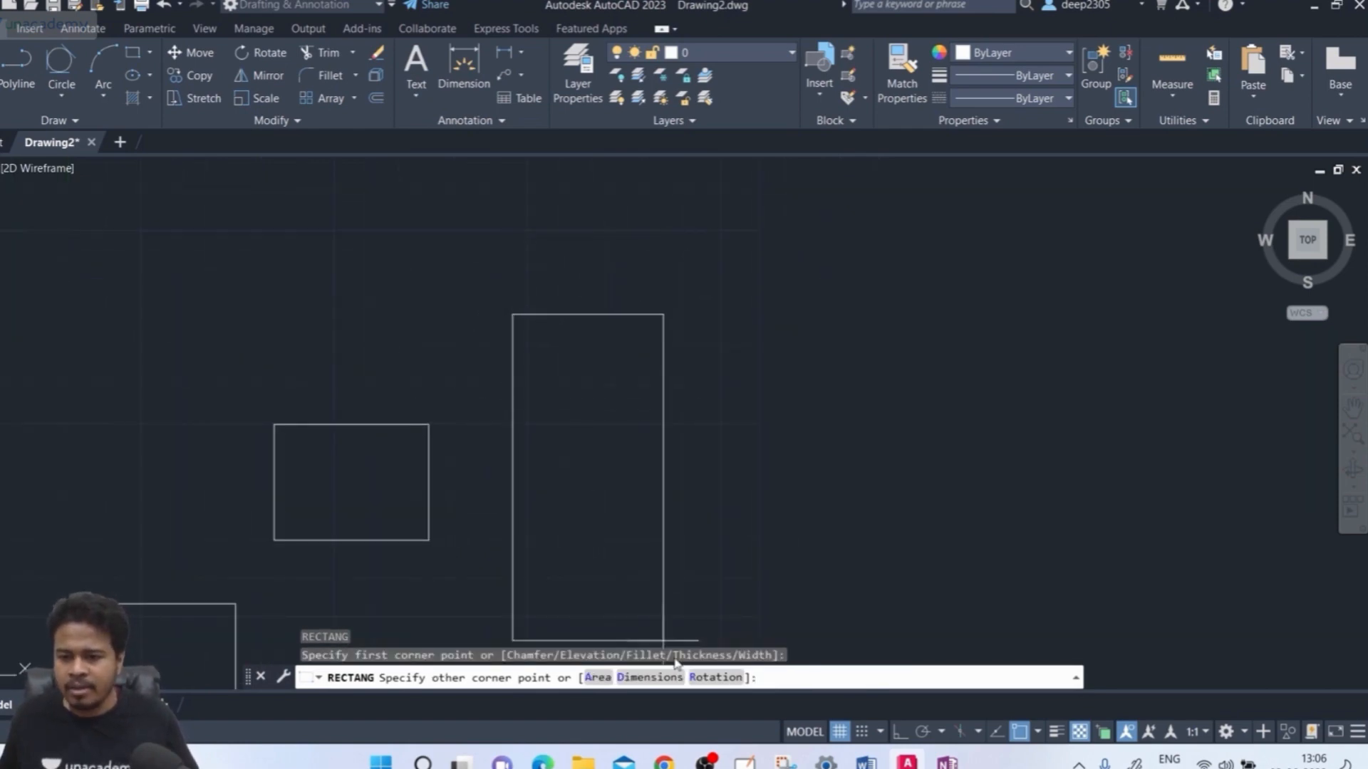
left_click(714, 677)
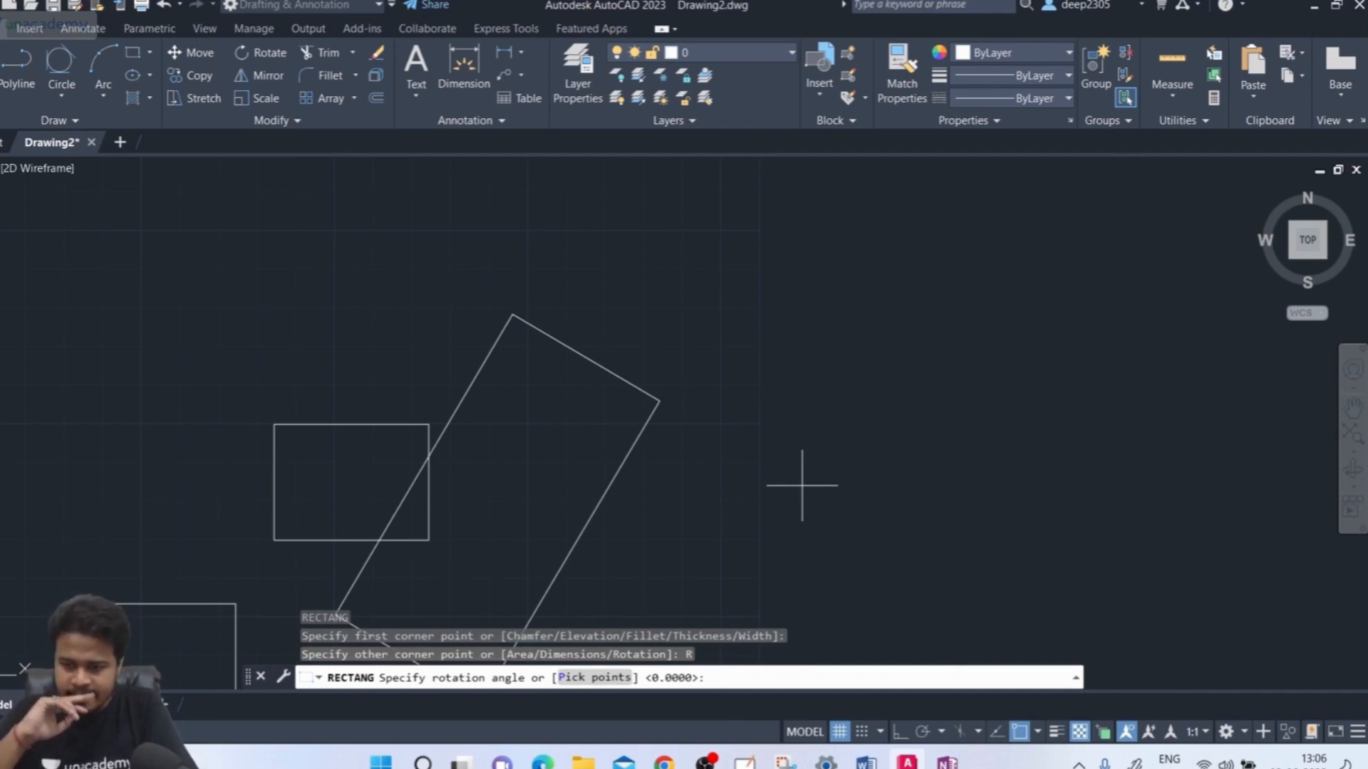
type("30")
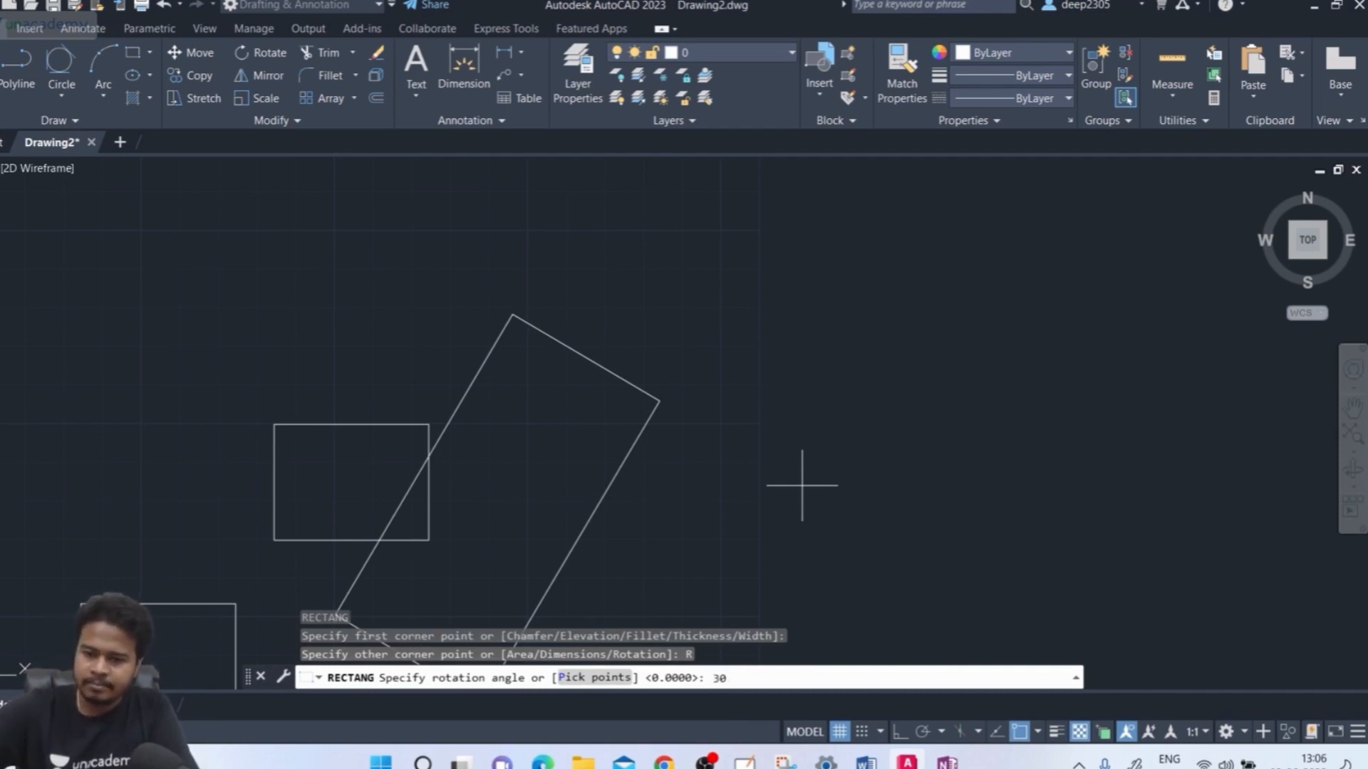
key("Return")
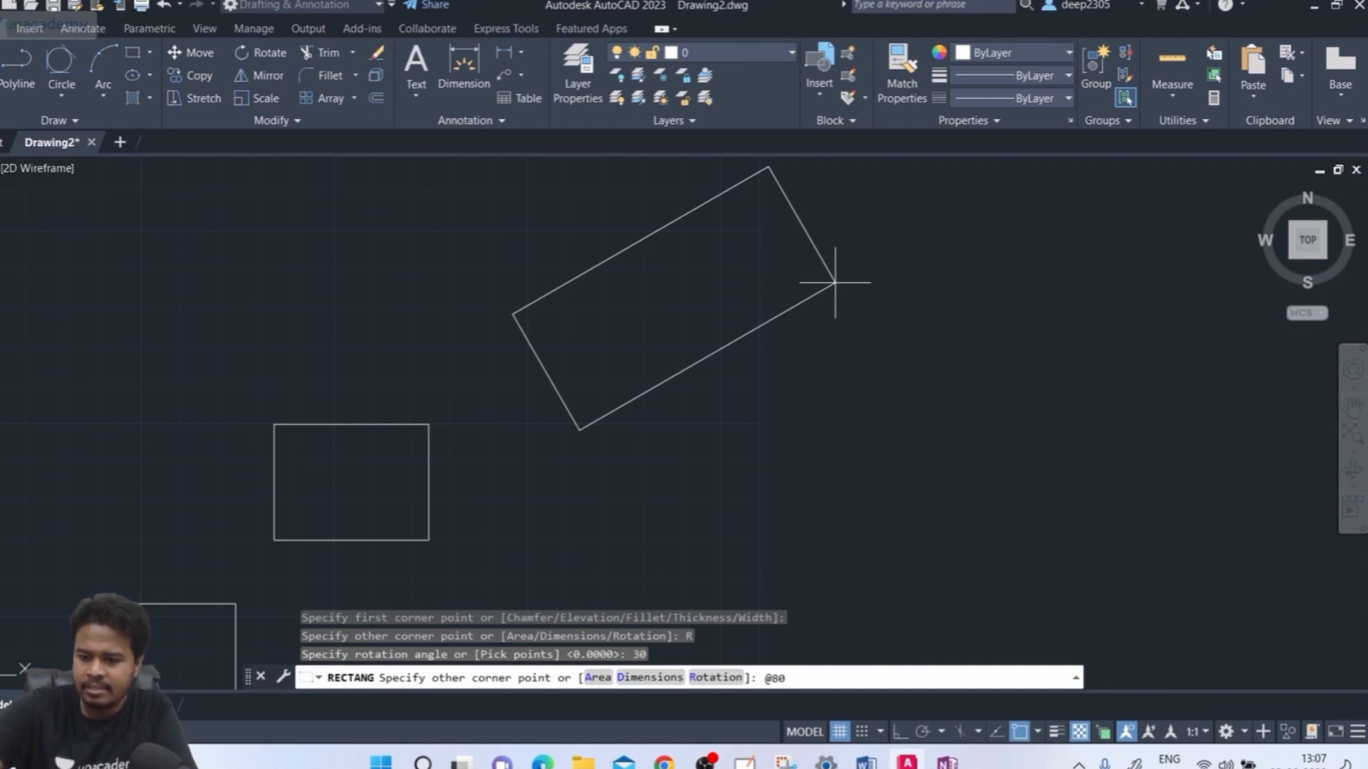
type(",")
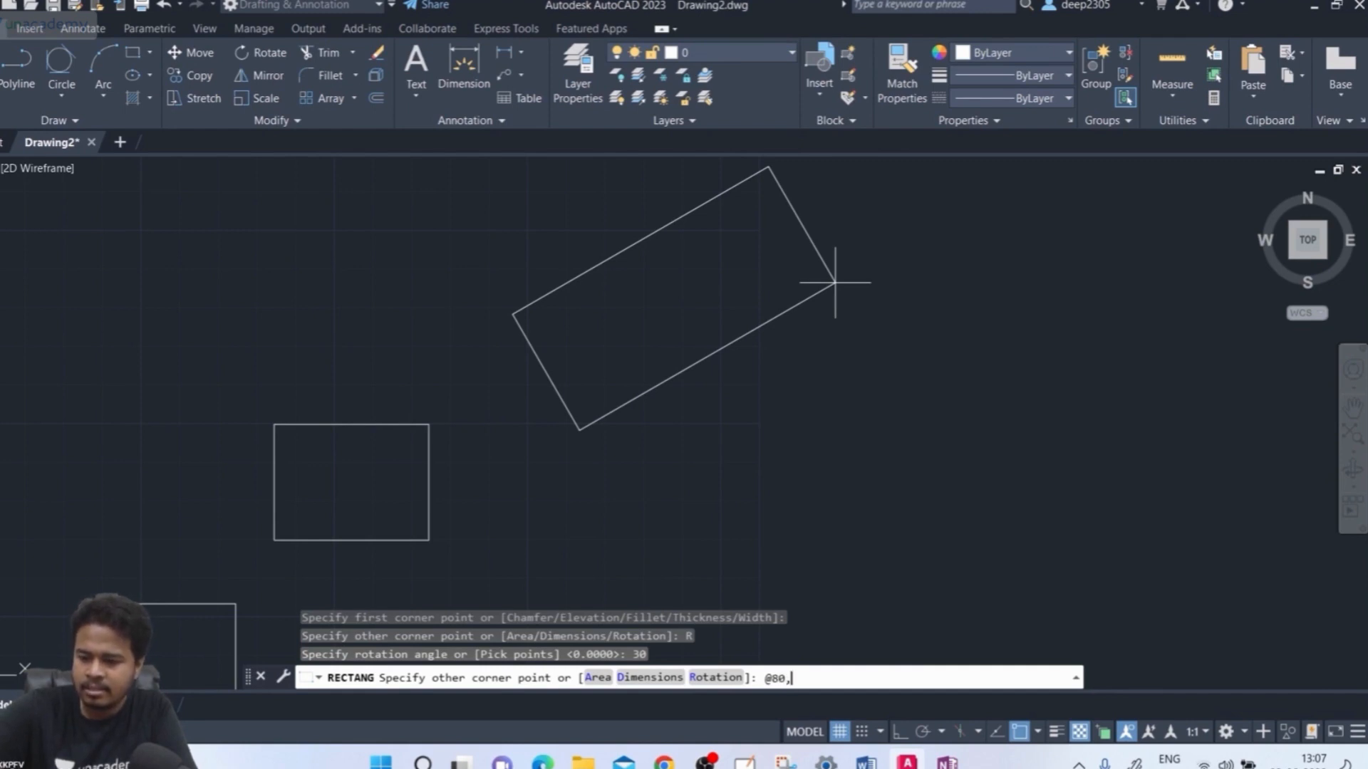
type("50")
key("Return")
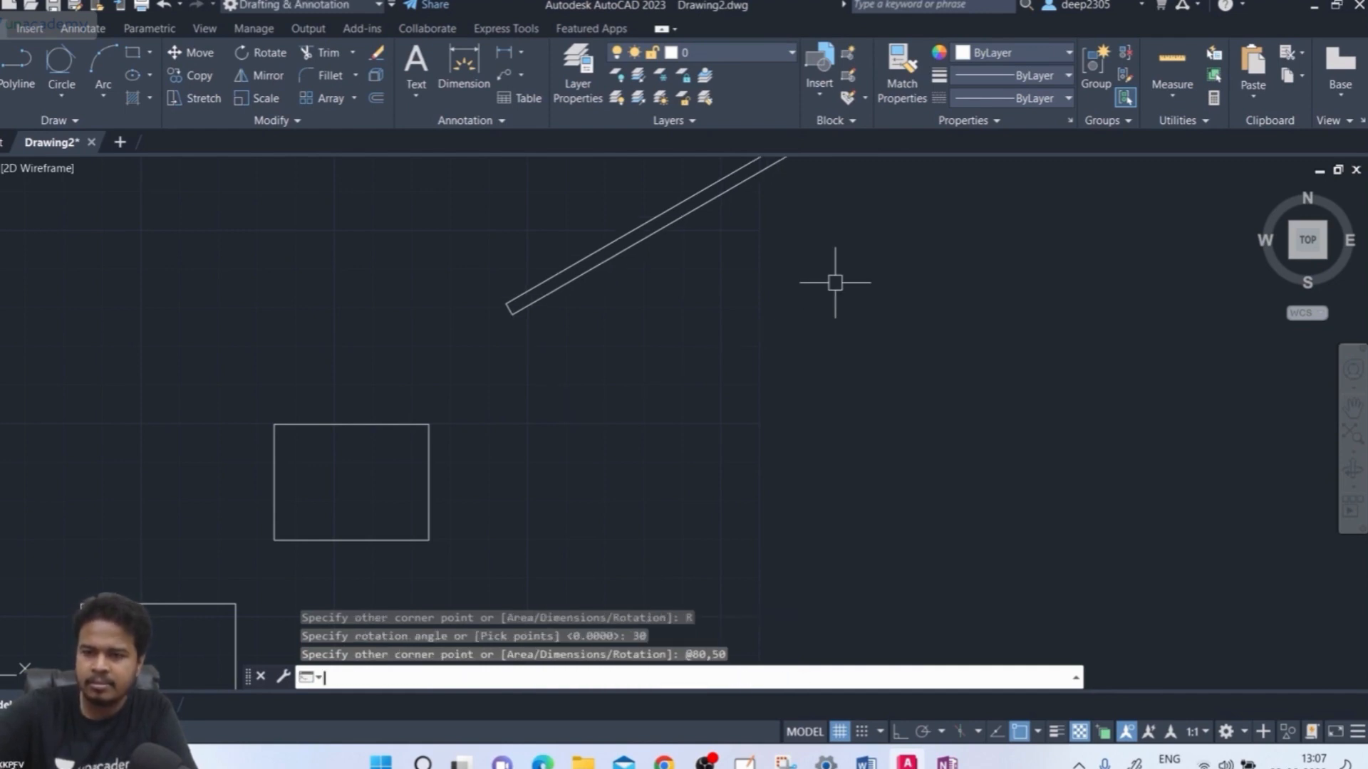
middle_click_drag(835, 283, 730, 421)
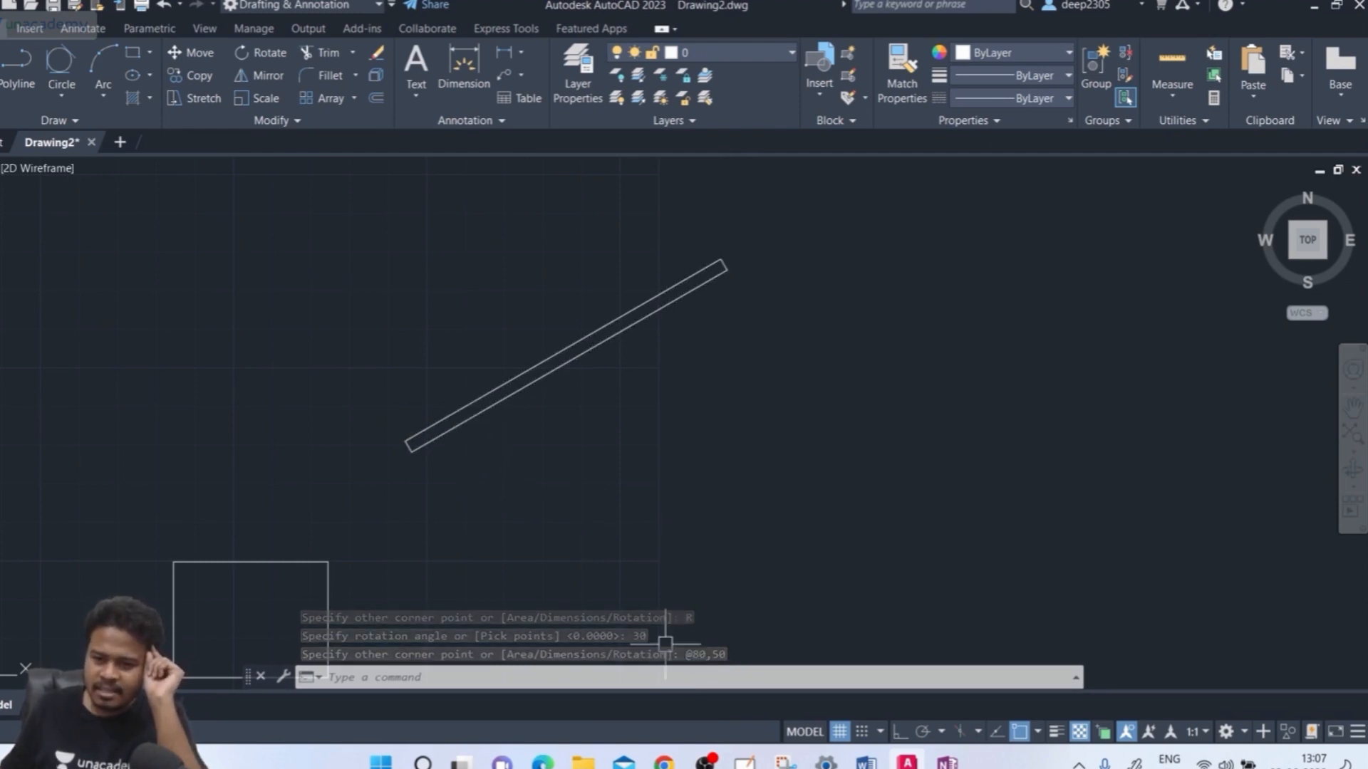
left_click(694, 673)
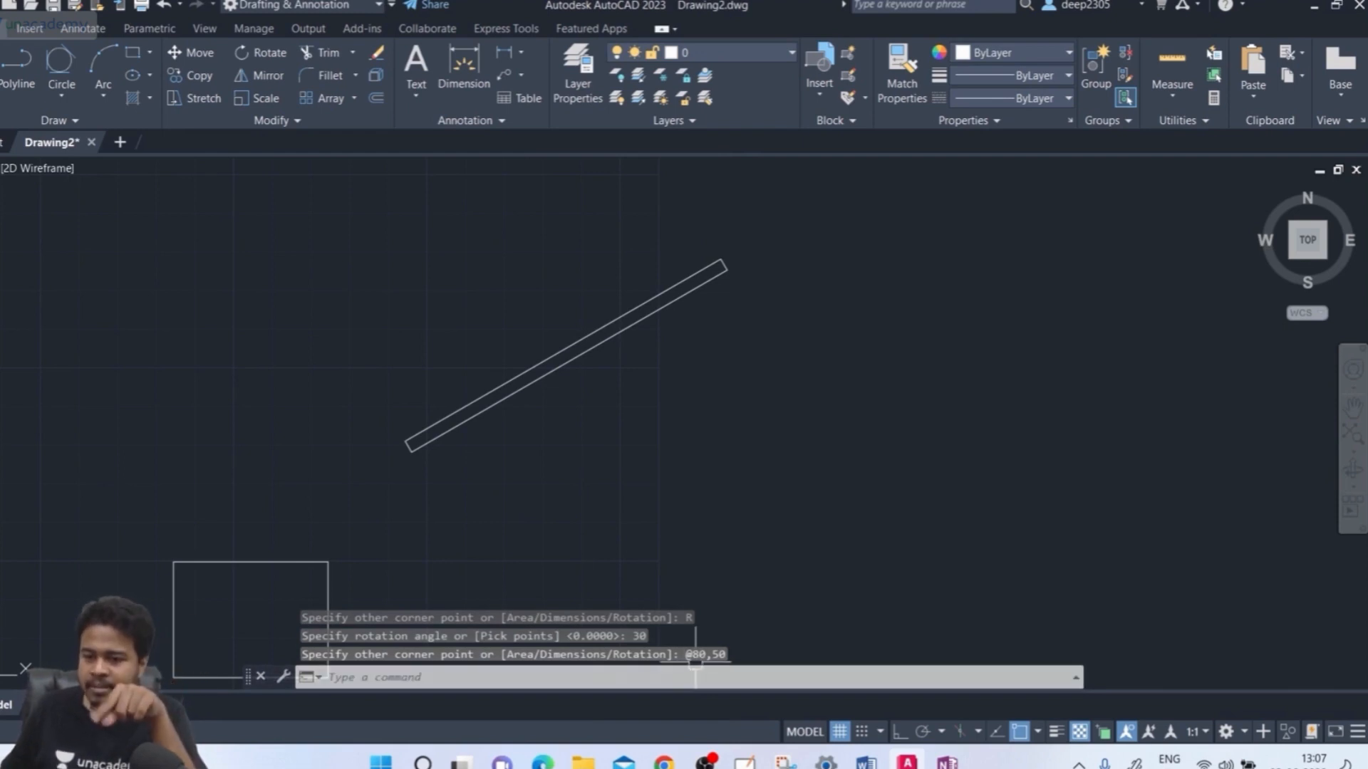
scroll(396, 443, "up", 5)
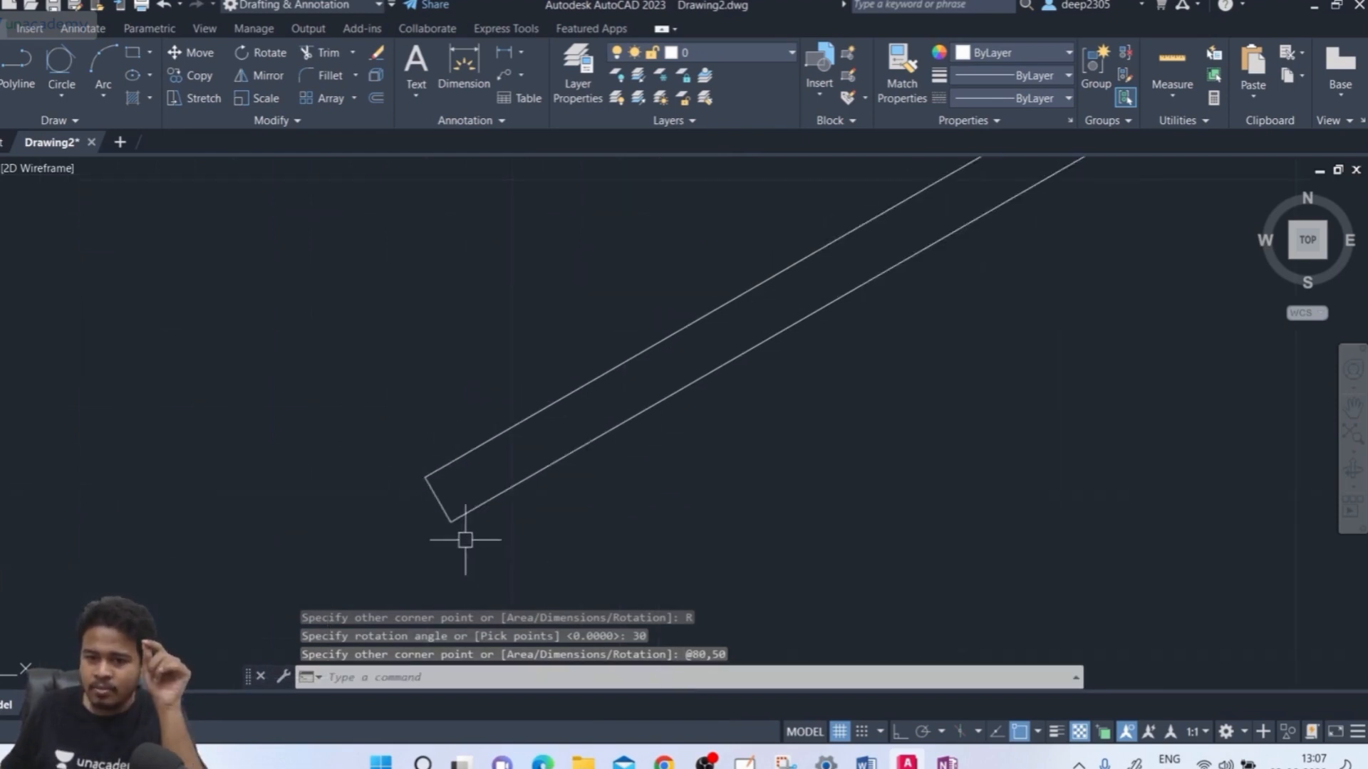
left_click(449, 516)
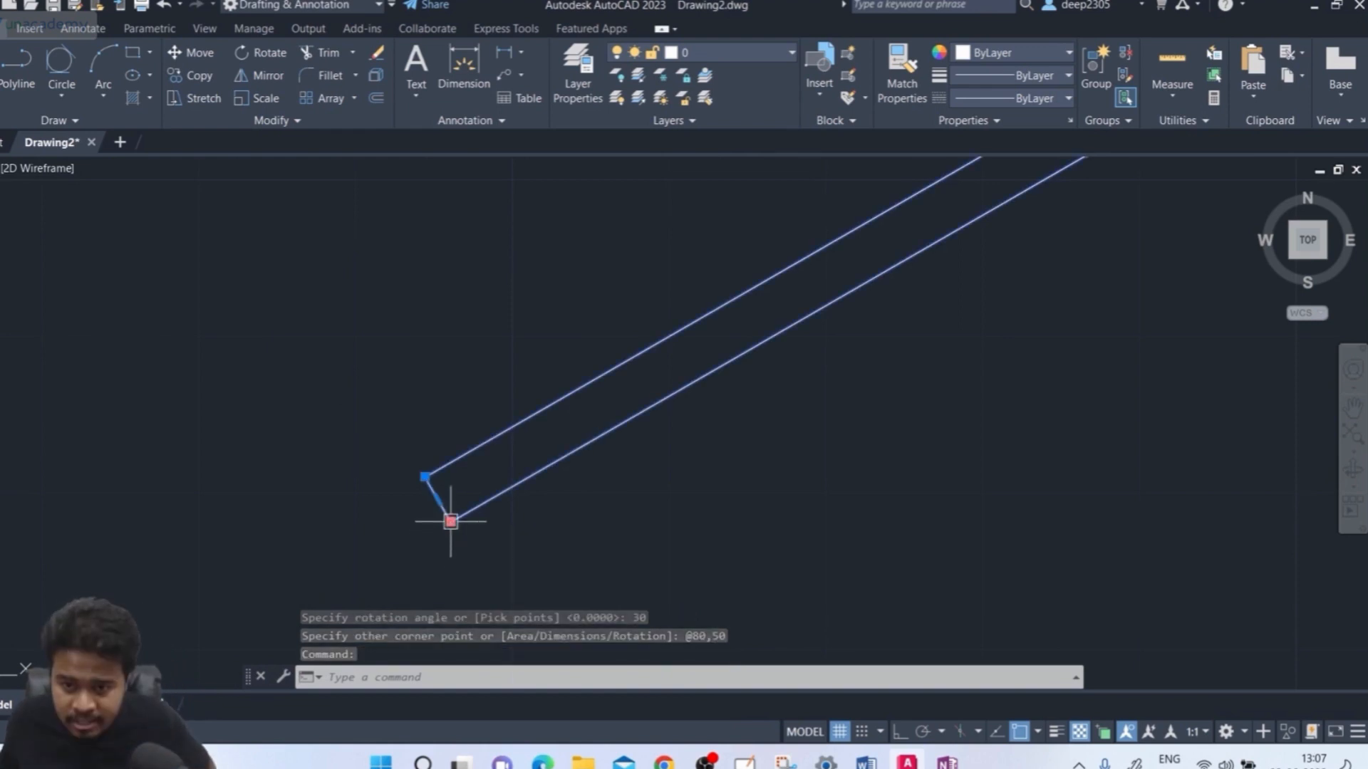
Reselect the tilted rectangle to inspect its grips, then deselect it
key("Escape")
left_click(448, 520)
mouse_move(450, 522)
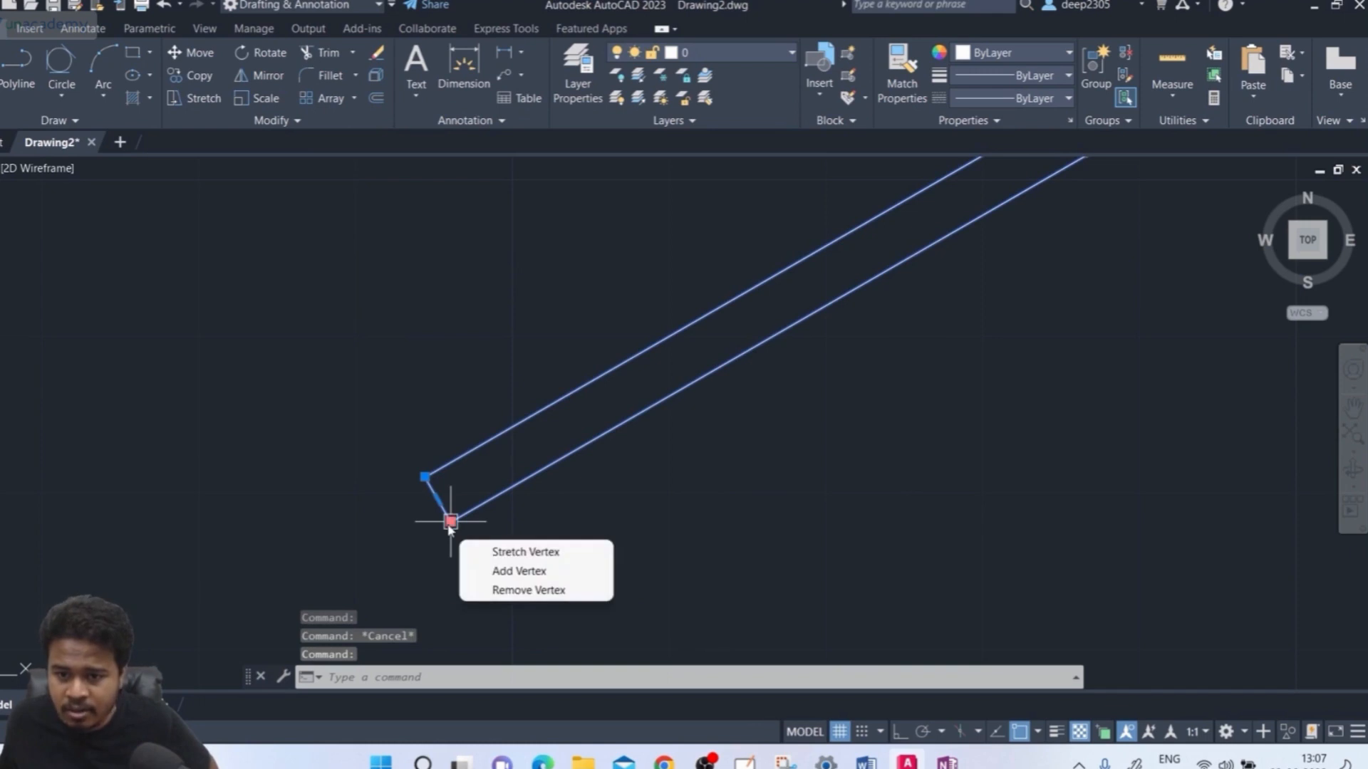
key("Escape")
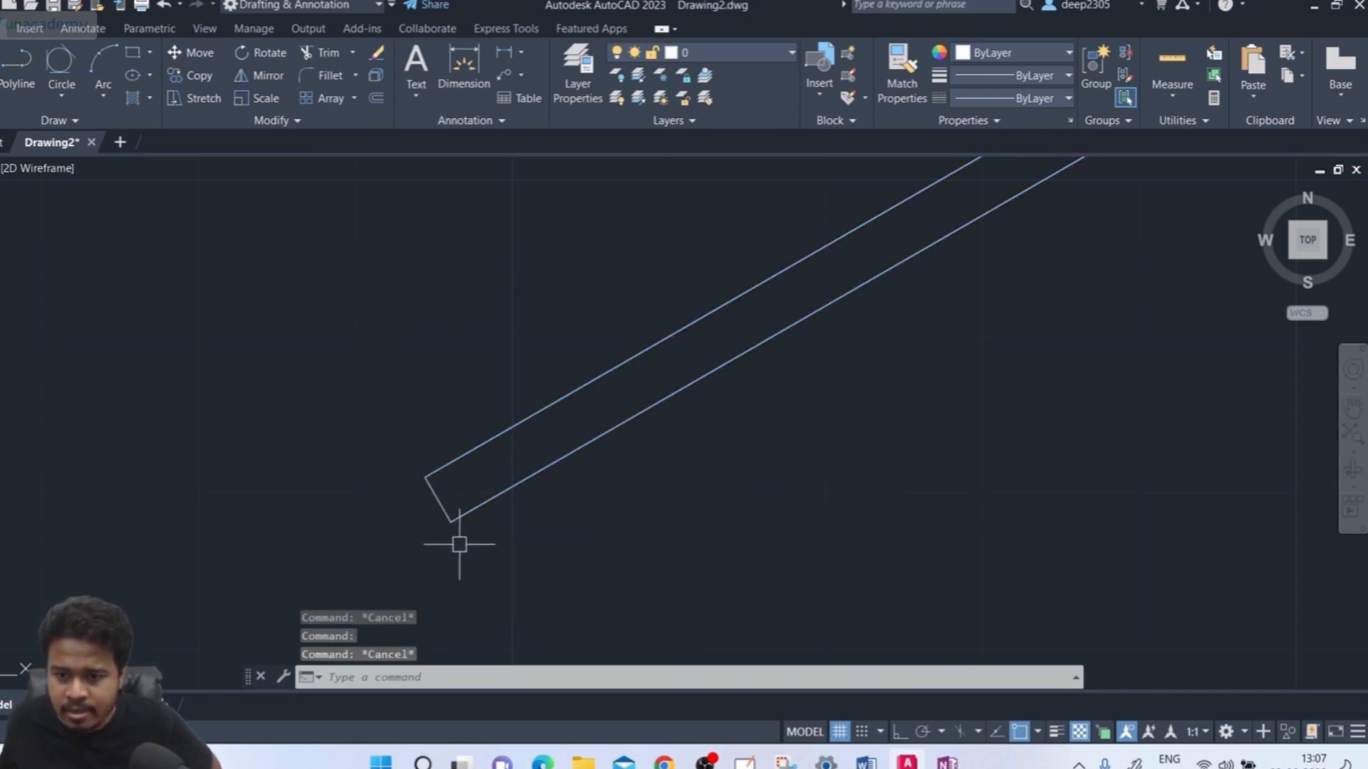
Pan to the rectangle's upper end and open the full command history with F2
scroll(457, 524, "down", 2)
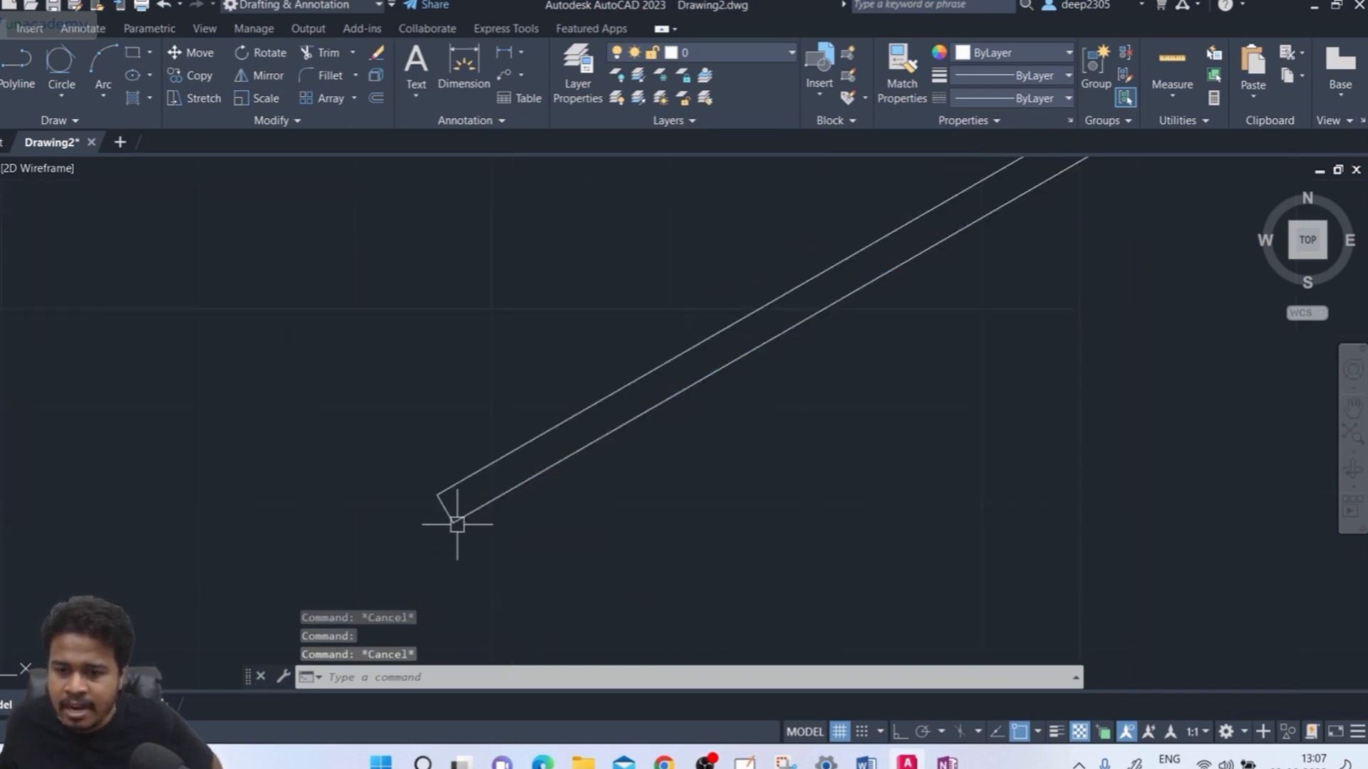
middle_click_drag(458, 525, 203, 622)
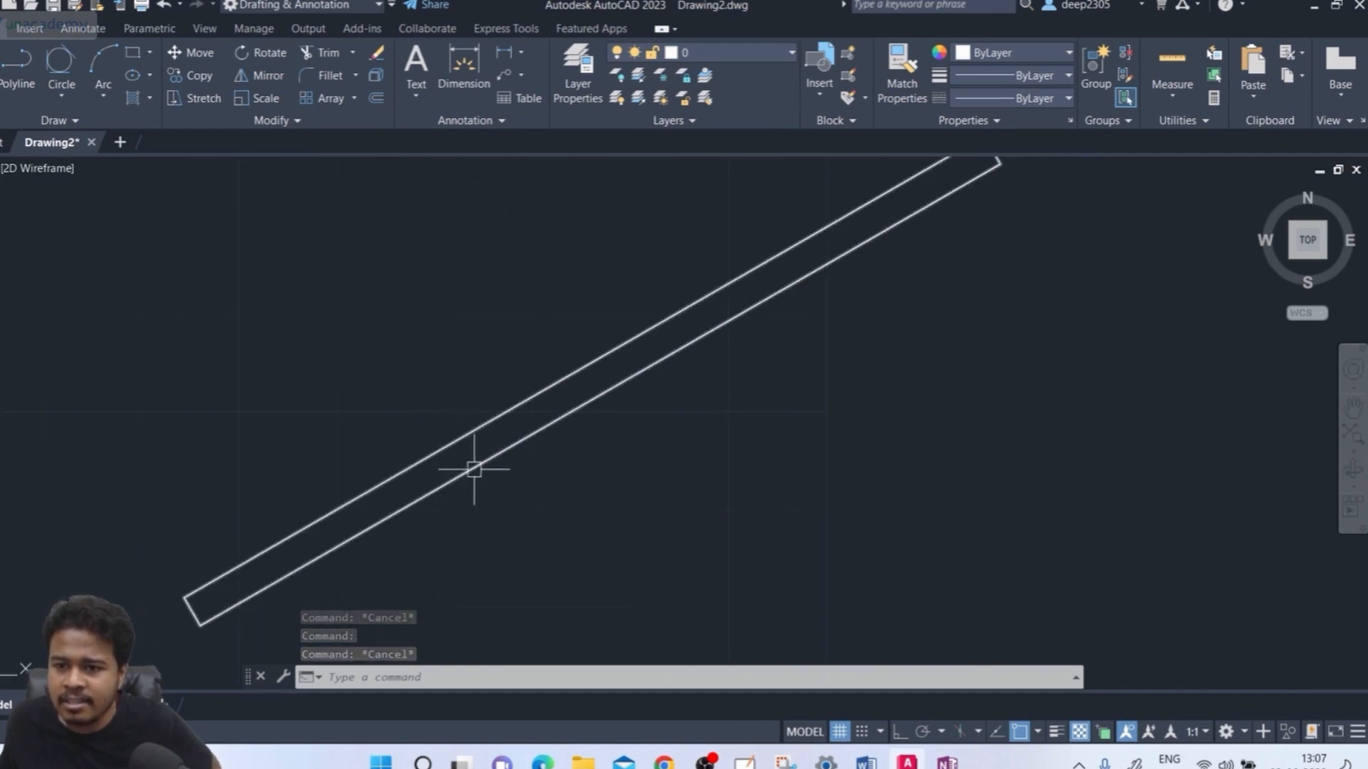
scroll(838, 250, "down", 2)
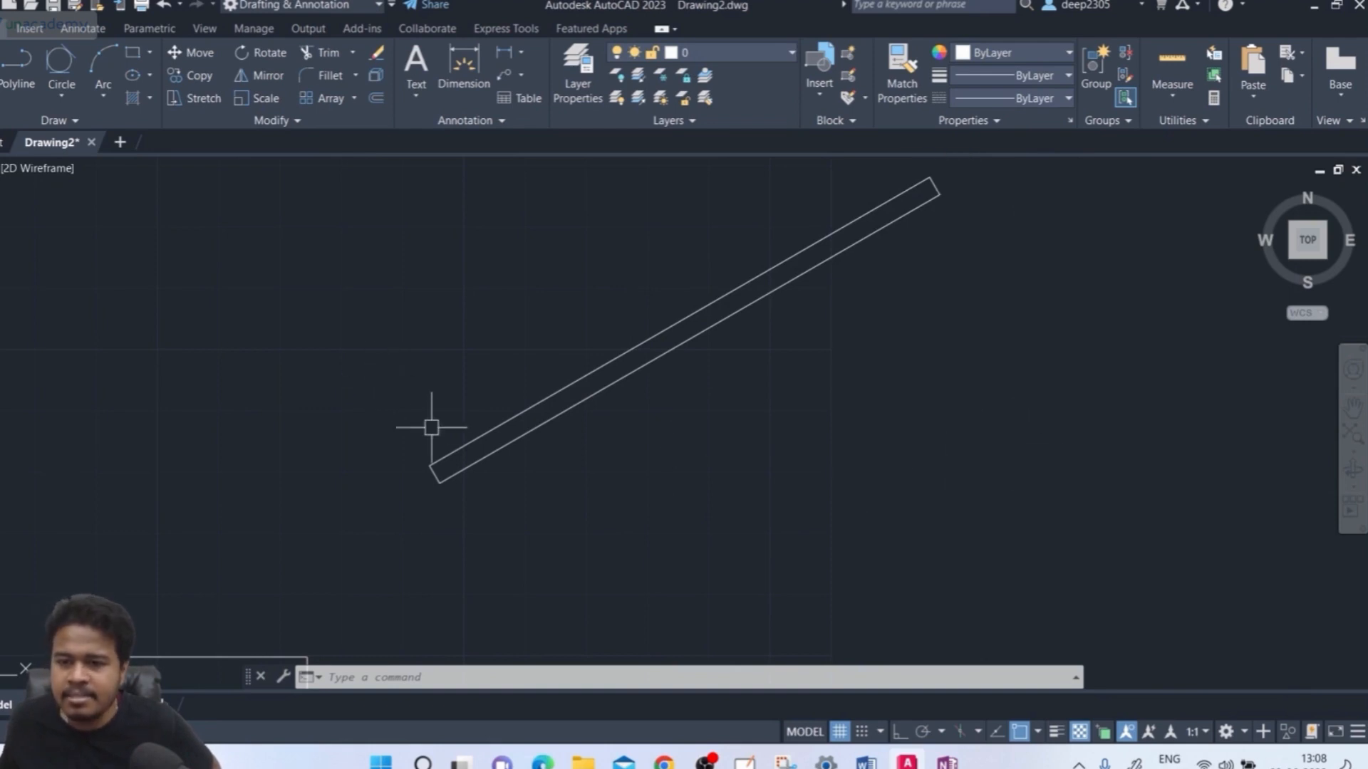
mouse_move(443, 456)
middle_mouse_down()
mouse_move(449, 467)
mouse_move(394, 503)
middle_mouse_up()
scroll(377, 531, "up", 3)
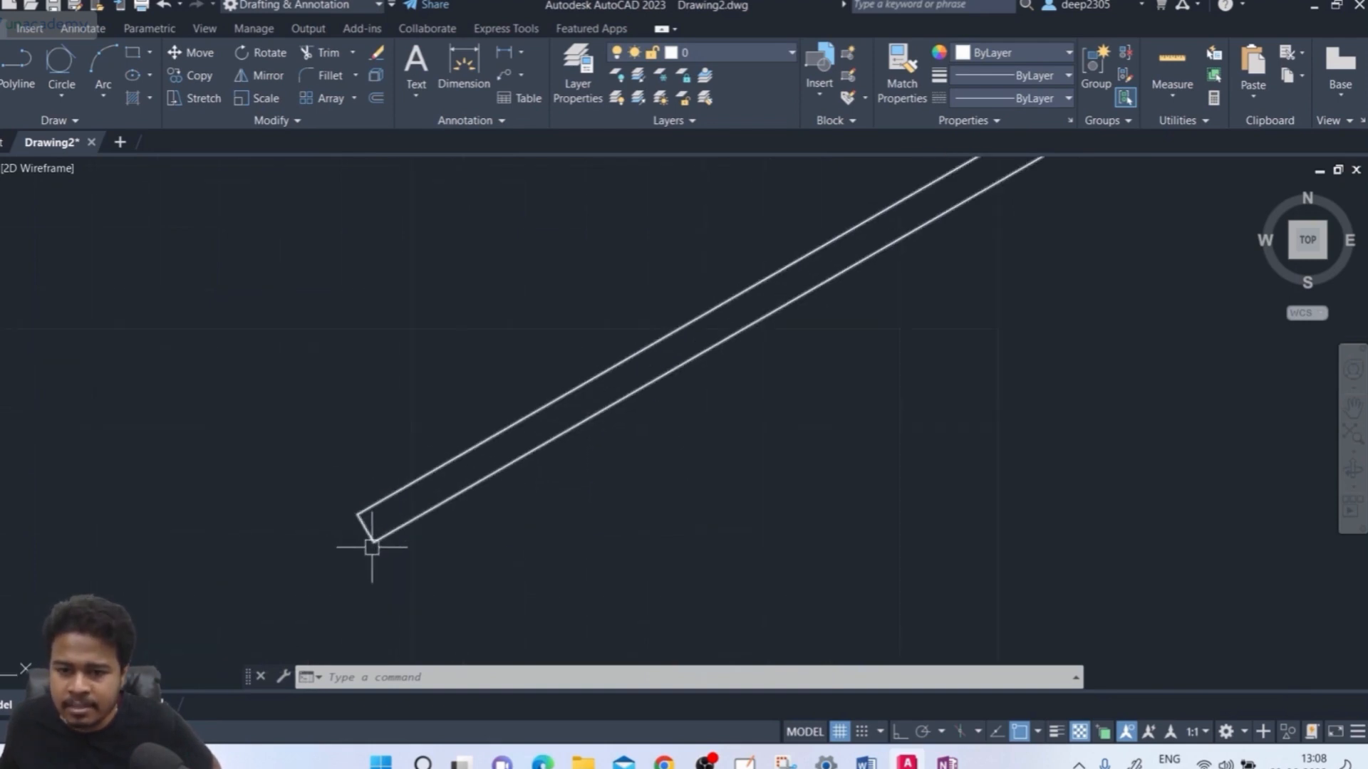
scroll(373, 545, "up", 3)
scroll(372, 554, "down", 4)
middle_click_drag(761, 507, 426, 561)
mouse_move(817, 342)
middle_mouse_down()
mouse_move(791, 421)
mouse_move(710, 519)
middle_mouse_up()
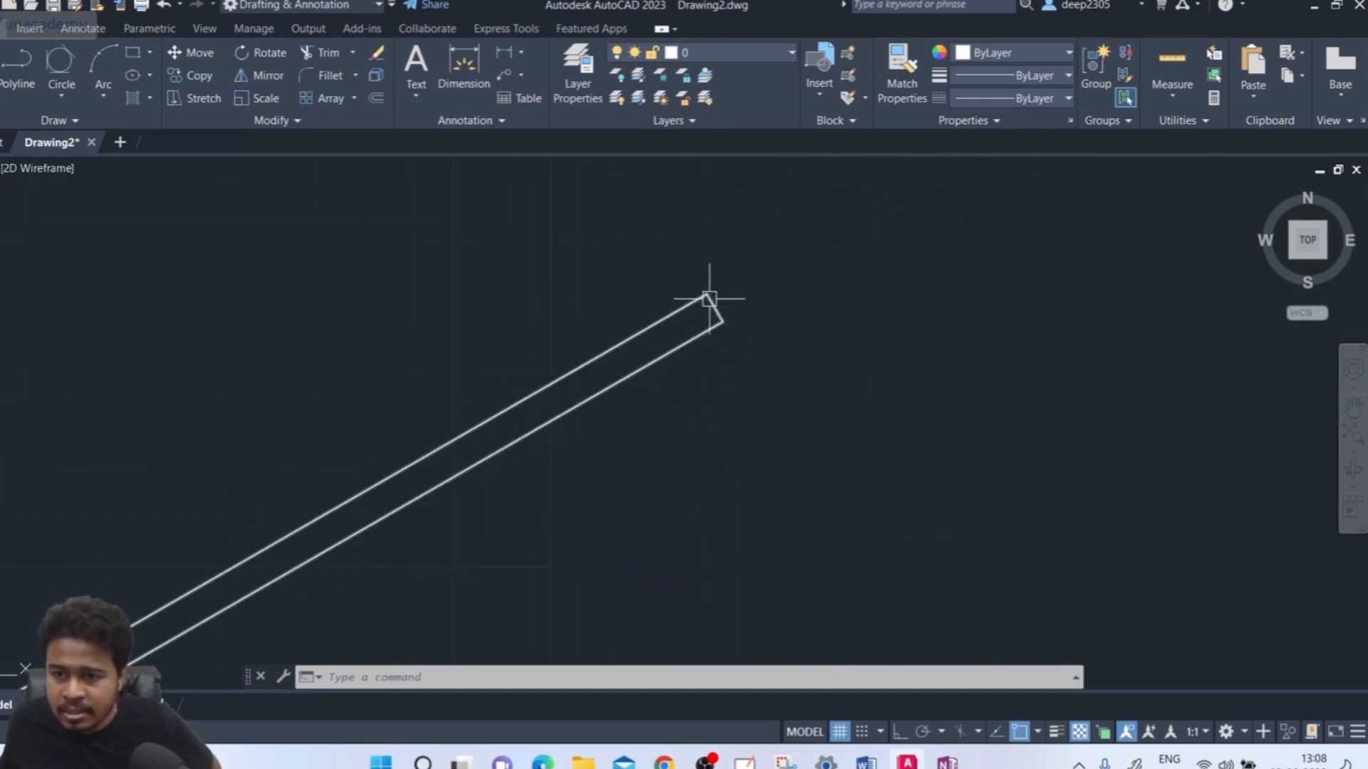
mouse_move(709, 298)
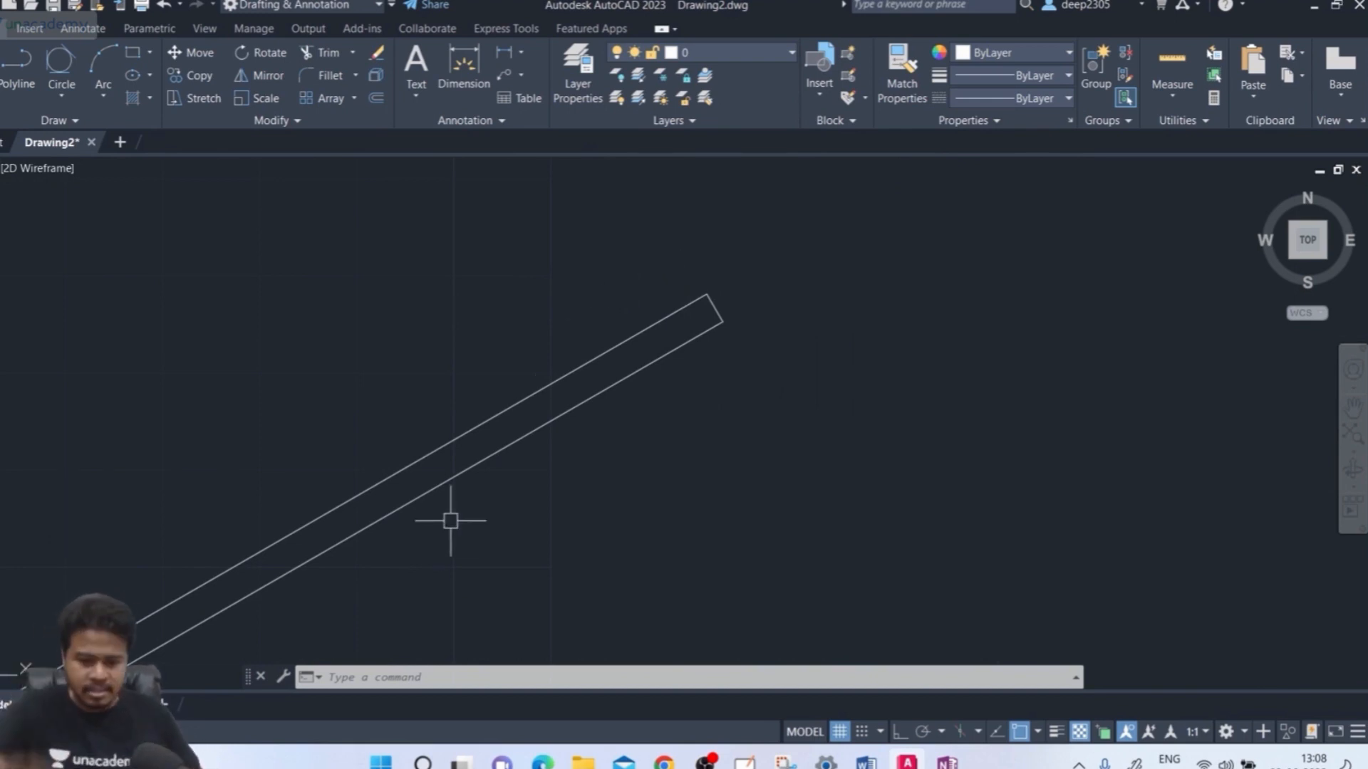
key("F2")
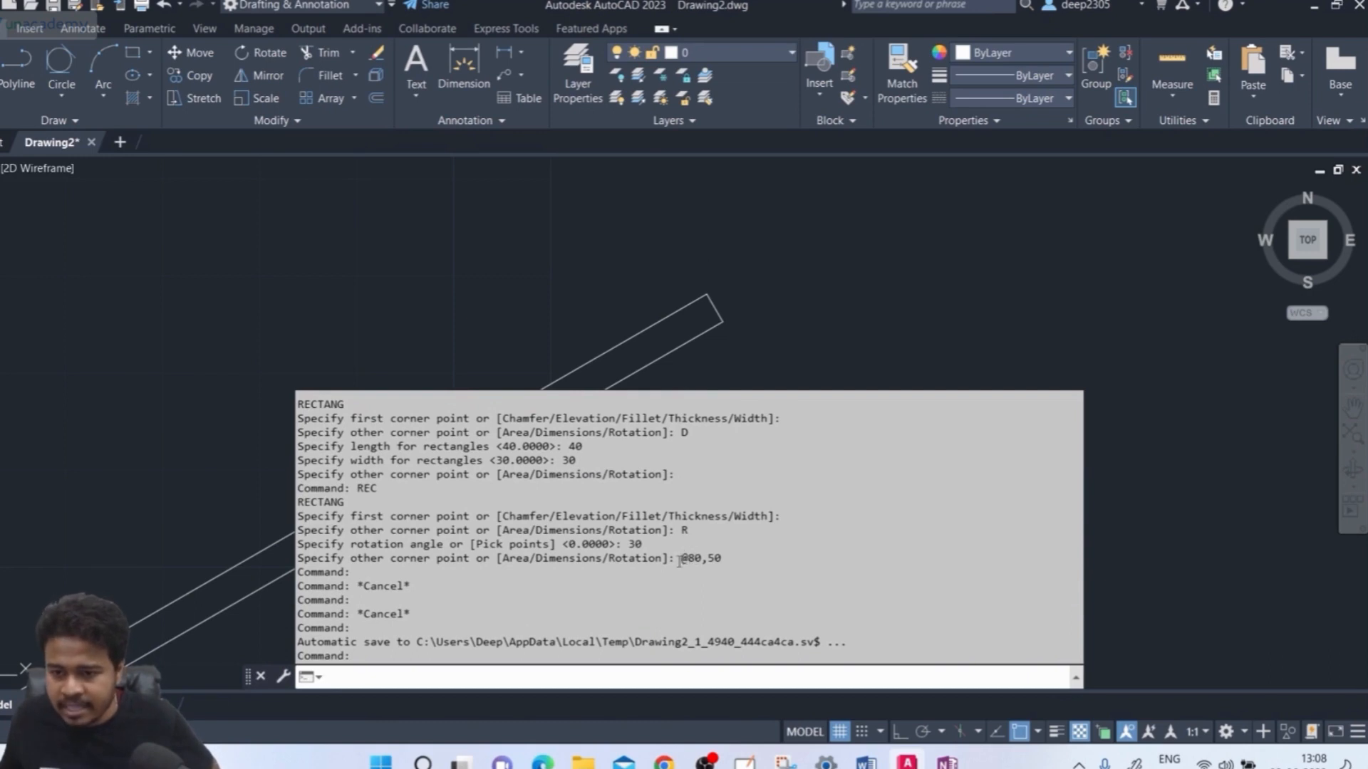
left_click_drag(678, 561, 715, 568)
left_click(689, 565)
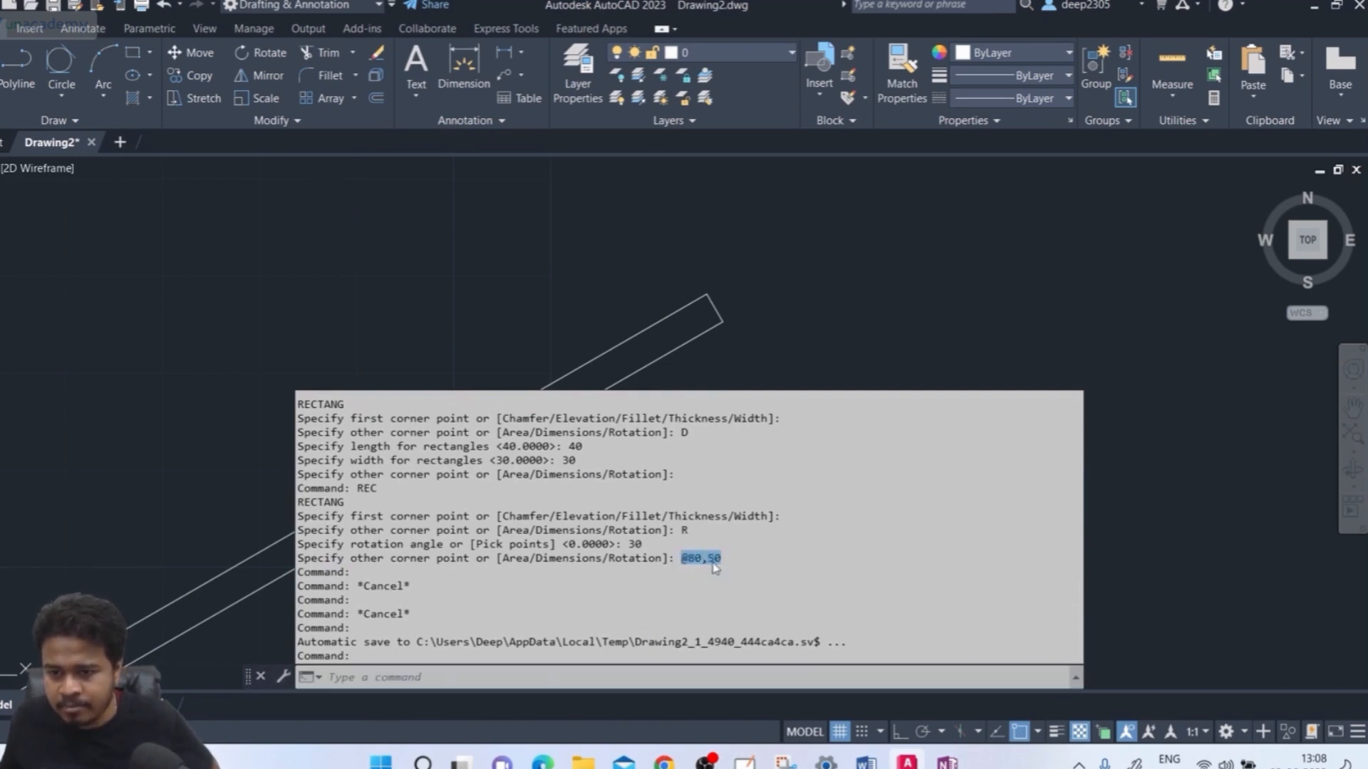
left_click_drag(628, 545, 648, 569)
left_click(630, 543)
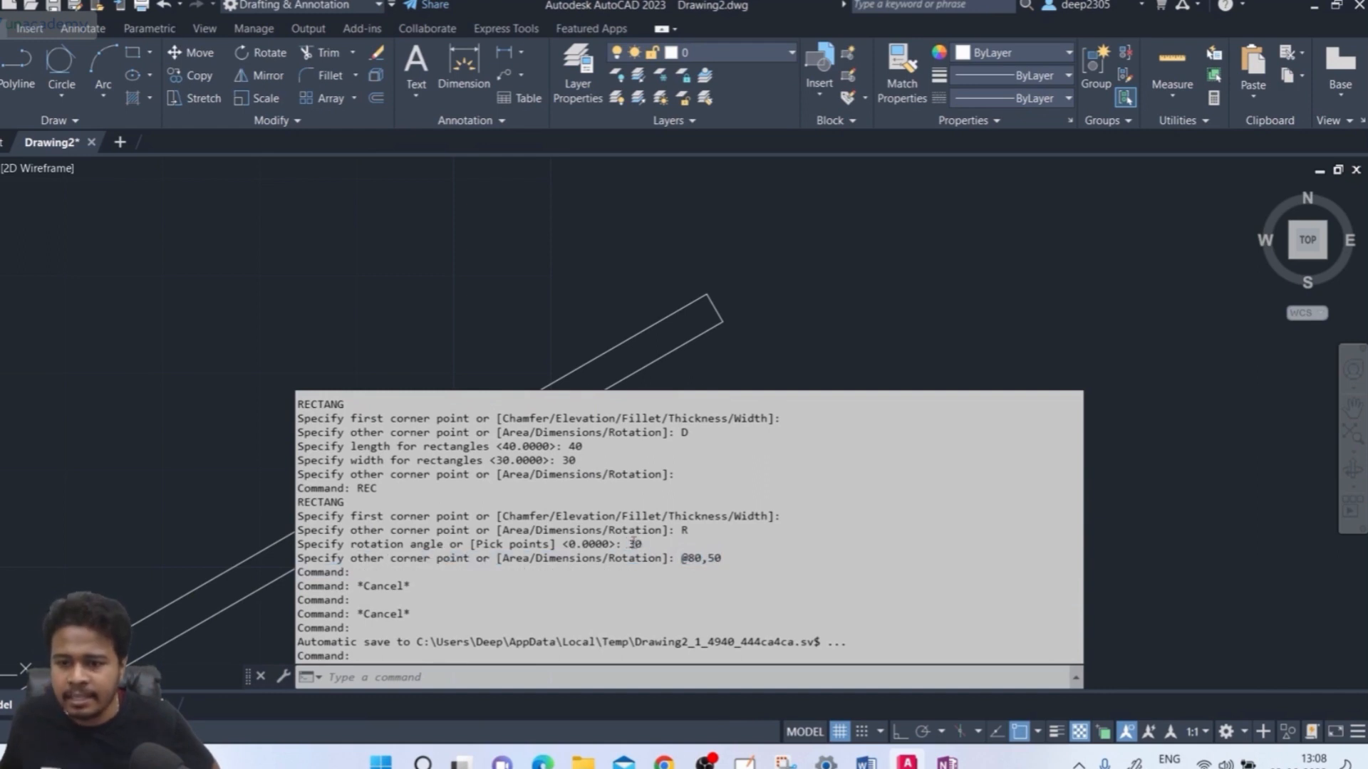
left_click_drag(682, 559, 724, 568)
left_click(440, 388)
scroll(324, 468, "down", 4)
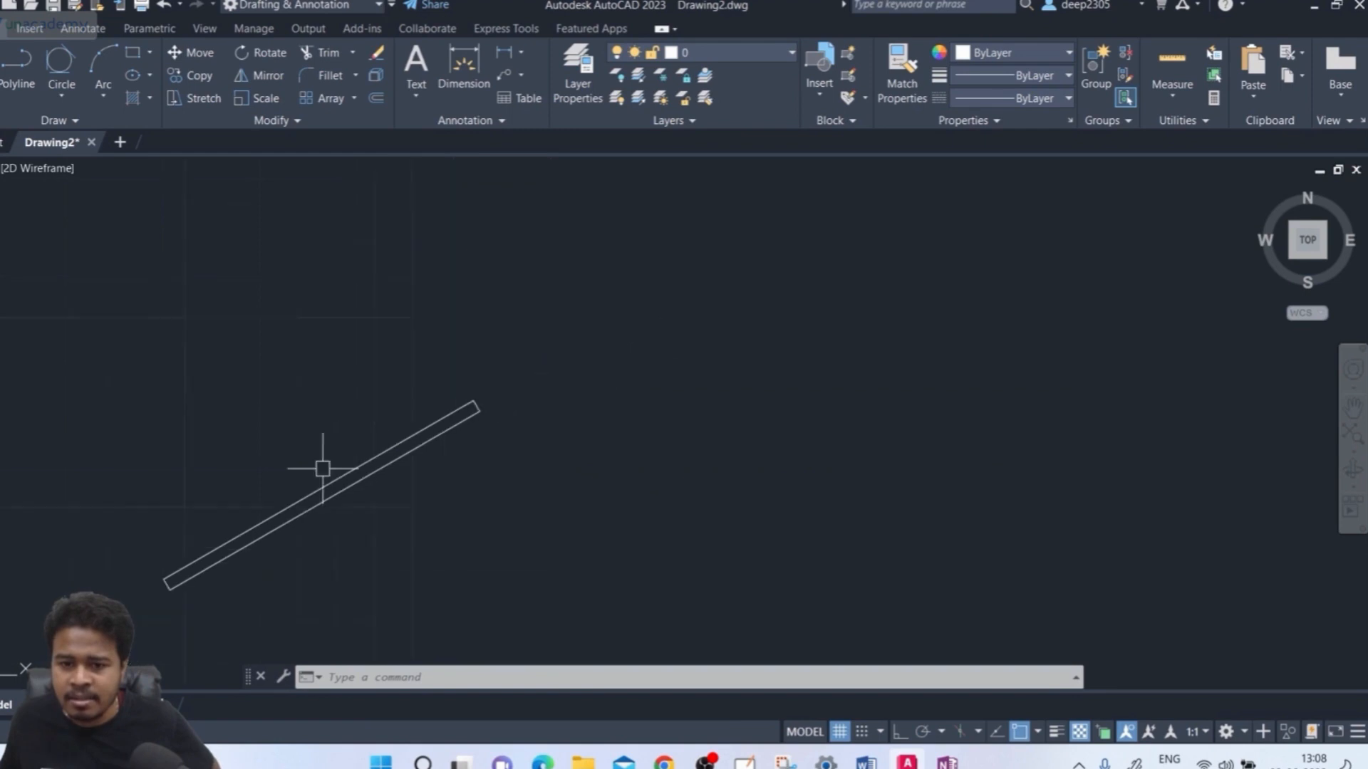
middle_click_drag(323, 468, 421, 427)
left_click(267, 544)
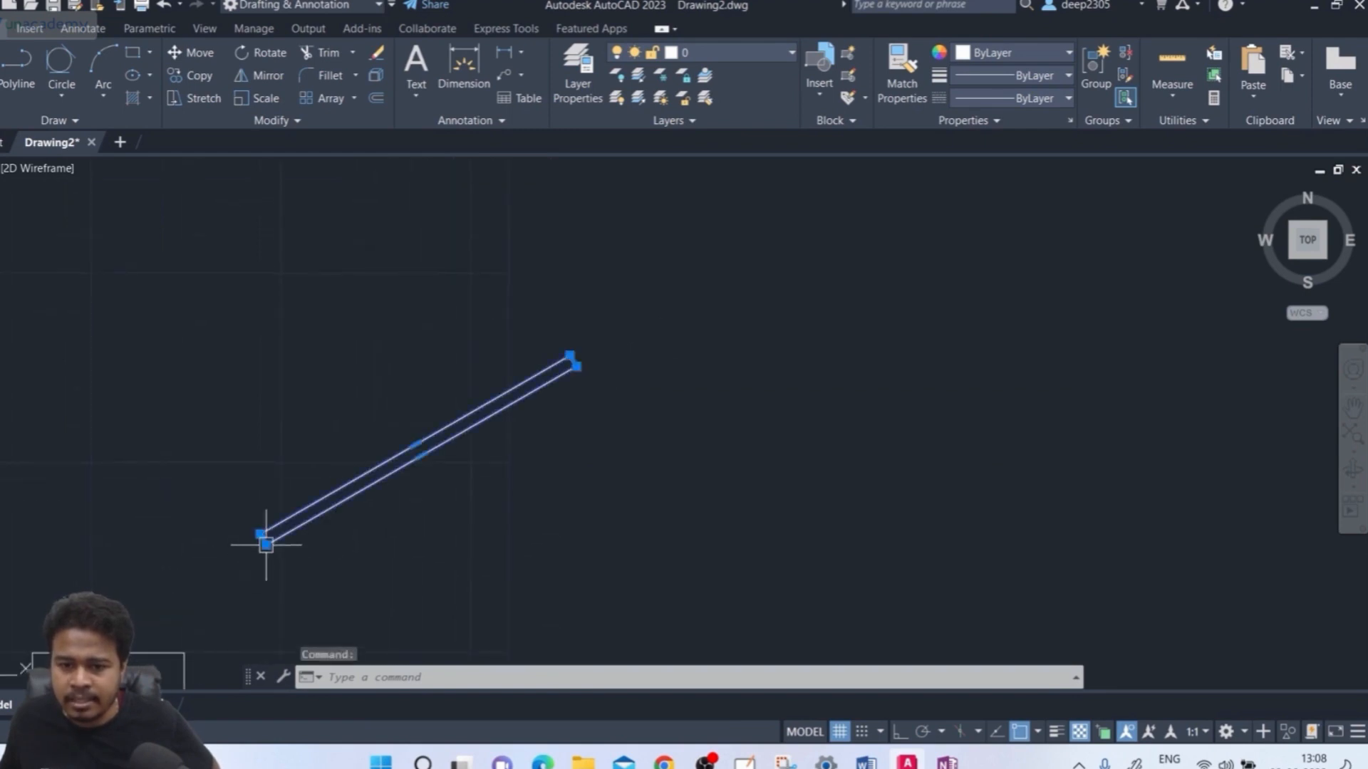
key("Escape")
scroll(269, 550, "up", 8)
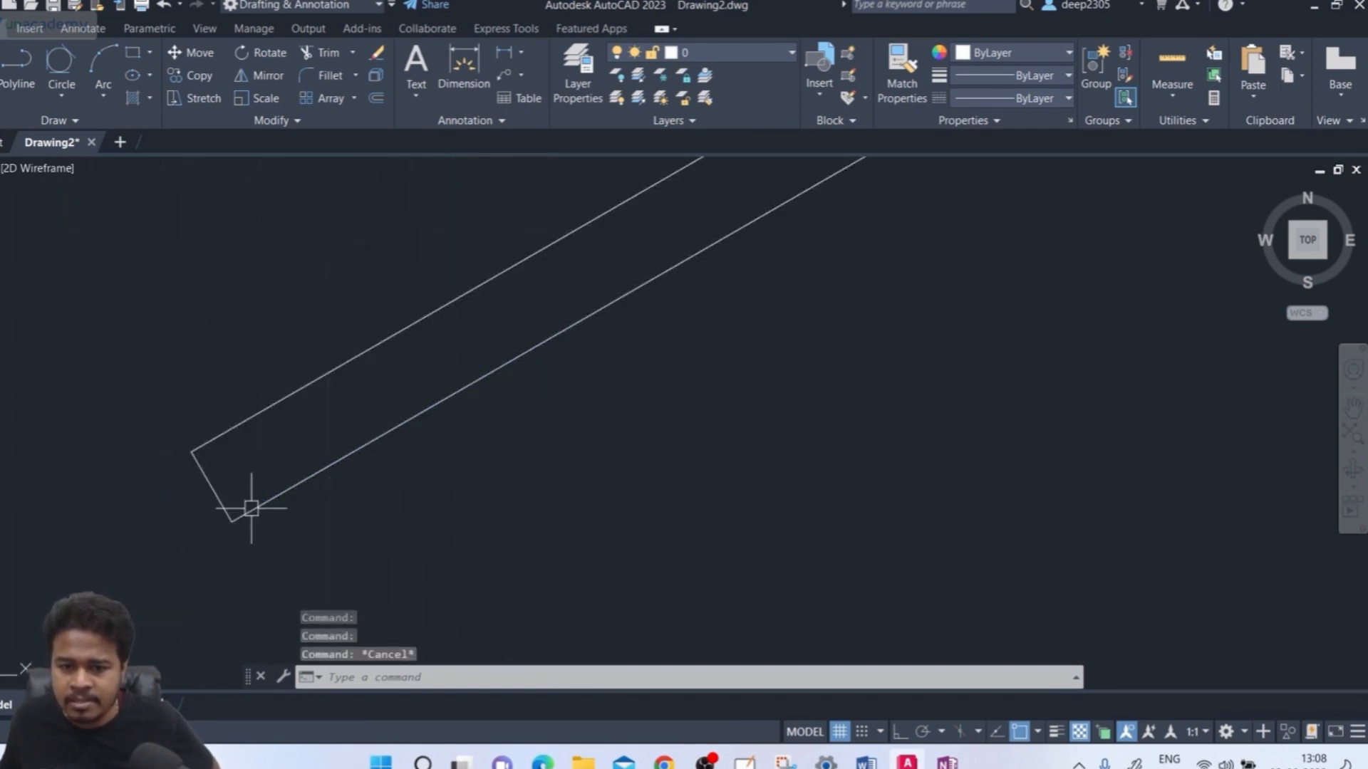
scroll(285, 501, "down", 4)
mouse_move(513, 463)
middle_mouse_down()
mouse_move(677, 449)
mouse_move(397, 549)
middle_mouse_up()
scroll(593, 426, "down", 3)
middle_click_drag(595, 424, 534, 437)
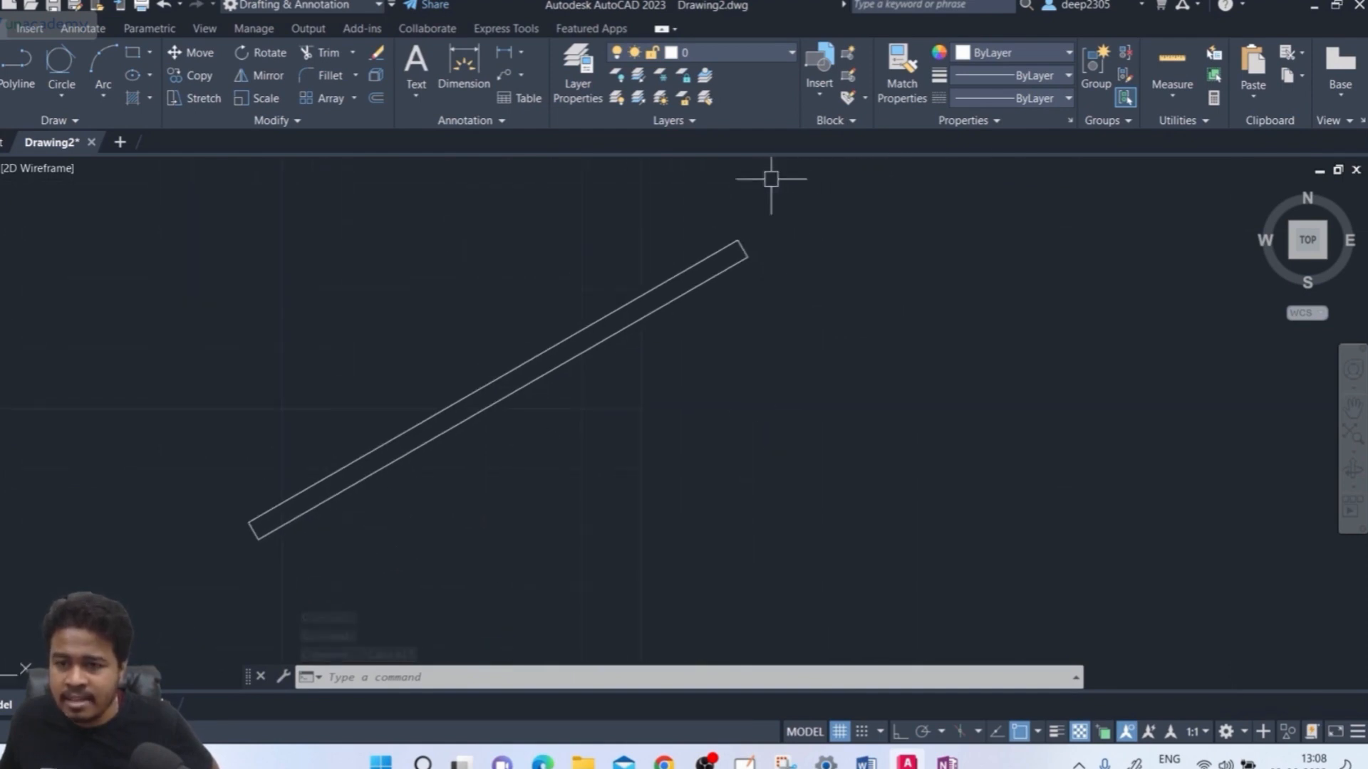
scroll(739, 244, "up", 6)
left_click(722, 301)
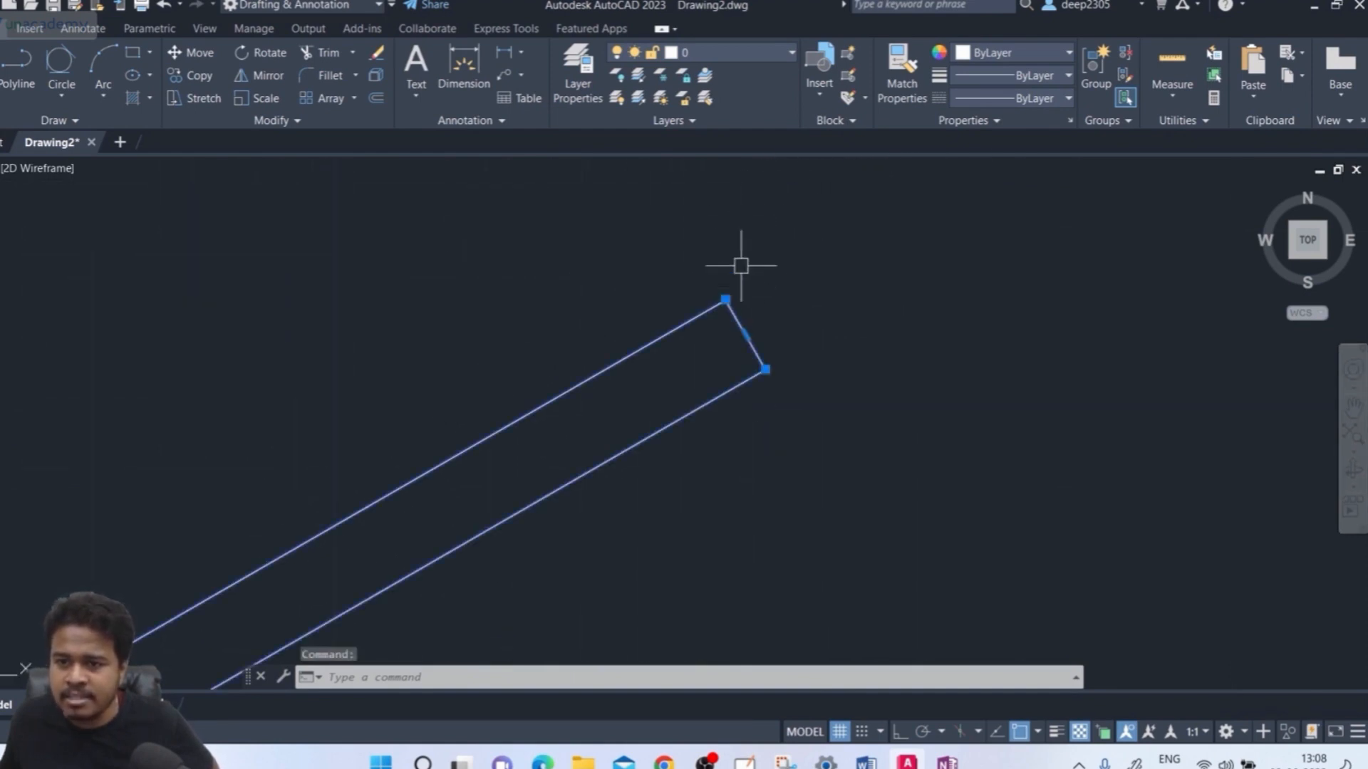
key("Escape")
key("Escape")
scroll(716, 401, "down", 4)
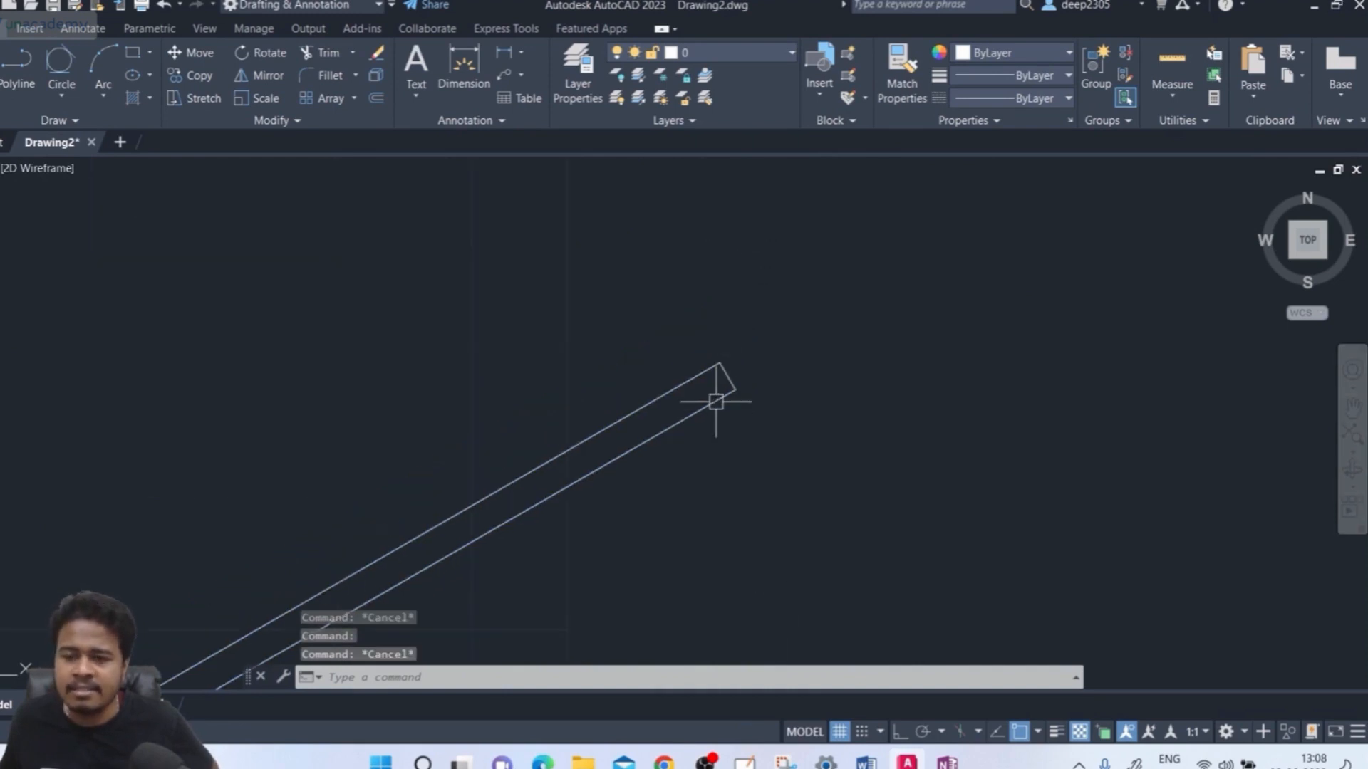
mouse_move(716, 402)
middle_mouse_down()
mouse_move(748, 213)
mouse_move(766, 212)
middle_mouse_up()
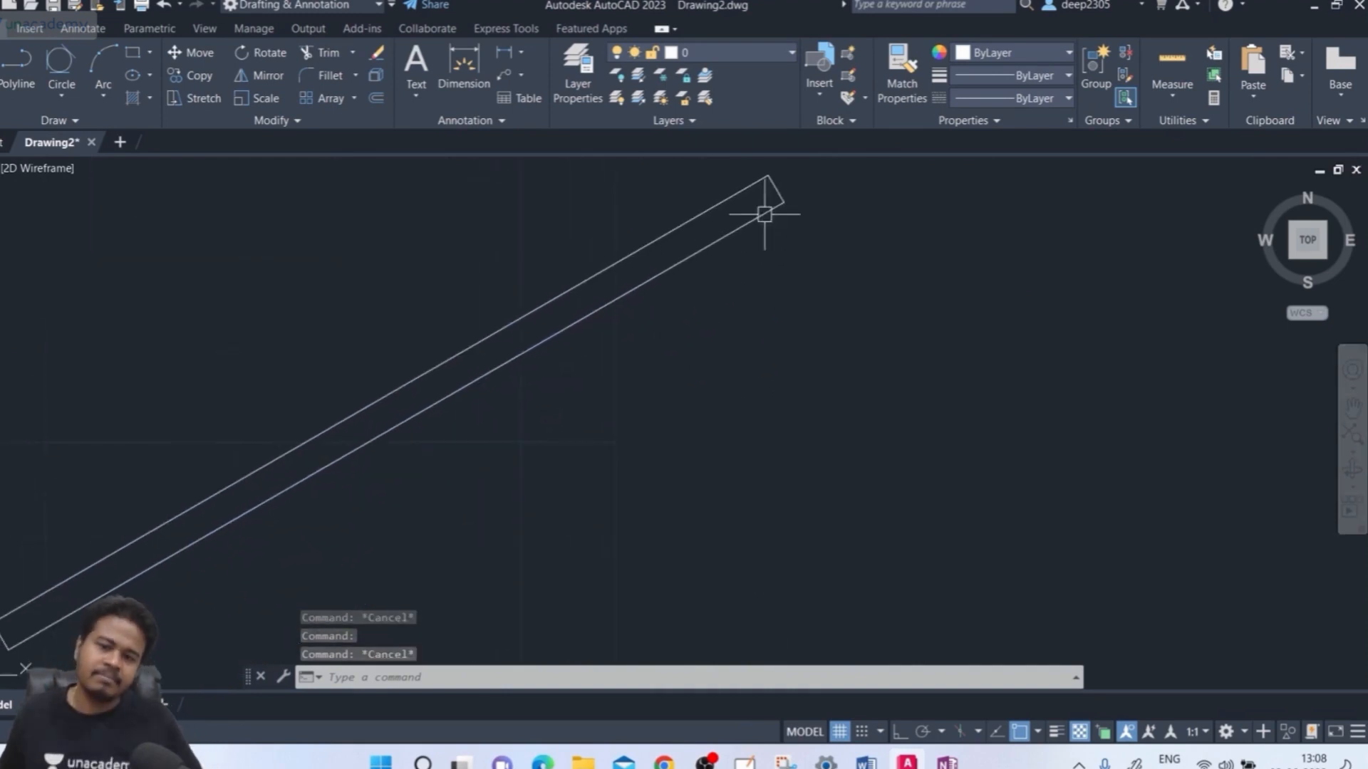
middle_click_drag(758, 305, 779, 307)
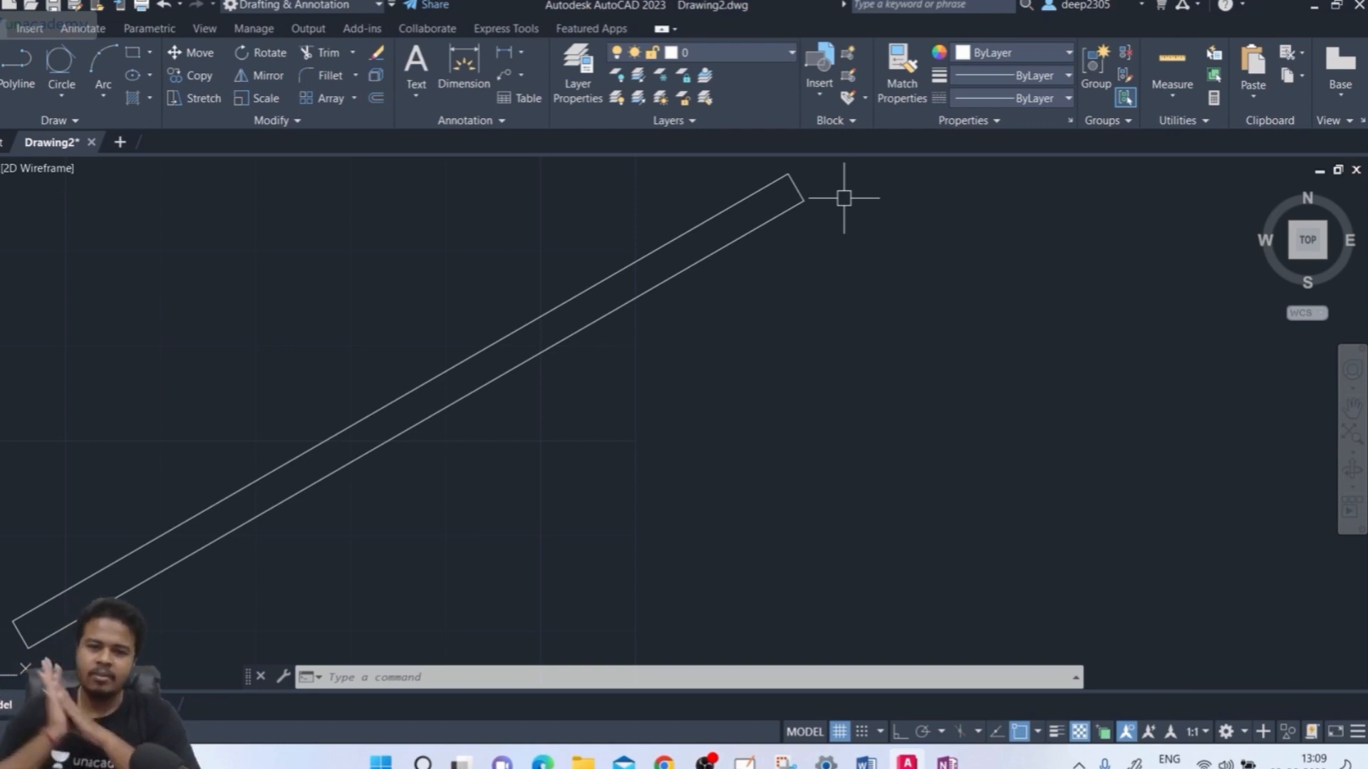
Window-select the slanted rectangle and erase it with Delete
left_click(844, 198)
left_click(689, 265)
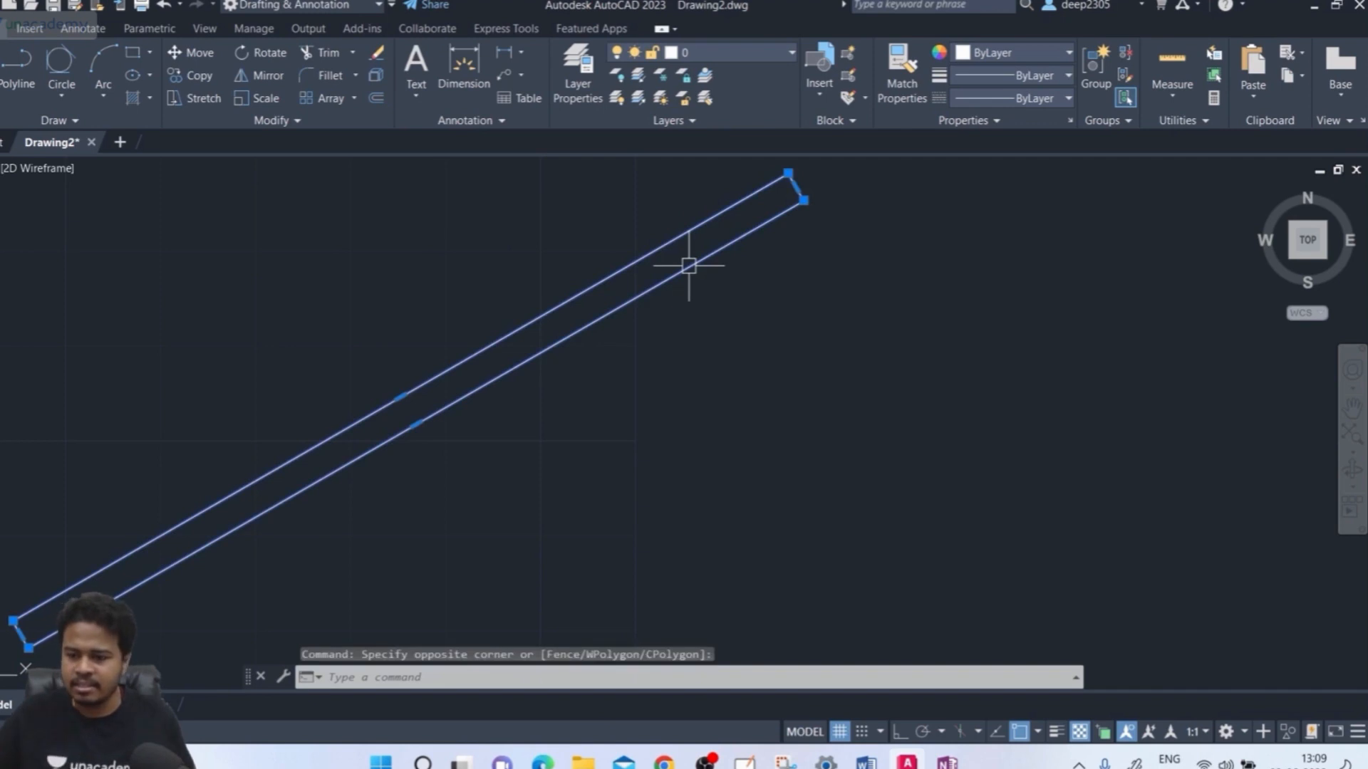
key("Delete")
Draw a new 30° rotated rectangle with RECTANG by picking two opposite corners
type("REC")
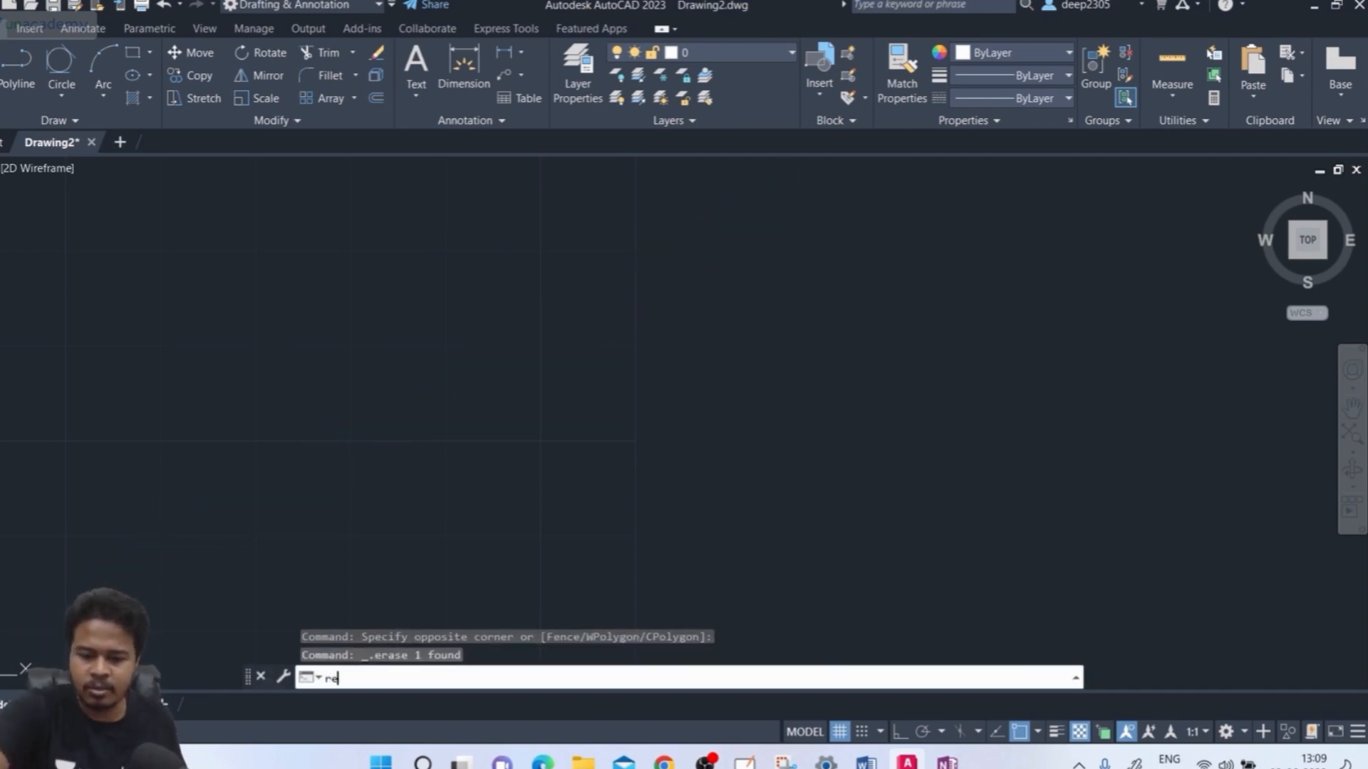
key("Return")
scroll(543, 312, "down", 2)
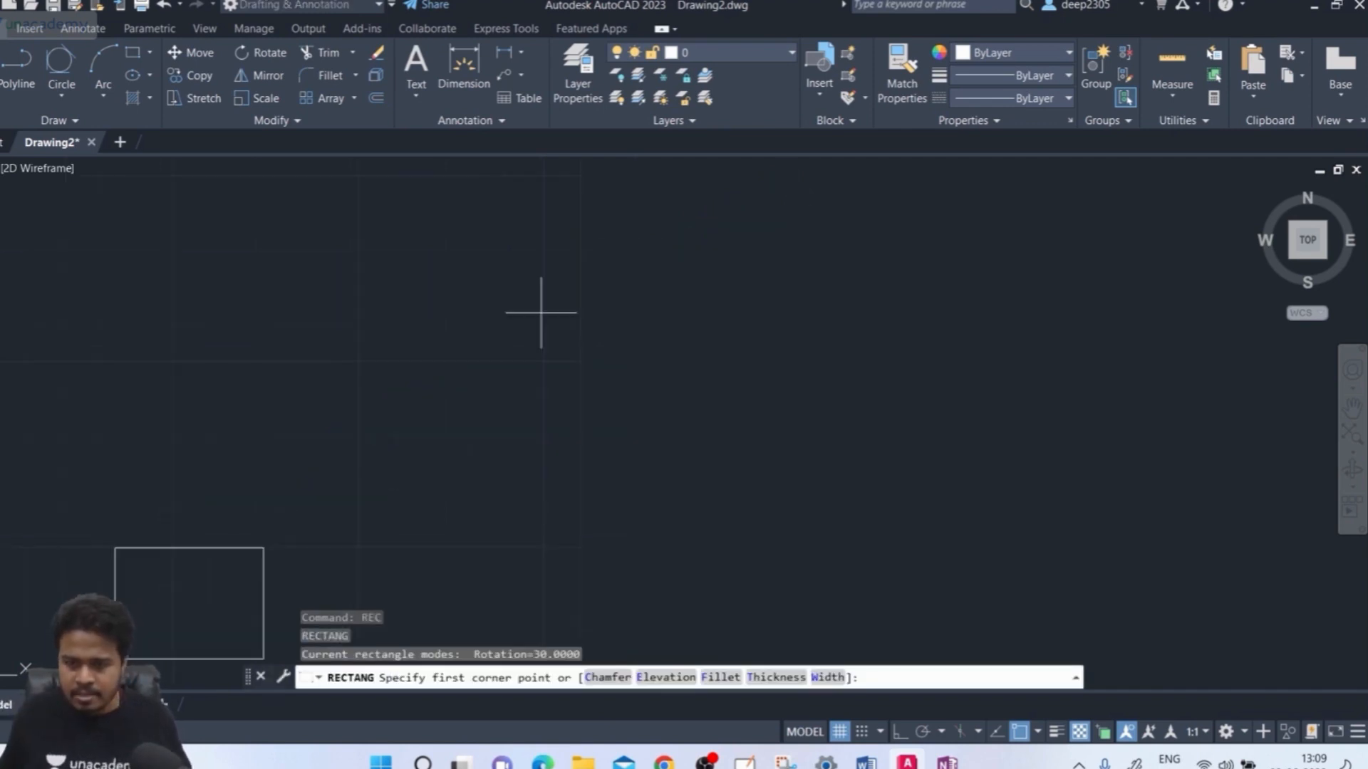
middle_click_drag(541, 312, 520, 334)
left_click(170, 449)
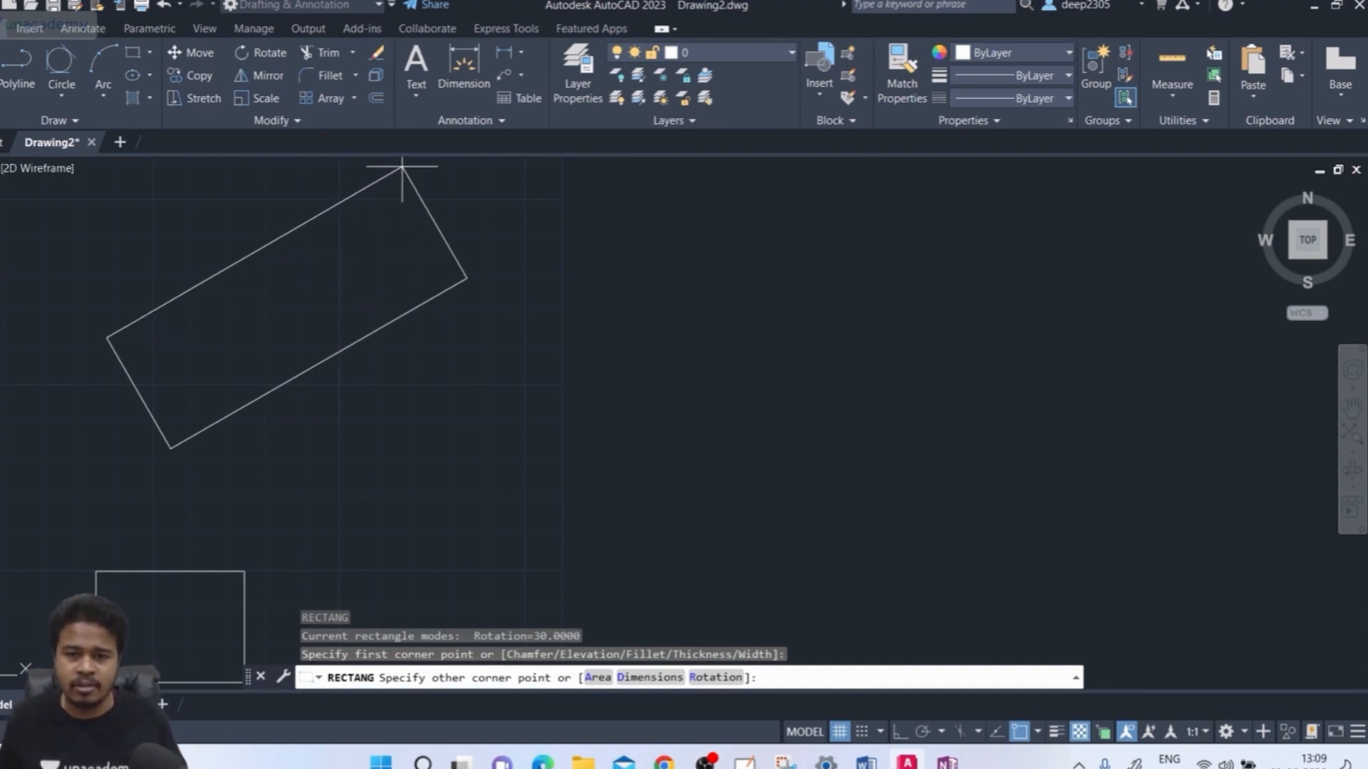
left_click(403, 166)
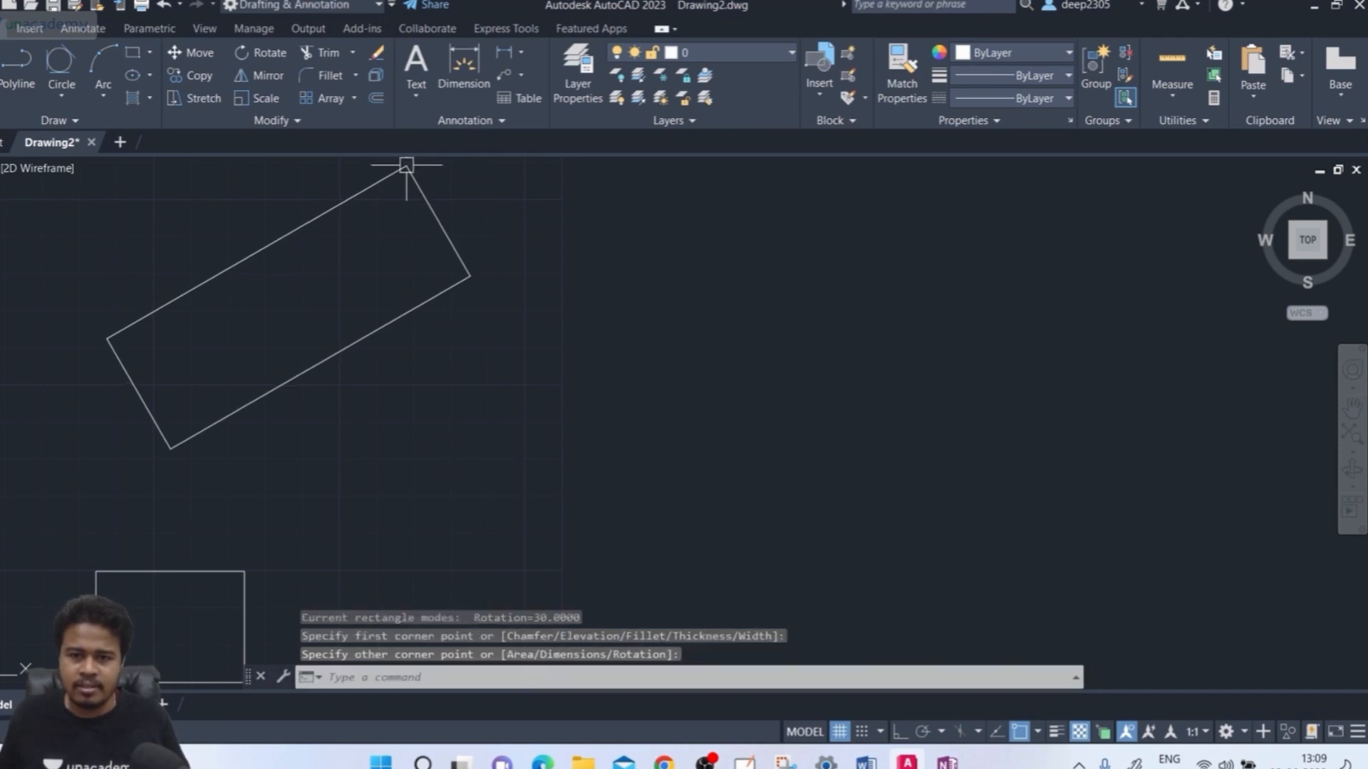
middle_click_drag(388, 213, 383, 292)
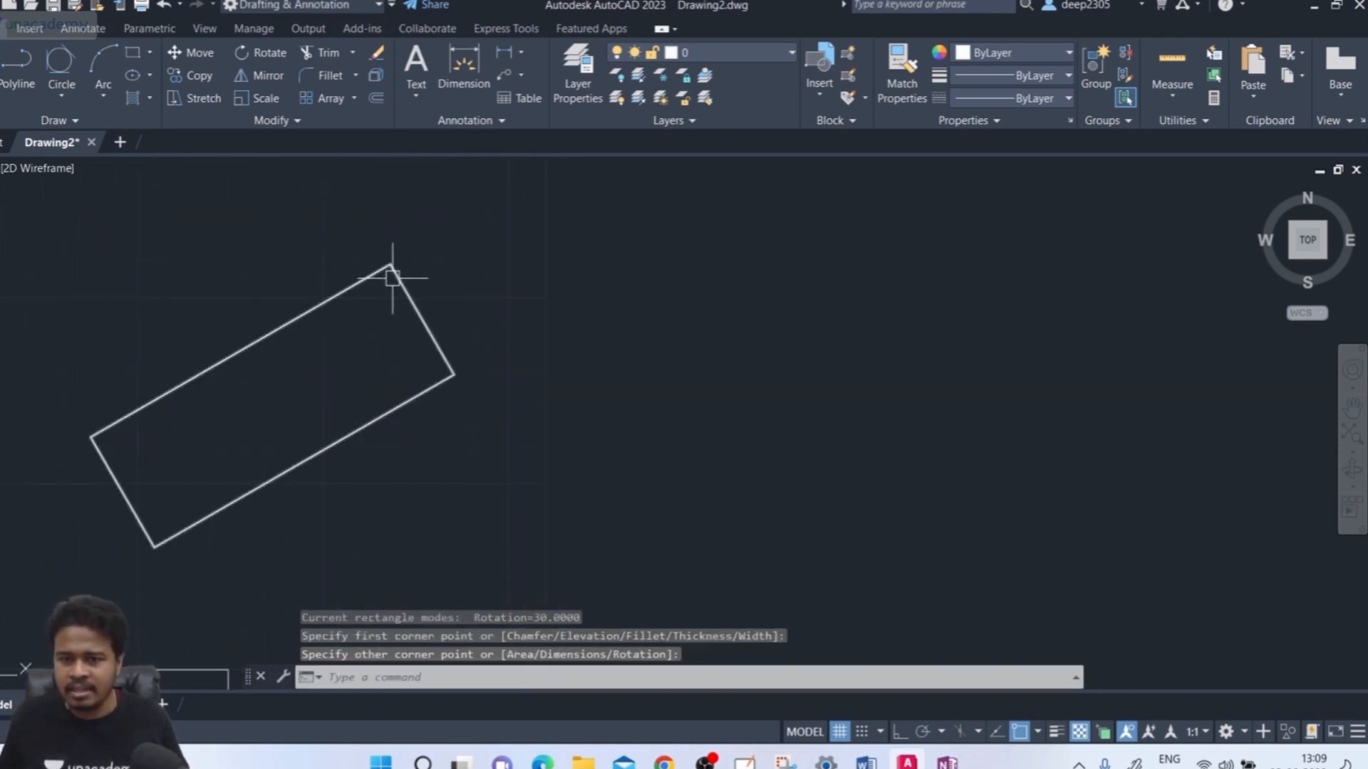
middle_click_drag(326, 329, 327, 285)
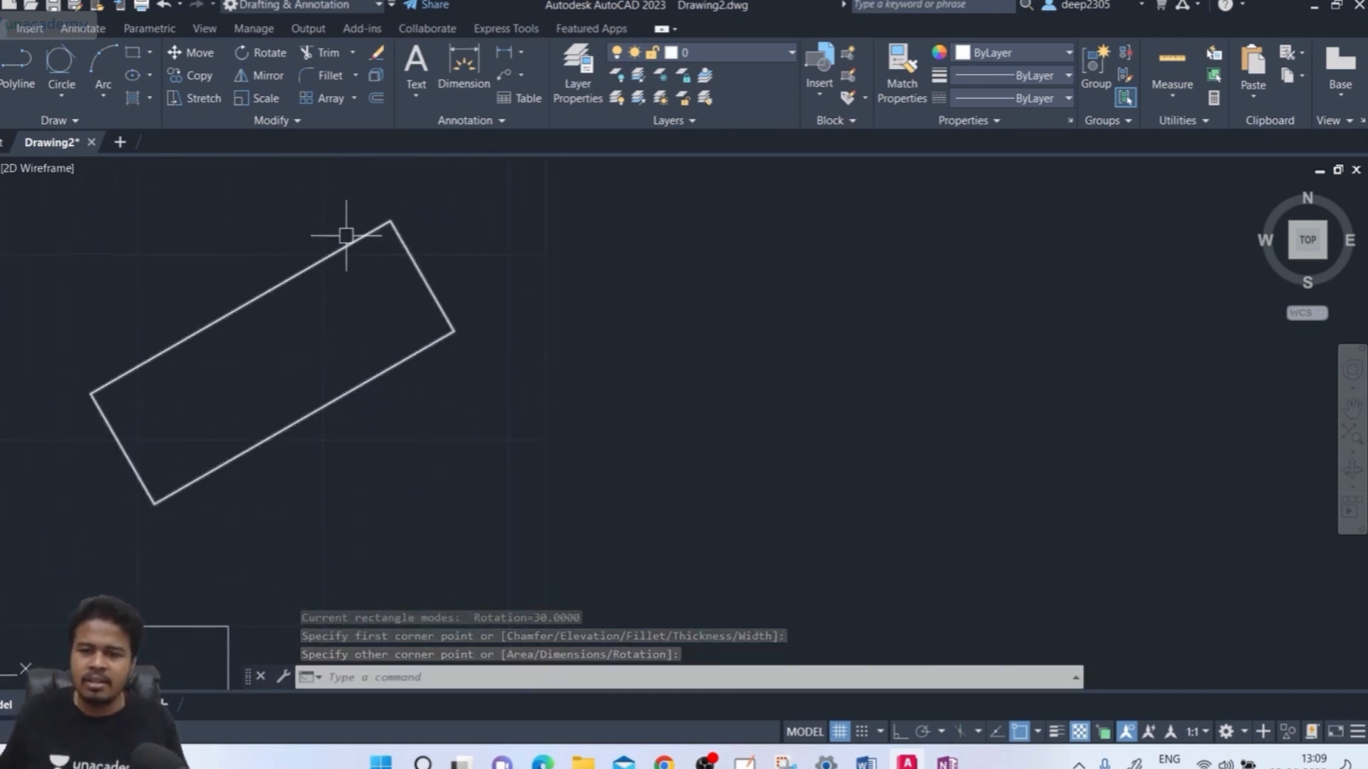
type("l")
key("Return")
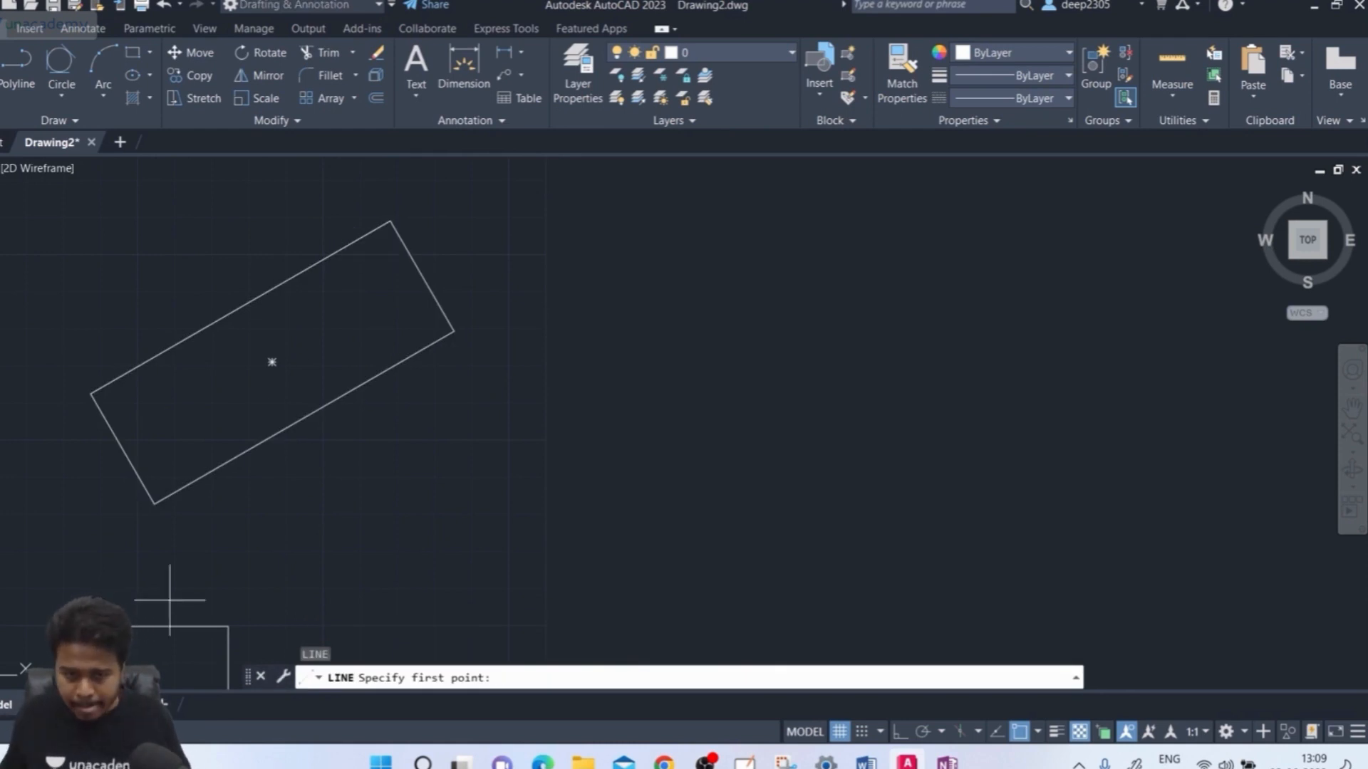
Draw a horizontal line rightward from the rectangle's lowest corner with Ortho on
left_click(154, 503)
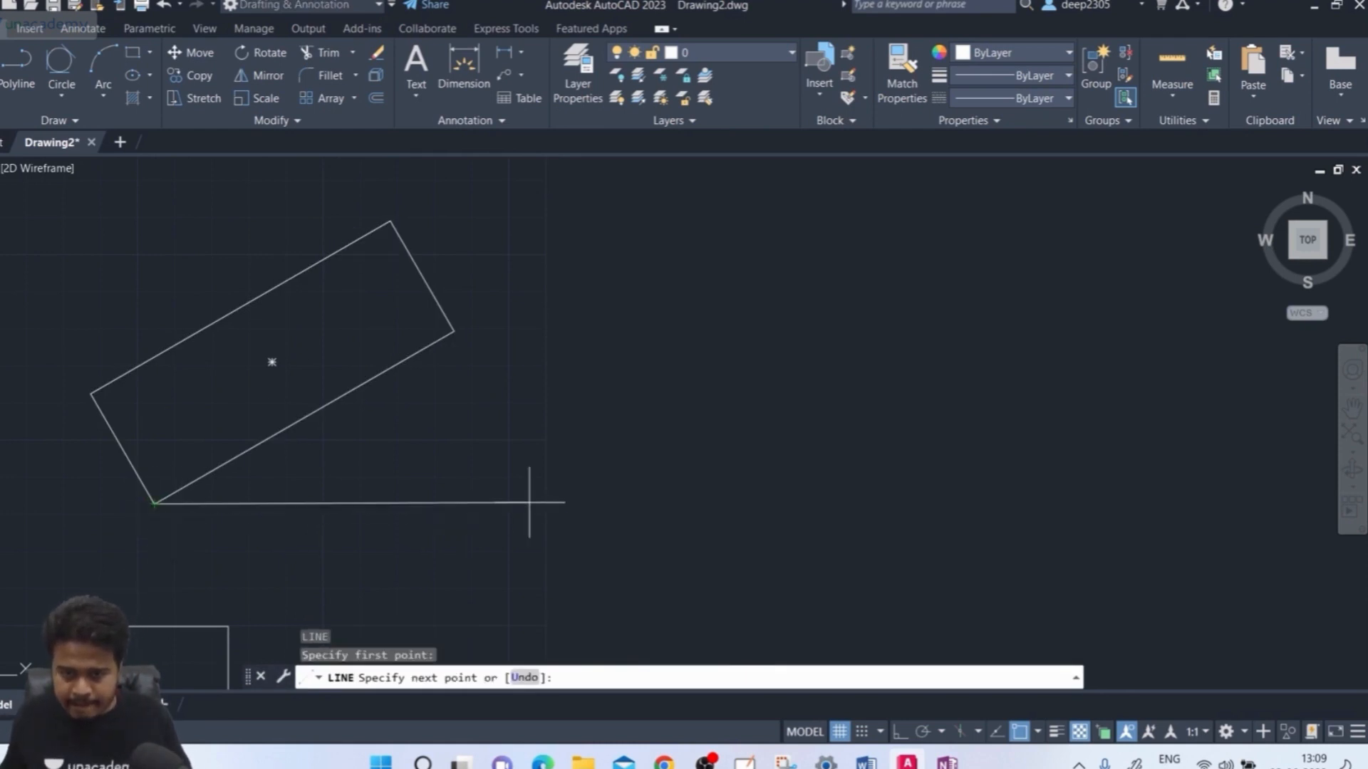
key("F8")
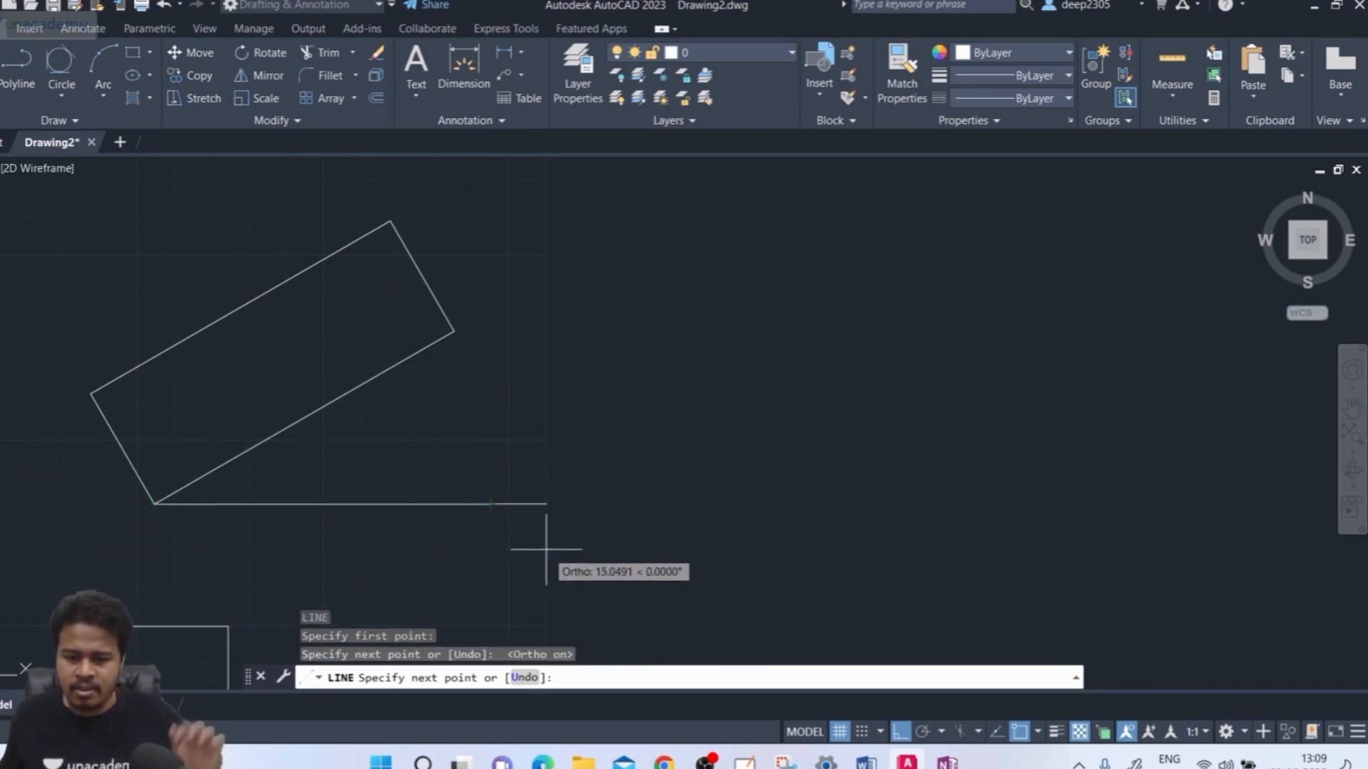
key("Return")
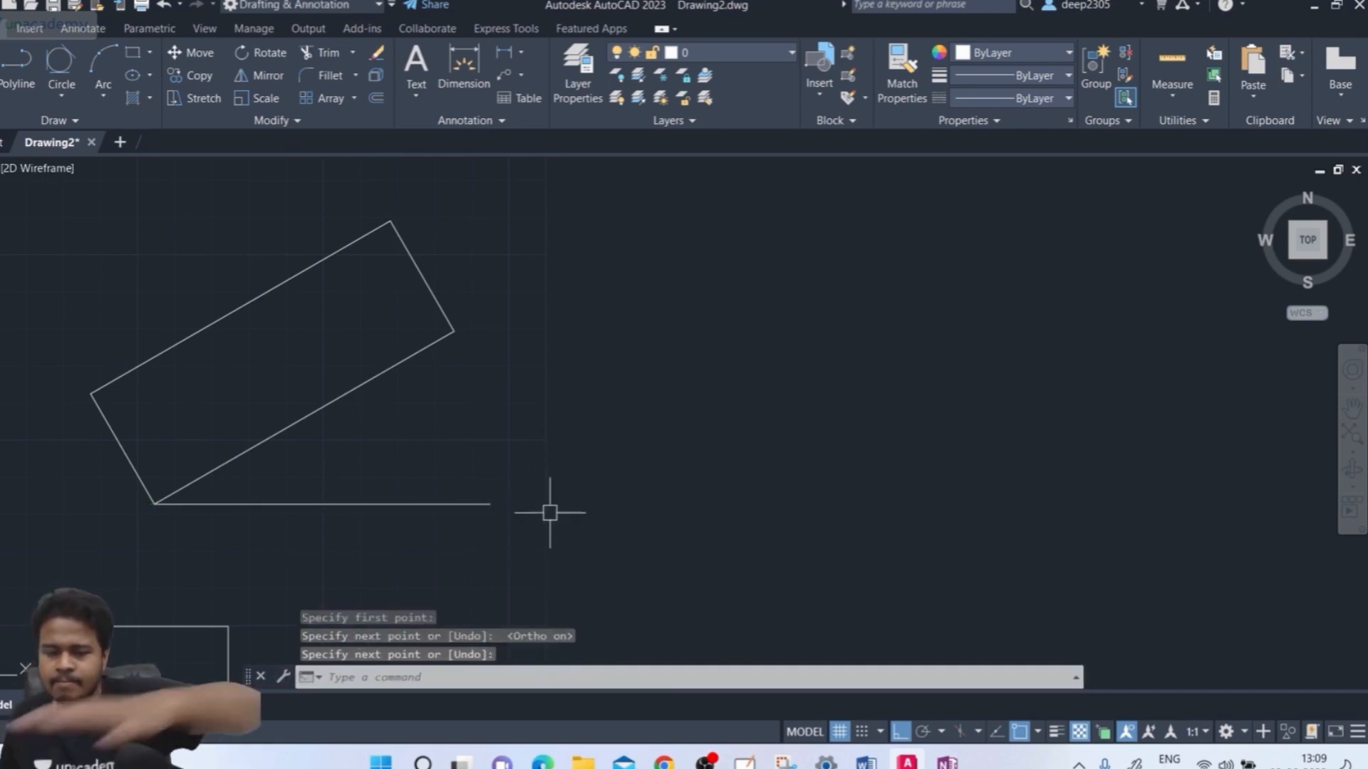
middle_click_drag(507, 479, 532, 466)
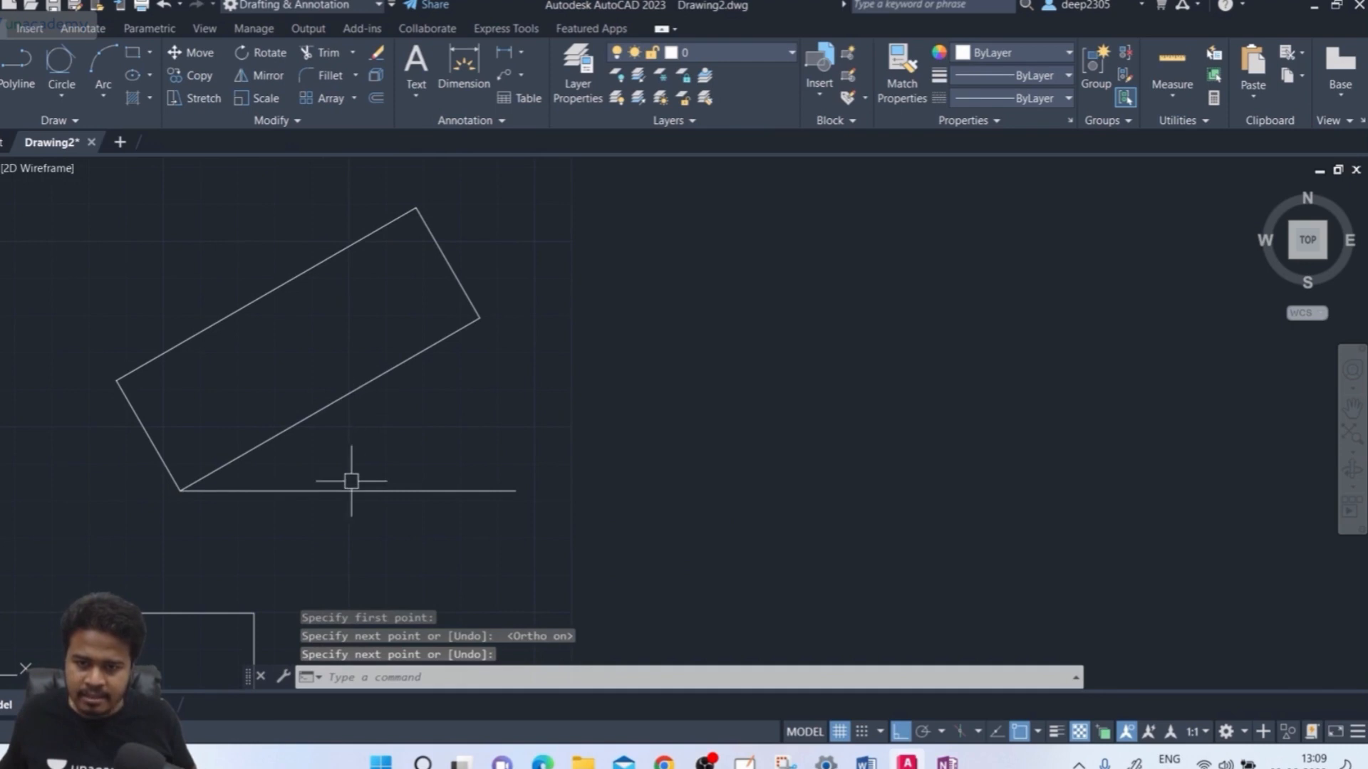
left_click(140, 30)
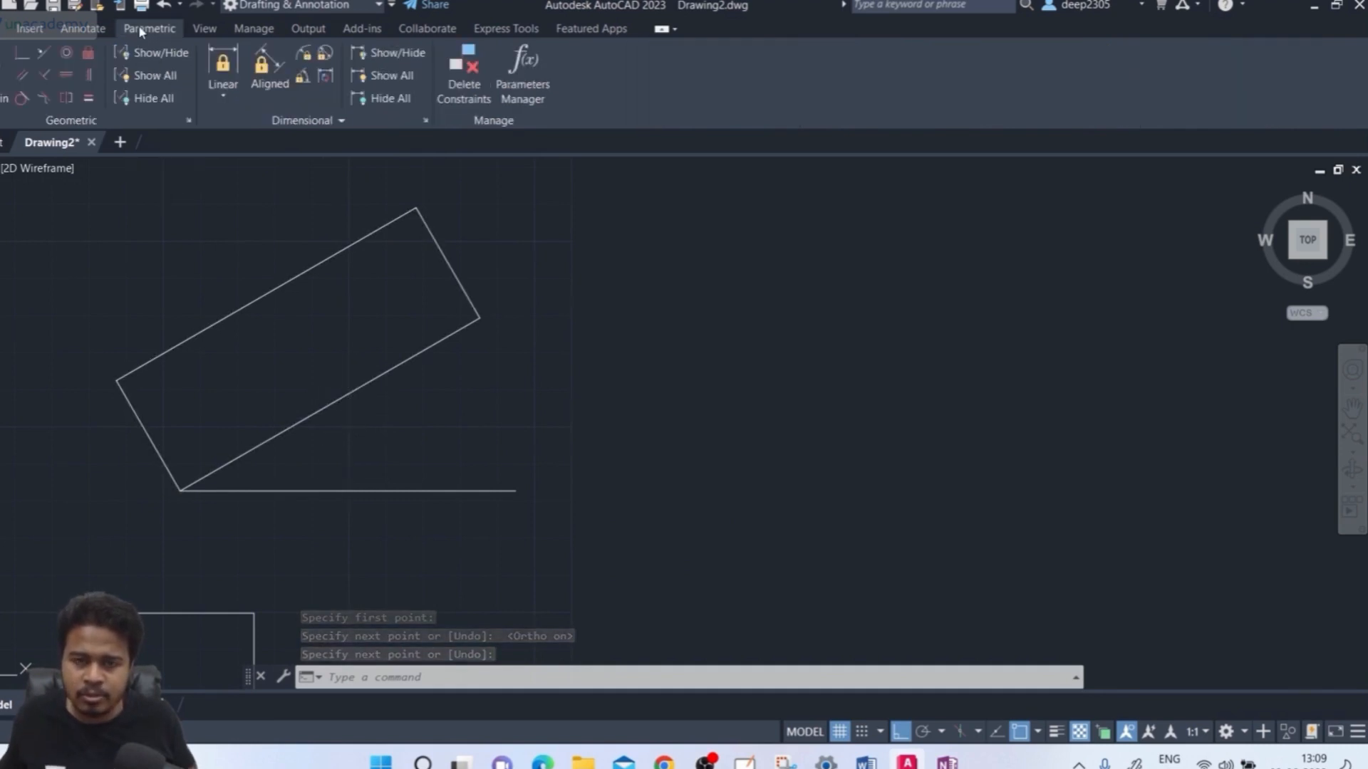
Measure the 30° angle between the rectangle's lower edge and the horizontal line with an Angular constraint
left_click(302, 76)
left_click(342, 391)
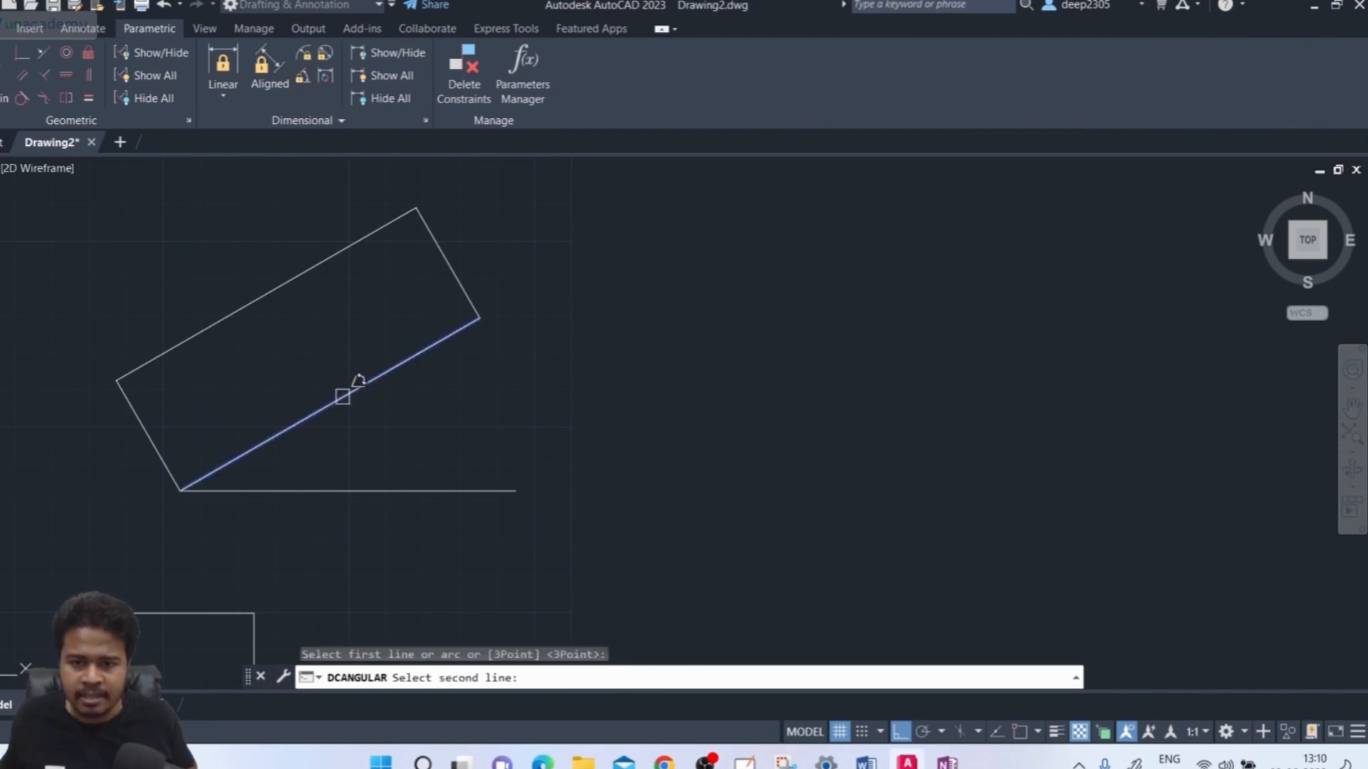
left_click(345, 490)
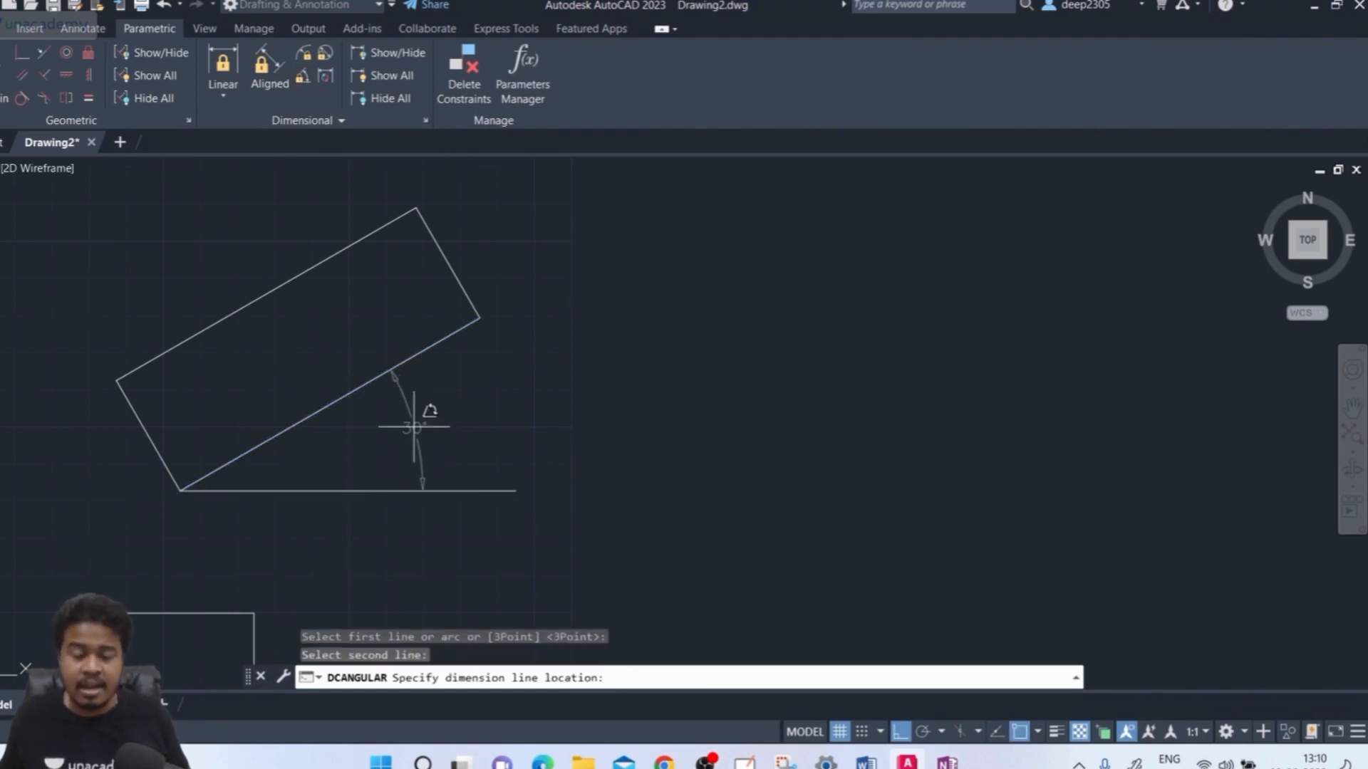
key("Escape")
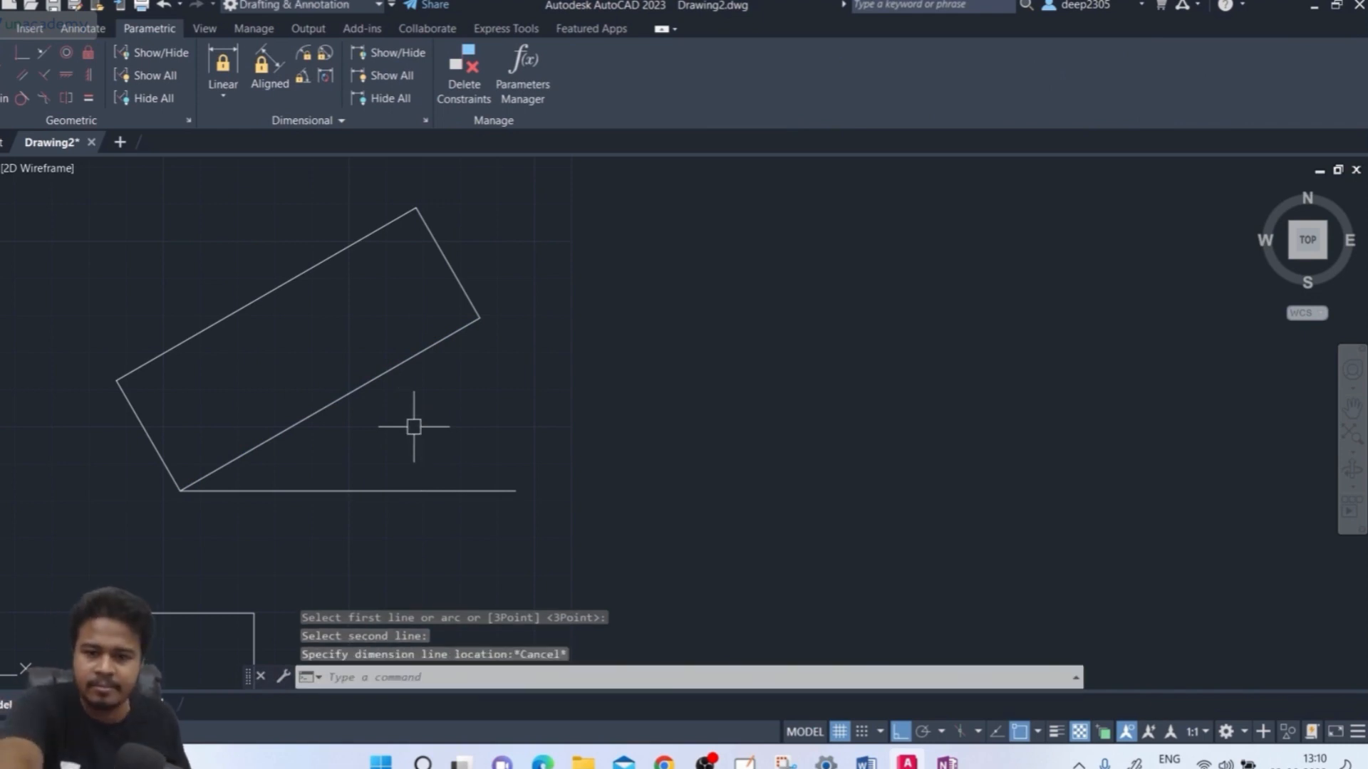
middle_click_drag(452, 430, 503, 399)
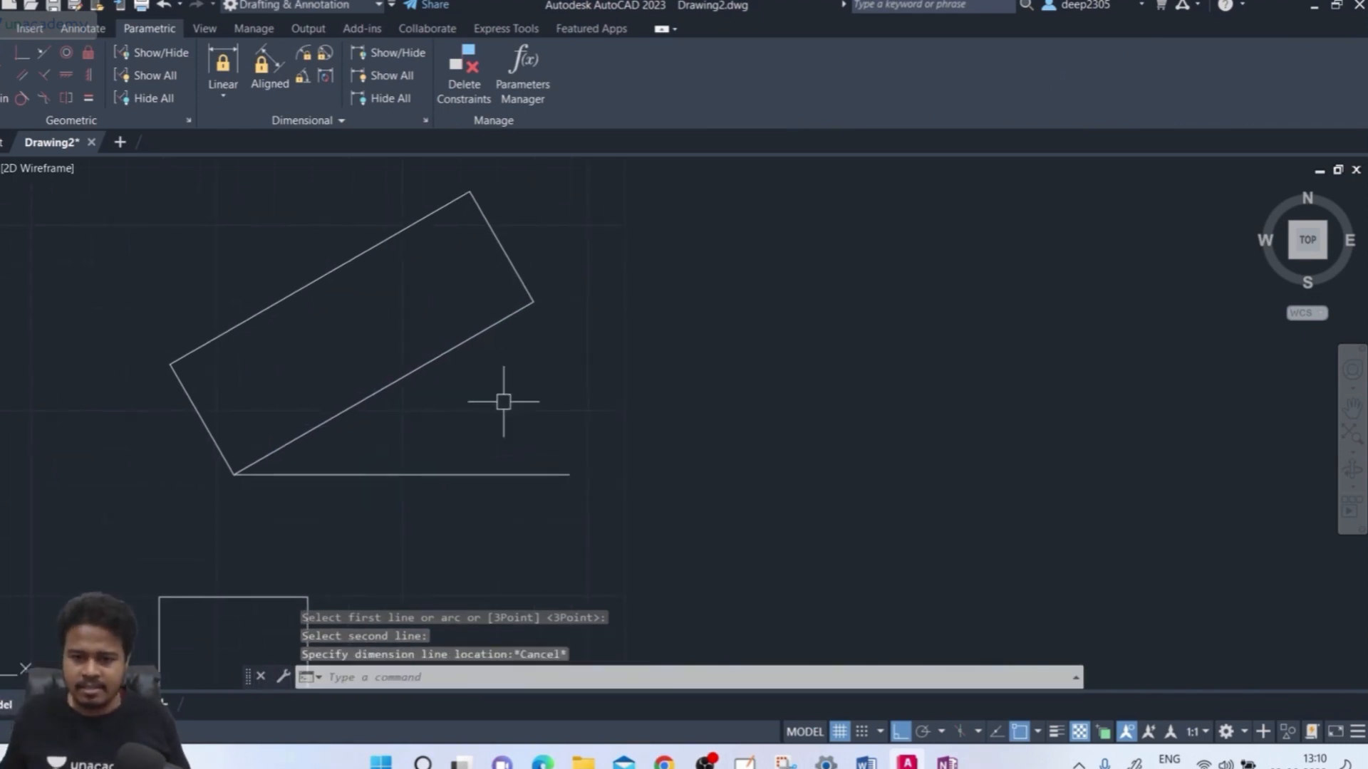
type("rec")
key("Return")
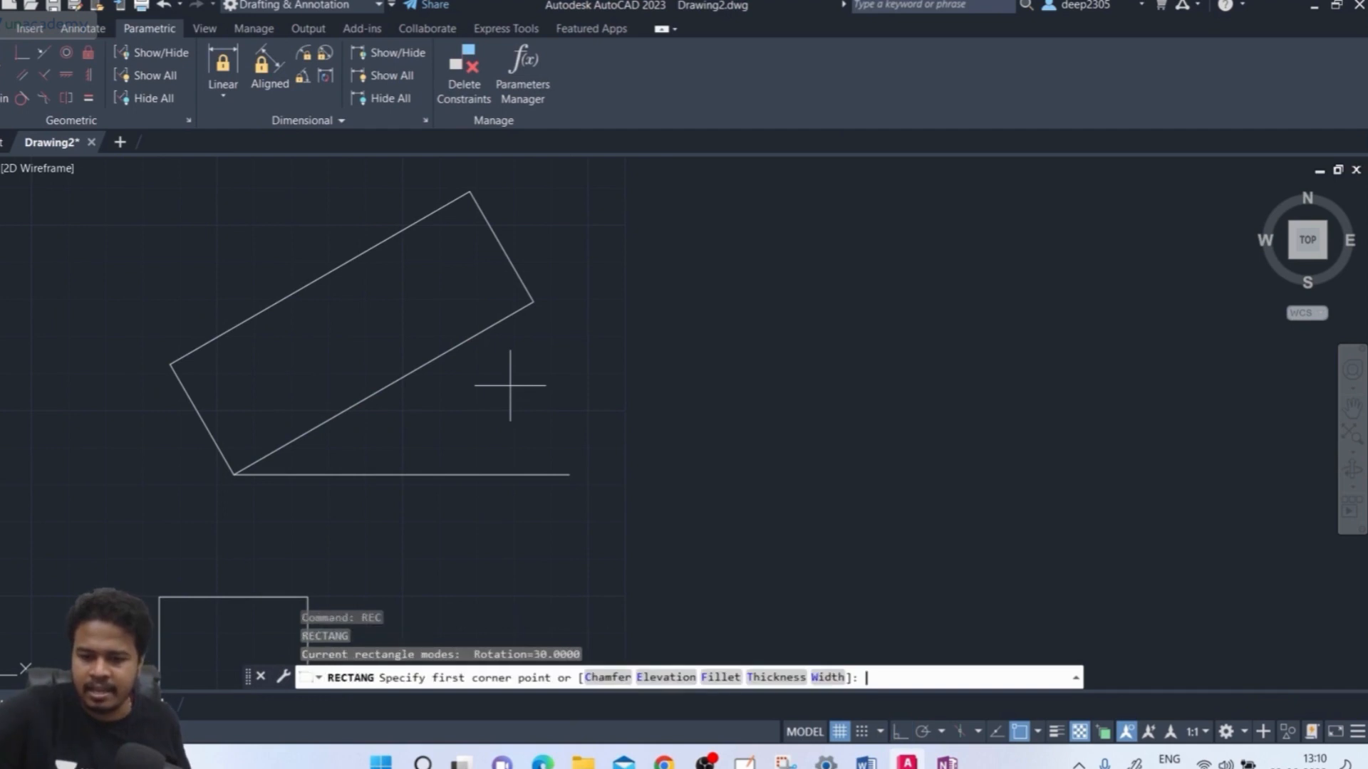
Place a larger rectangle rotated 45° from the shared lowest corner
left_click(234, 474)
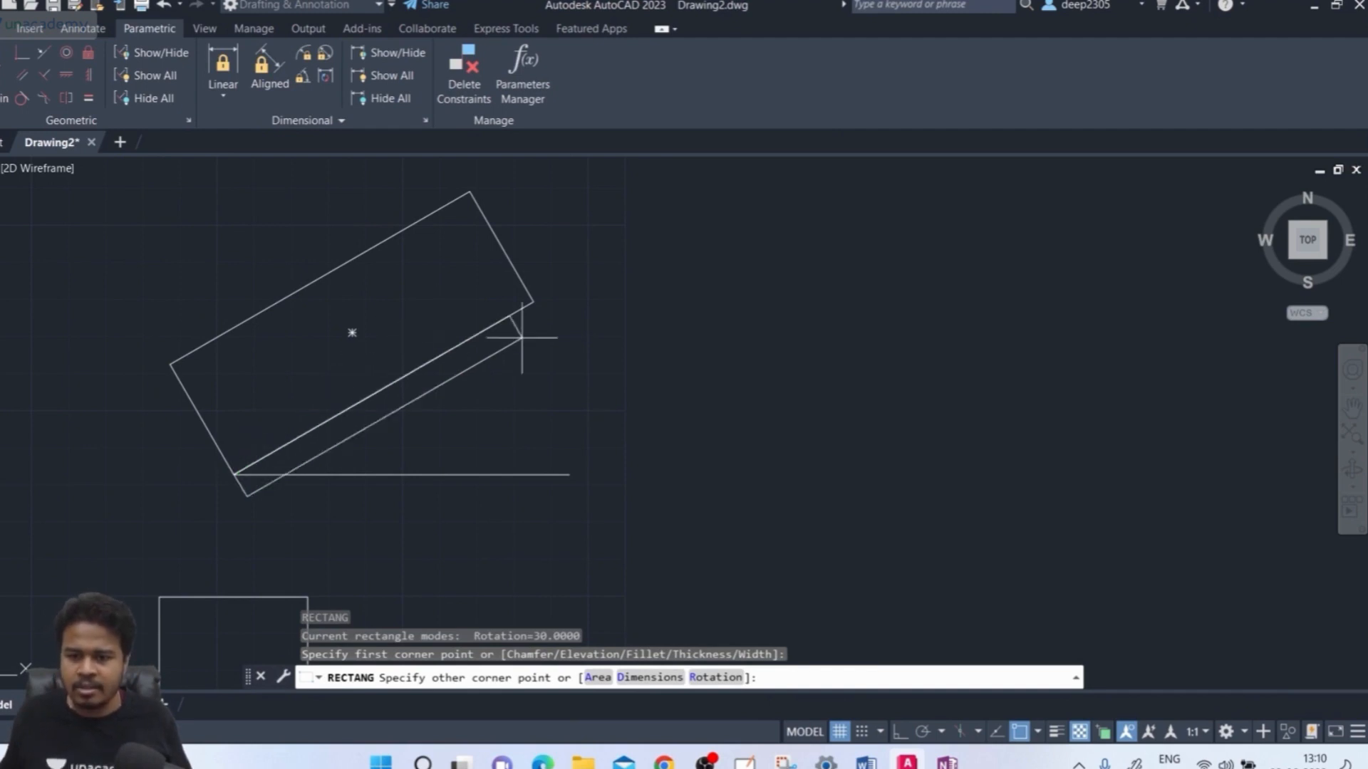
left_click(715, 678)
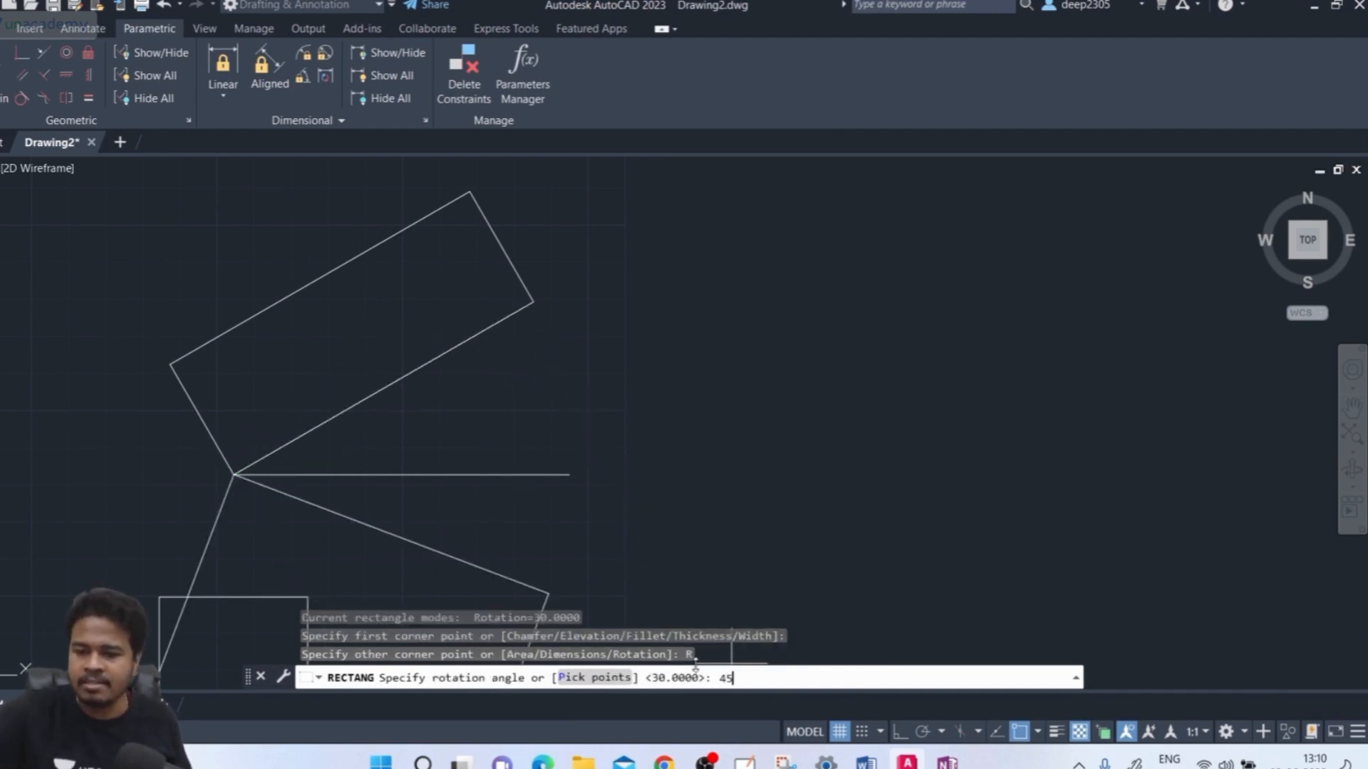
key("Return")
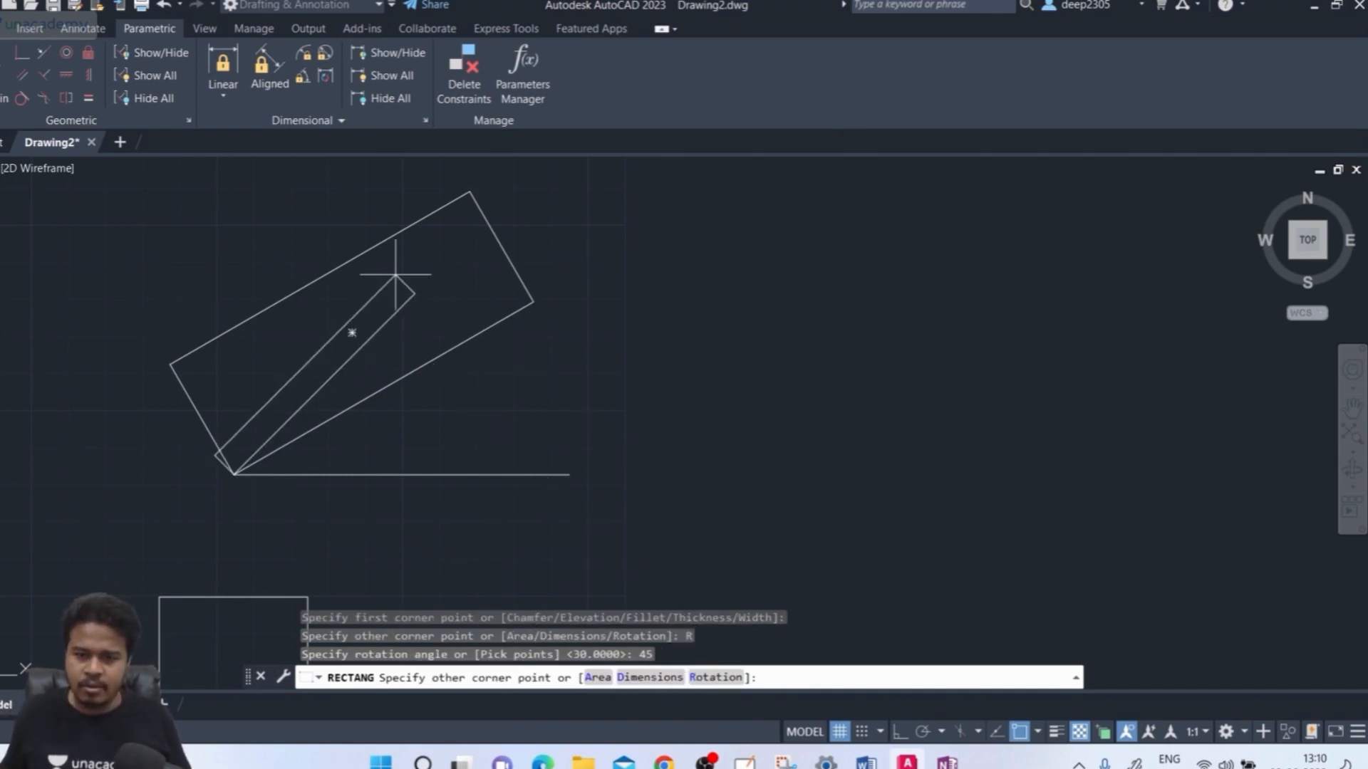
middle_click_drag(397, 270, 275, 419)
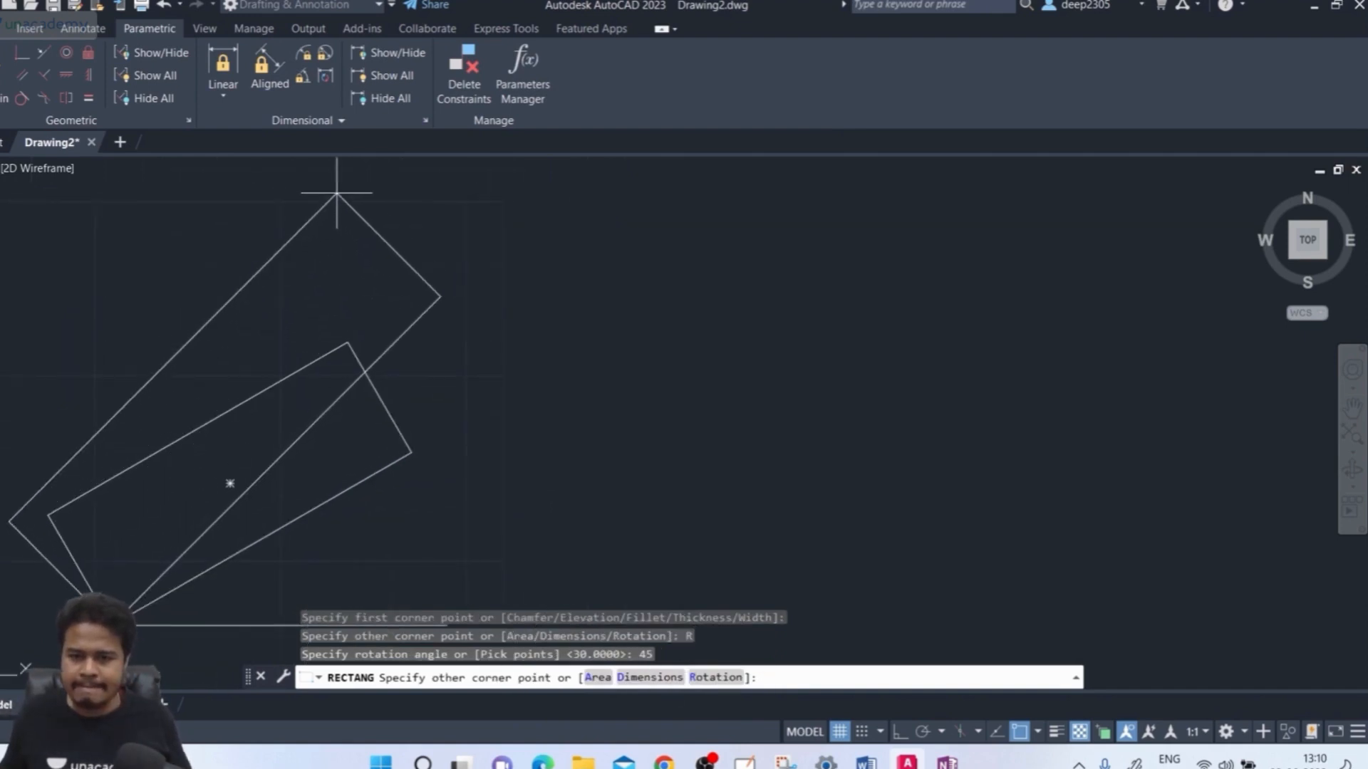
middle_click_drag(299, 209, 324, 215)
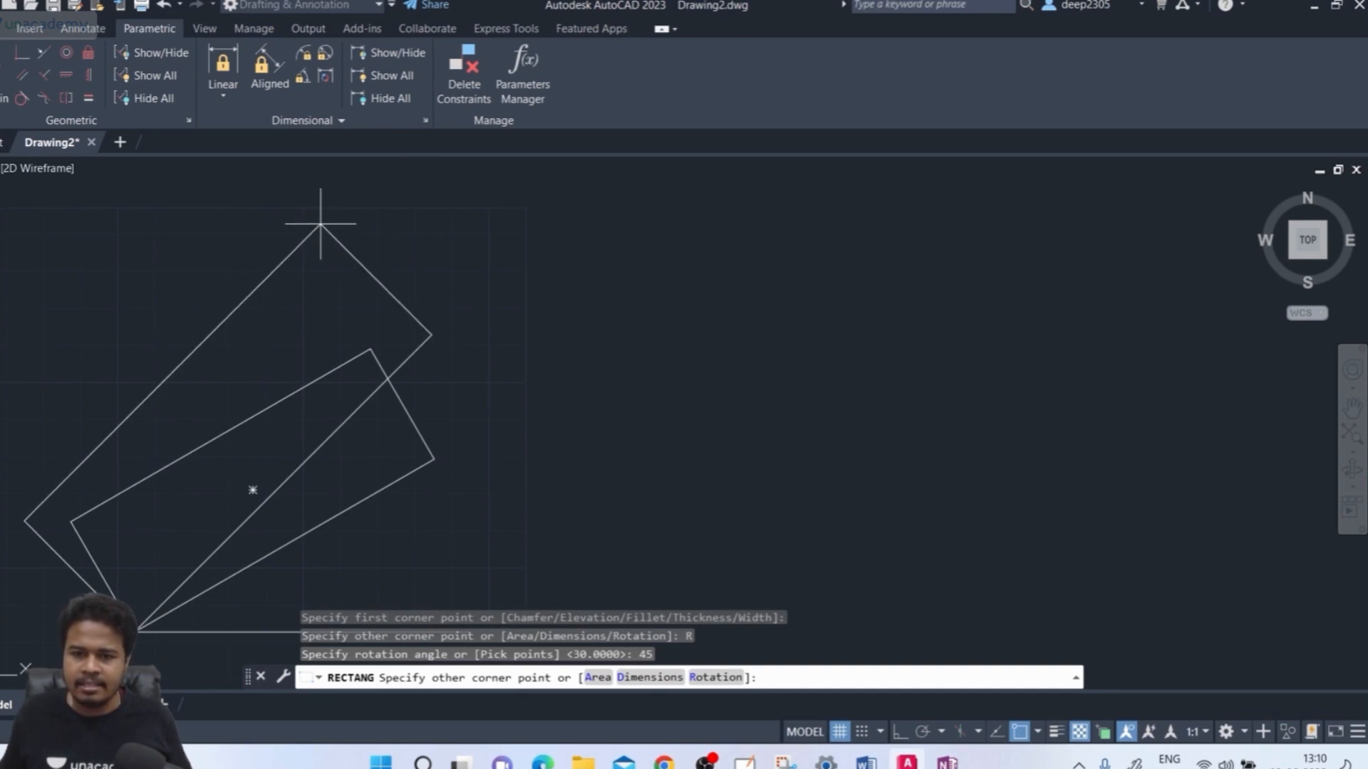
left_click(310, 231)
middle_click_drag(460, 428, 520, 341)
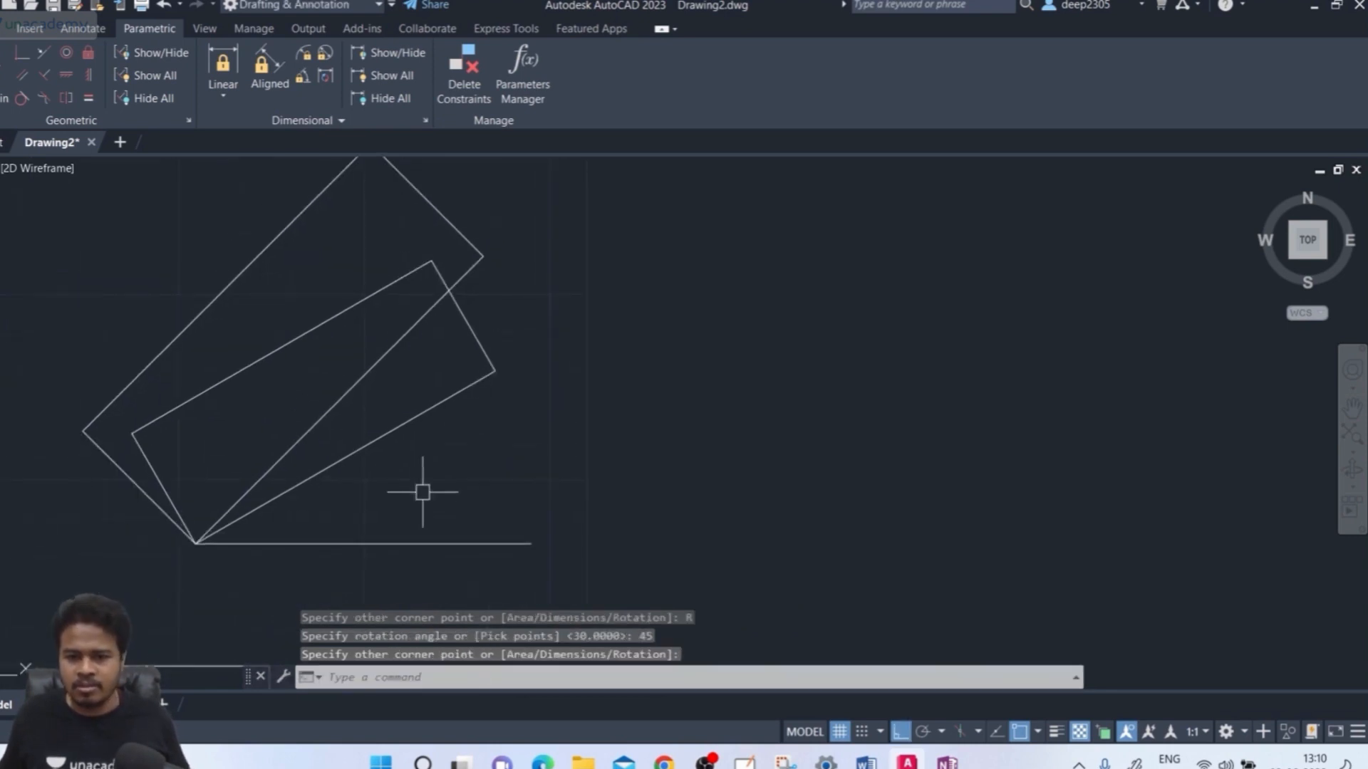
Select the horizontal line and the 45° rectangle to check them, then clear the selection
left_click(402, 546)
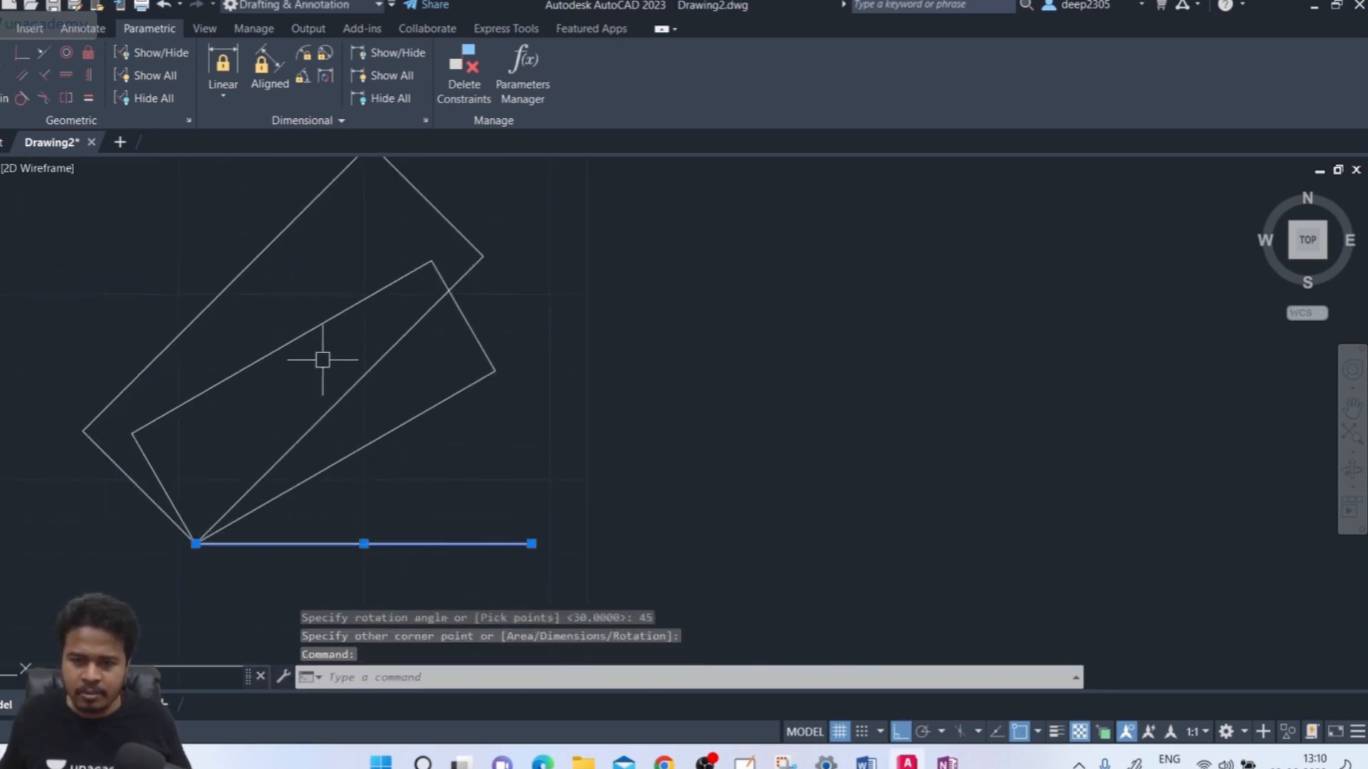
left_click(344, 396)
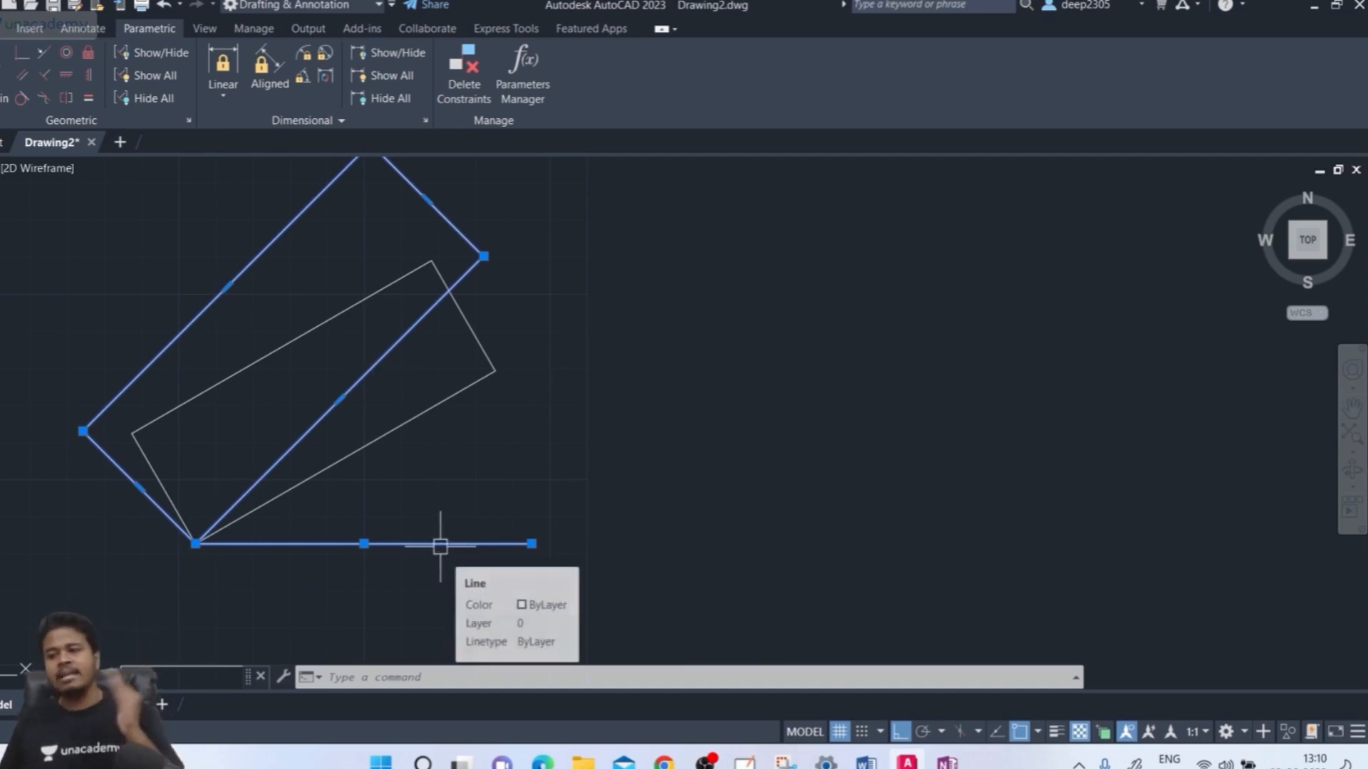
key("Escape")
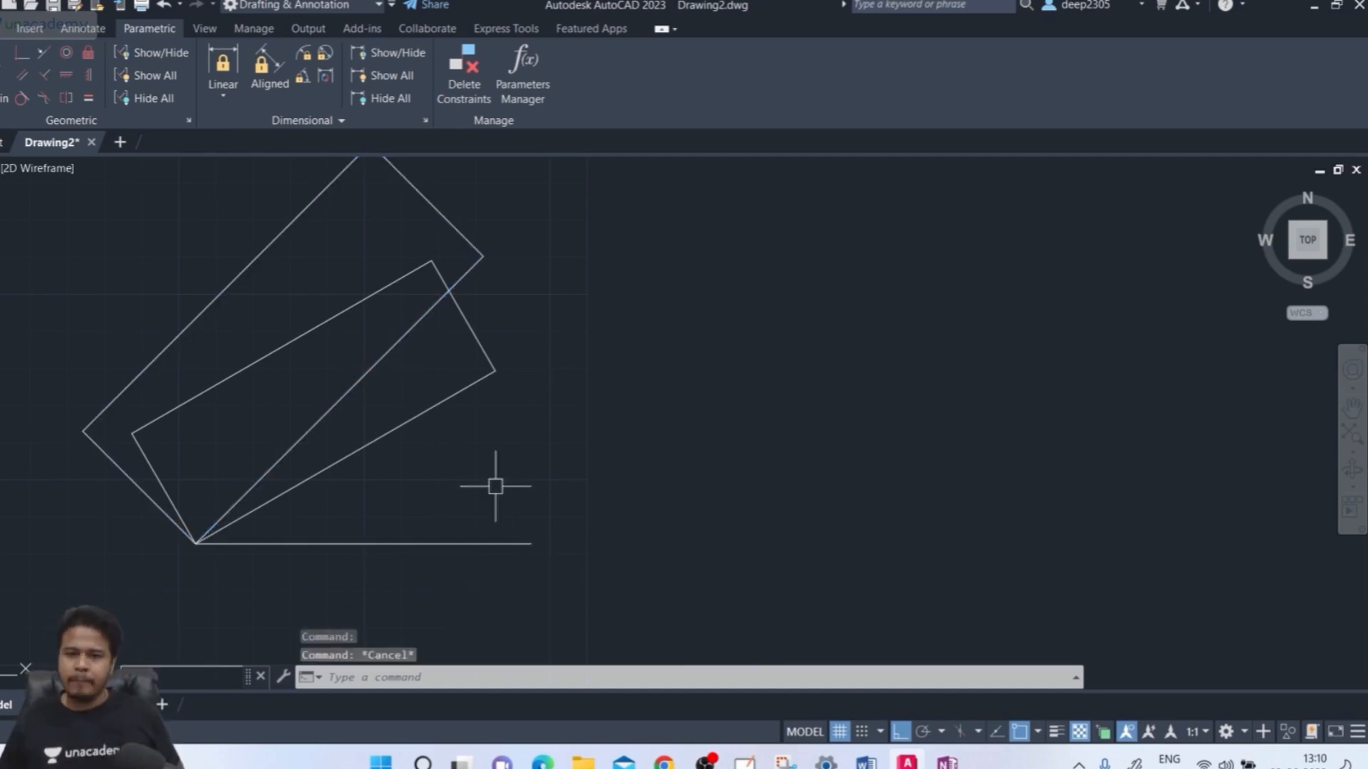
middle_click_drag(483, 406, 503, 398)
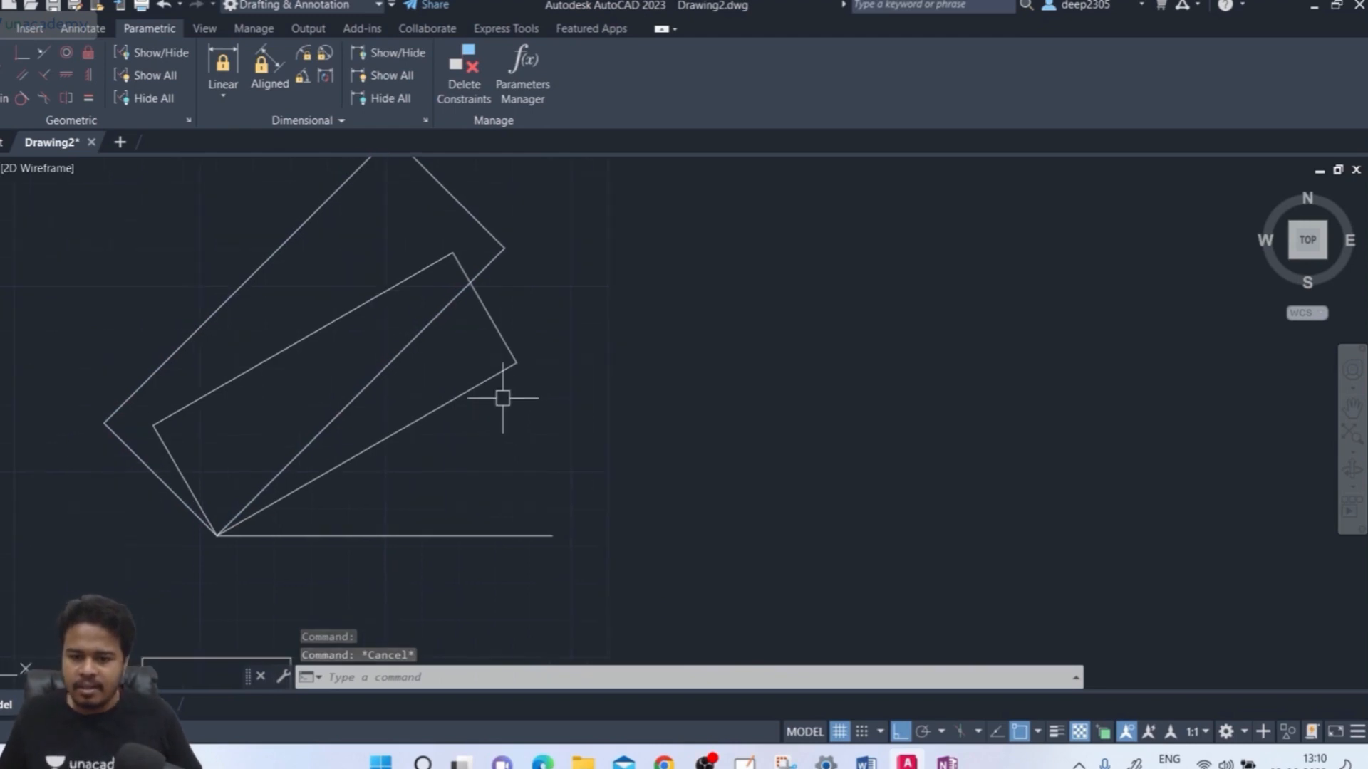
type("rec")
key("Return")
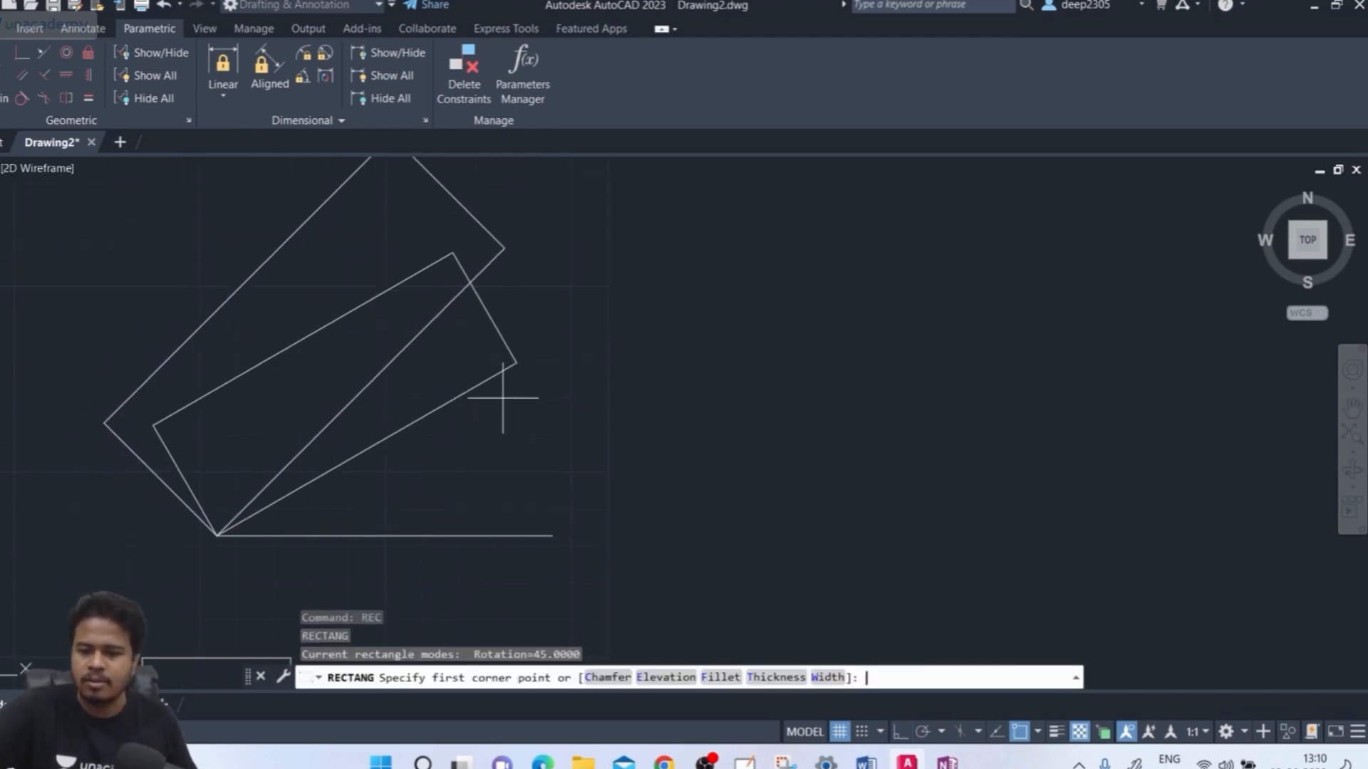
Zoom out and switch to the OneNote page with the 40 × 30 sketch
scroll(588, 383, "down", 3)
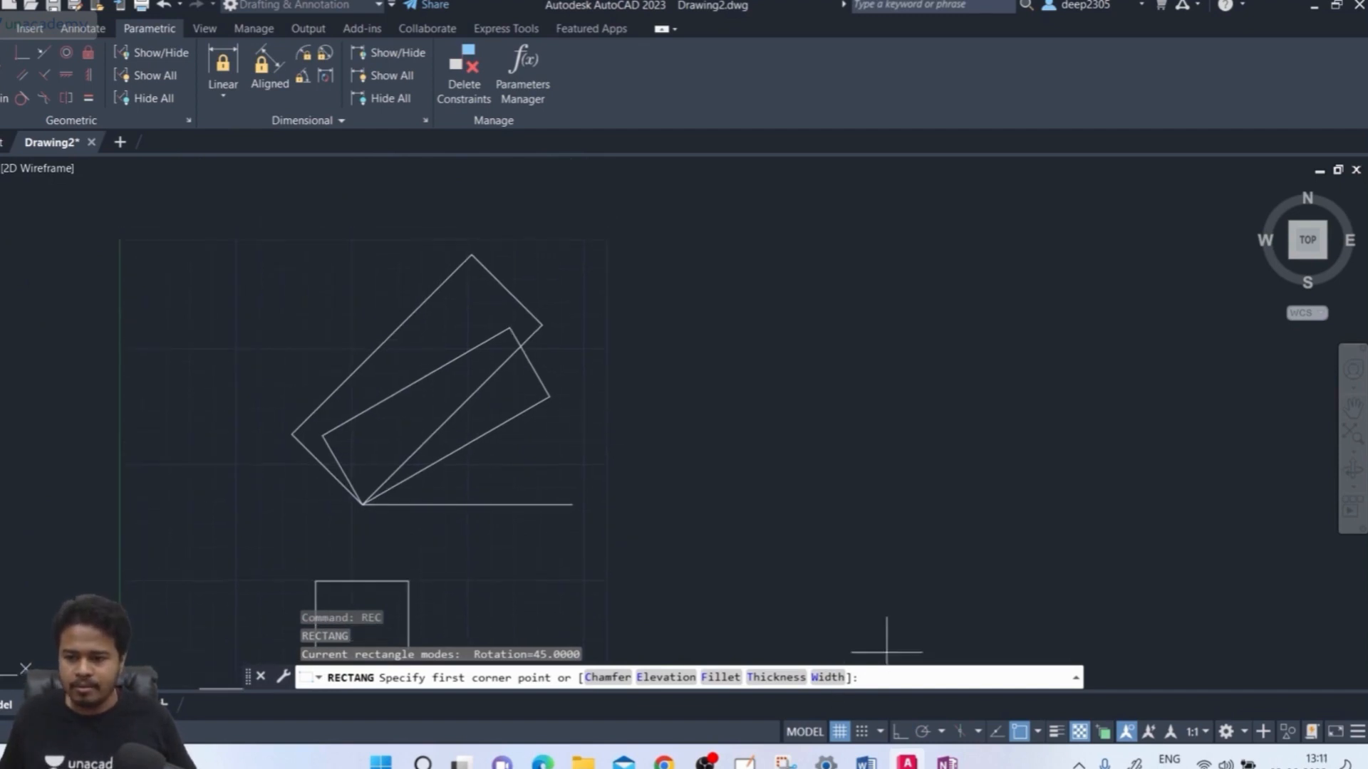
left_click(948, 761)
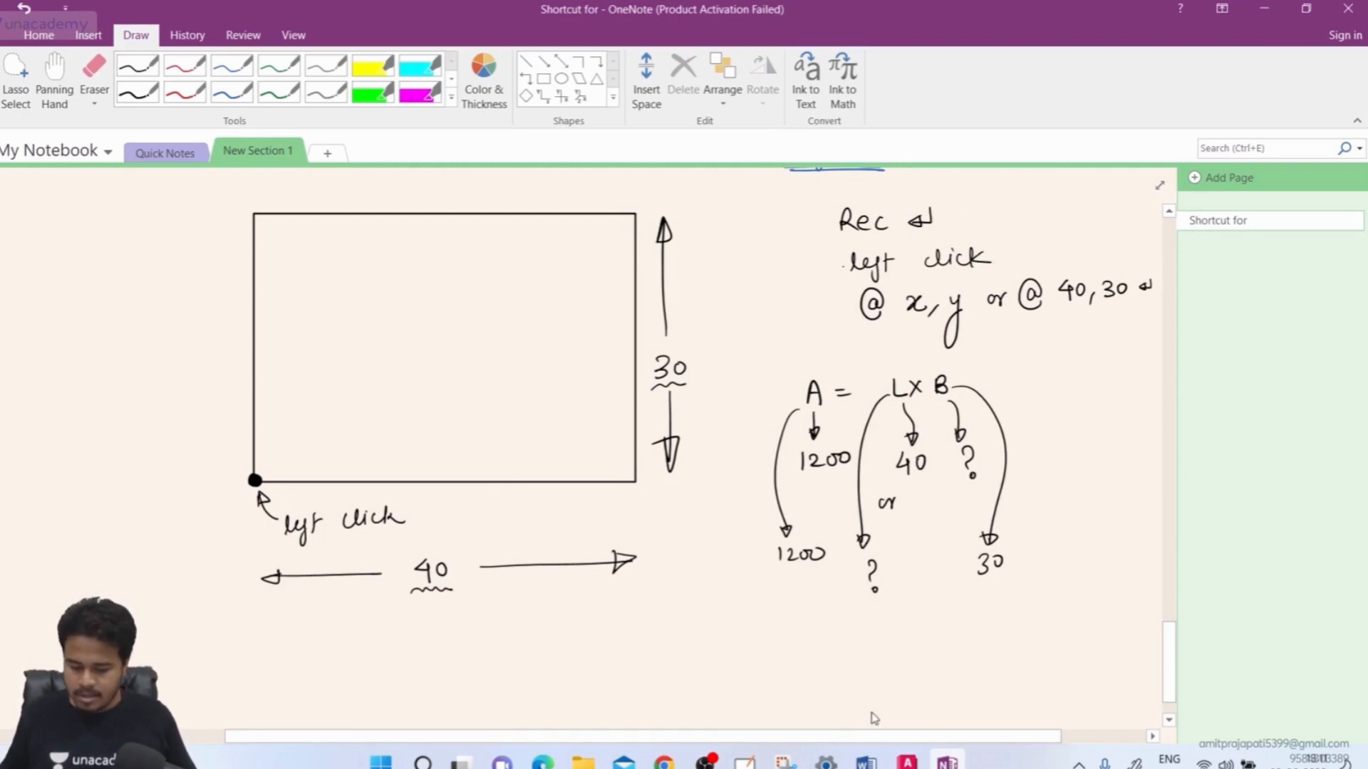
Sketch the 80 by 40 rectangle tilted 30° in black ink on a blank part of the page
left_click(52, 84)
left_click_drag(615, 629, 591, 214)
left_click_drag(522, 506, 504, 454)
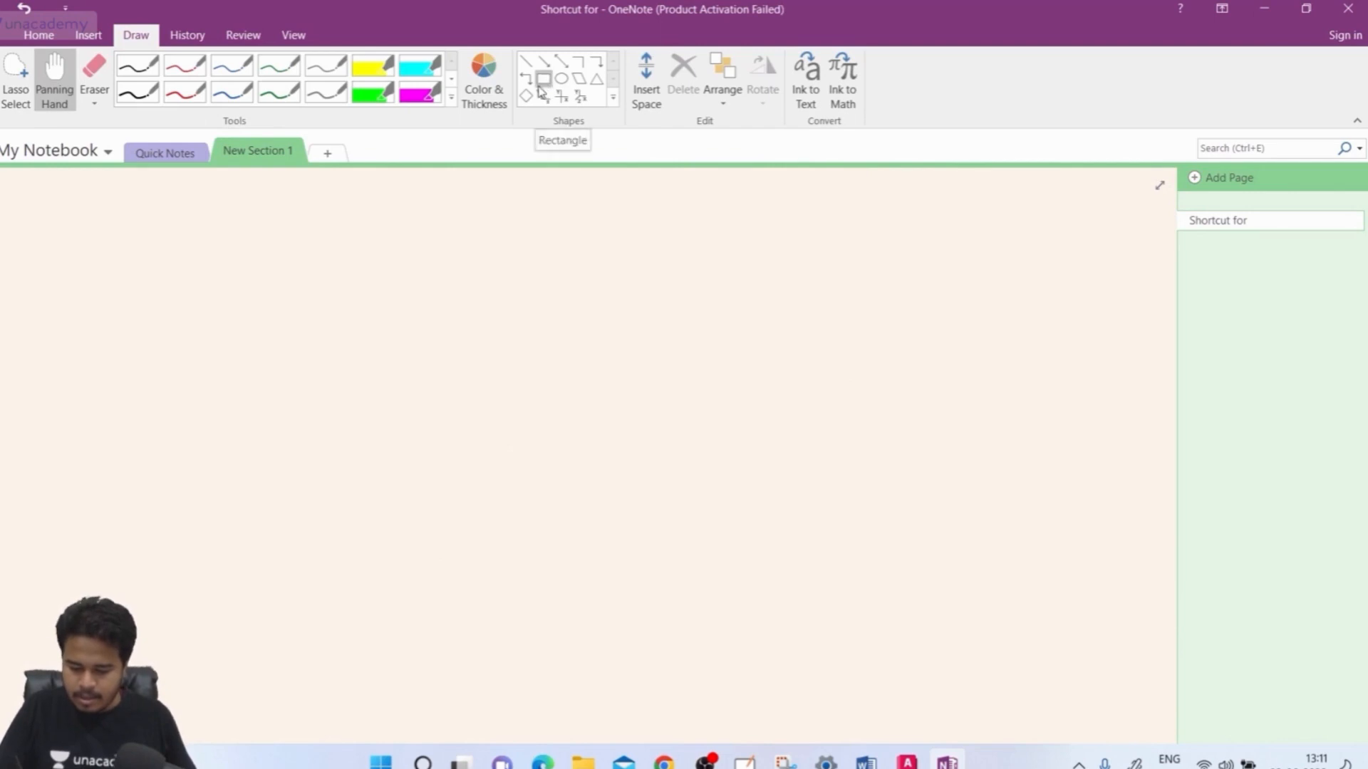
left_click(527, 67)
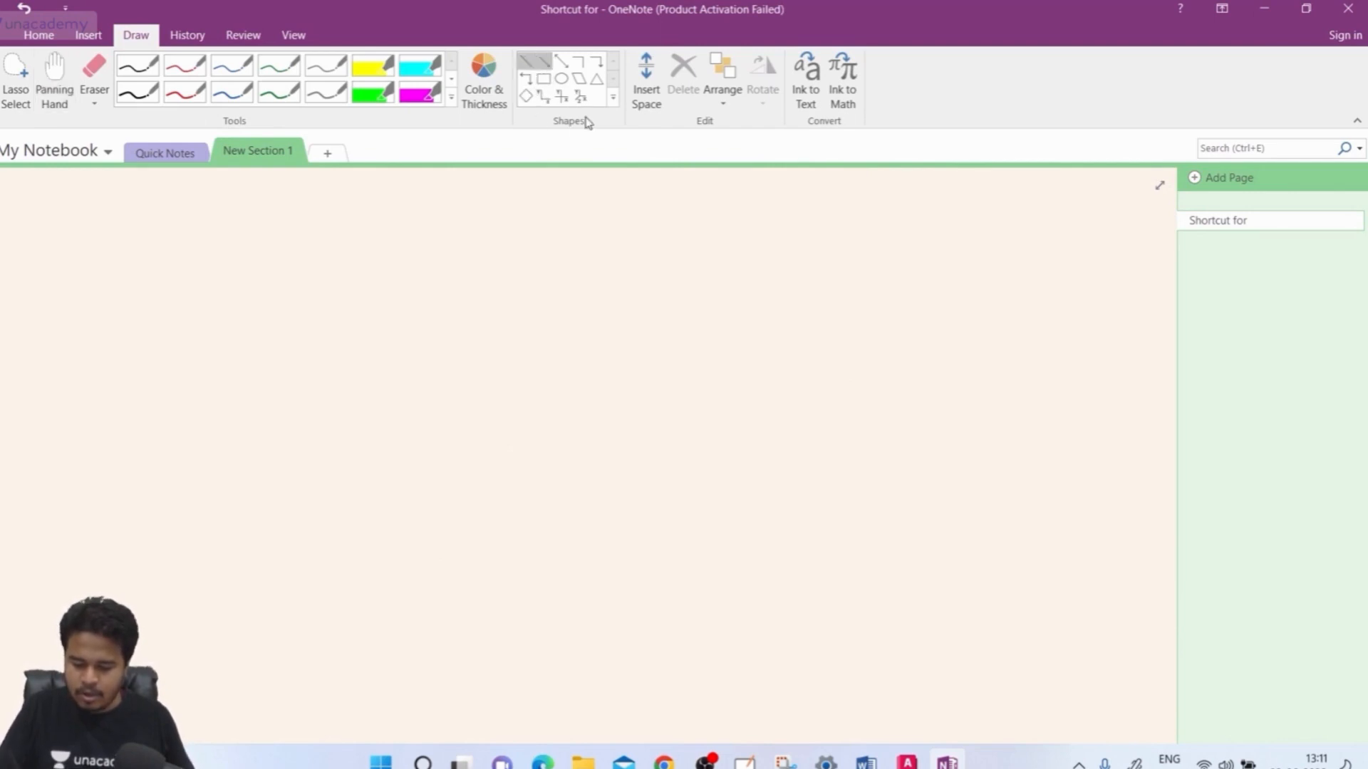
left_click(137, 96)
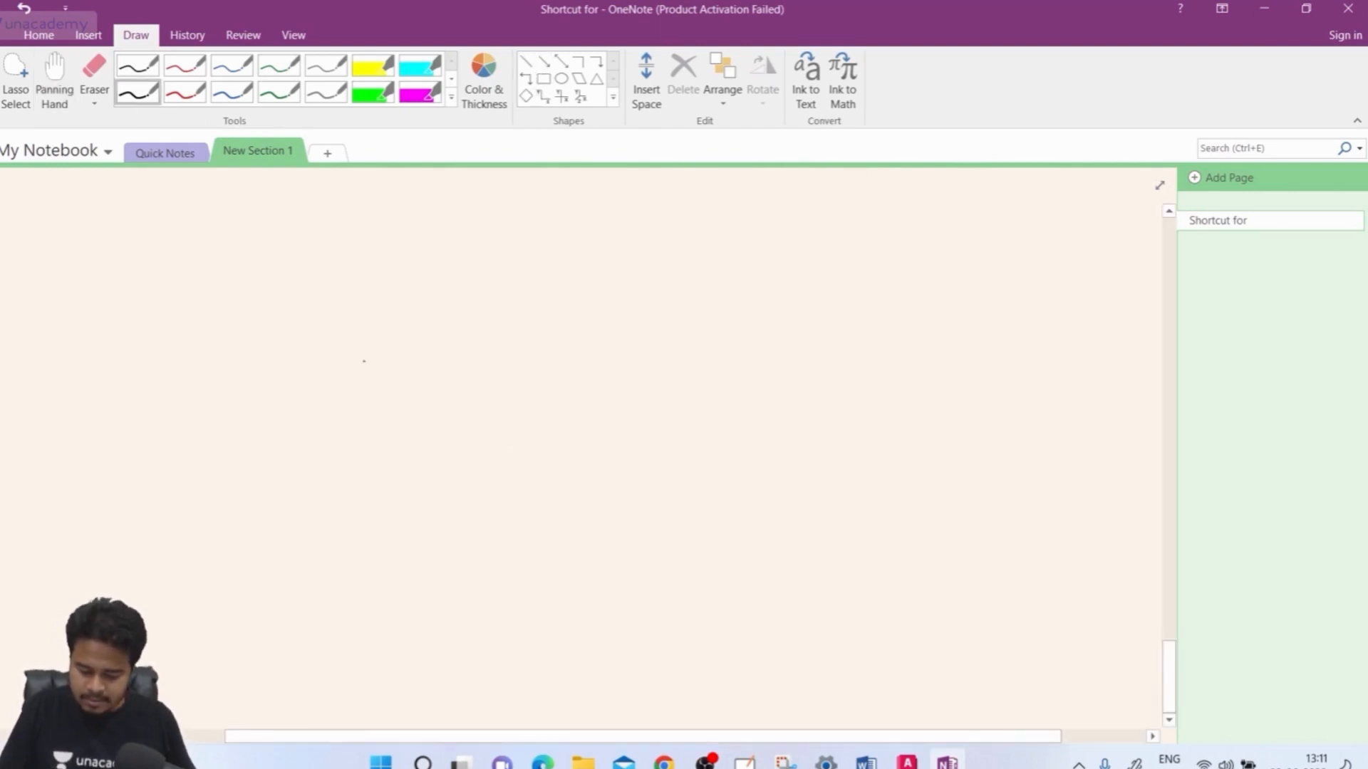
left_click_drag(359, 361, 606, 249)
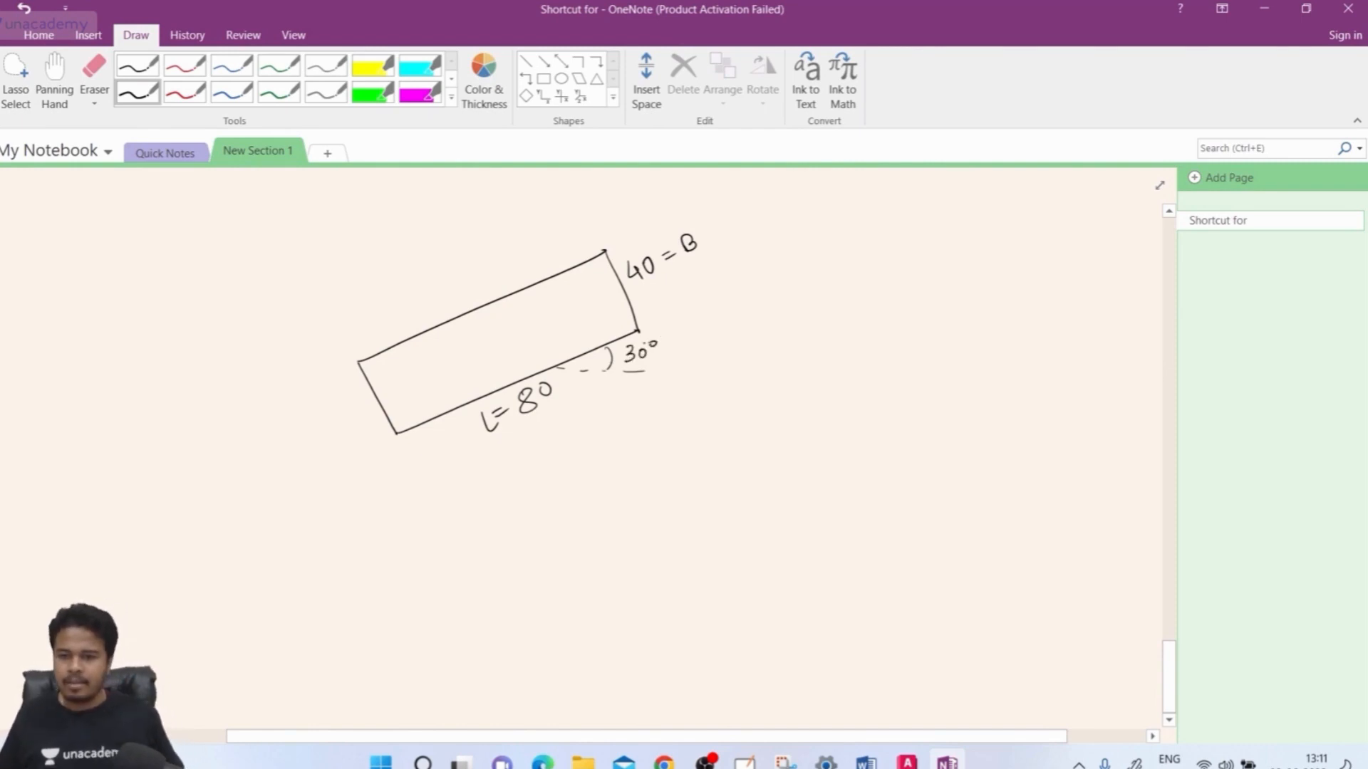
key("Escape")
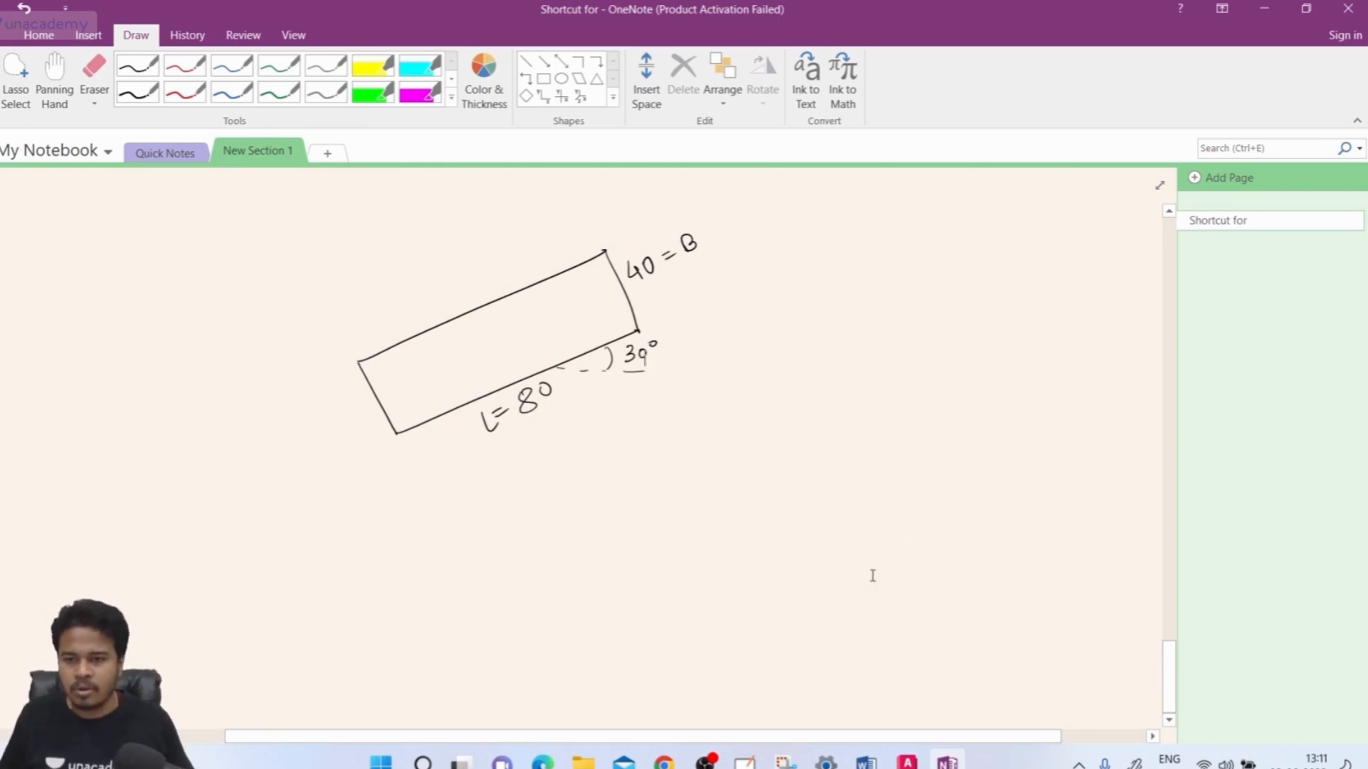
Back in AutoCAD, window-select both rotated rectangles and the line and delete them
key("alt+Tab")
left_click(726, 263)
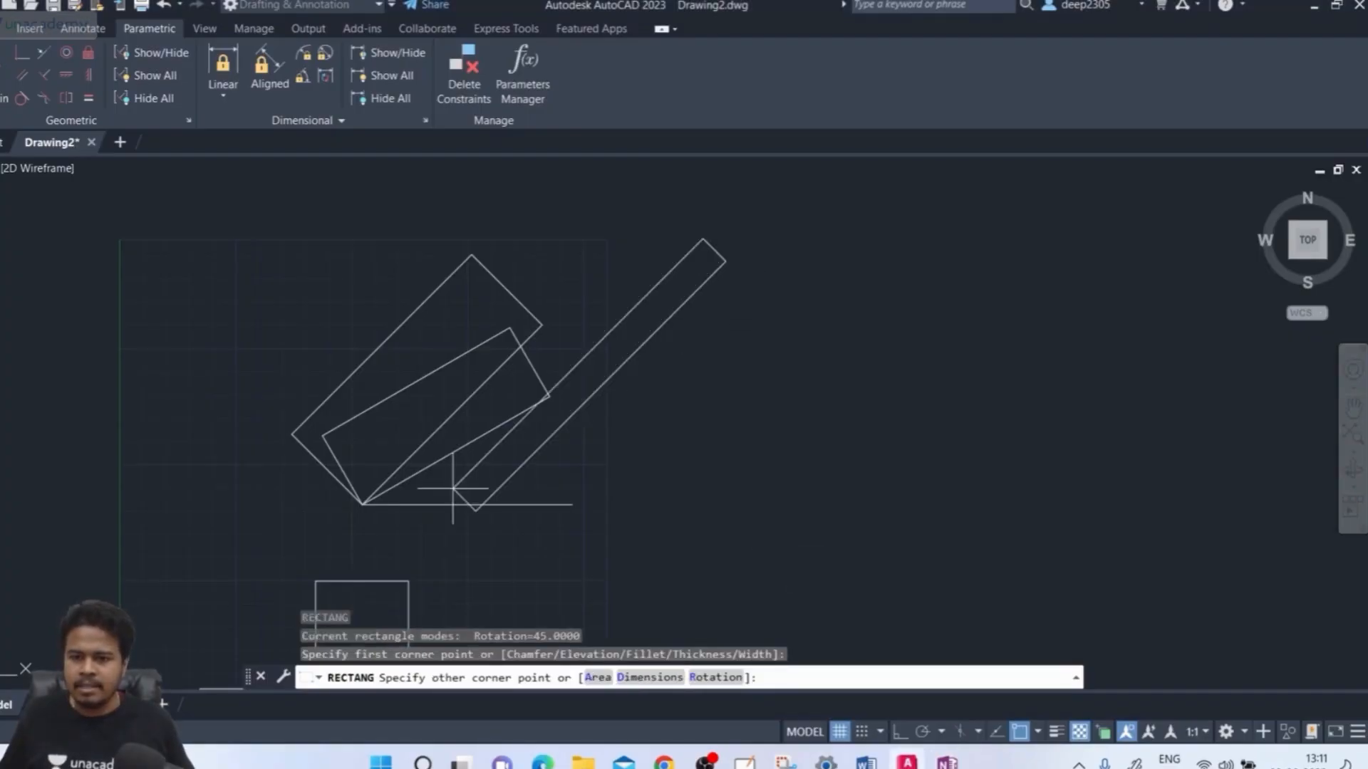
key("Escape")
key("Escape")
key("Escape")
left_click(783, 249)
left_click(289, 530)
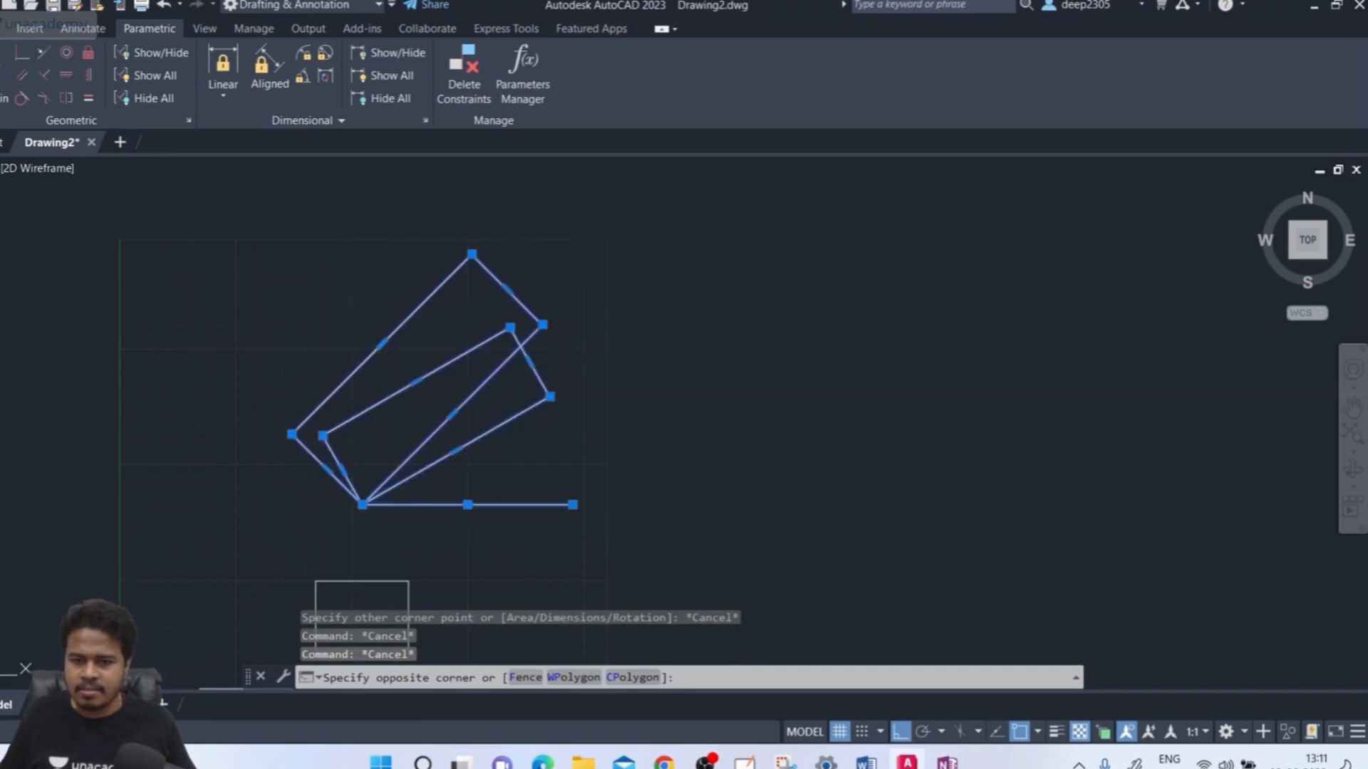
key("Delete")
type("rec")
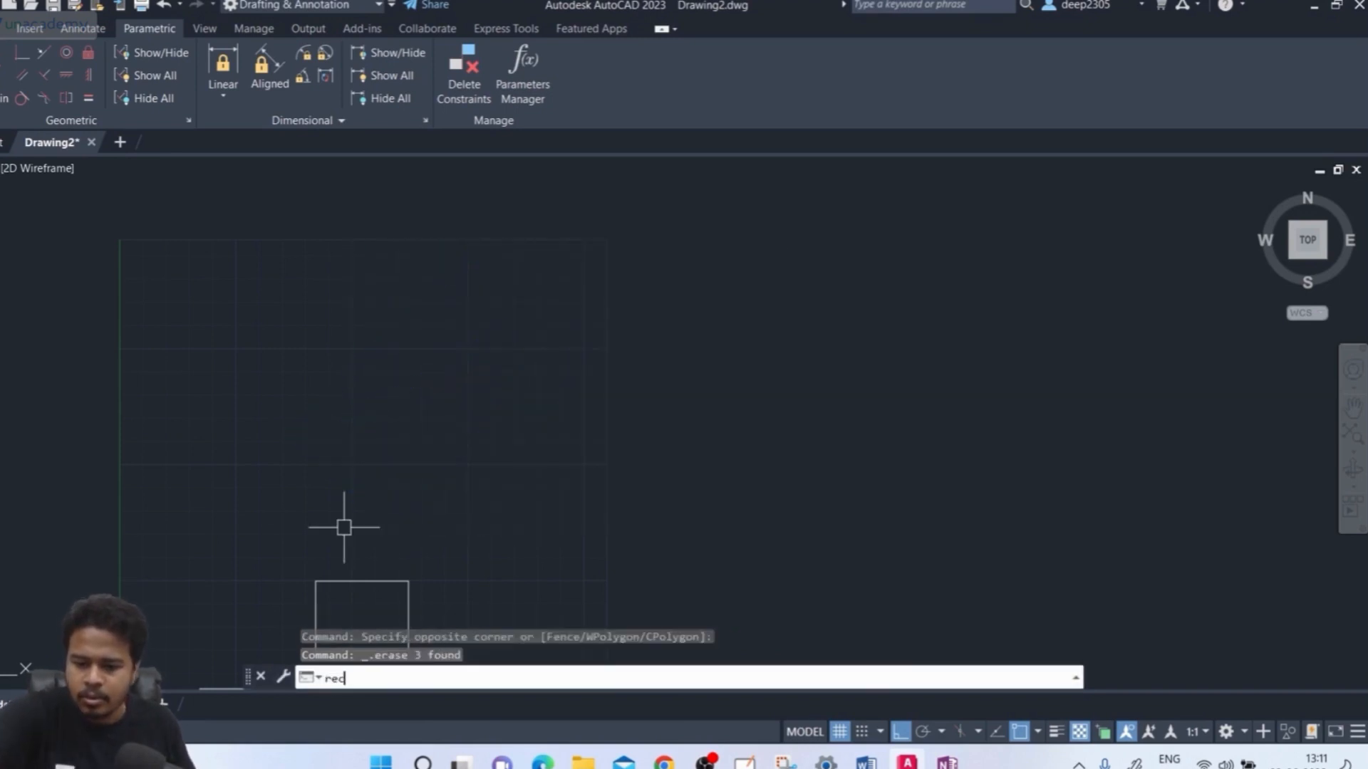
key("Return")
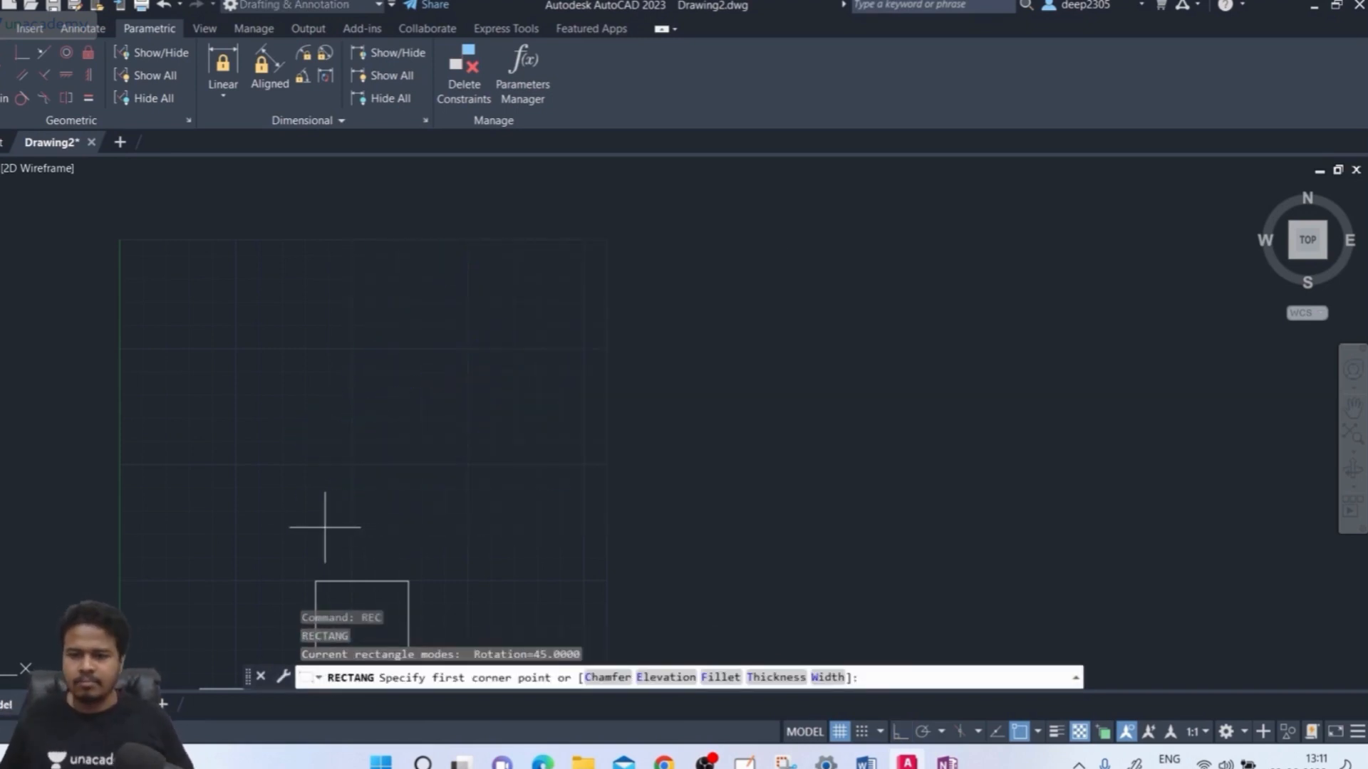
Draw an 80 by 40 rectangle rotated 30° using RECTANG's Rotation and Dimensions options
left_click(276, 482)
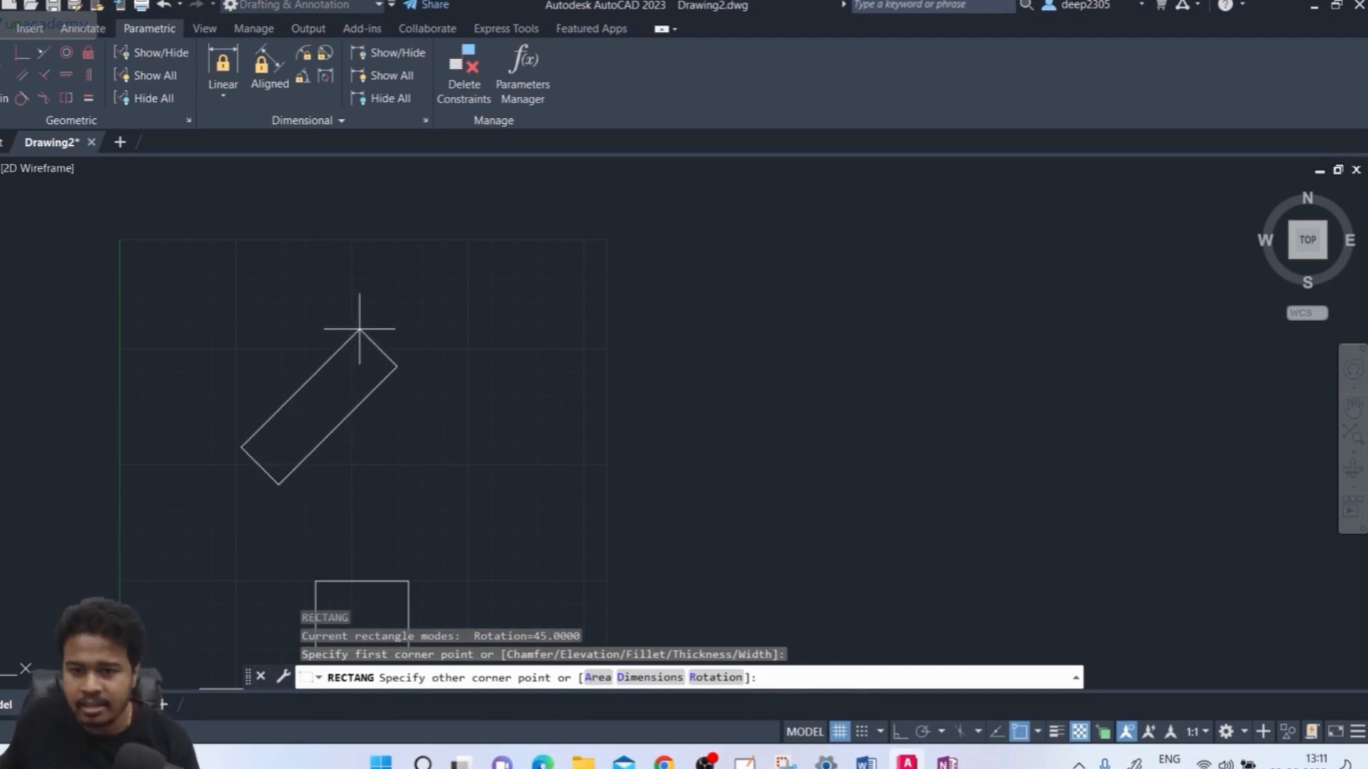
left_click(714, 678)
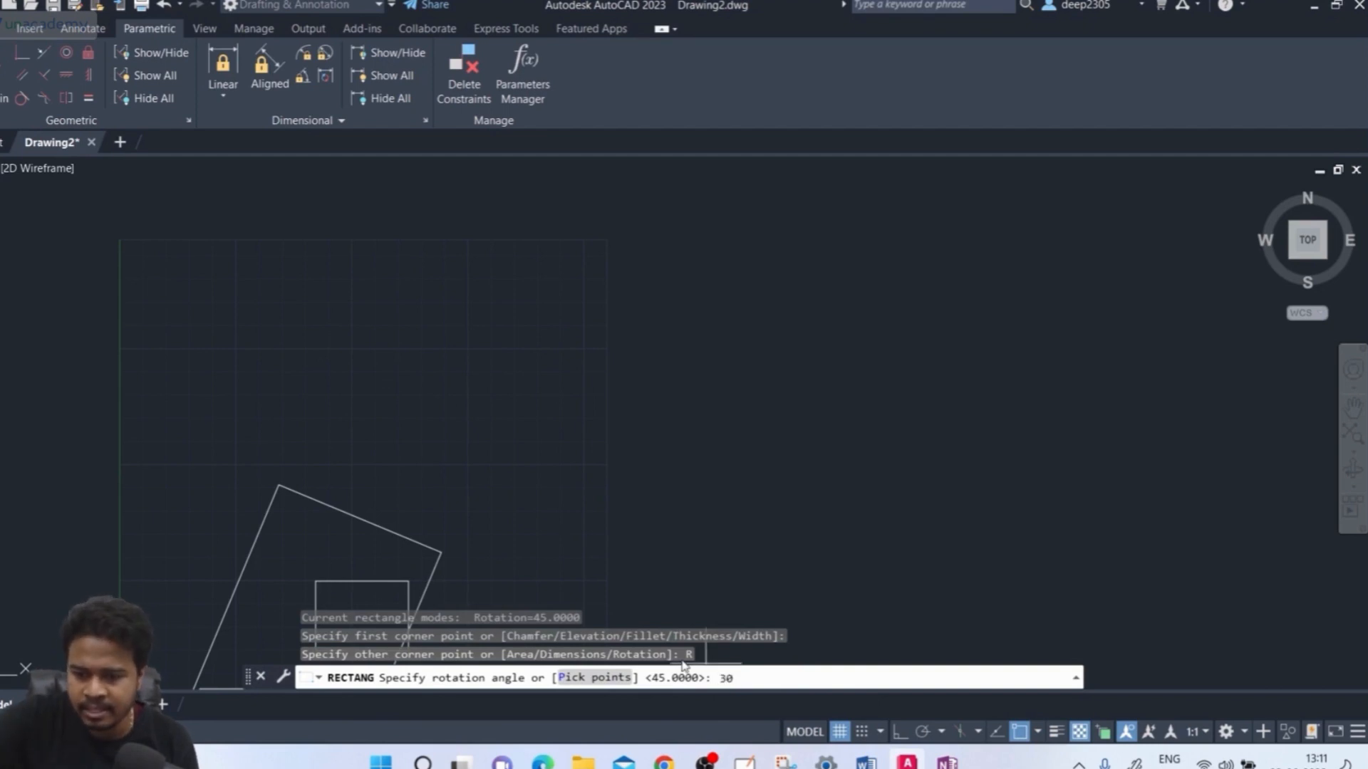
key("Return")
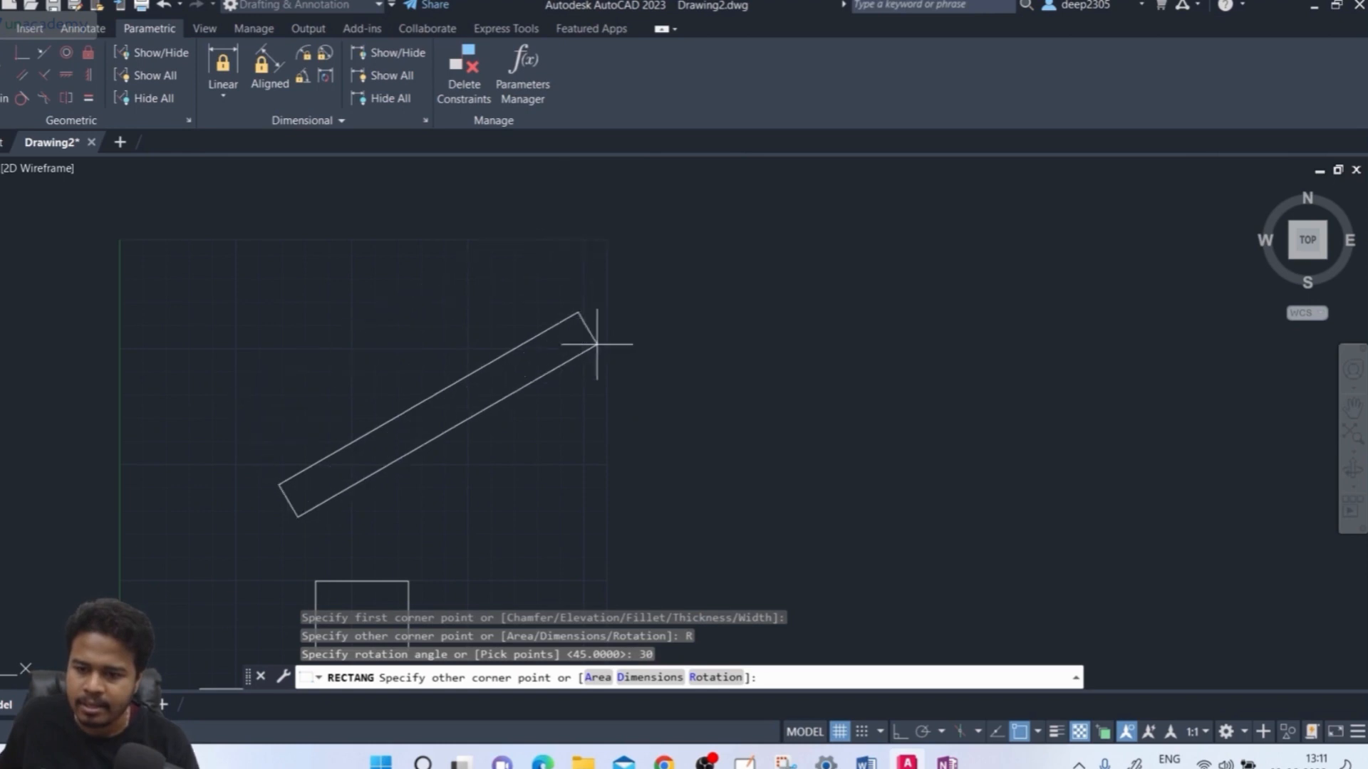
left_click(670, 677)
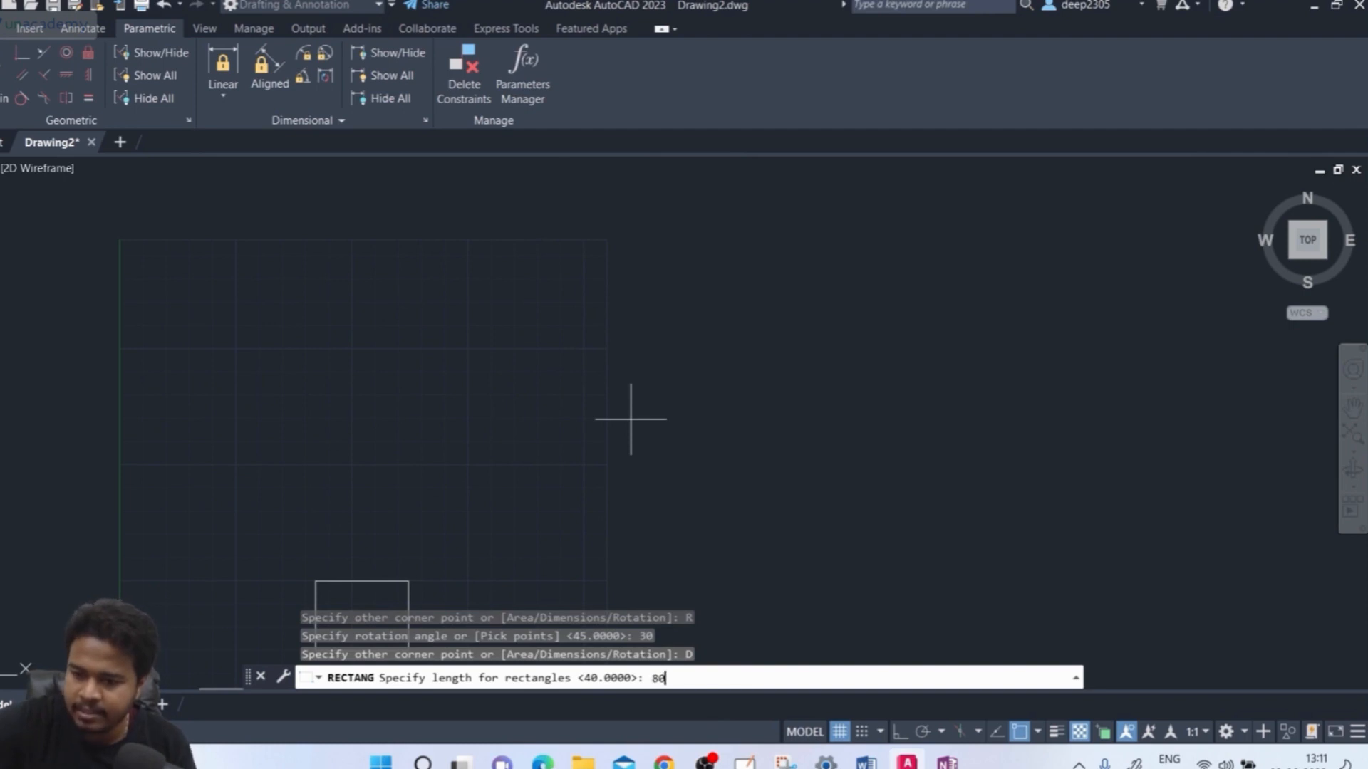
key("Return")
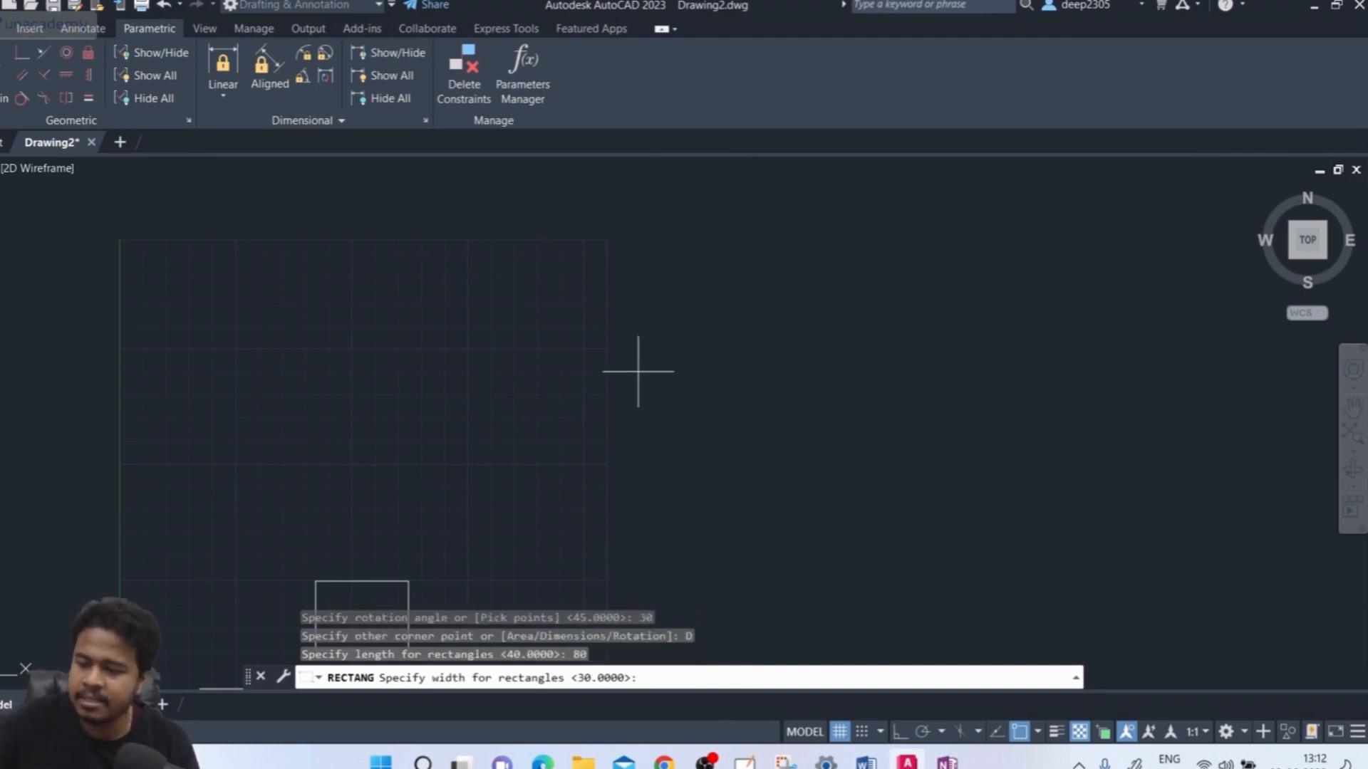
key("Return")
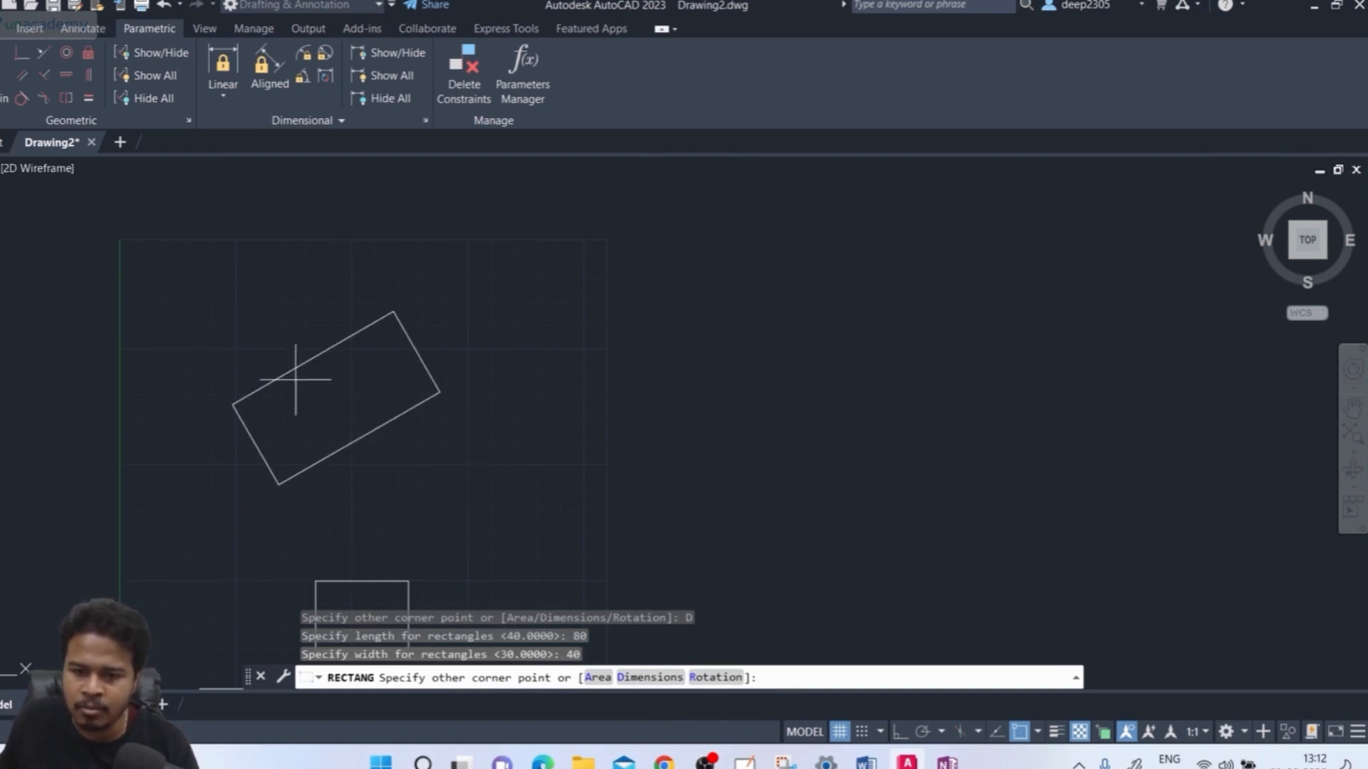
left_click(392, 365)
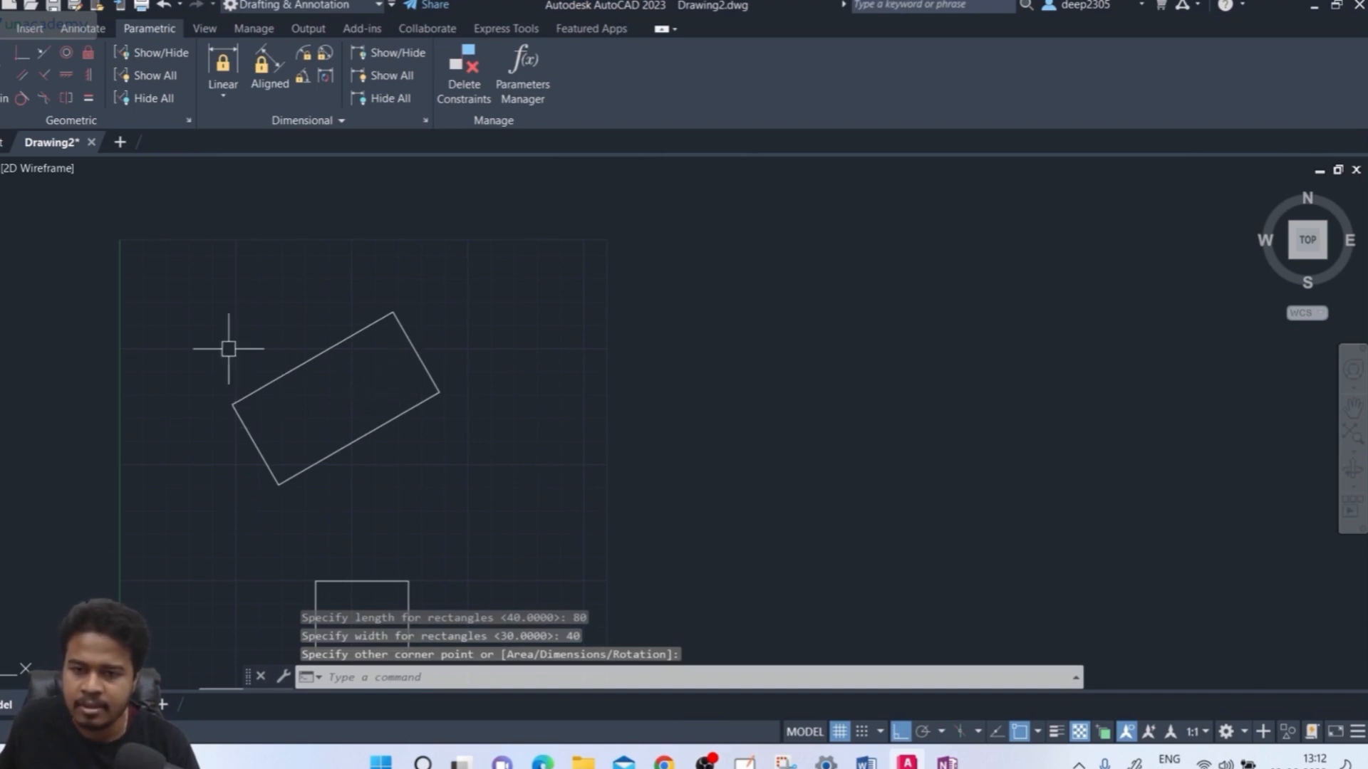
Window-select the new rectangle to check it, then clear the selection
left_click(489, 335)
left_click(363, 425)
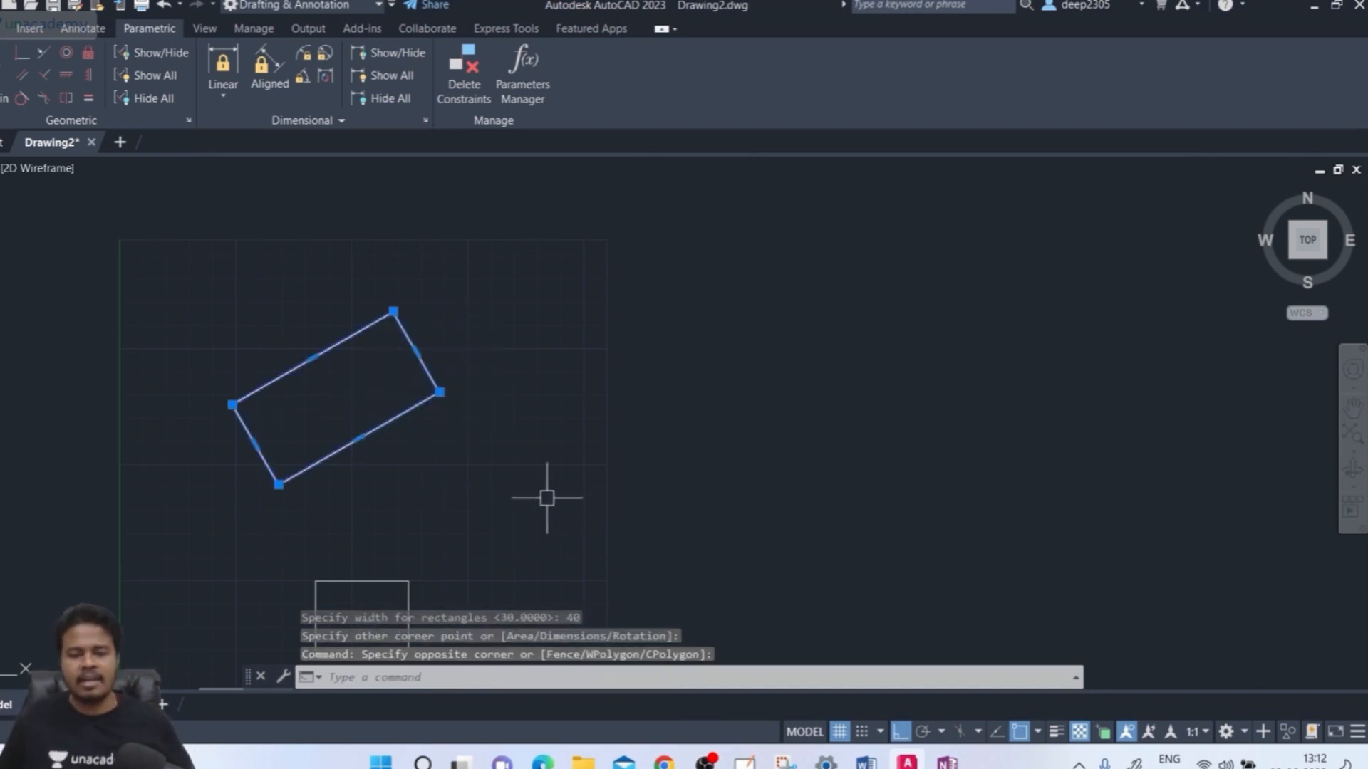
key("Escape")
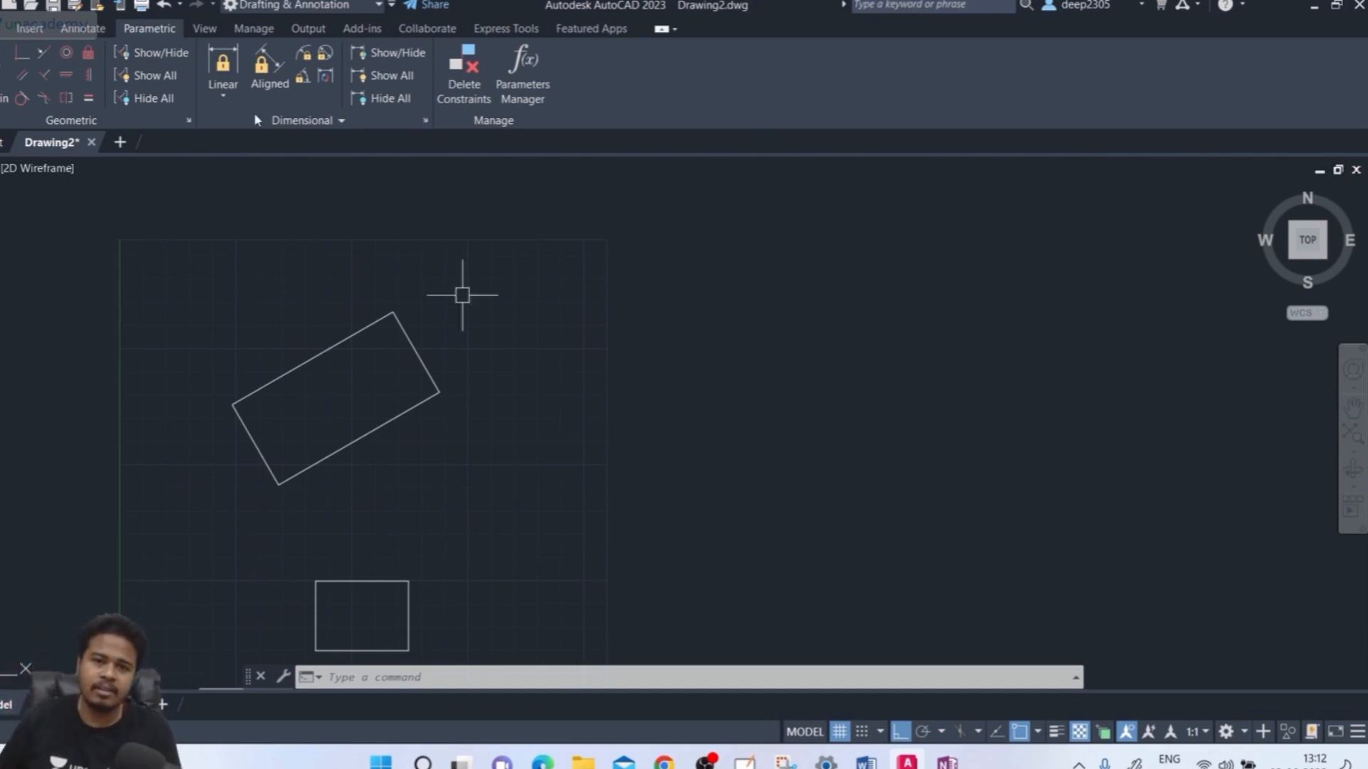
left_click(4, 30)
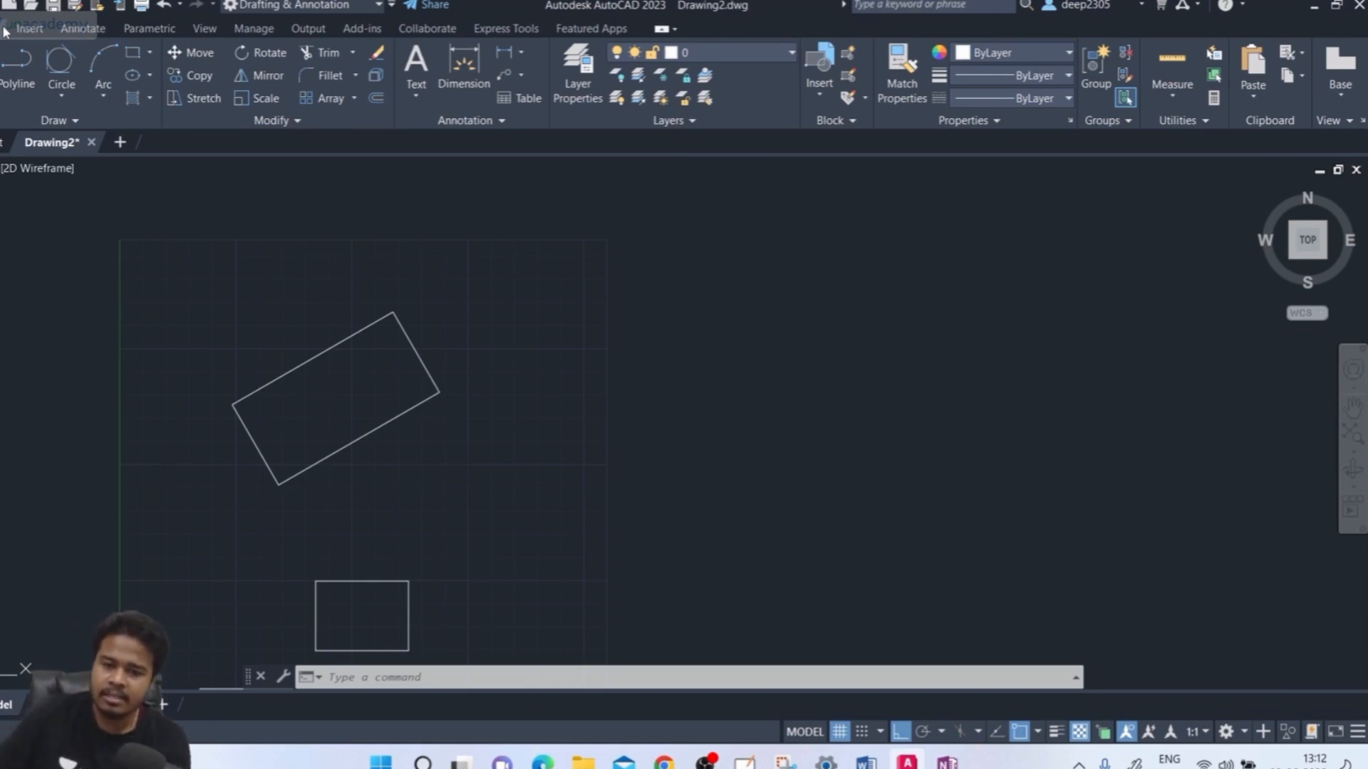
Draw an upright rectangle from separate LINE segments of 80, 40 and 80, then Close
left_click(454, 686)
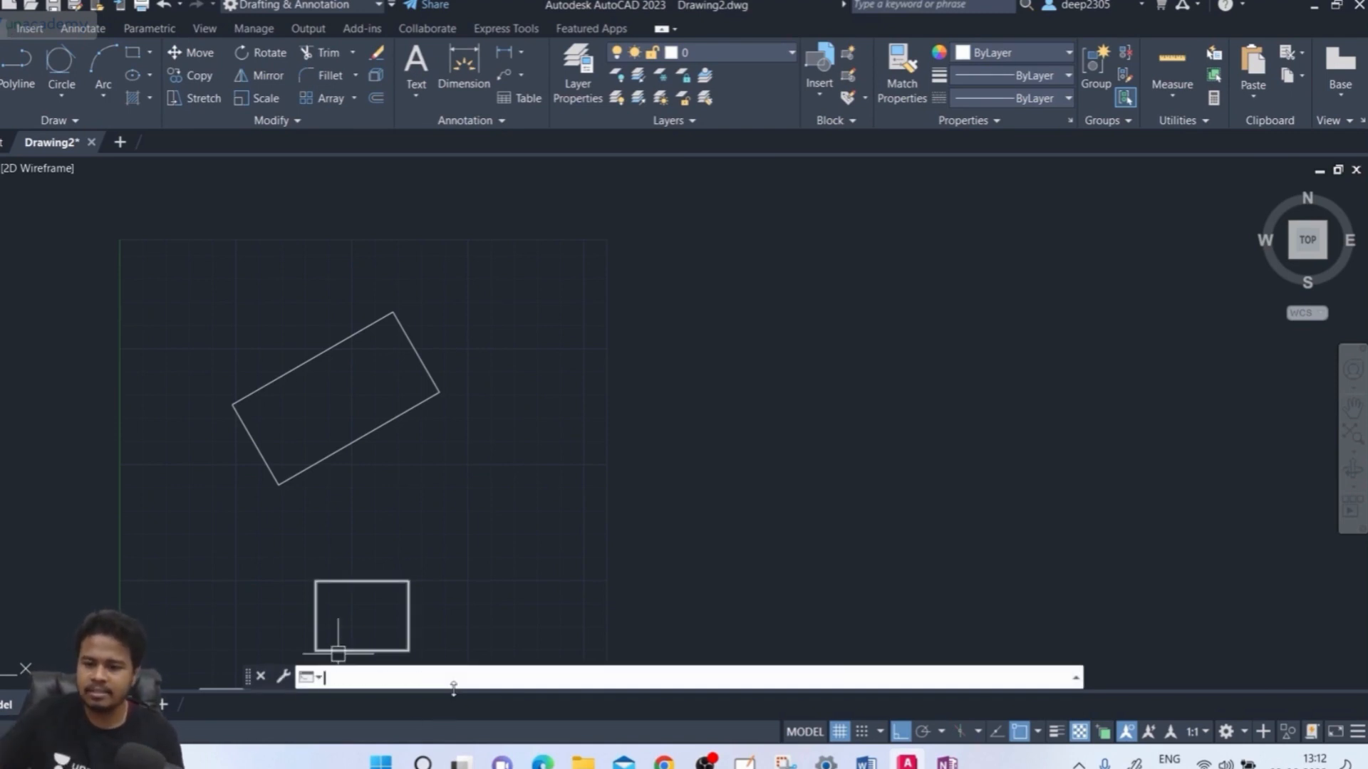
type("l")
key("Return")
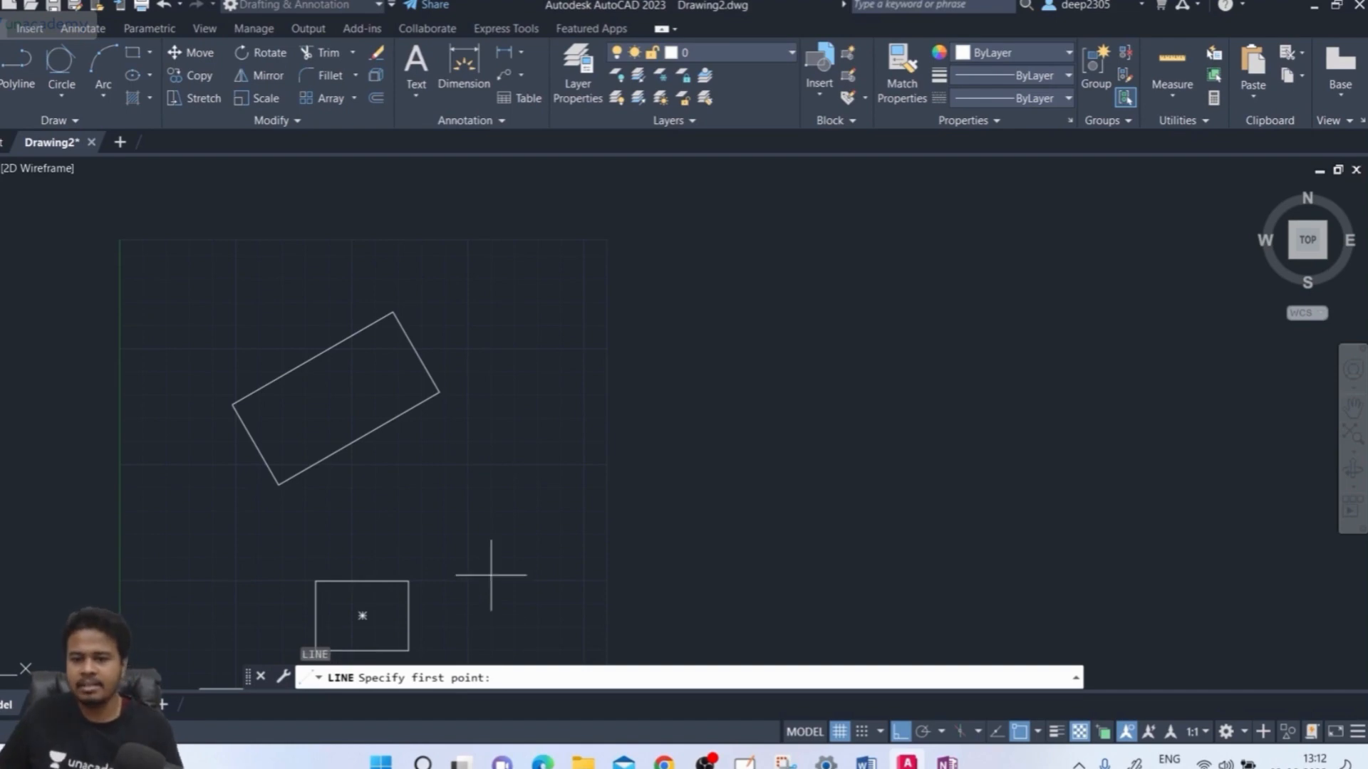
left_click(442, 518)
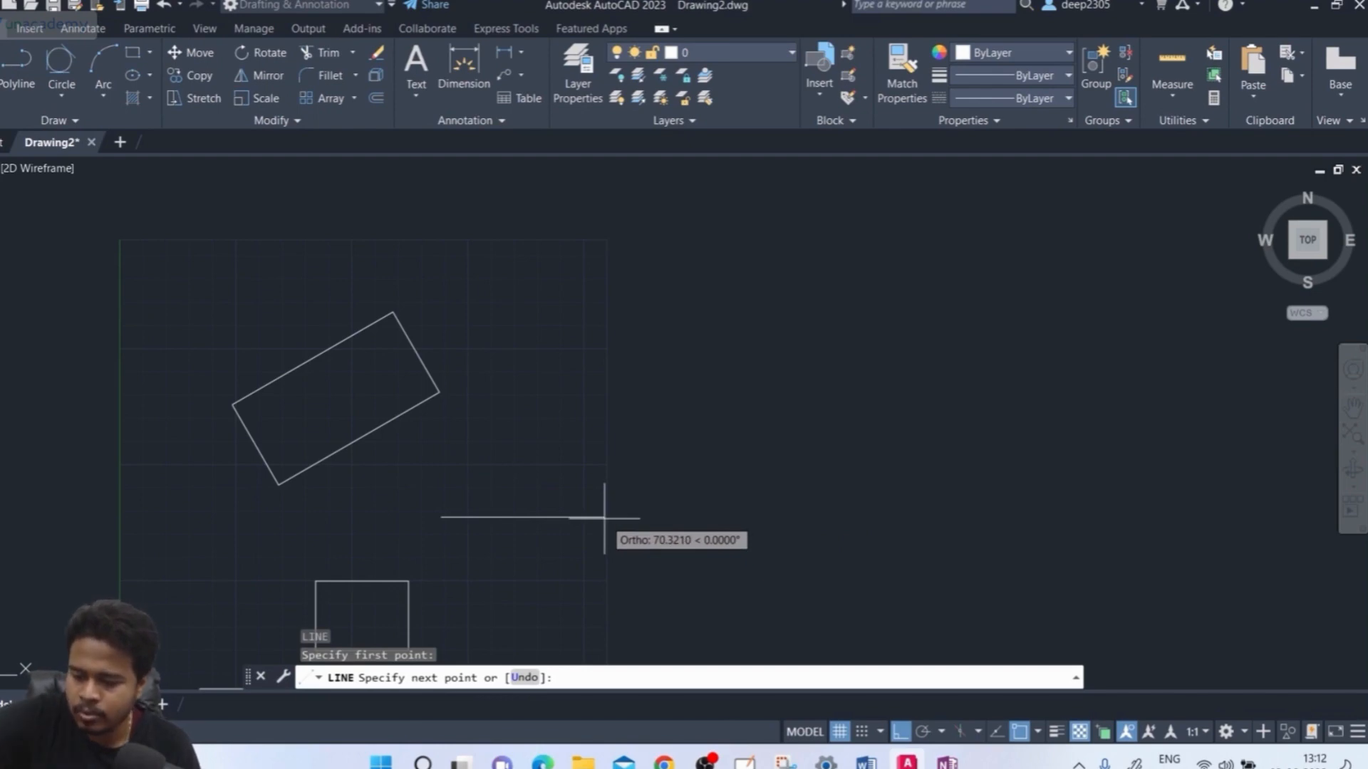
key("Return")
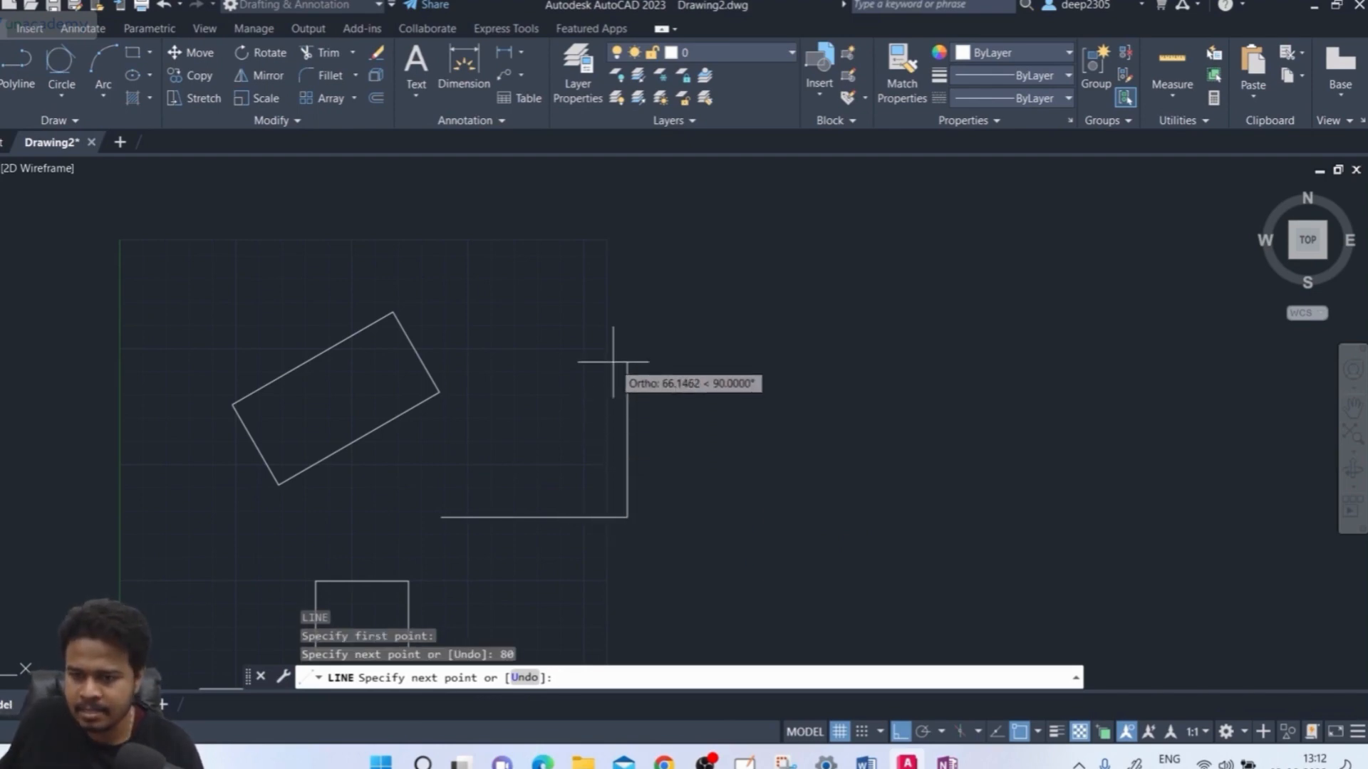
key("Return")
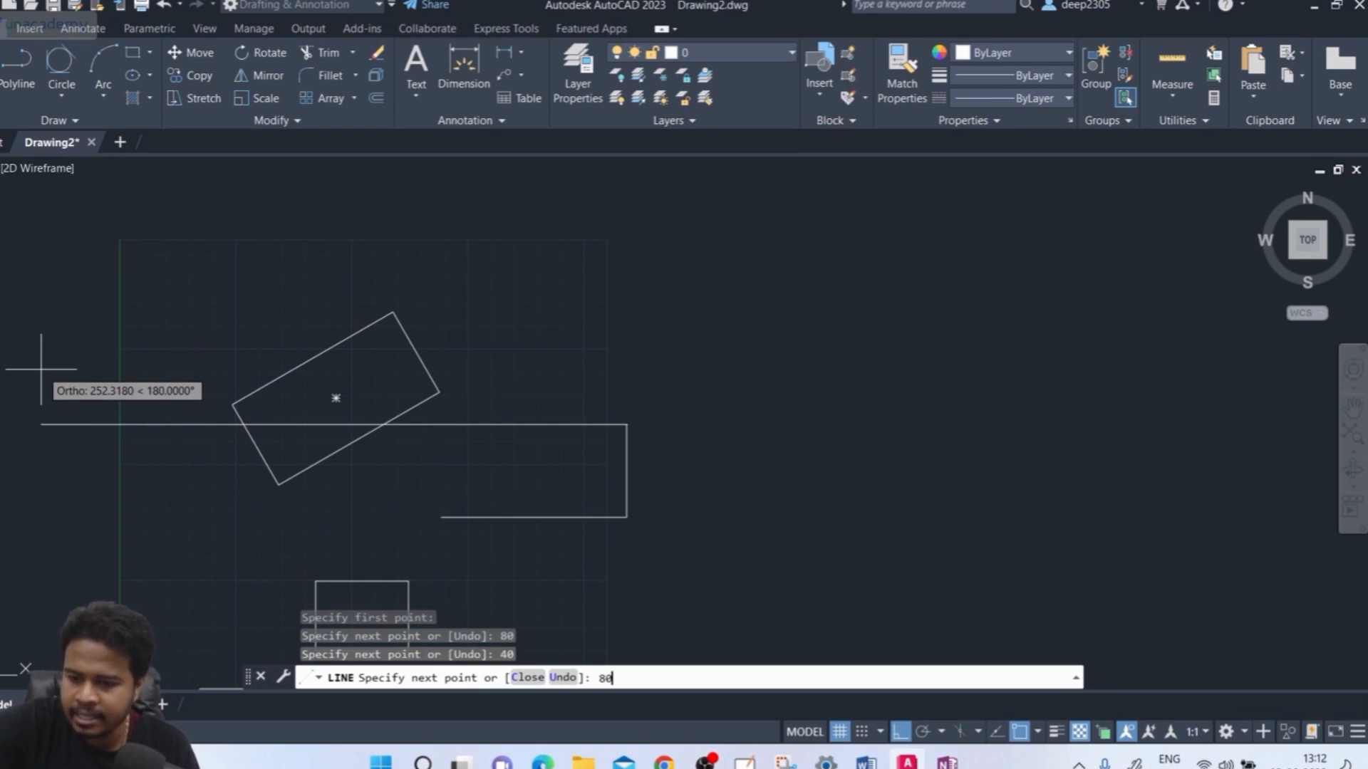
type("80")
key("Return")
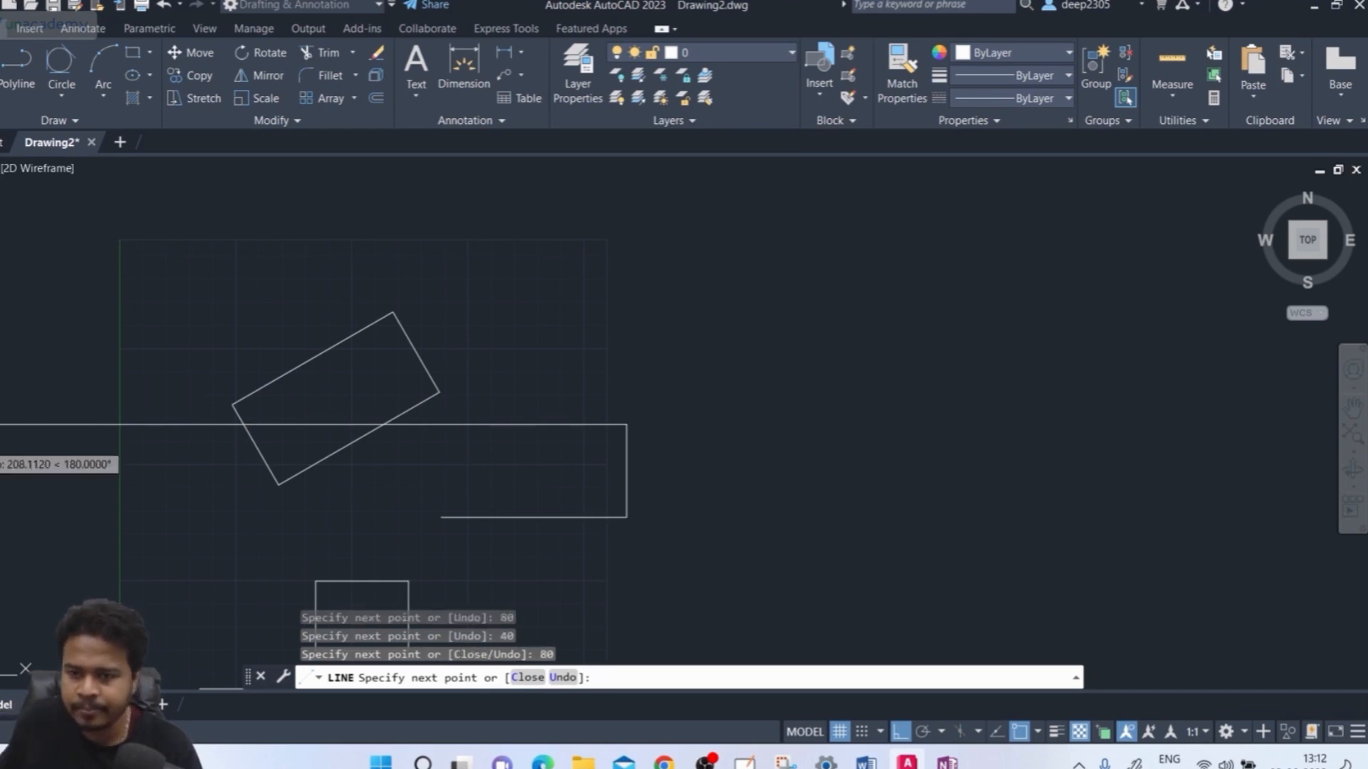
middle_click_drag(421, 534, 387, 458)
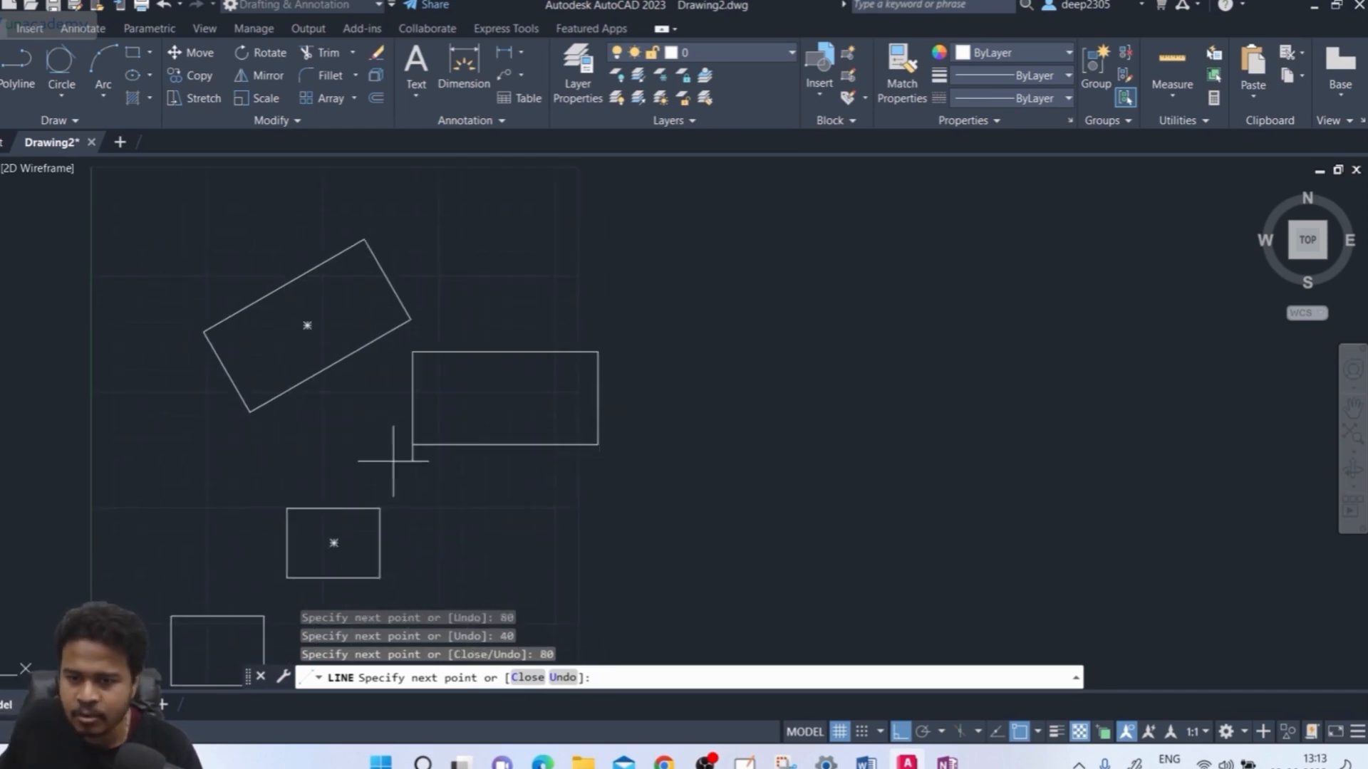
left_click(527, 677)
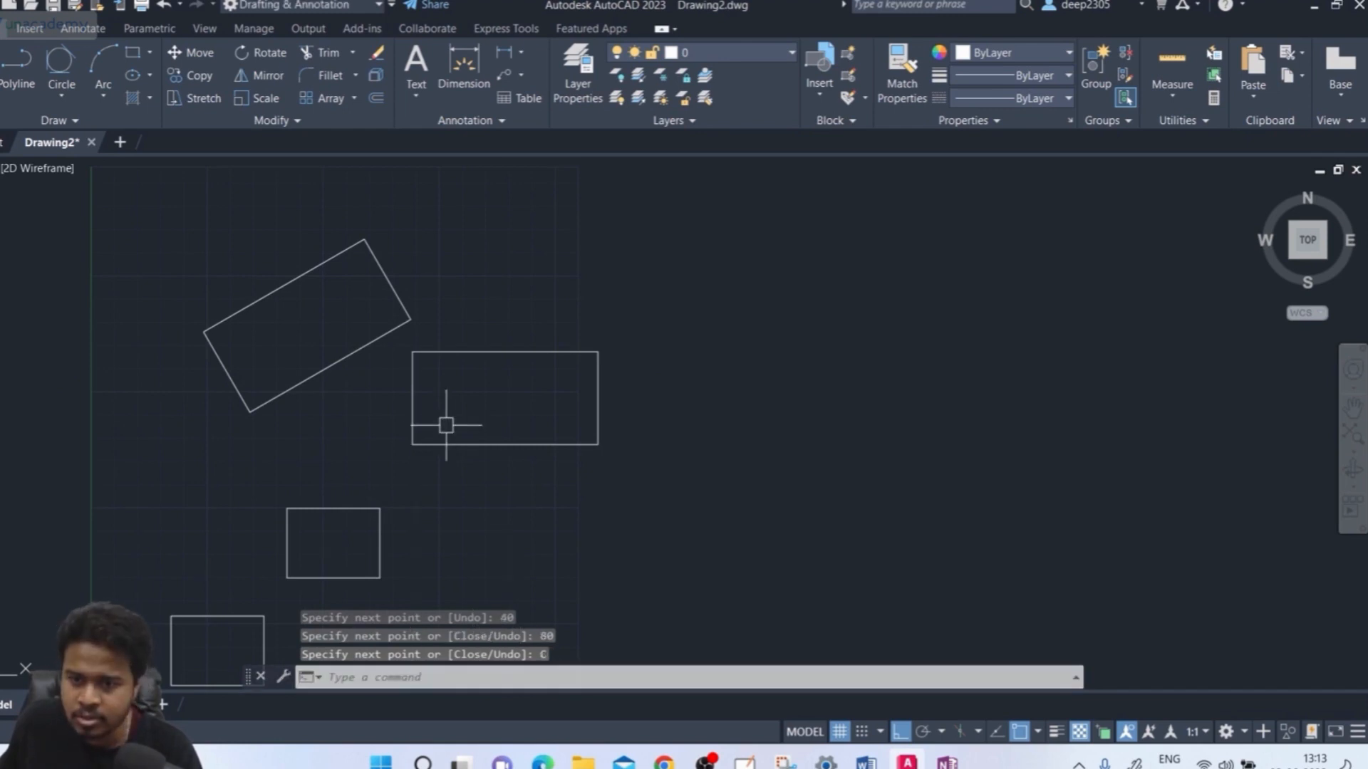
middle_click_drag(472, 295, 434, 356)
Draw an 80 × 40 rectangle with REC at rotation 0 above the line-built rectangle
type("rec")
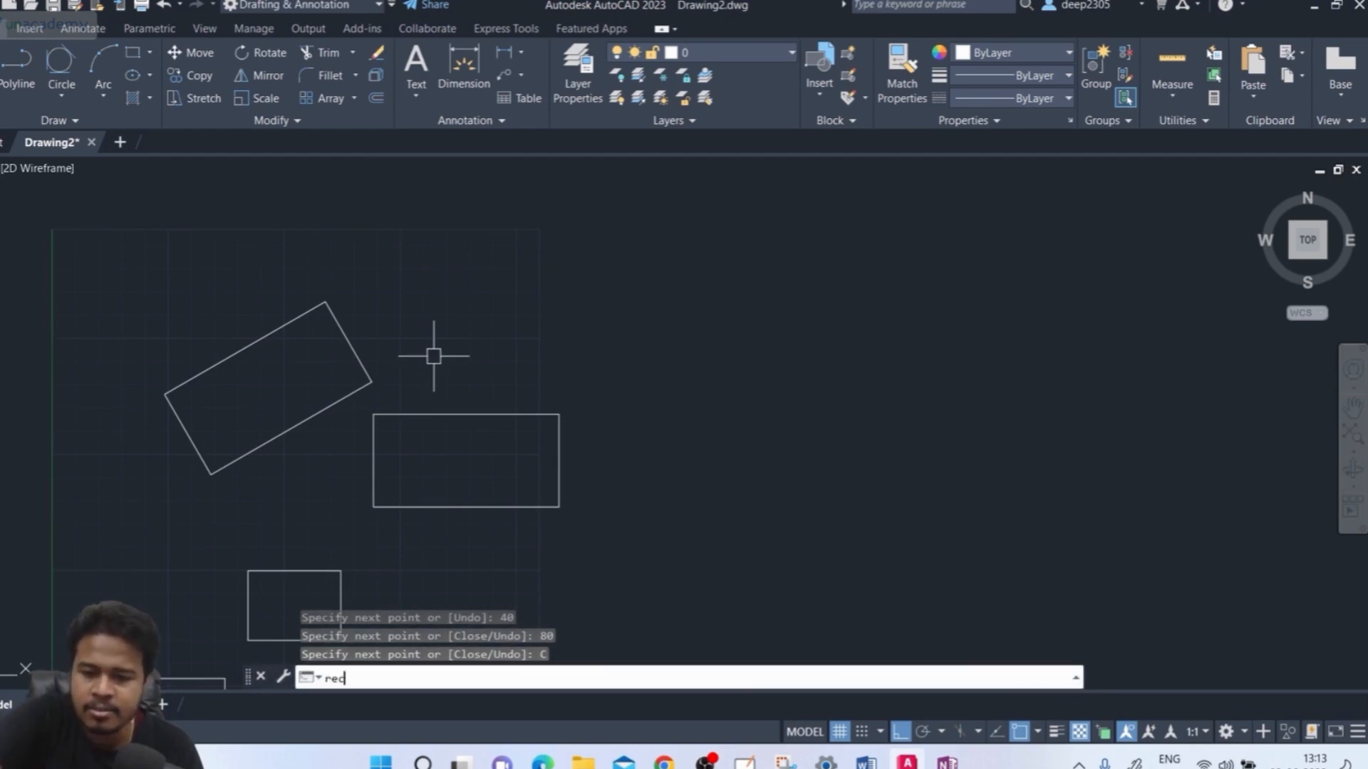
key("Return")
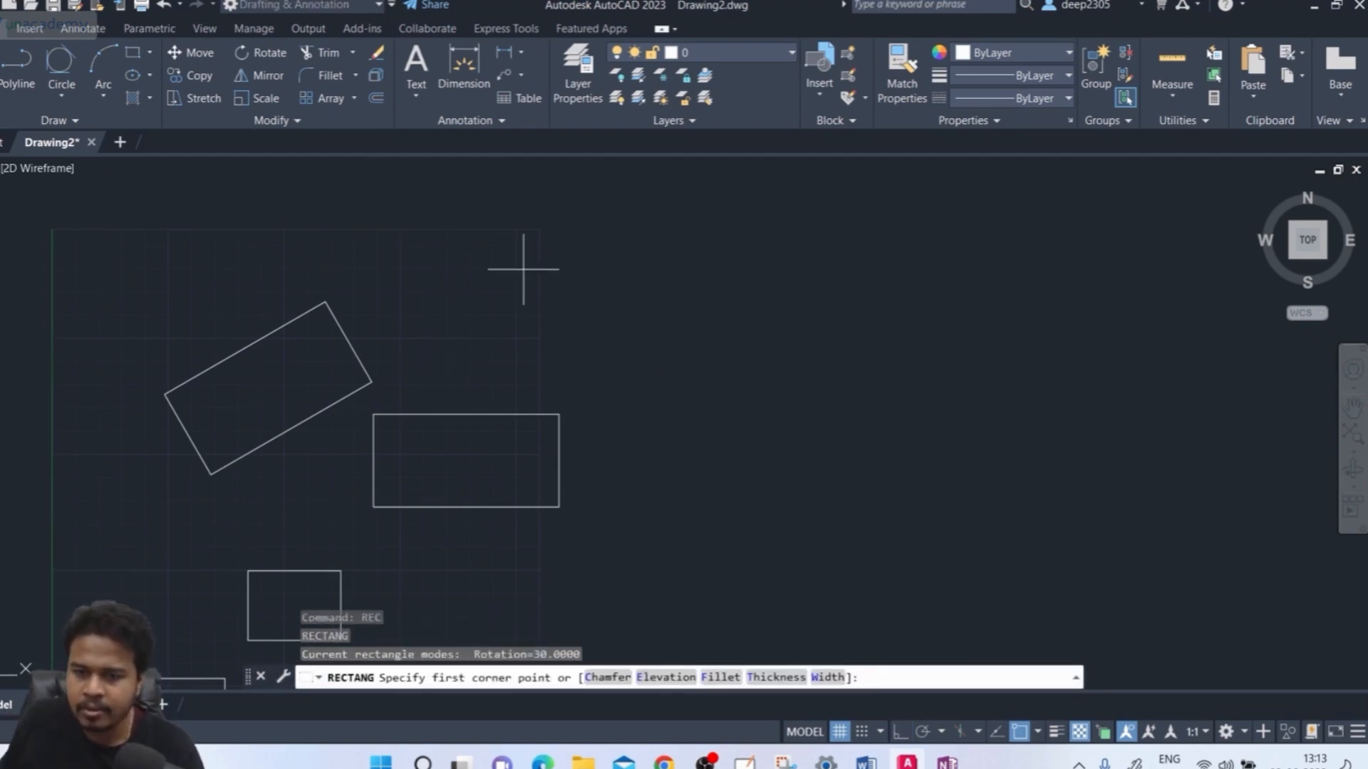
left_click(484, 338)
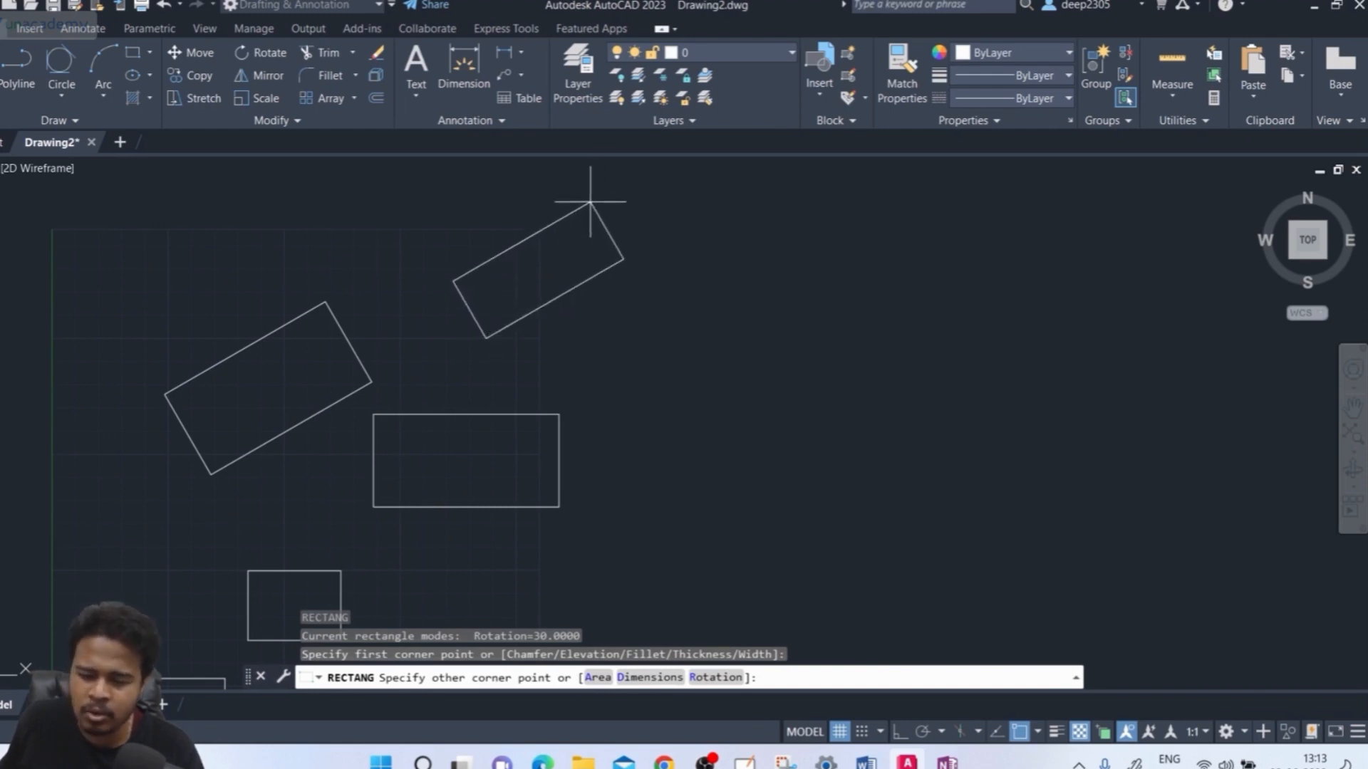
left_click(717, 677)
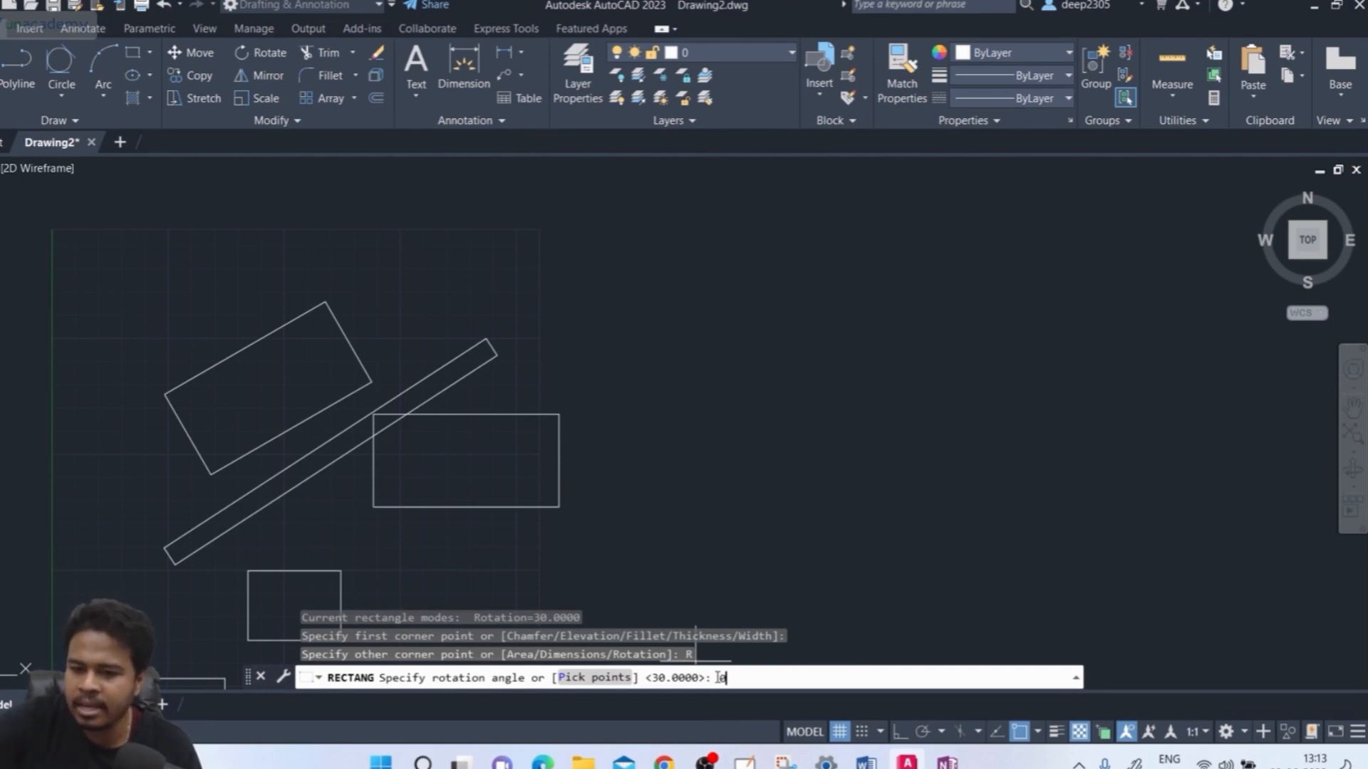
type("0")
key("Return")
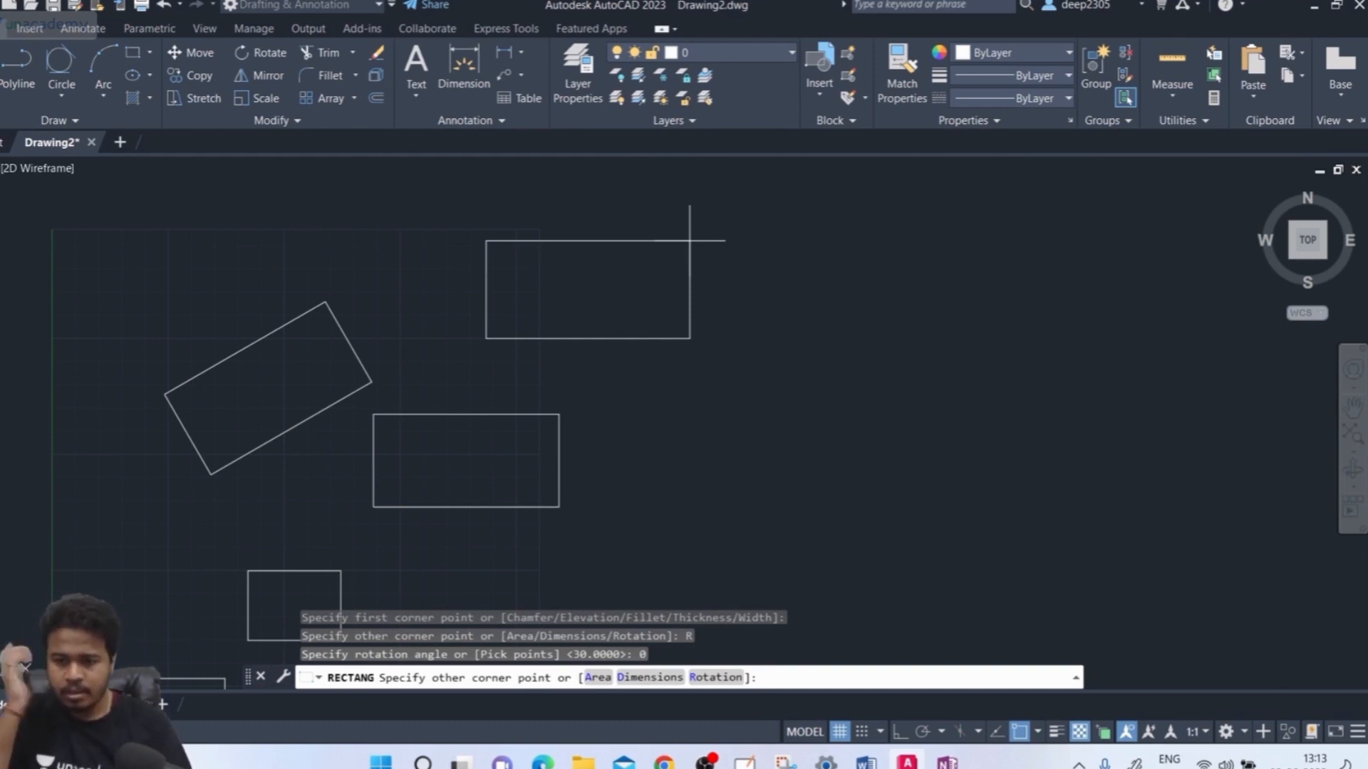
left_click(649, 677)
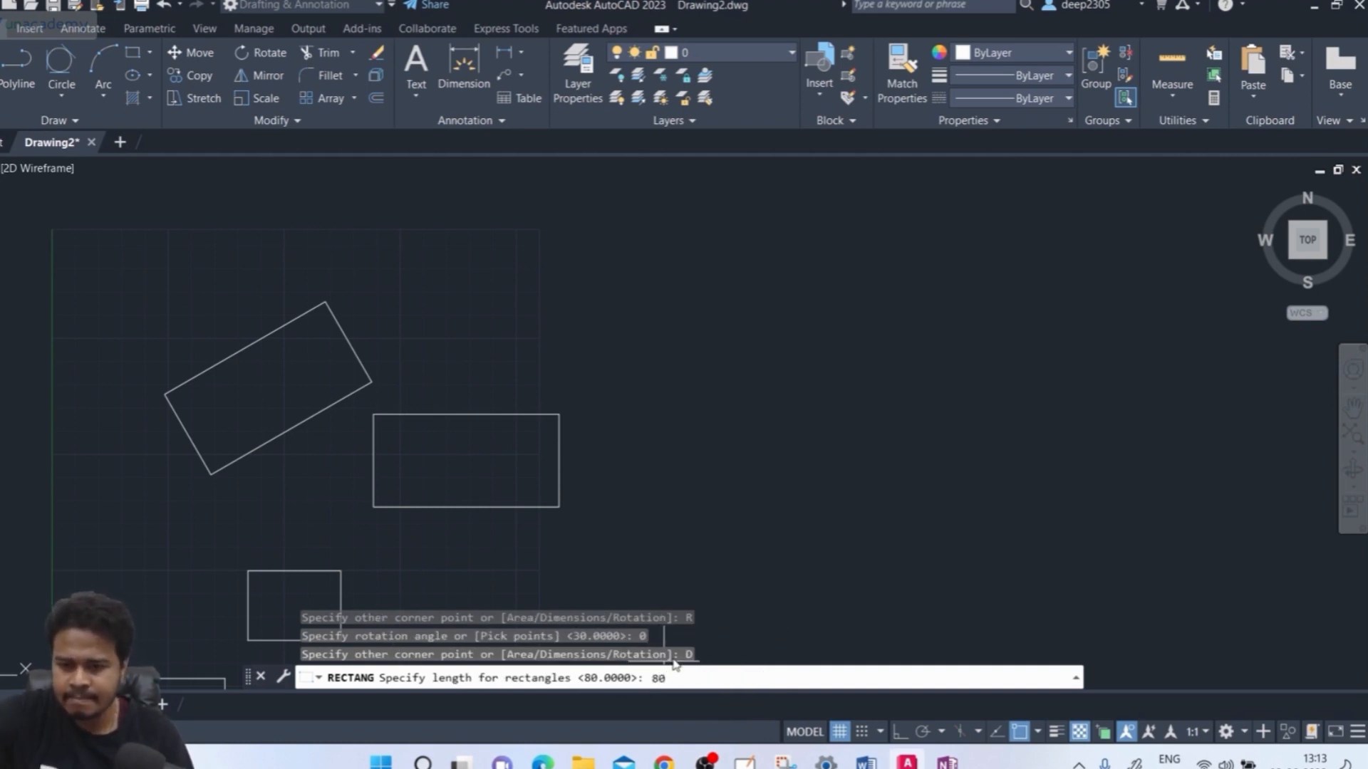
key("Return")
key("Return")
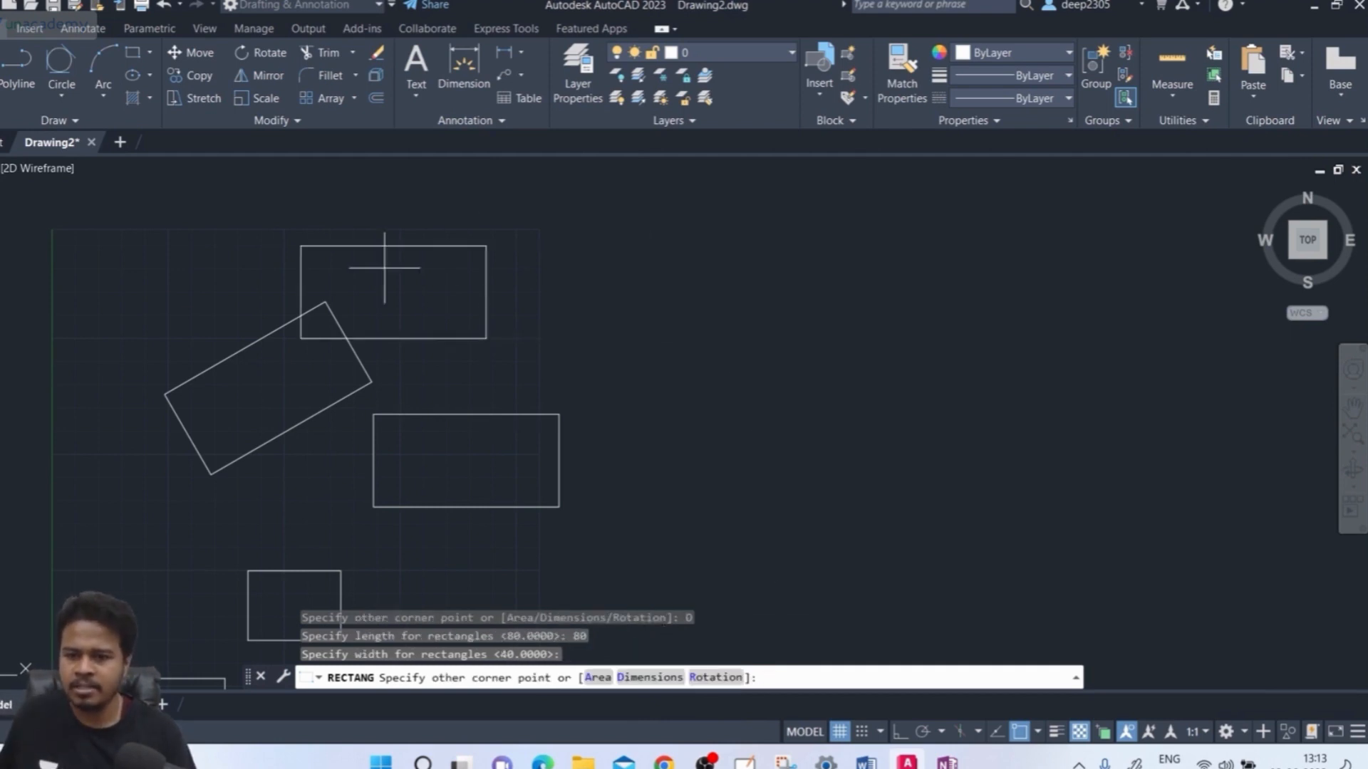
left_click(605, 278)
middle_click_drag(664, 548, 682, 540)
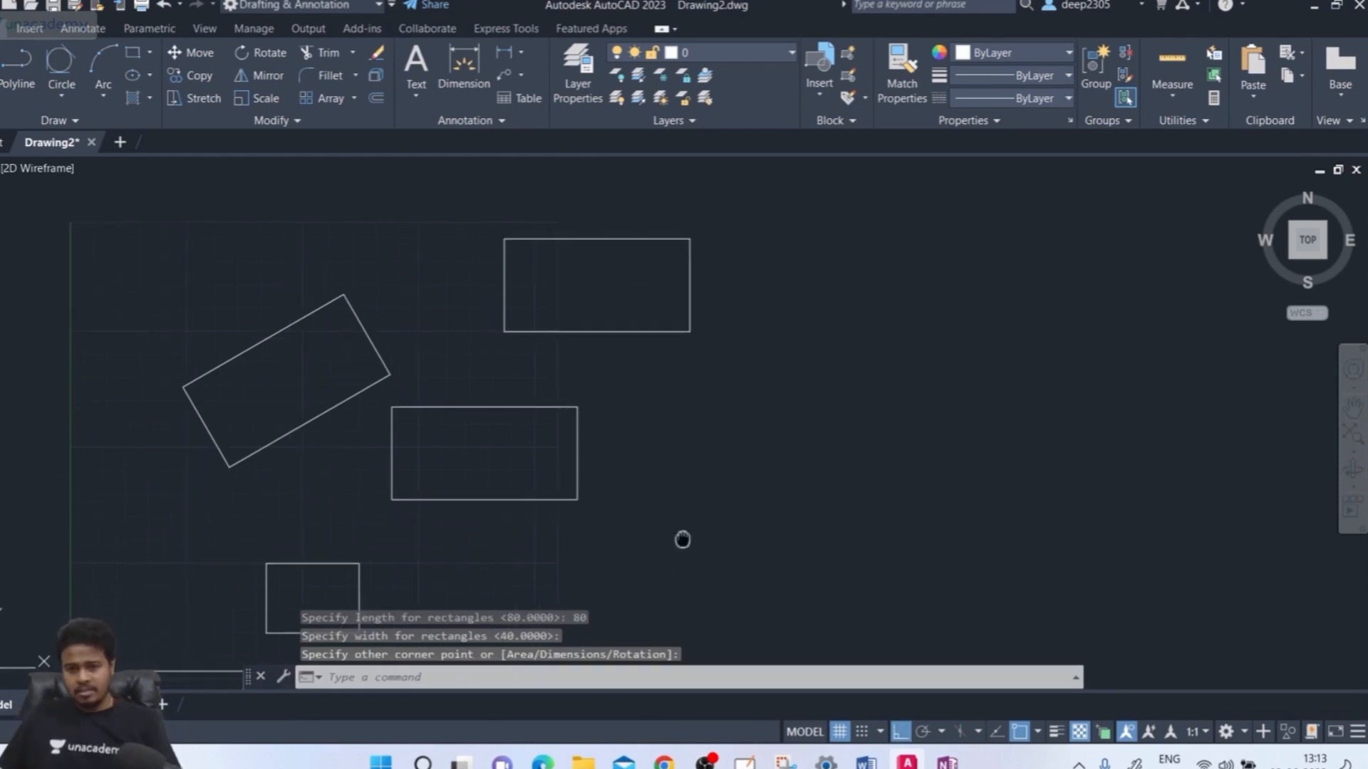
Confirm the top rectangle selects as one object, then delete the tilted rectangle
left_click(770, 251)
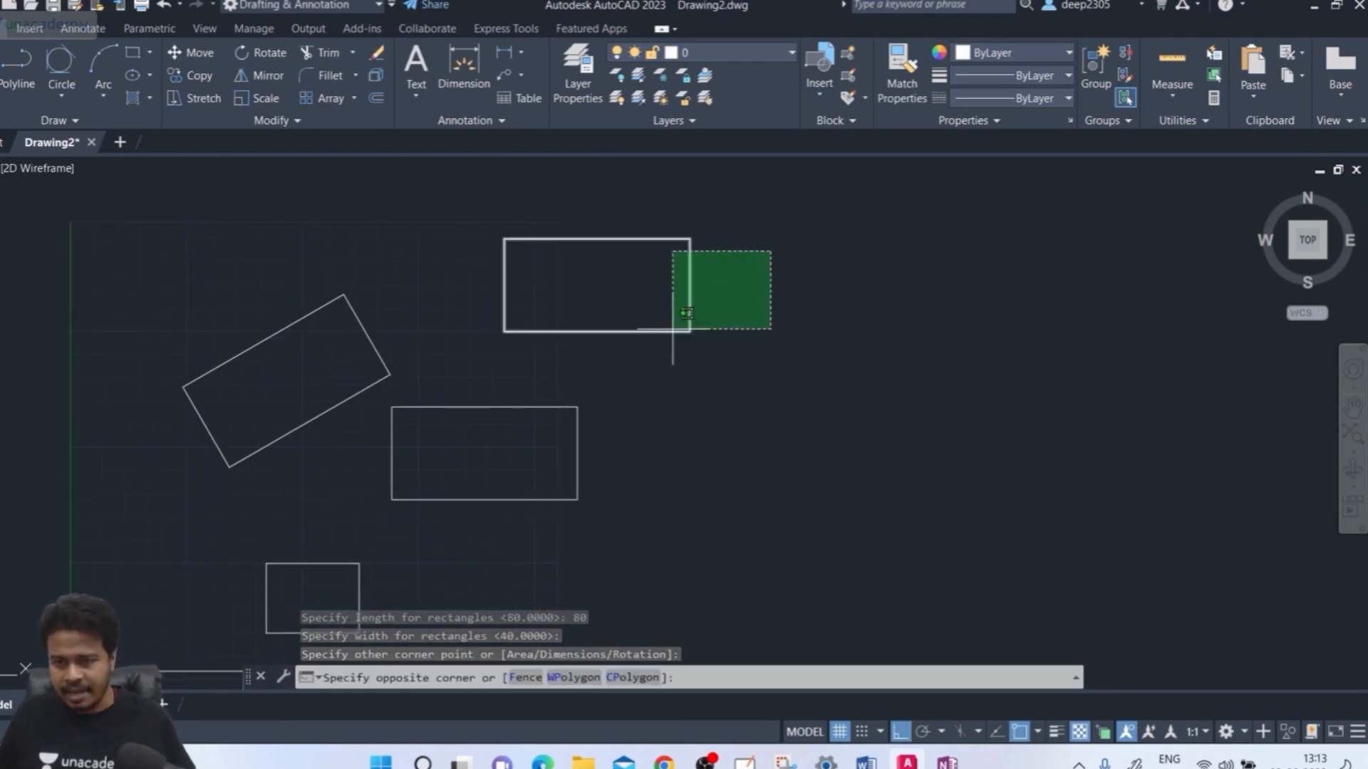
left_click(651, 339)
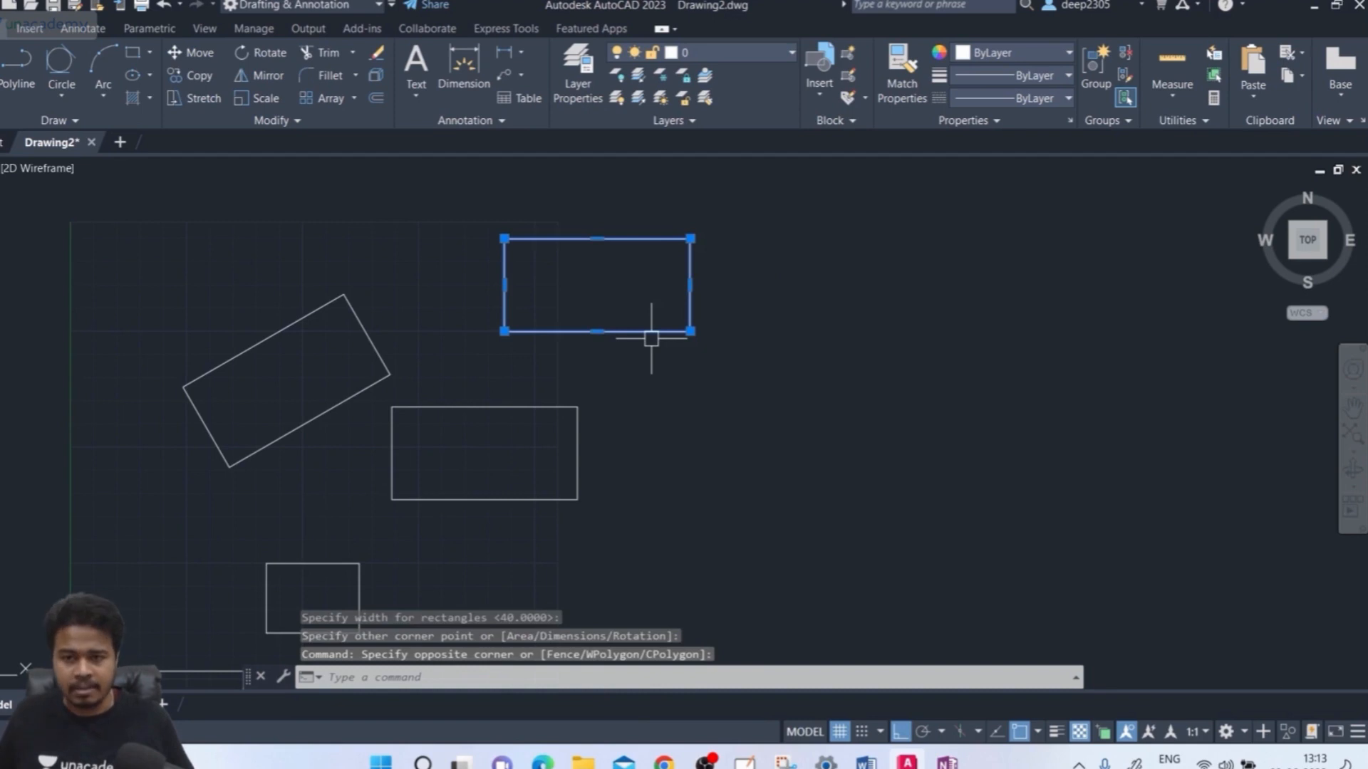
key("Escape")
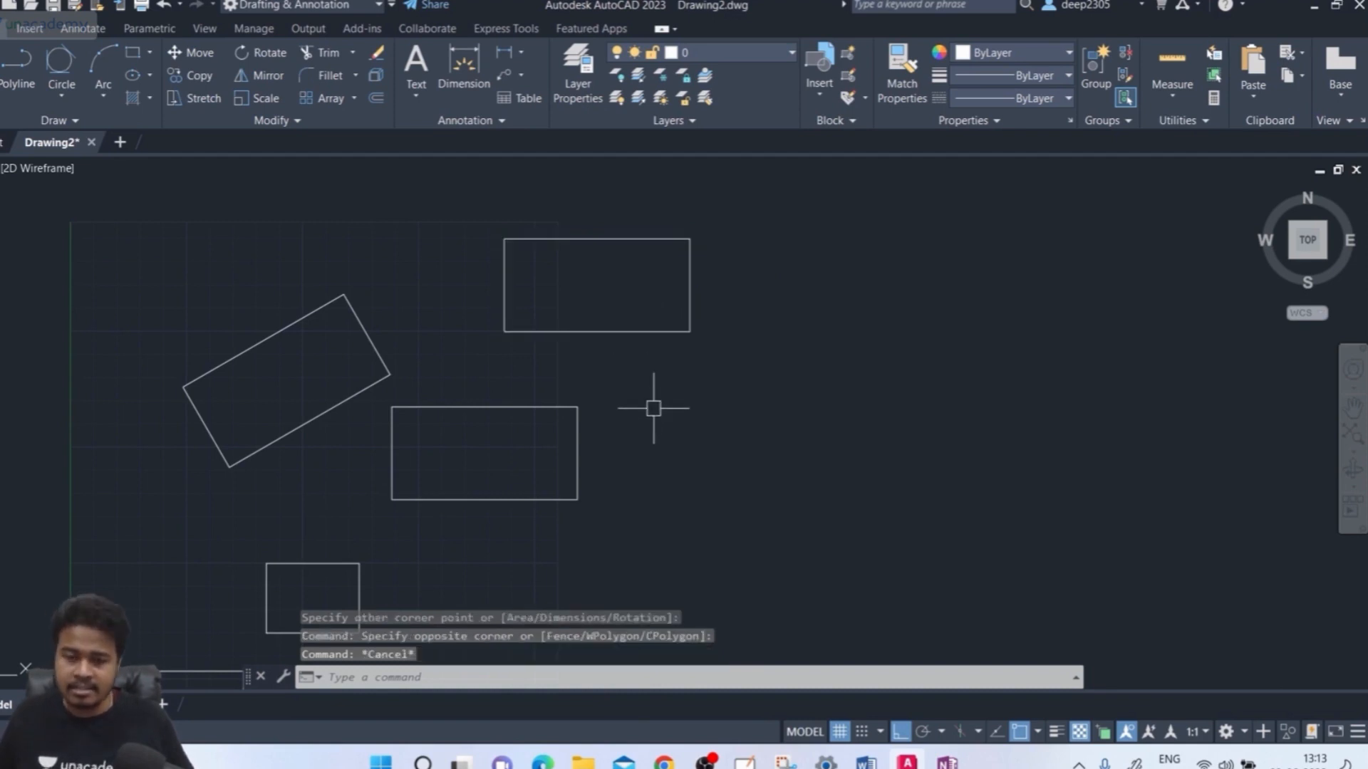
left_click(652, 405)
key("Escape")
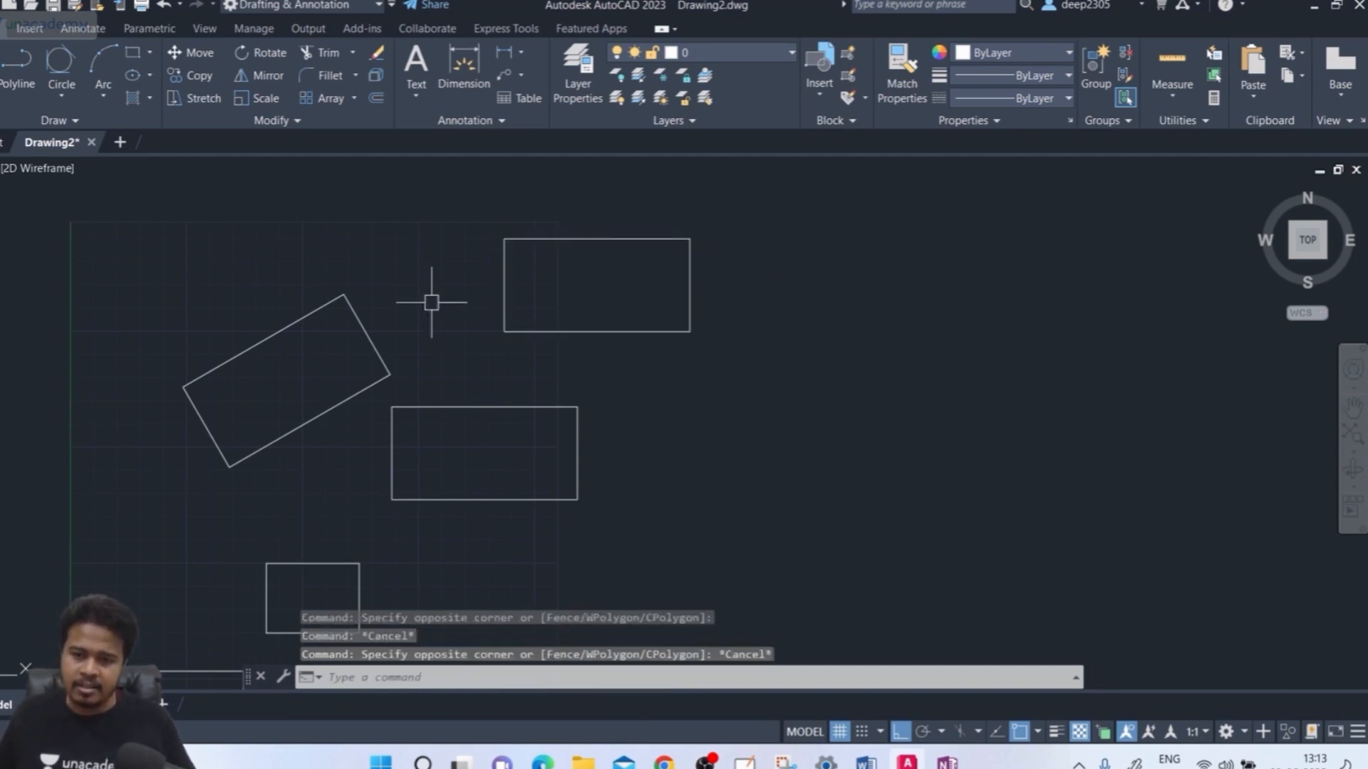
left_click(409, 271)
left_click(298, 330)
key("Delete")
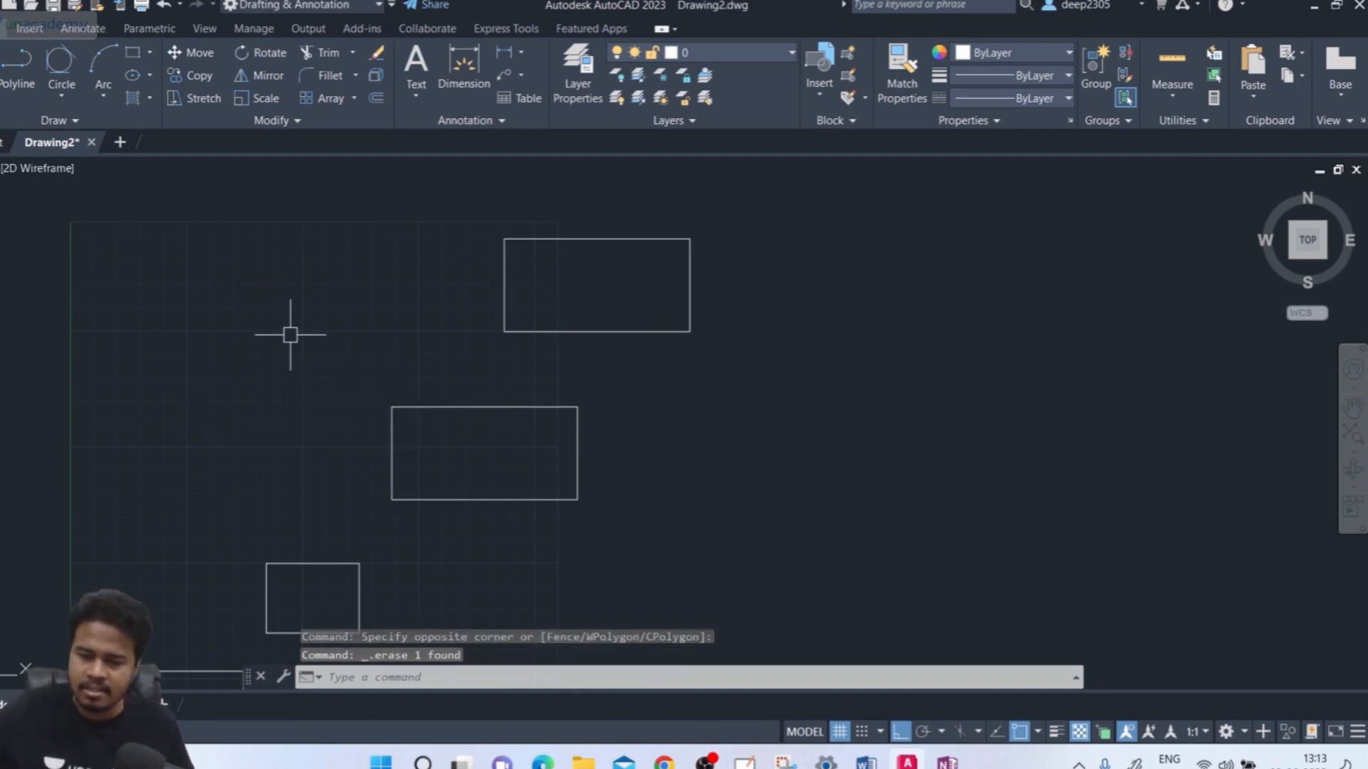
Zoom in and pick the line rectangle's top, right and bottom edges as separate objects
scroll(442, 376, "up", 2)
left_click(507, 424)
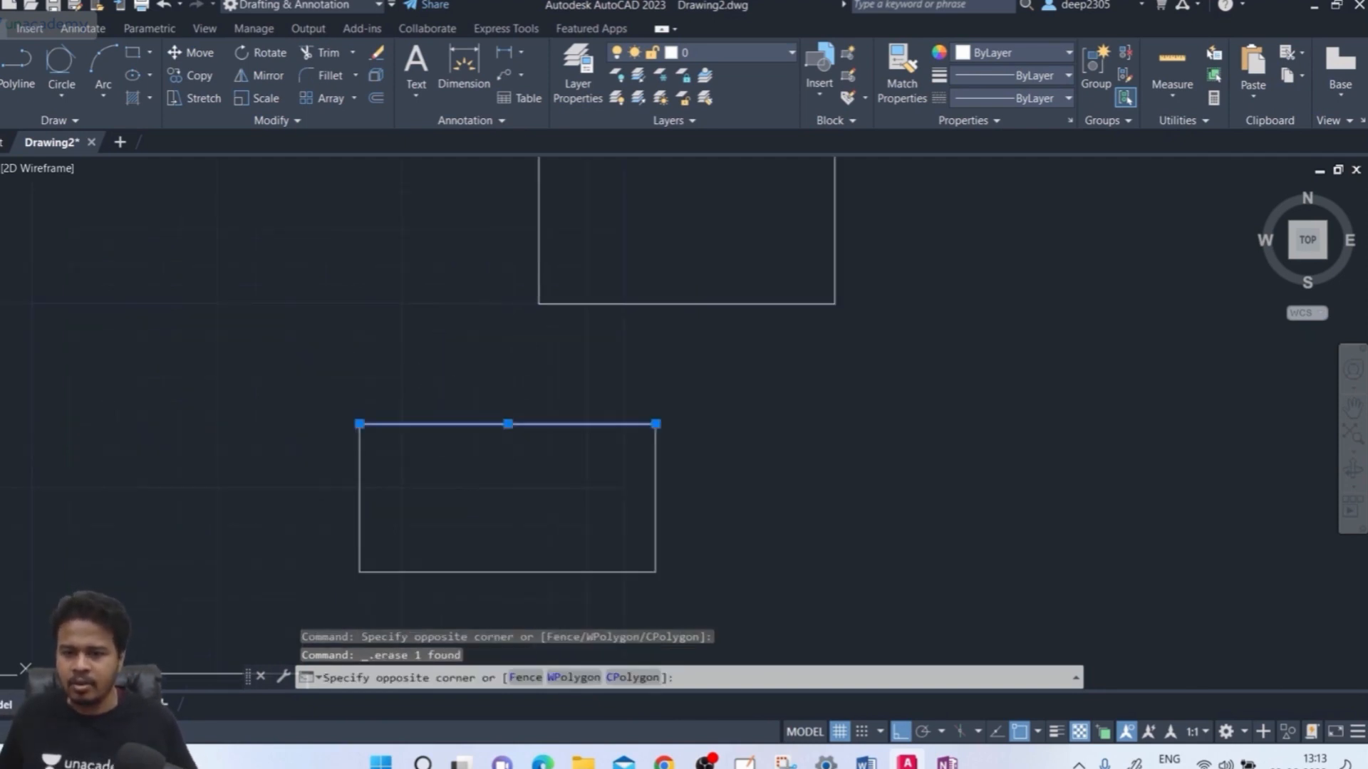
key("Escape")
left_click(715, 464)
left_click(589, 535)
key("Escape")
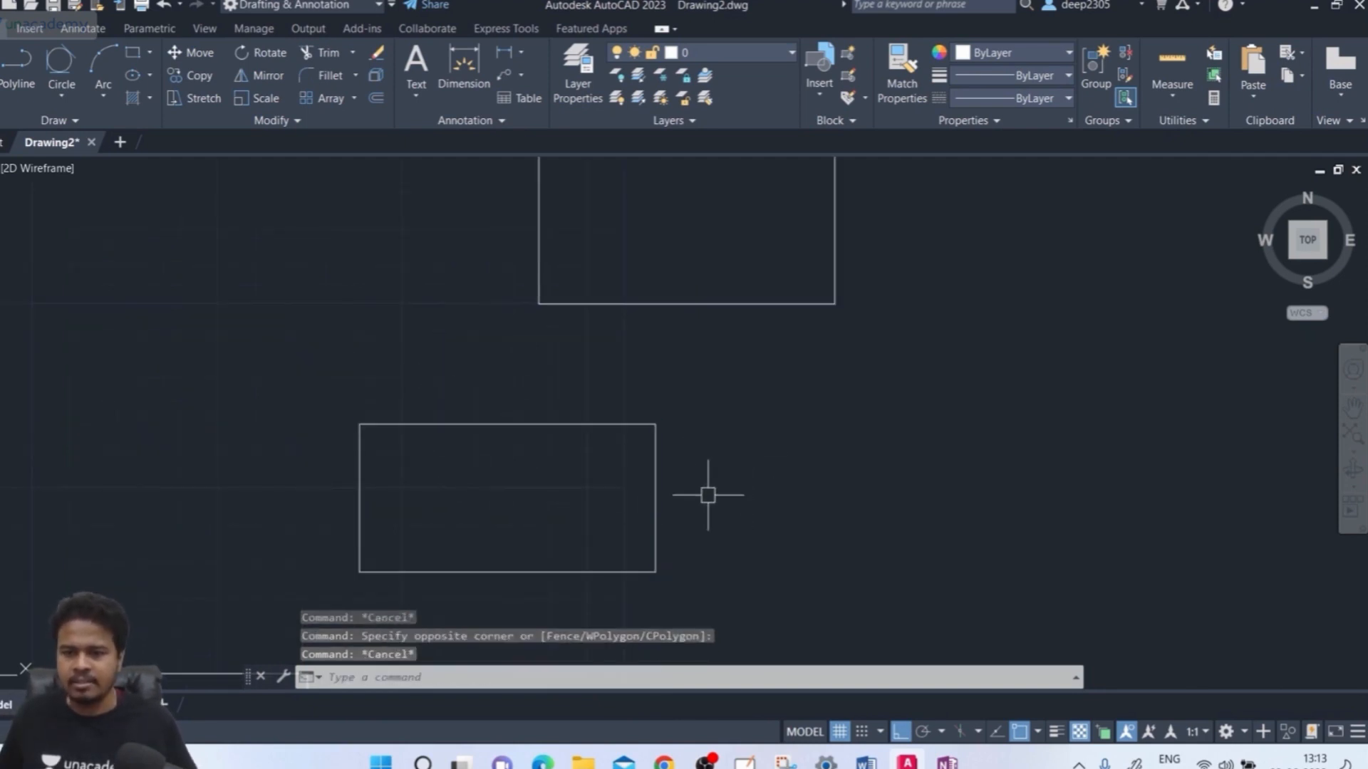
left_click(737, 481)
left_click(627, 524)
left_click(568, 406)
left_click(555, 439)
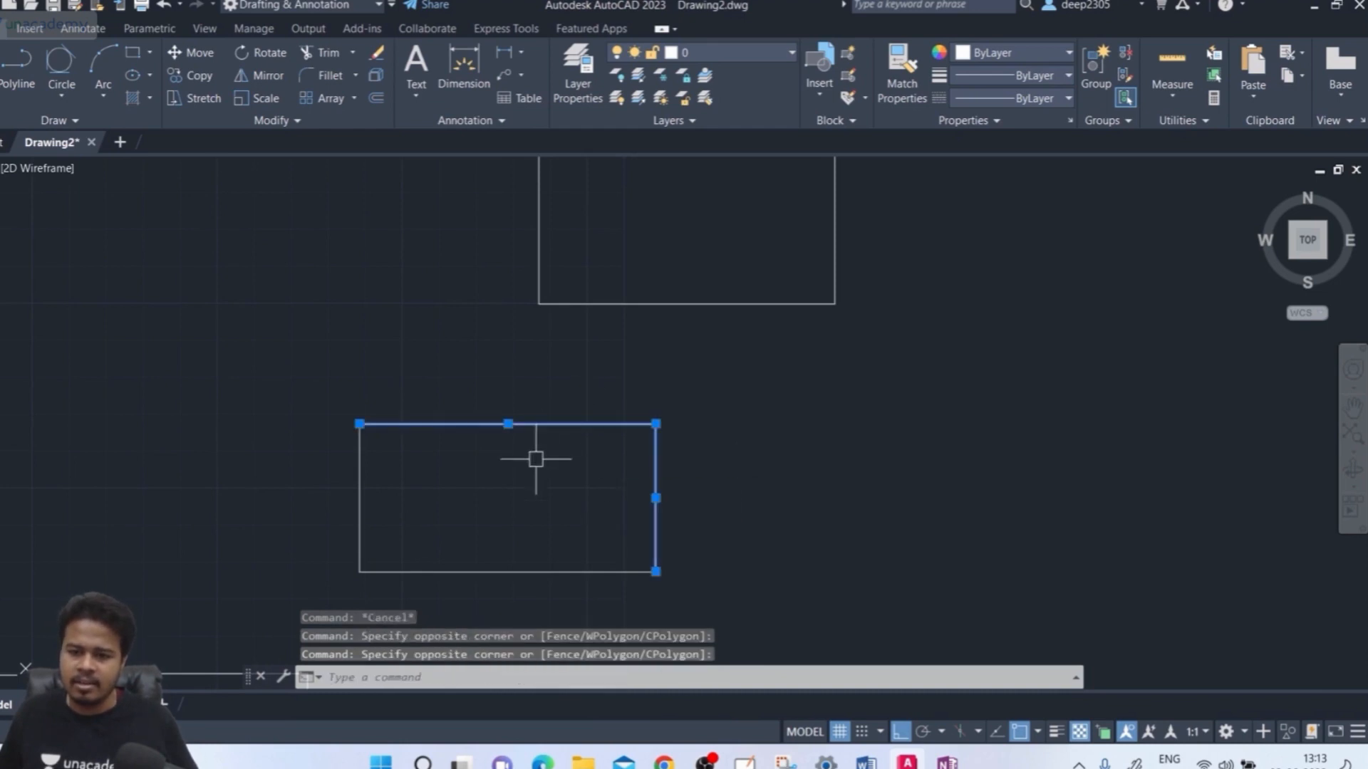
left_click(515, 527)
left_click(482, 589)
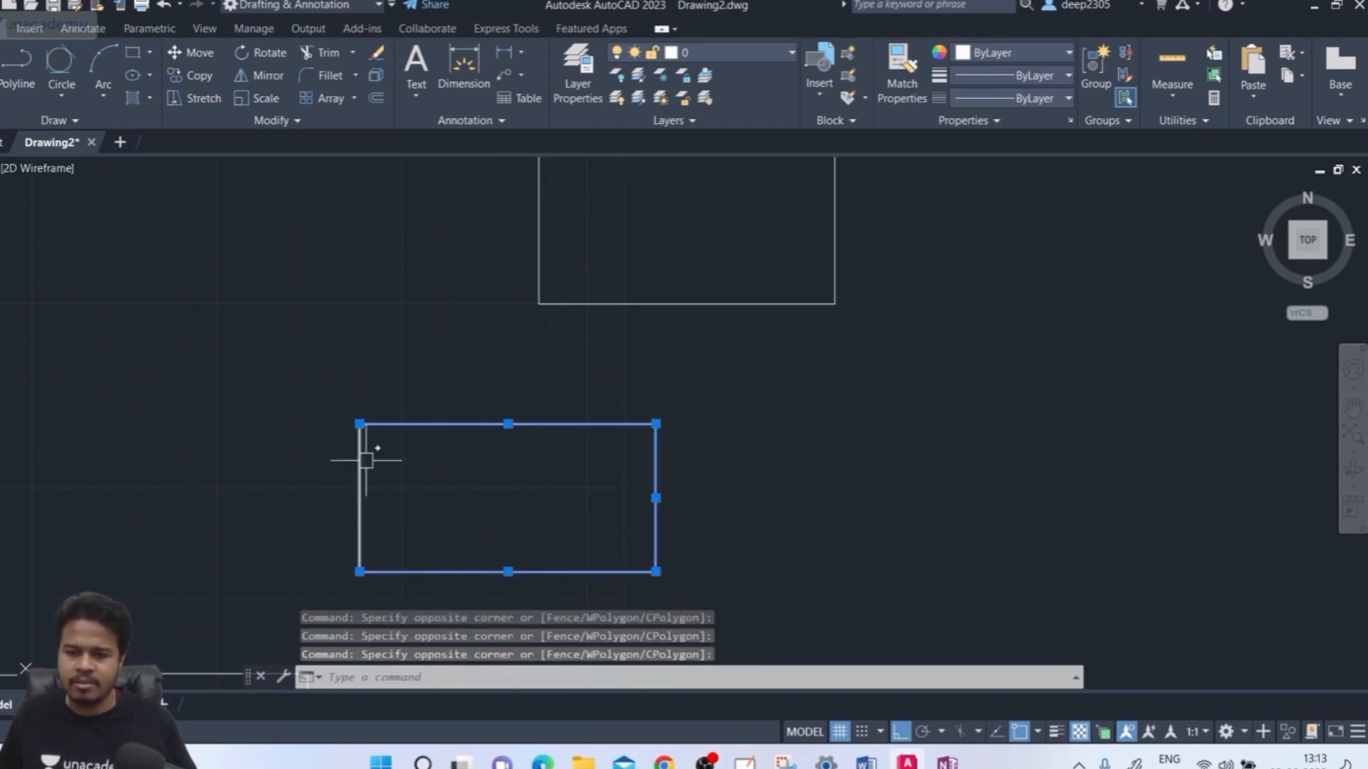
Reselect the right, top and remaining edges, then the right edge alone, confirming four separate lines
left_click(392, 471)
key("Escape")
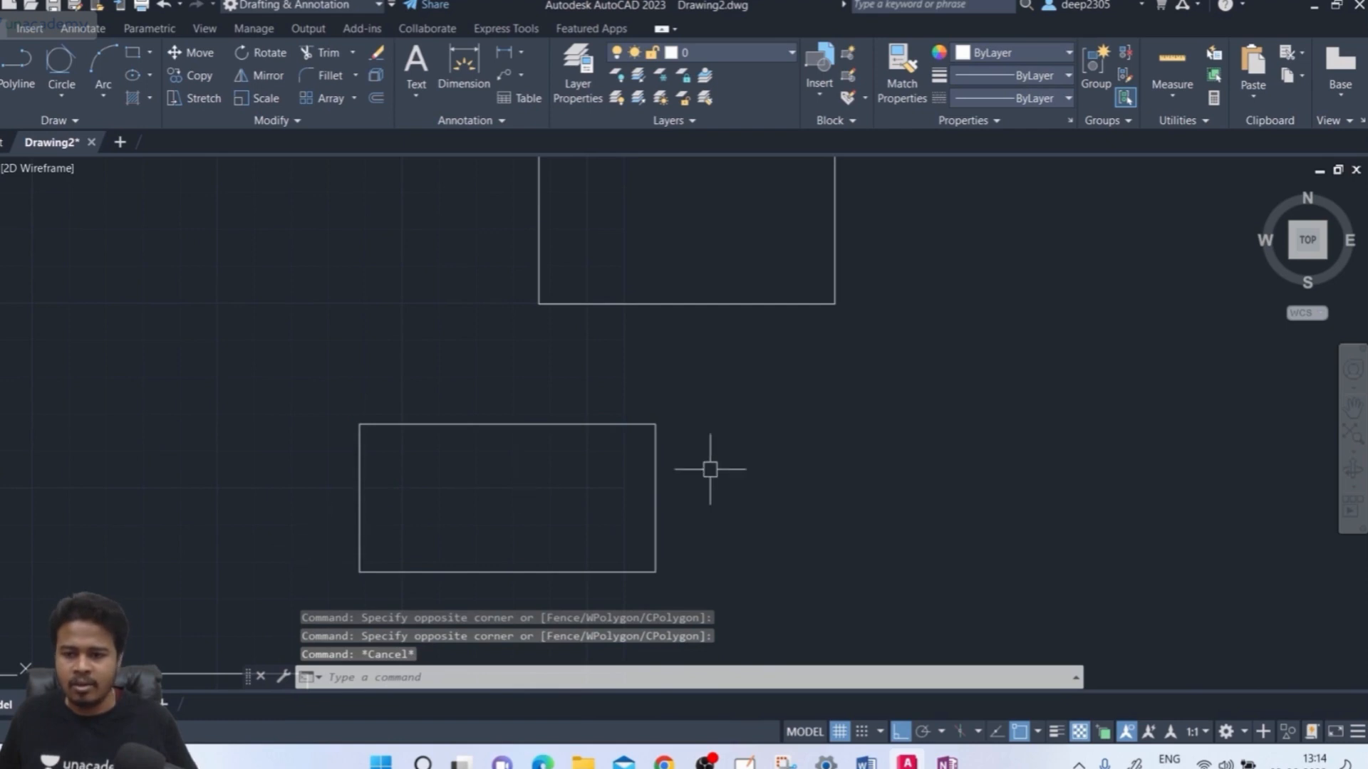
left_click(743, 477)
left_click(649, 516)
left_click(578, 404)
left_click(545, 457)
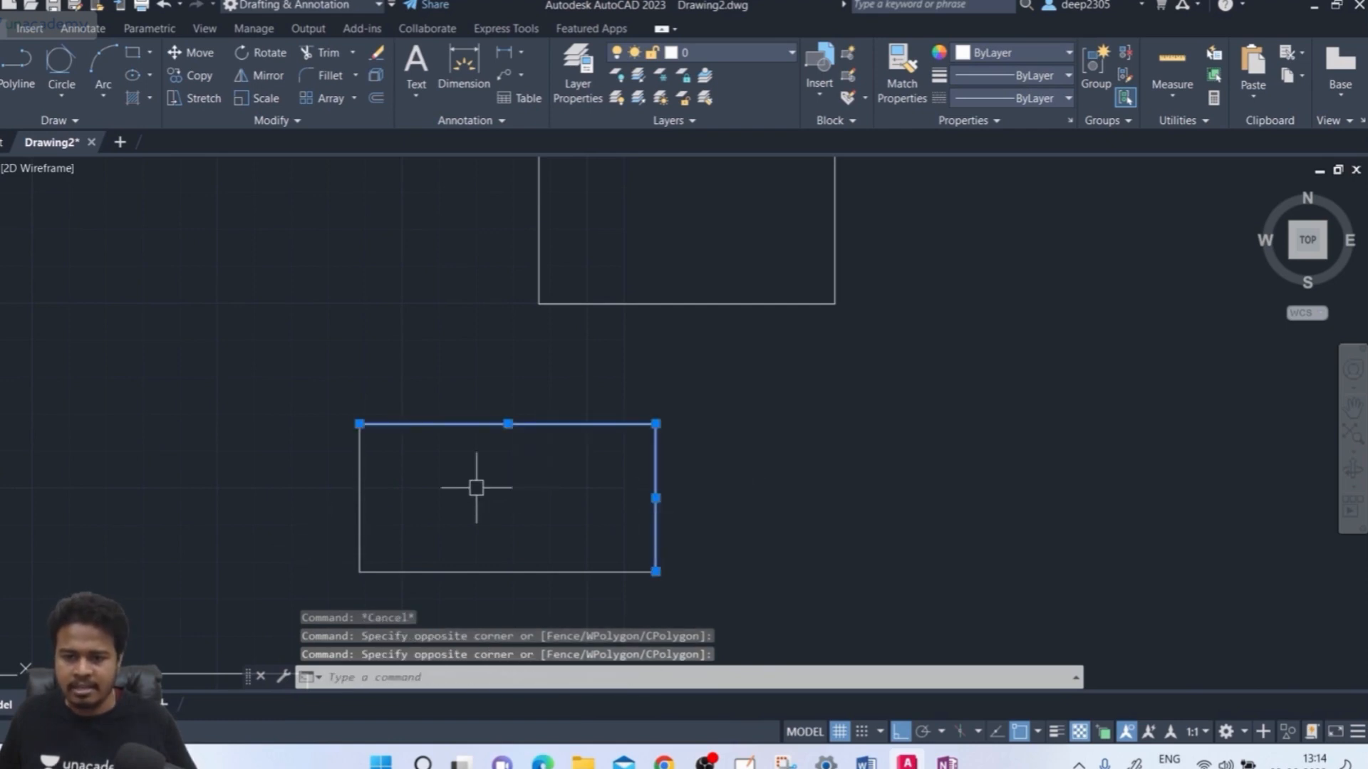
left_click(305, 504)
key("Escape")
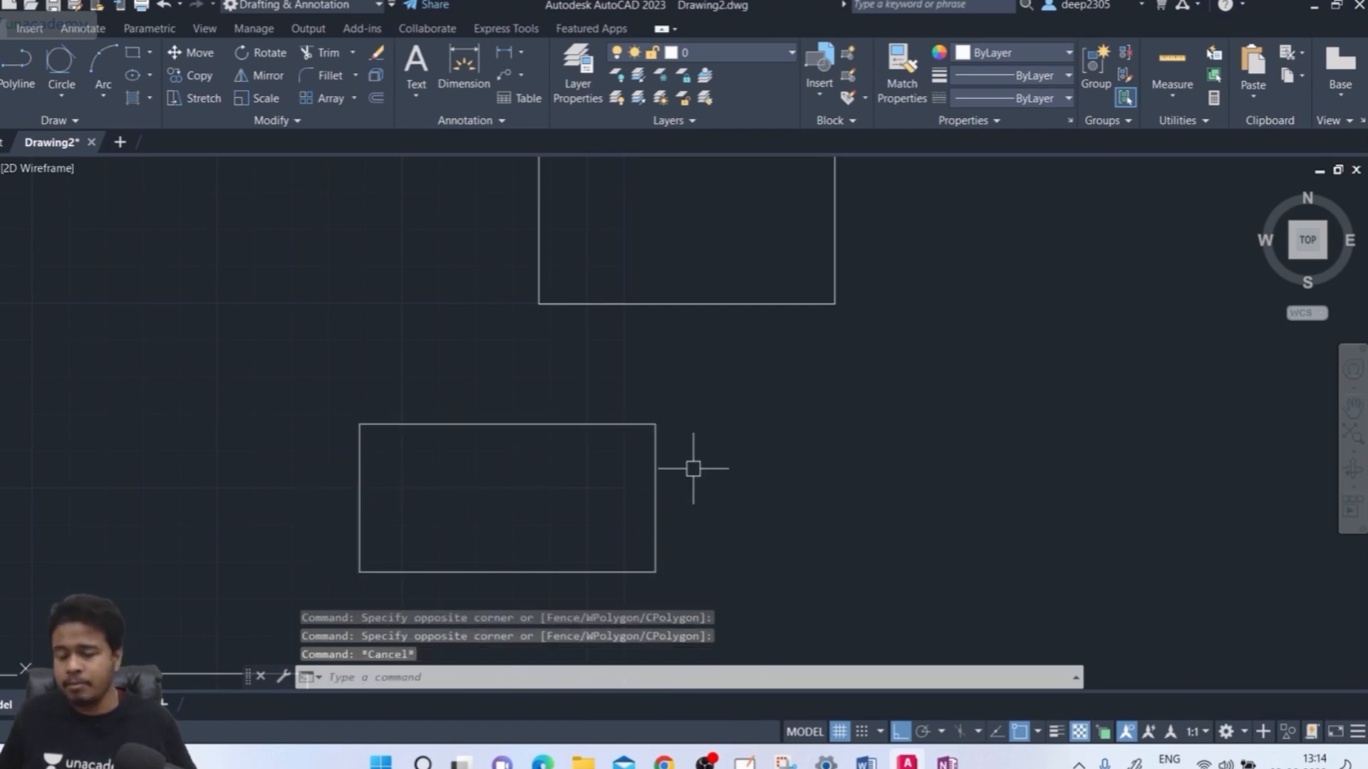
left_click(701, 469)
left_click(621, 502)
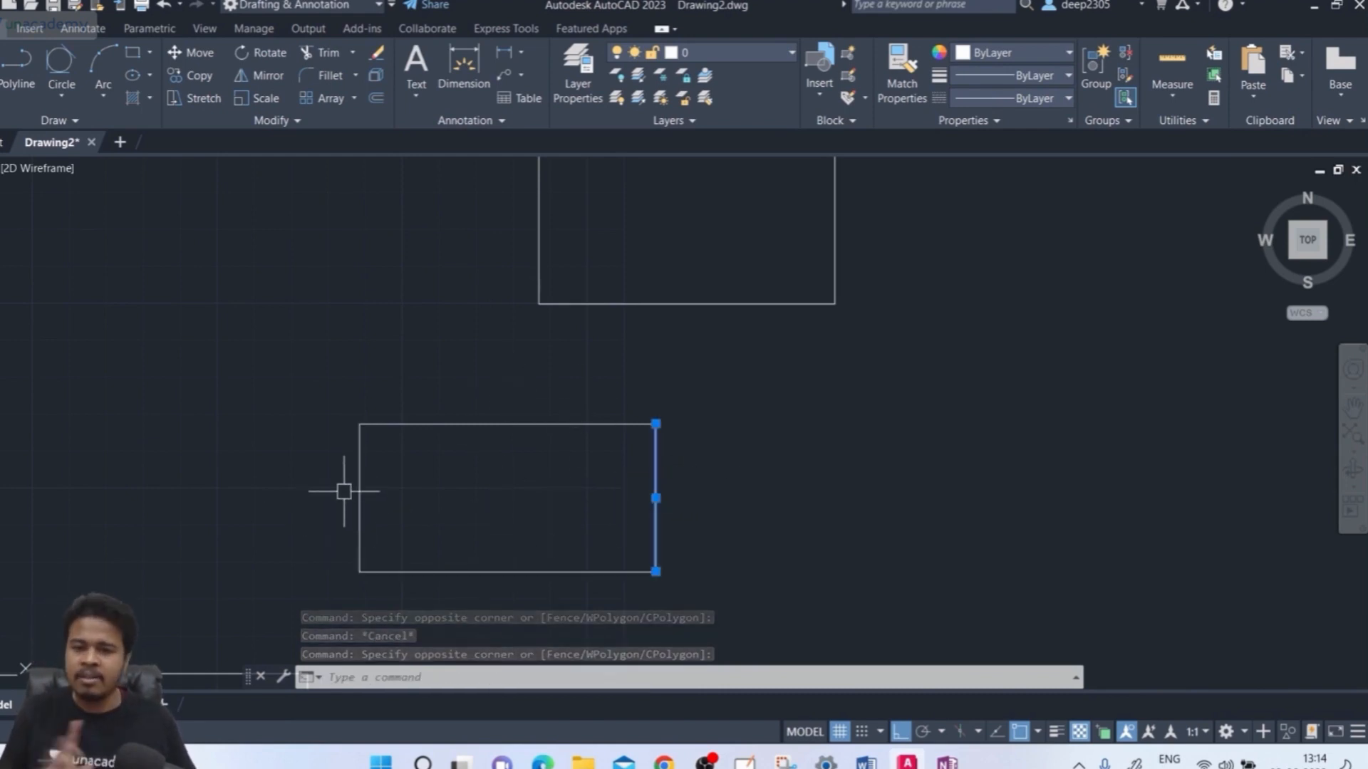
key("Escape")
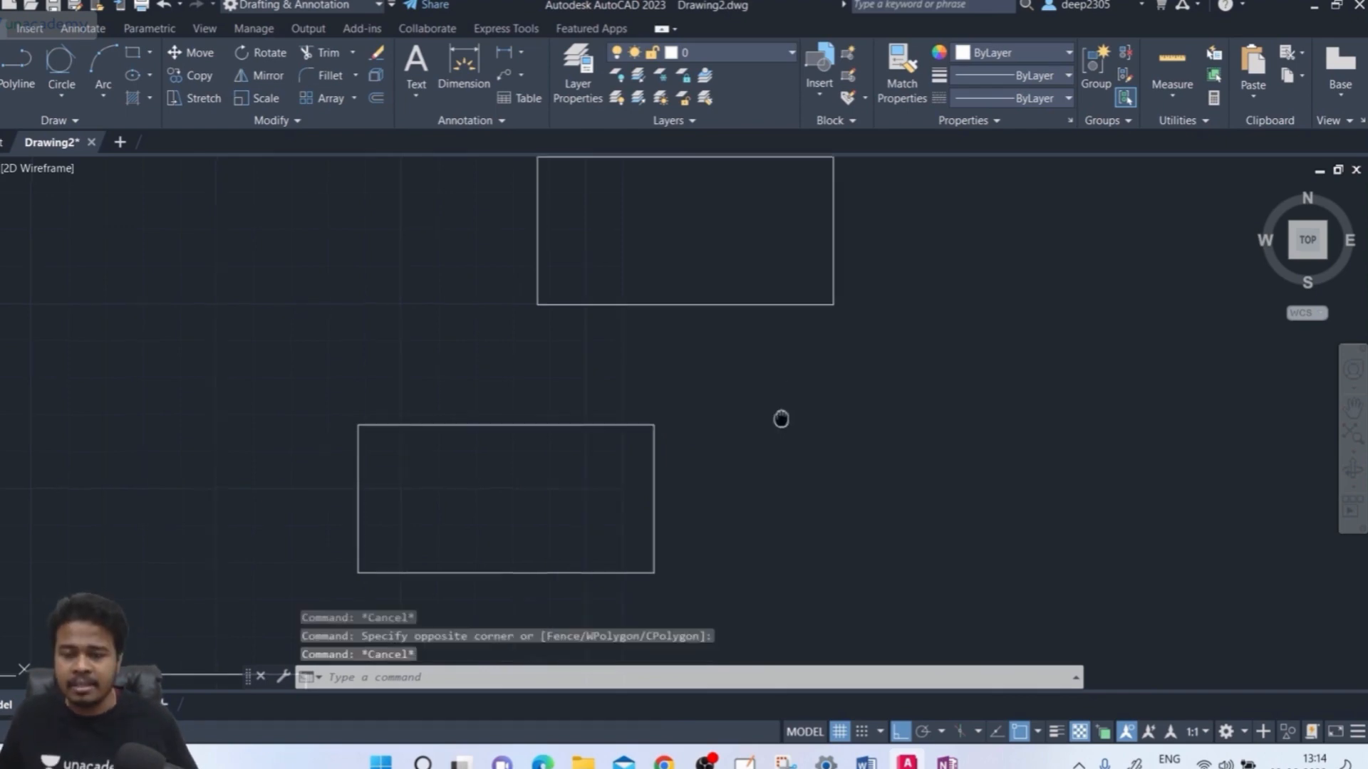
middle_click_drag(781, 419, 745, 479)
middle_click_drag(802, 421, 803, 400)
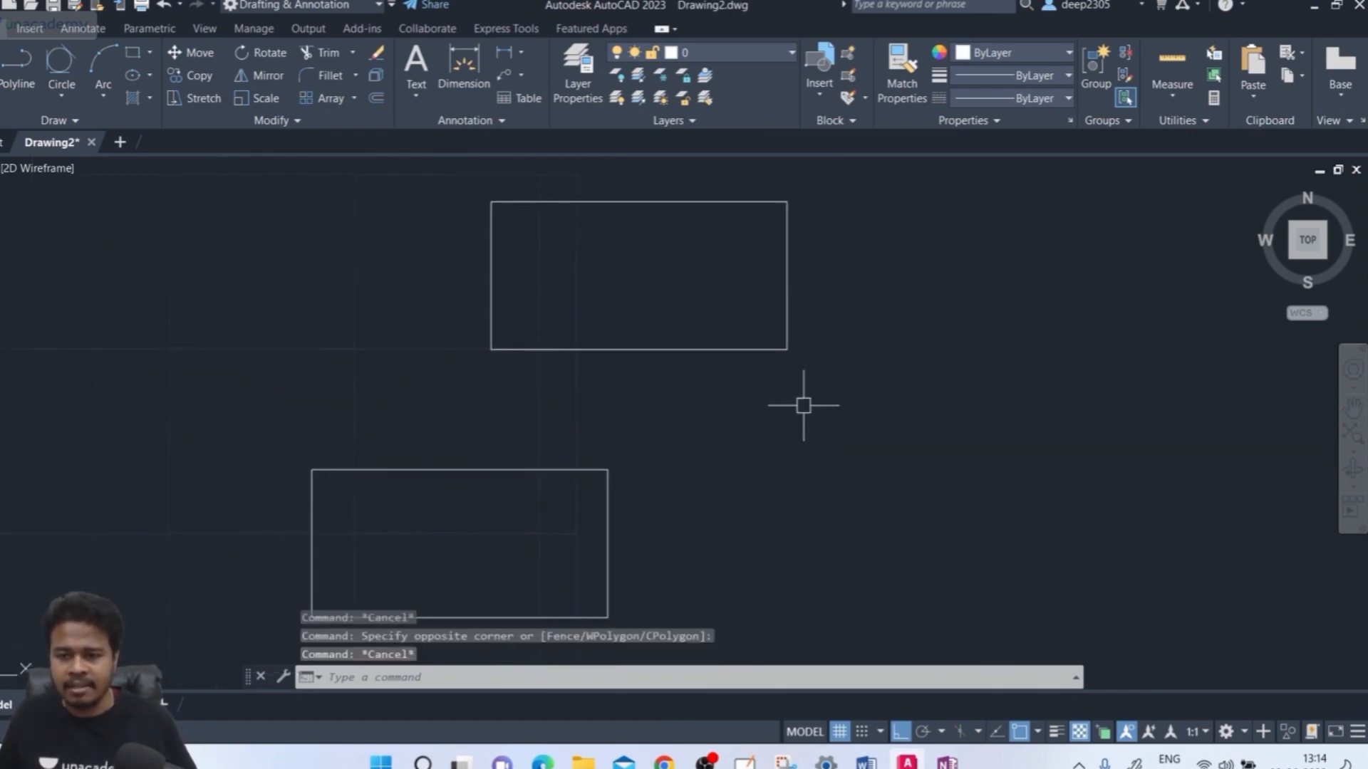
left_click(817, 258)
left_click(737, 292)
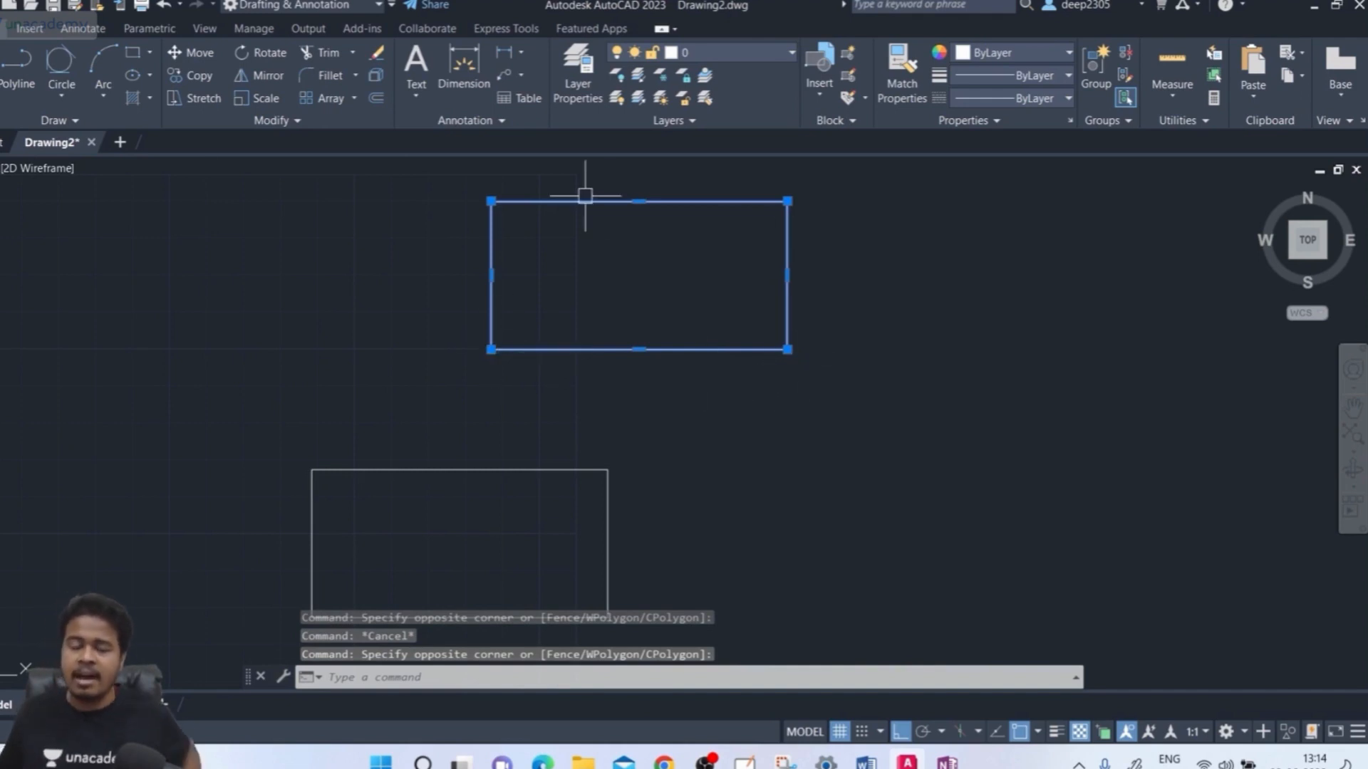
mouse_move(584, 195)
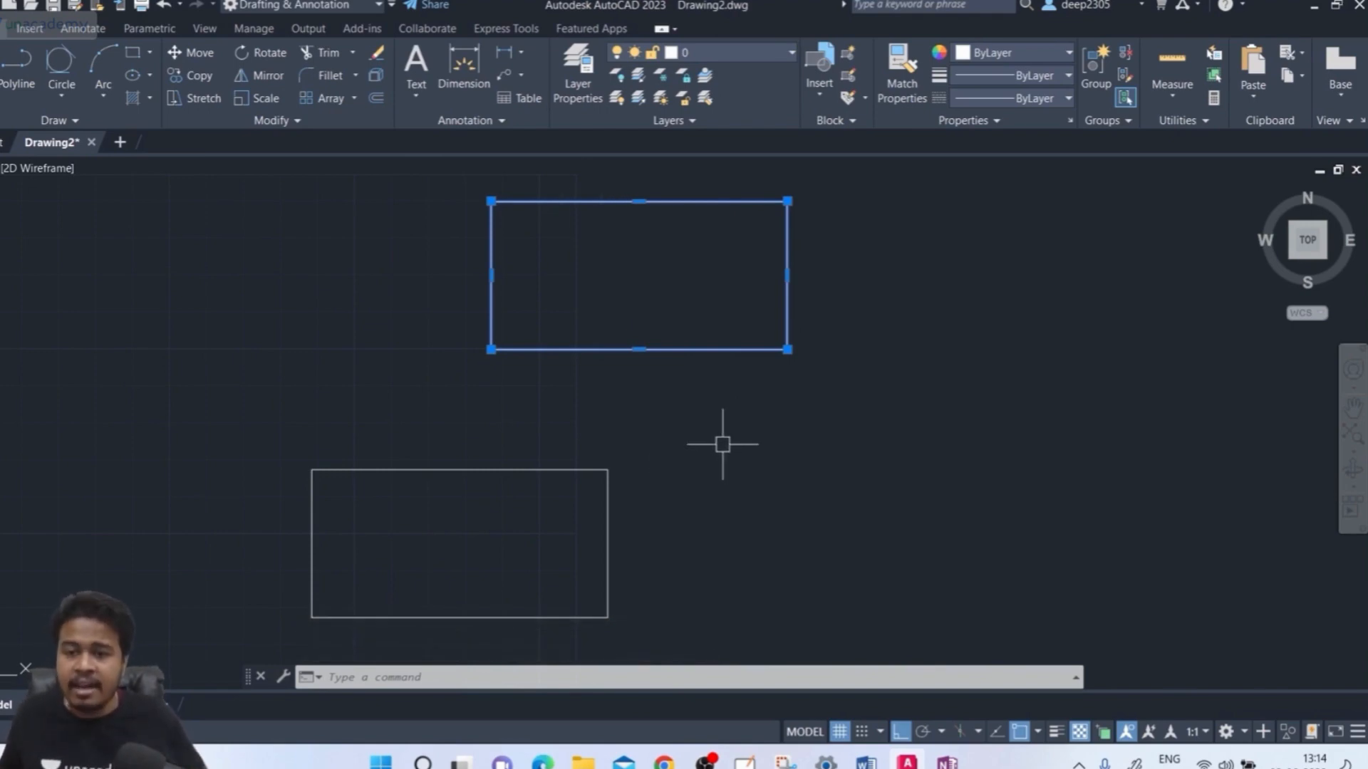
key("Escape")
left_click(759, 317)
left_click(703, 409)
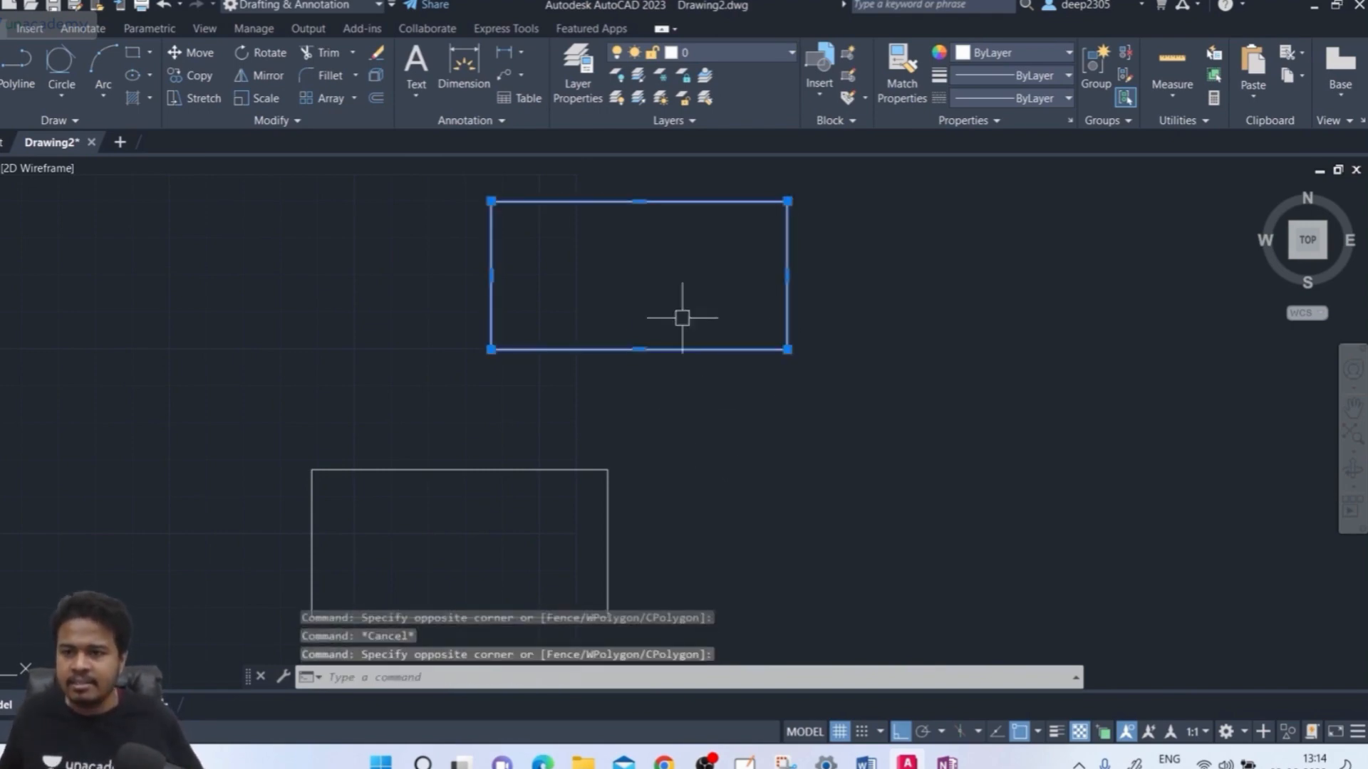
middle_click_drag(690, 362, 708, 348)
key("Escape")
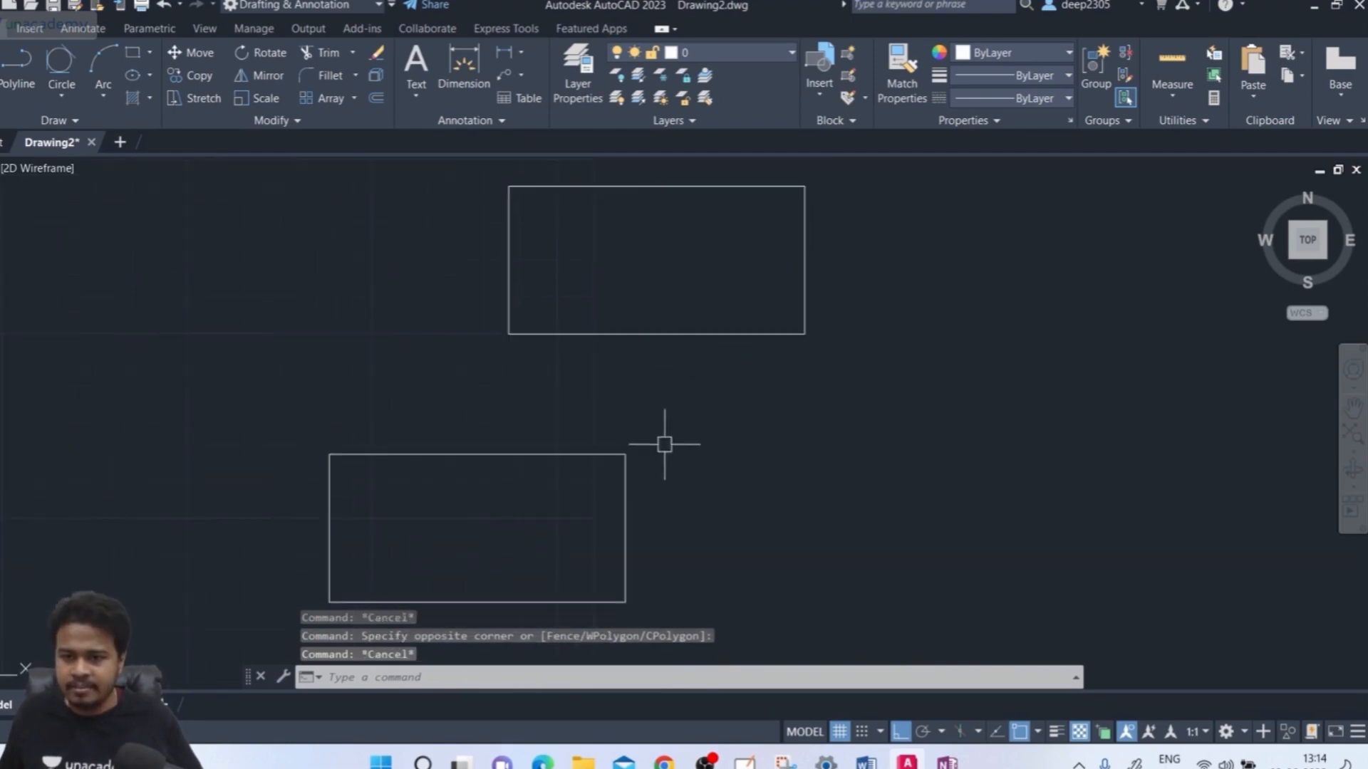
left_click(664, 494)
left_click(609, 527)
left_click(507, 426)
left_click(453, 492)
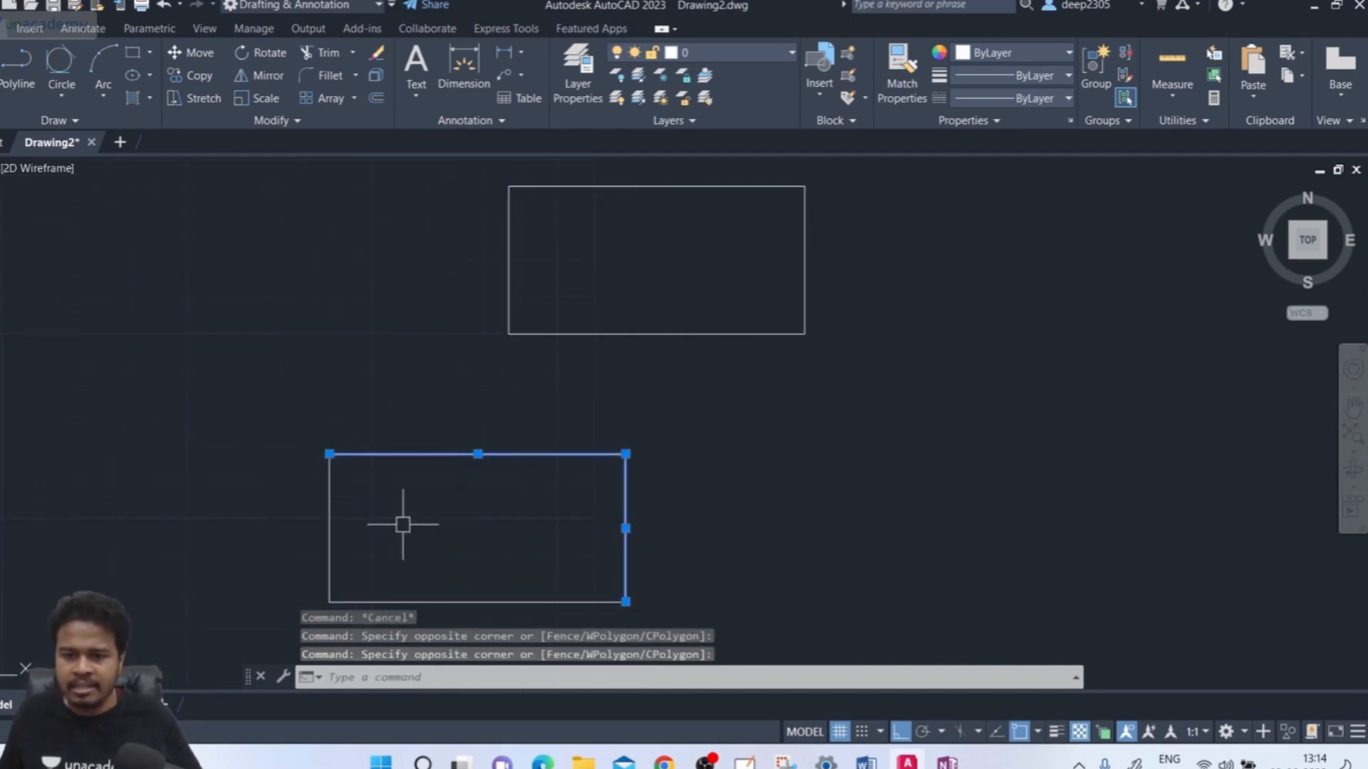
left_click(404, 524)
left_click(305, 539)
left_click(520, 566)
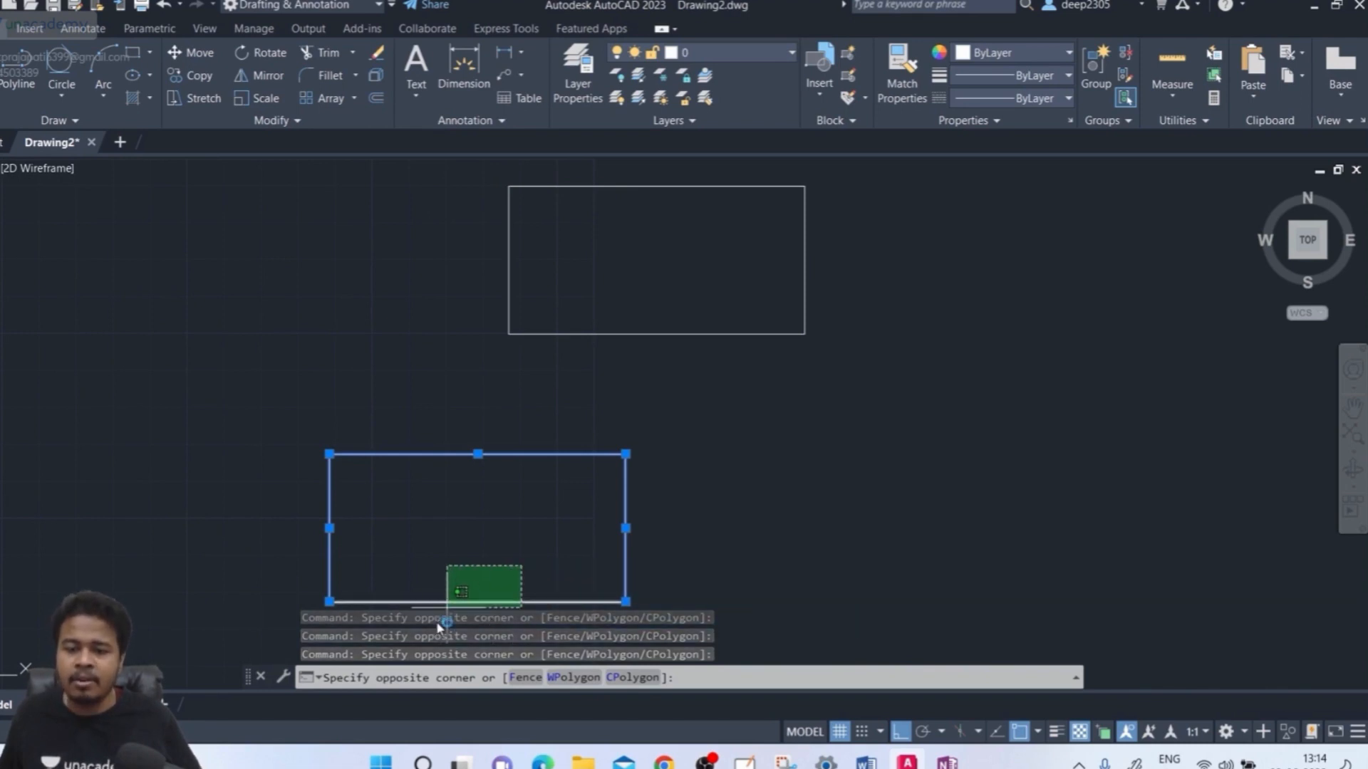
key("Escape")
middle_click_drag(452, 565, 474, 449)
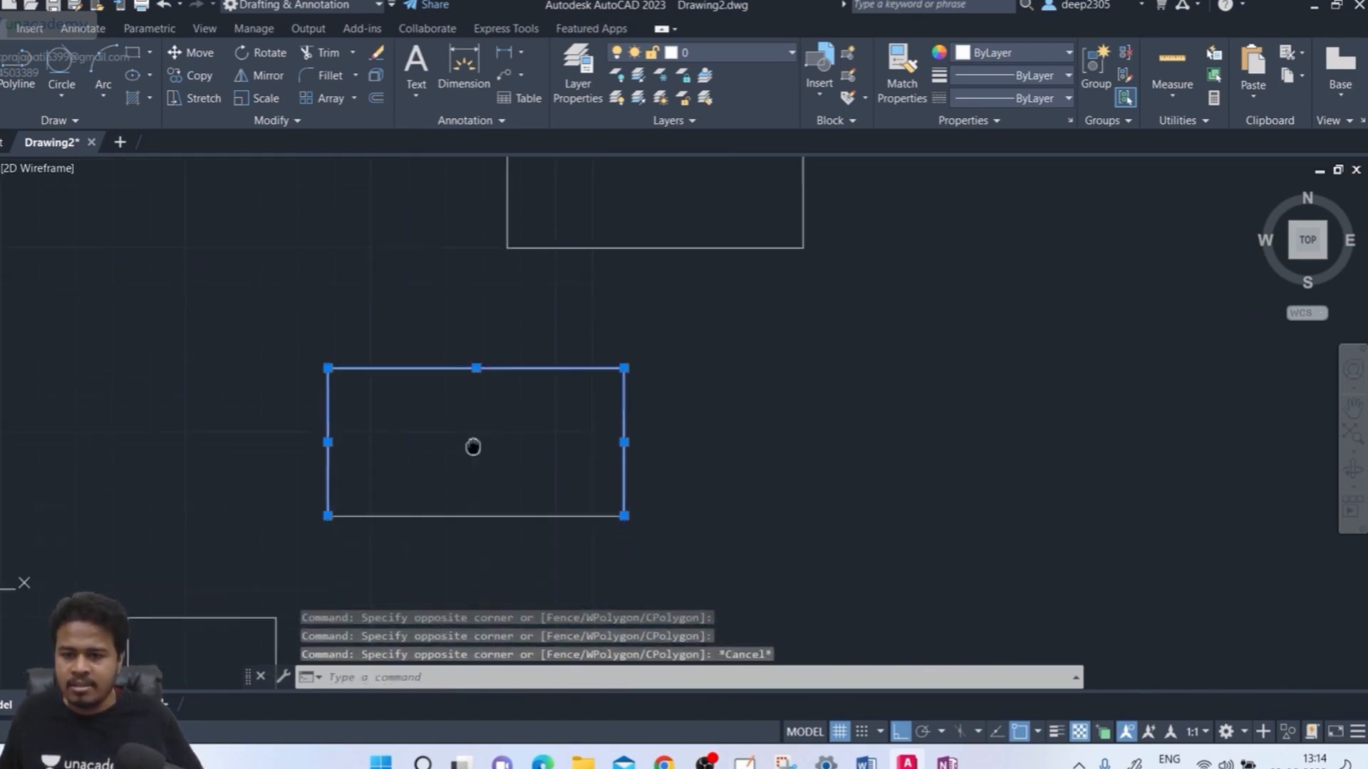
key("Escape")
middle_click_drag(669, 419, 675, 467)
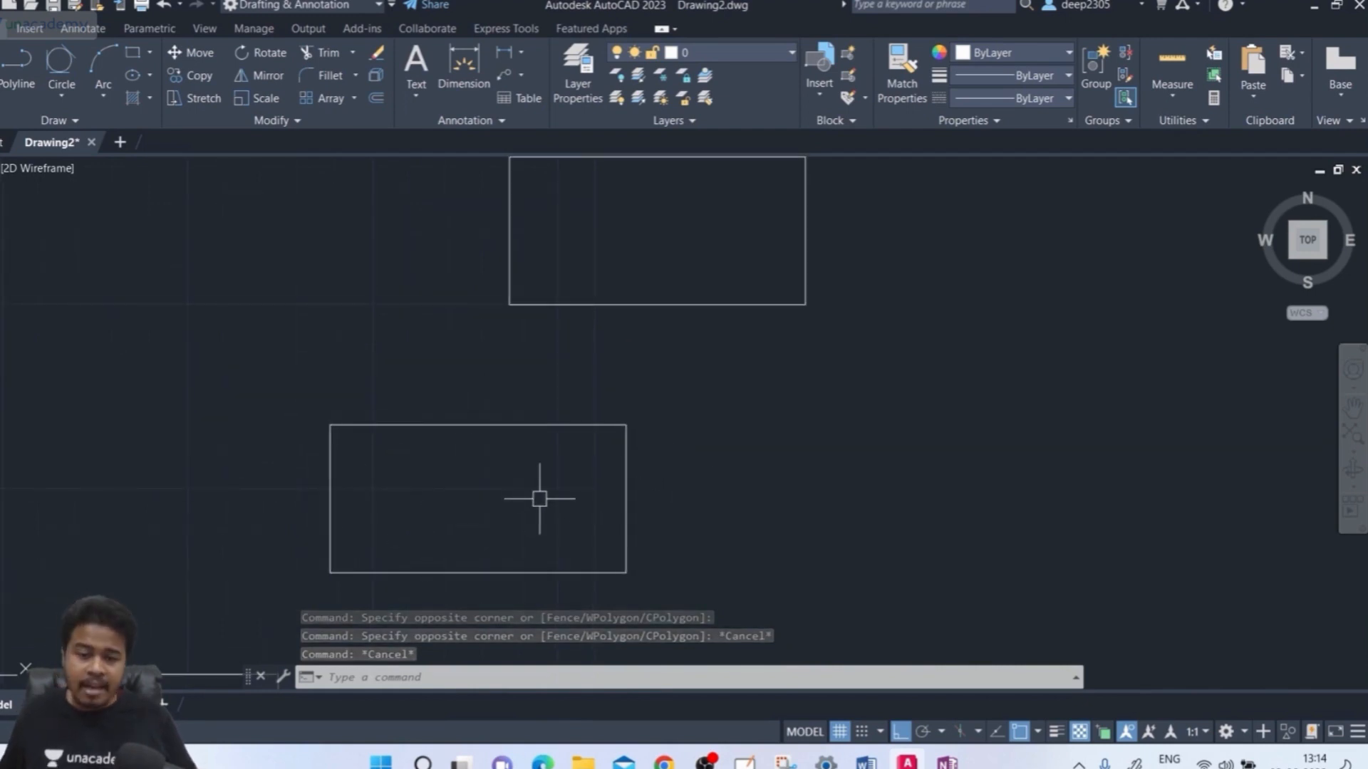
Use JOIN on the lower rectangle's right, top, left and bottom edges to make one polyline
type("j")
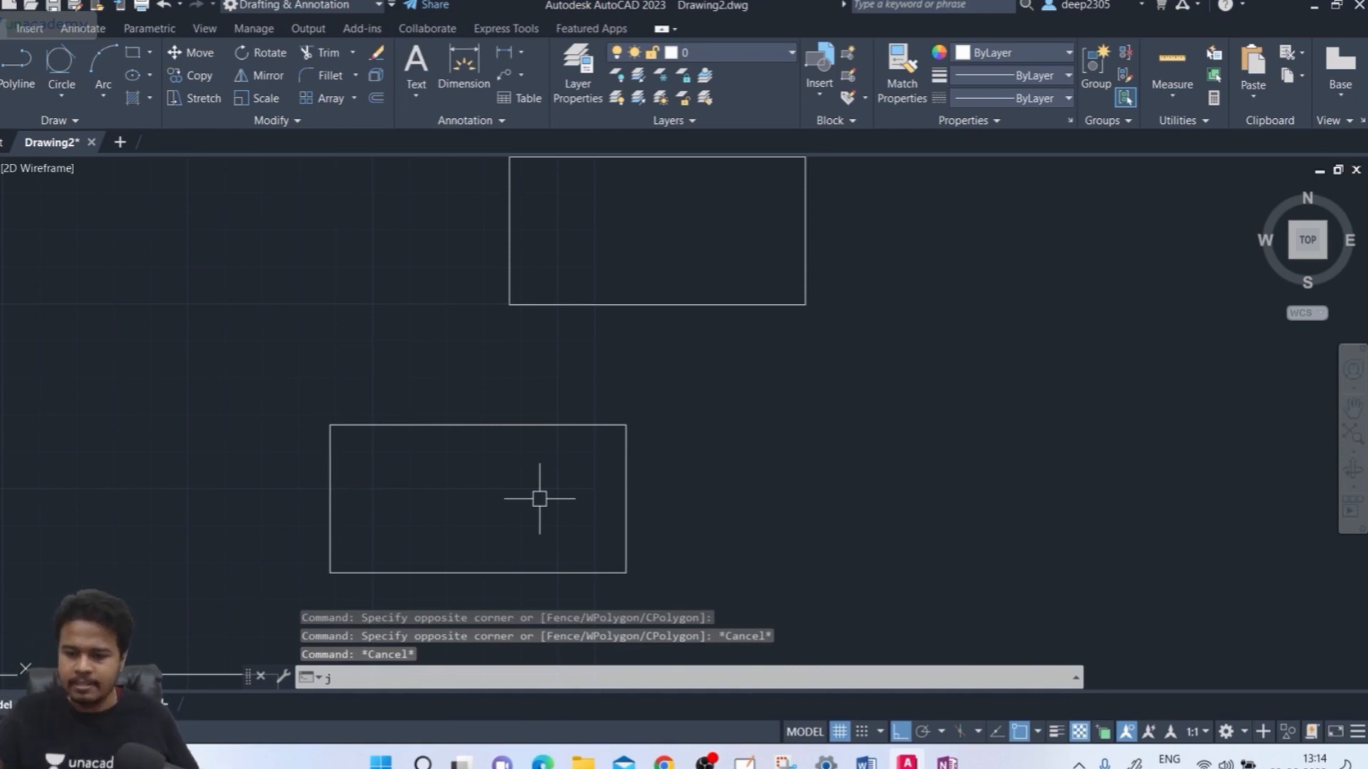
type("oin")
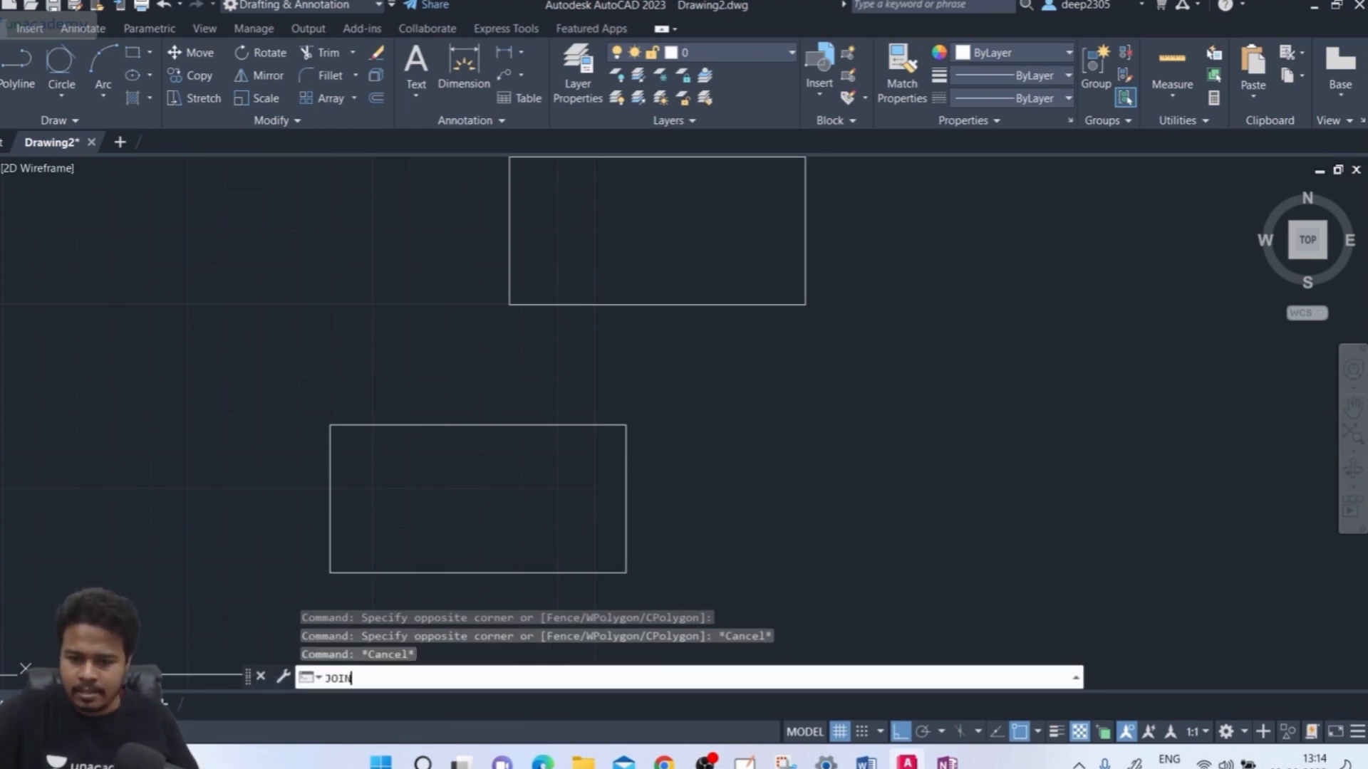
key("Return")
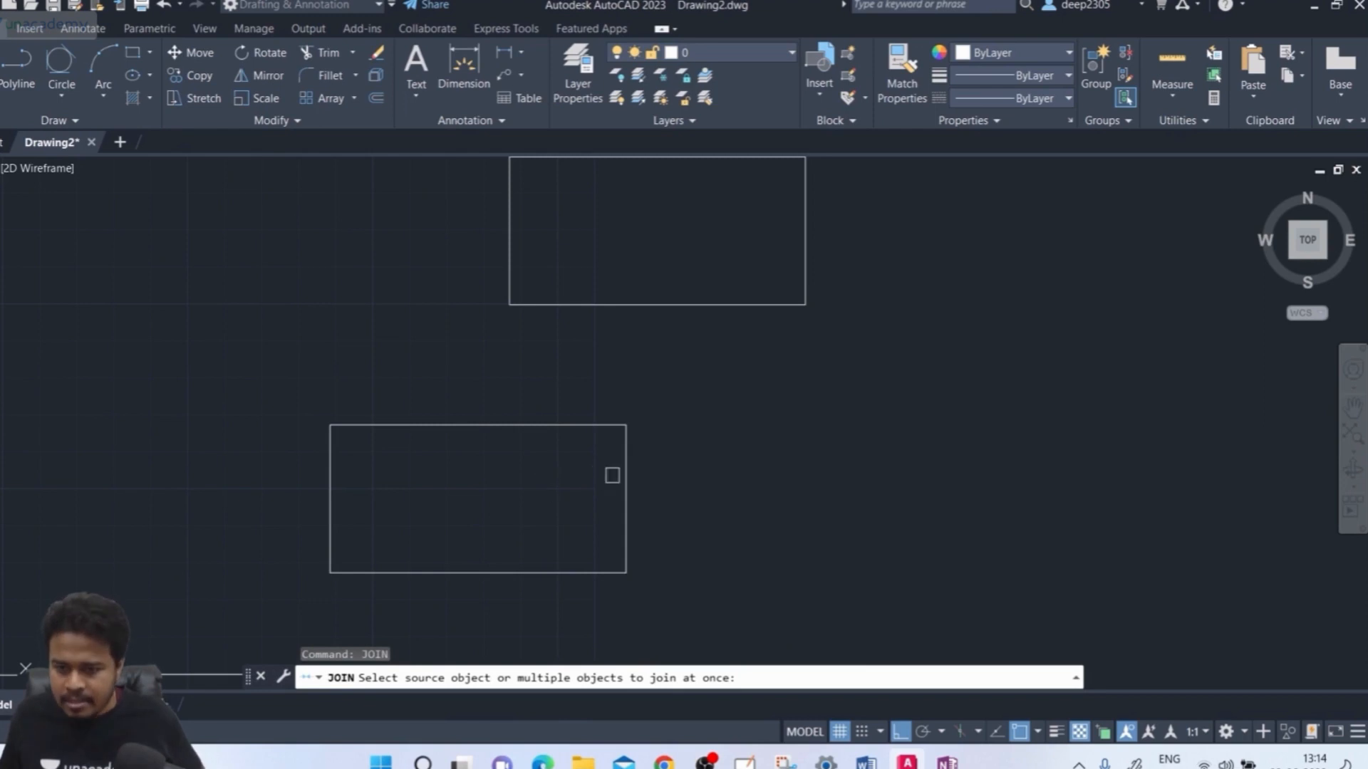
left_click(625, 466)
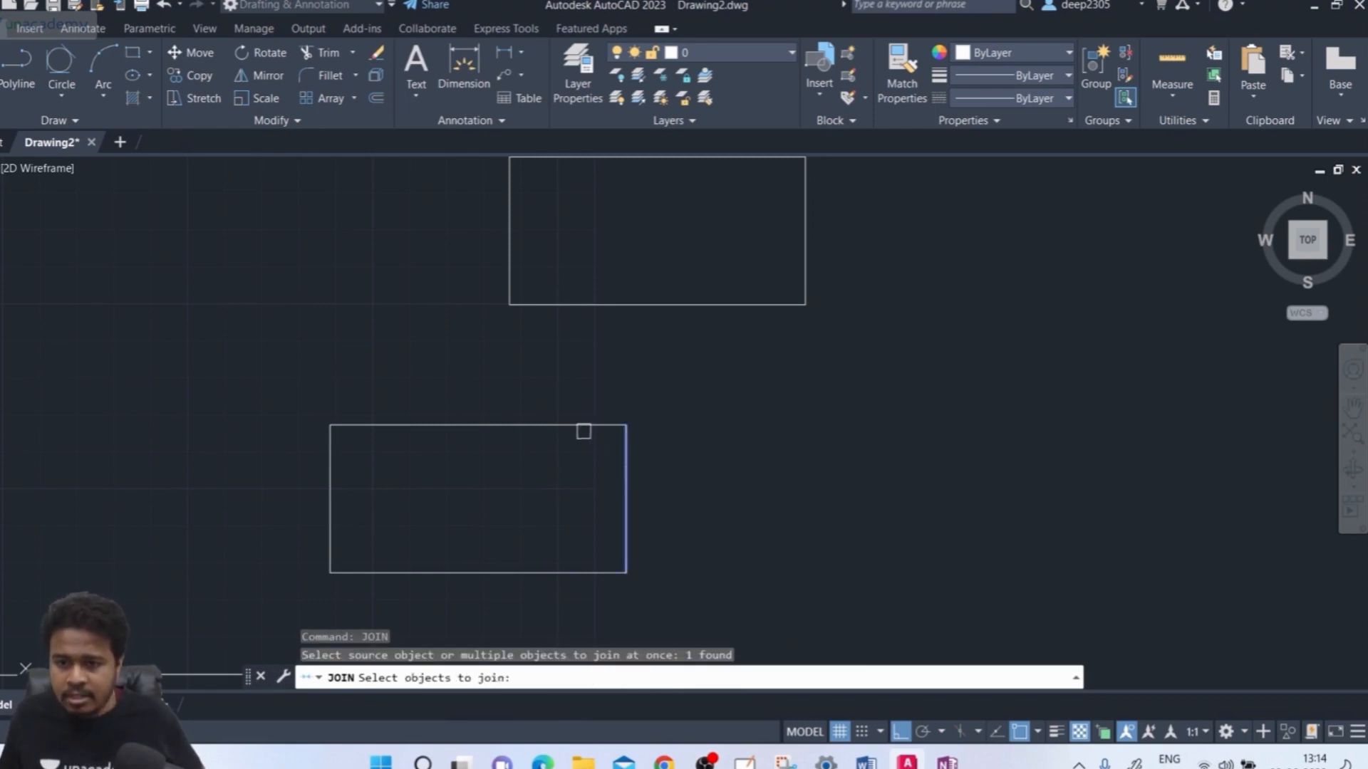
left_click(568, 430)
left_click(331, 483)
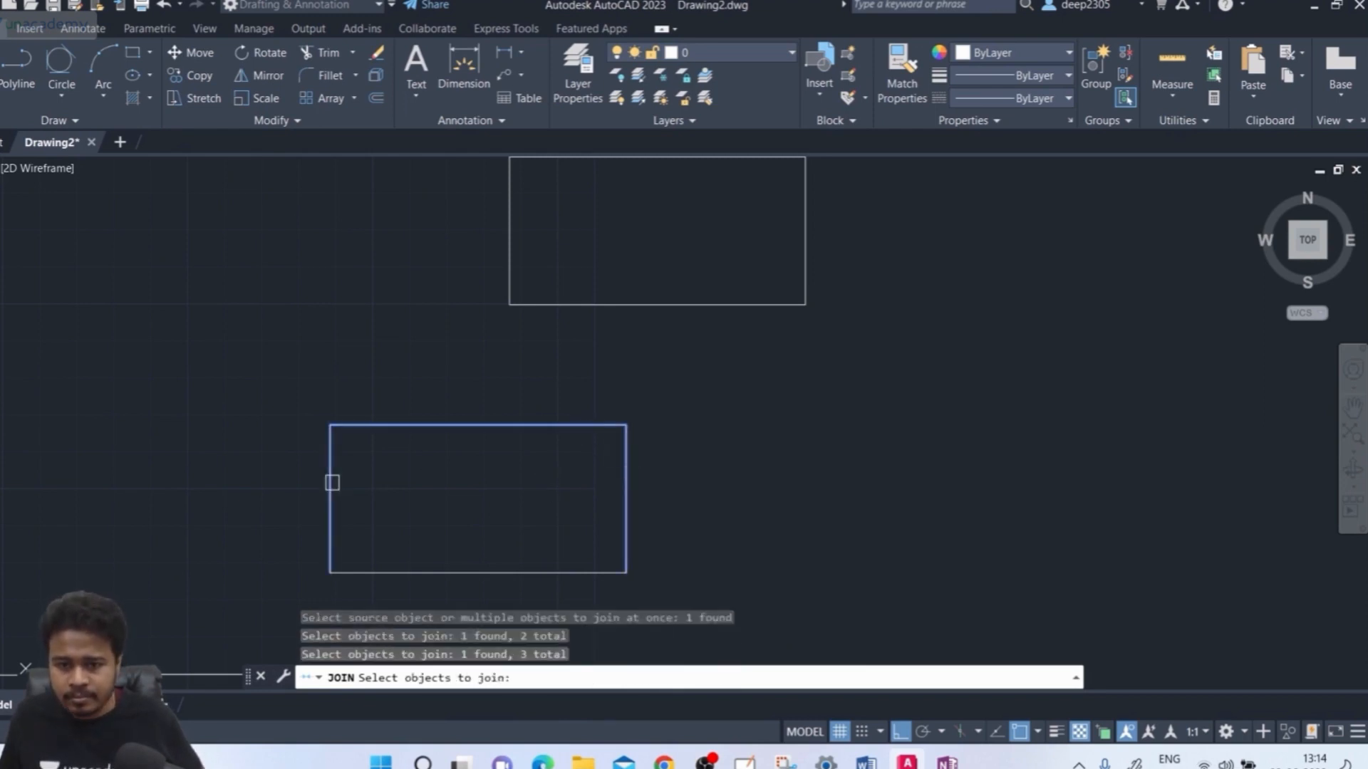
left_click(455, 570)
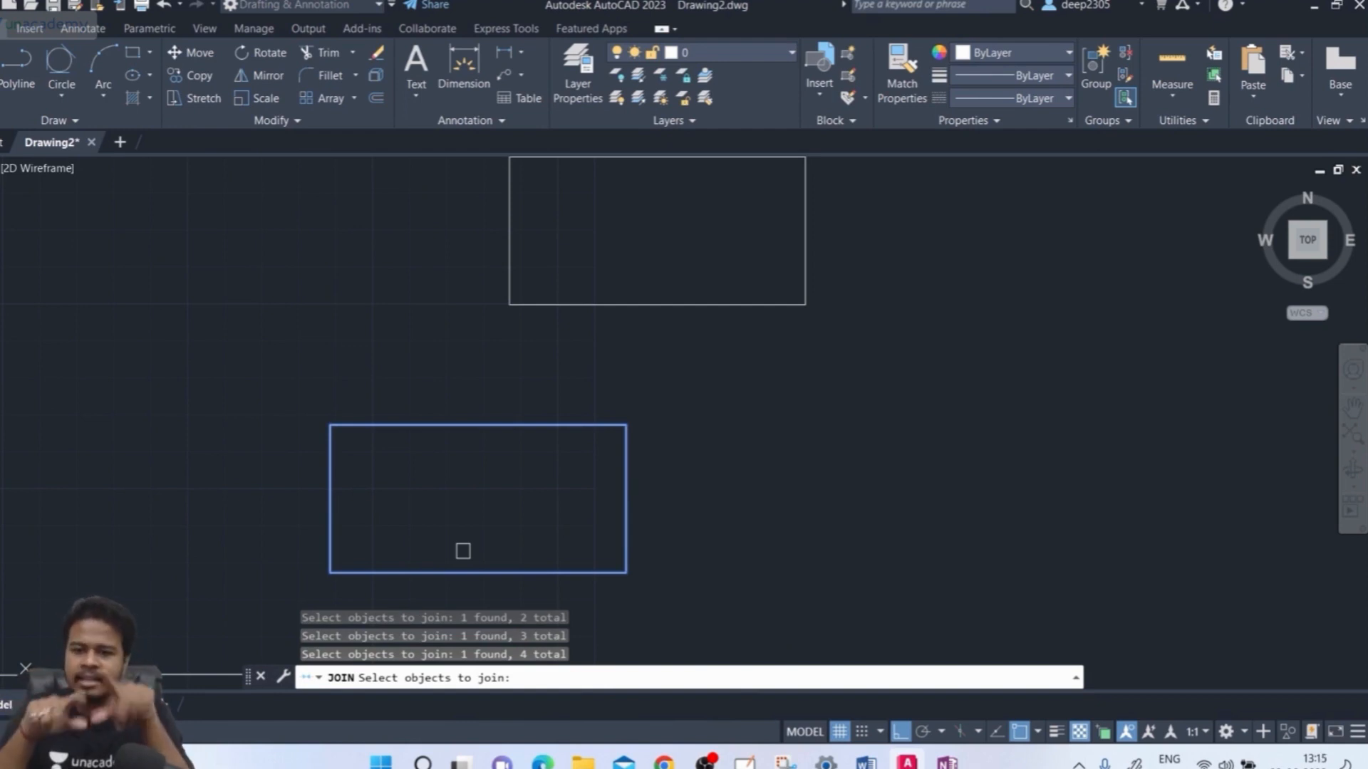
key("Return")
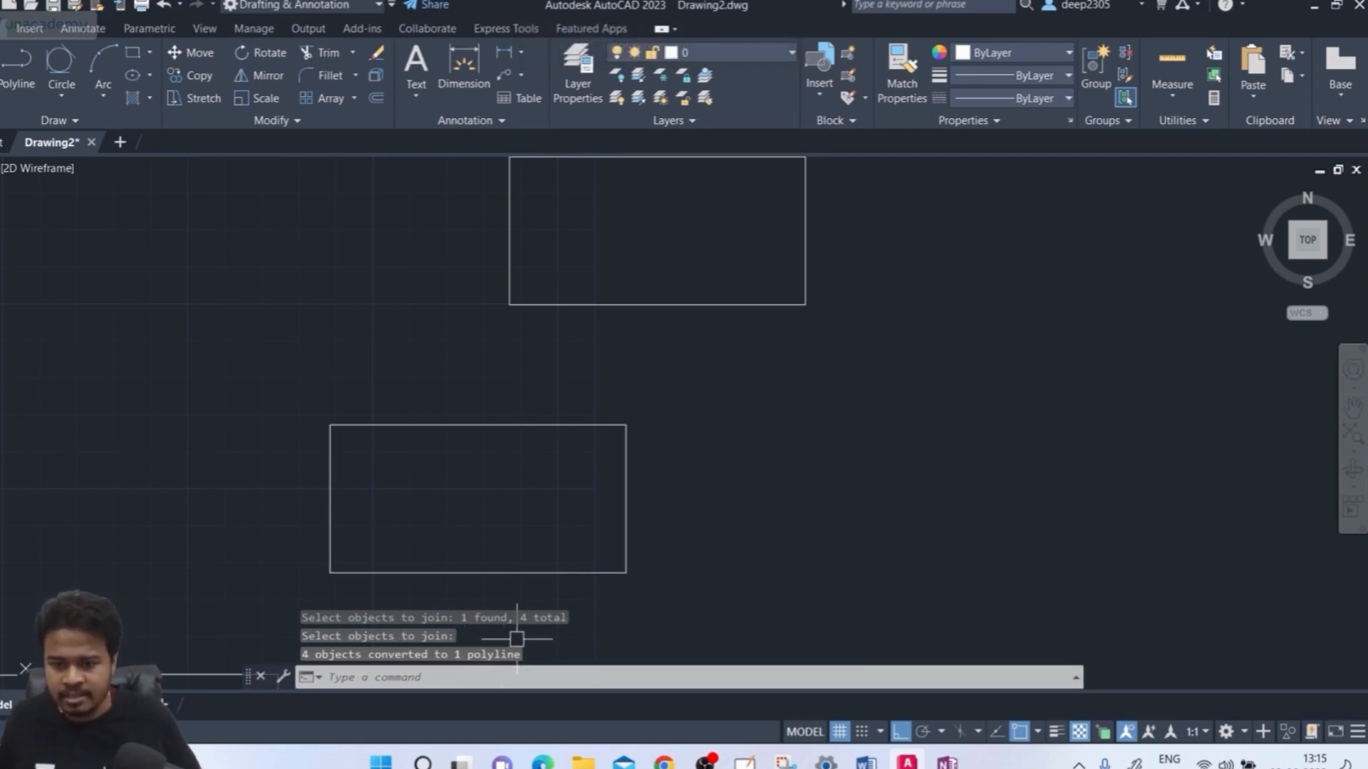
left_click(330, 559)
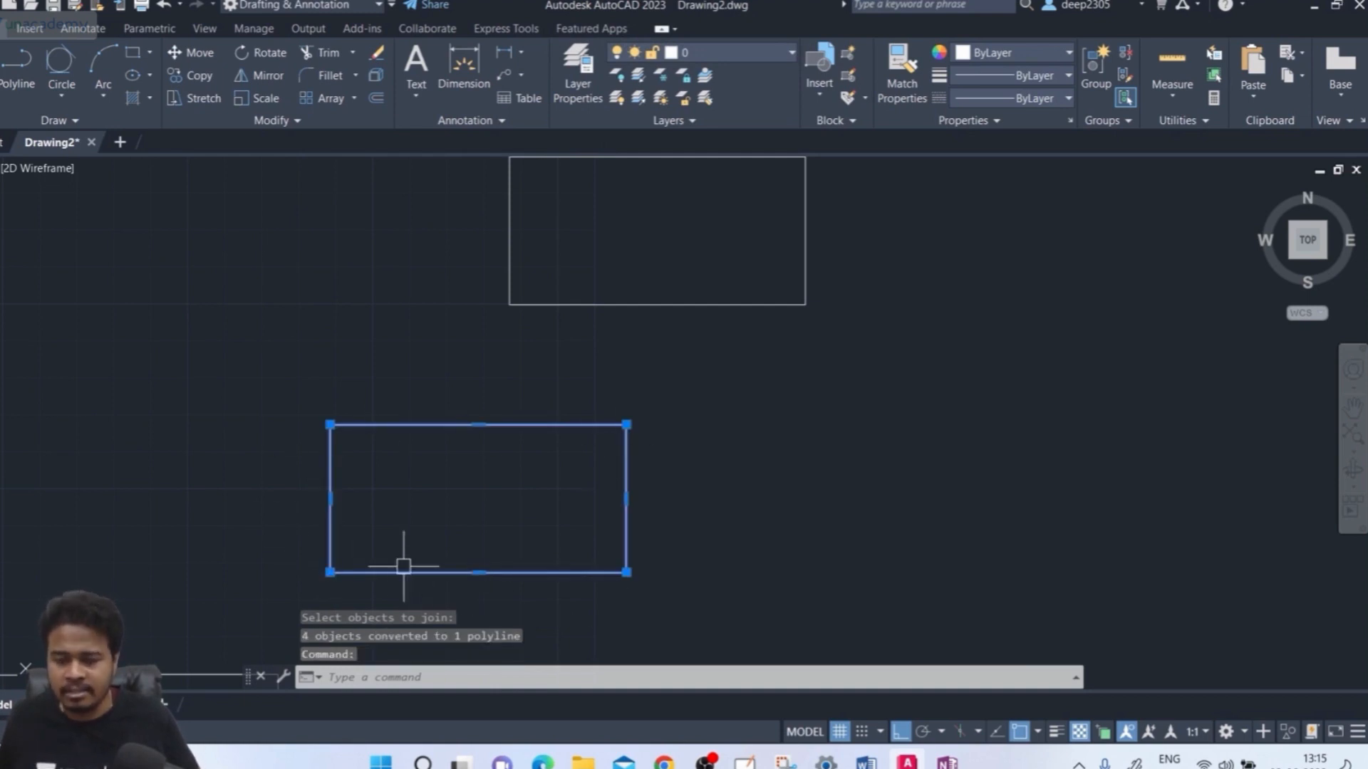
left_click(677, 461)
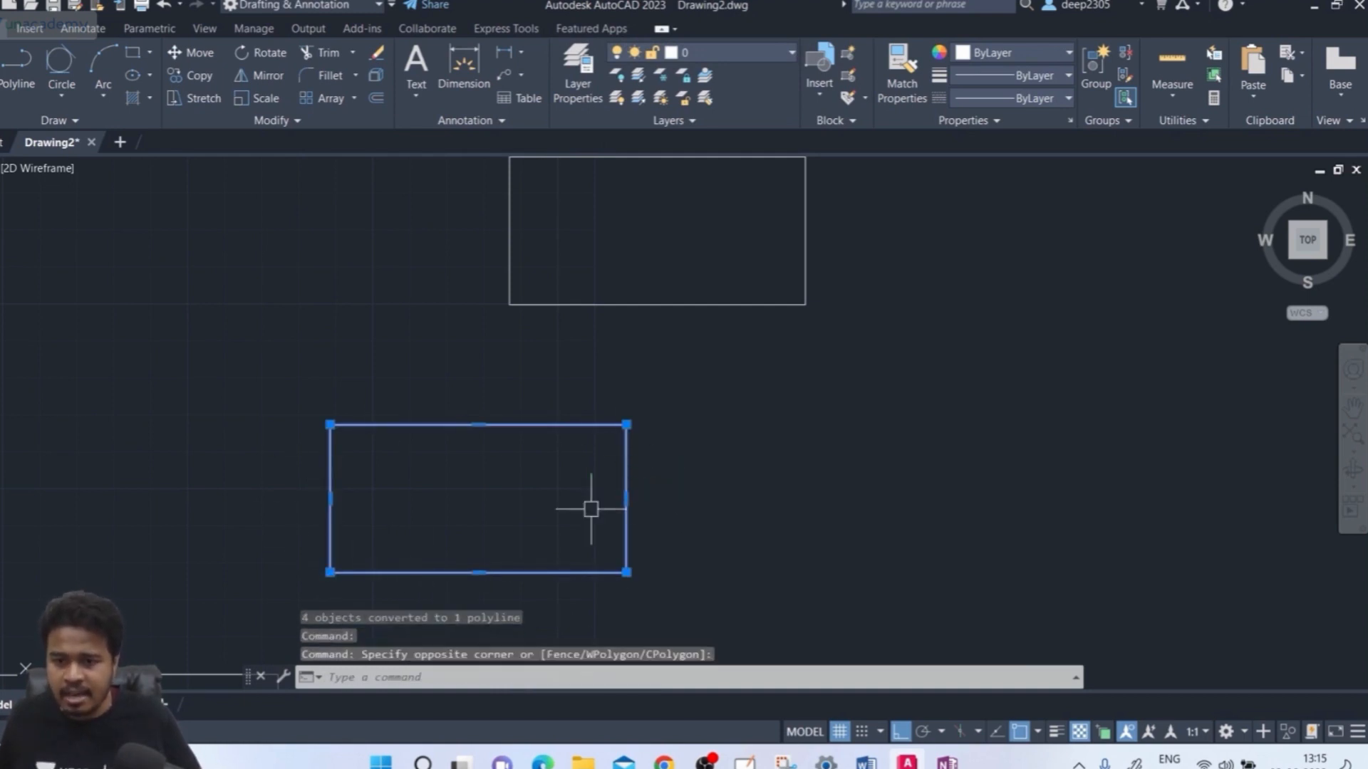
key("Escape")
left_click(693, 473)
left_click(549, 507)
key("Escape")
left_click(666, 482)
left_click(595, 510)
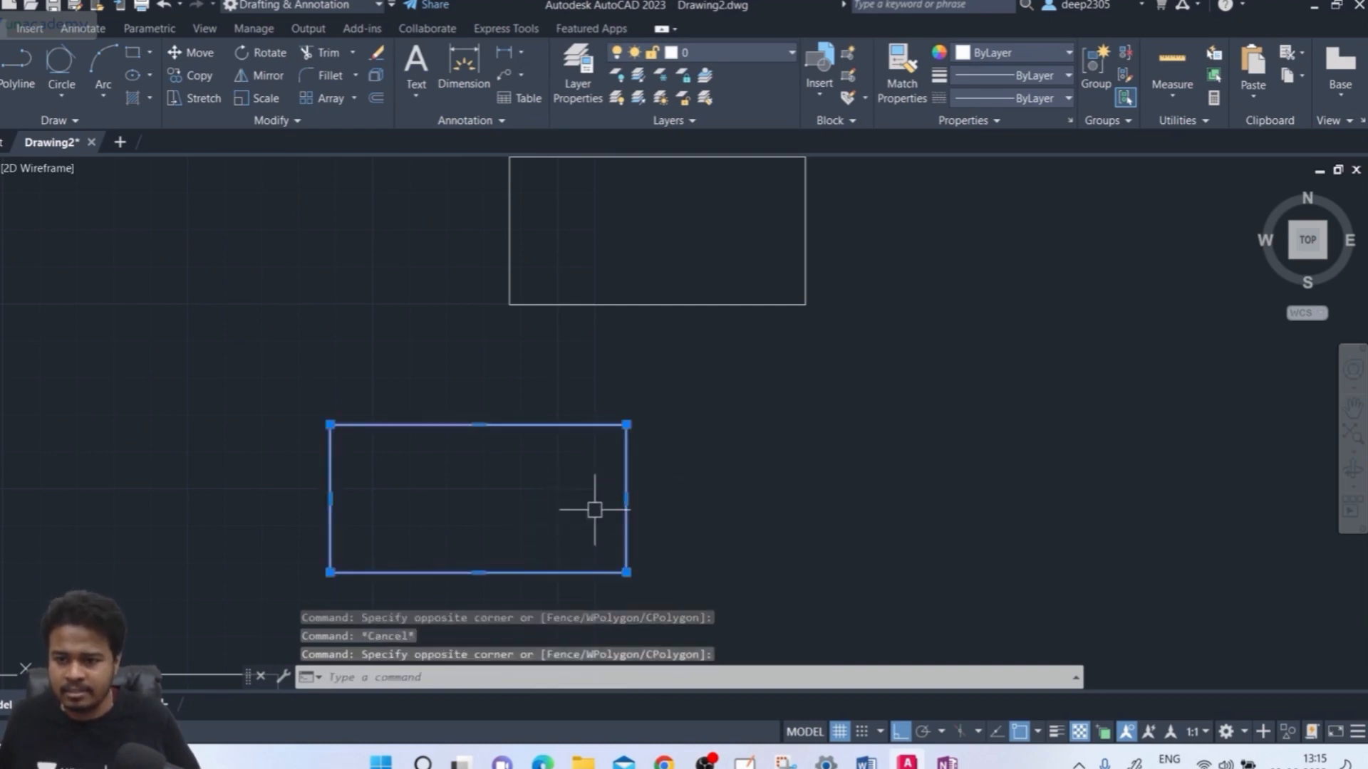
key("Escape")
left_click(720, 458)
left_click(590, 498)
key("Escape")
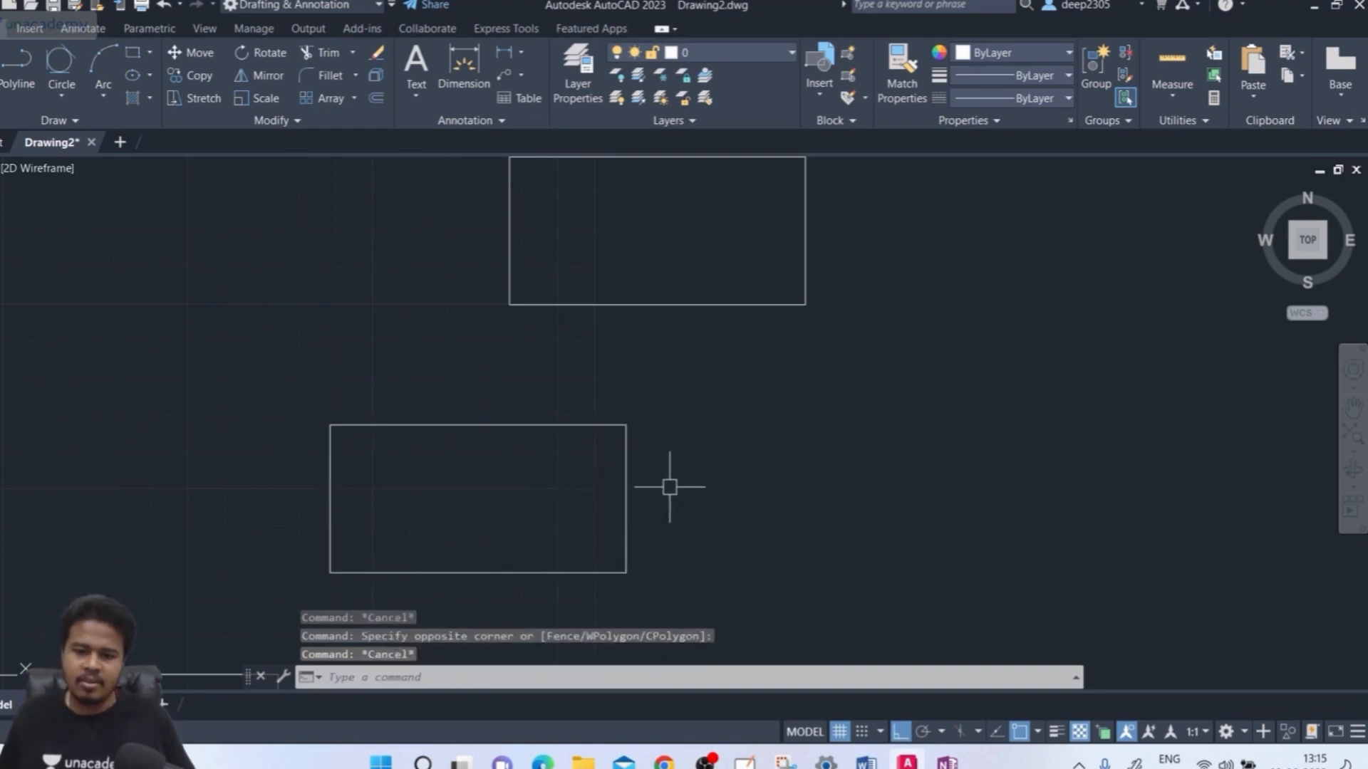
left_click(670, 487)
left_click(588, 518)
key("Escape")
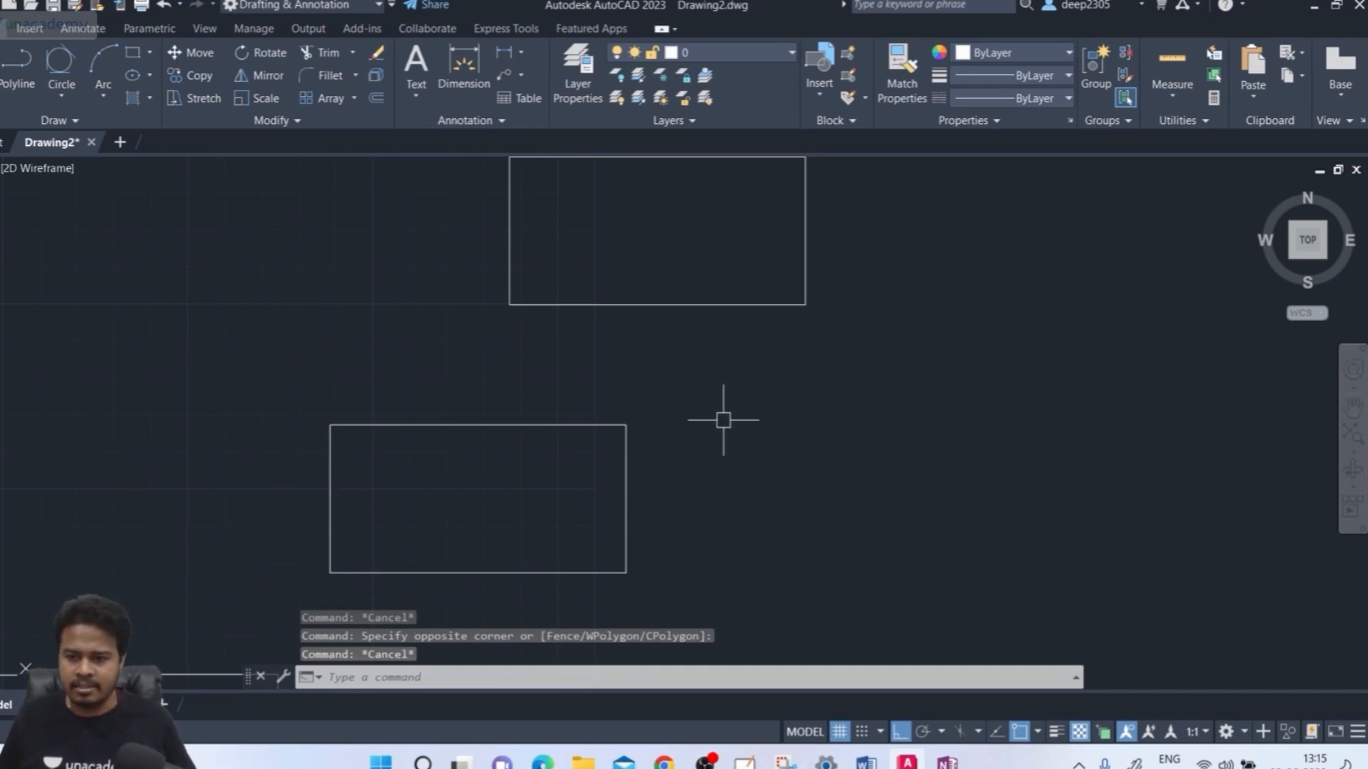
middle_click_drag(723, 420, 720, 430)
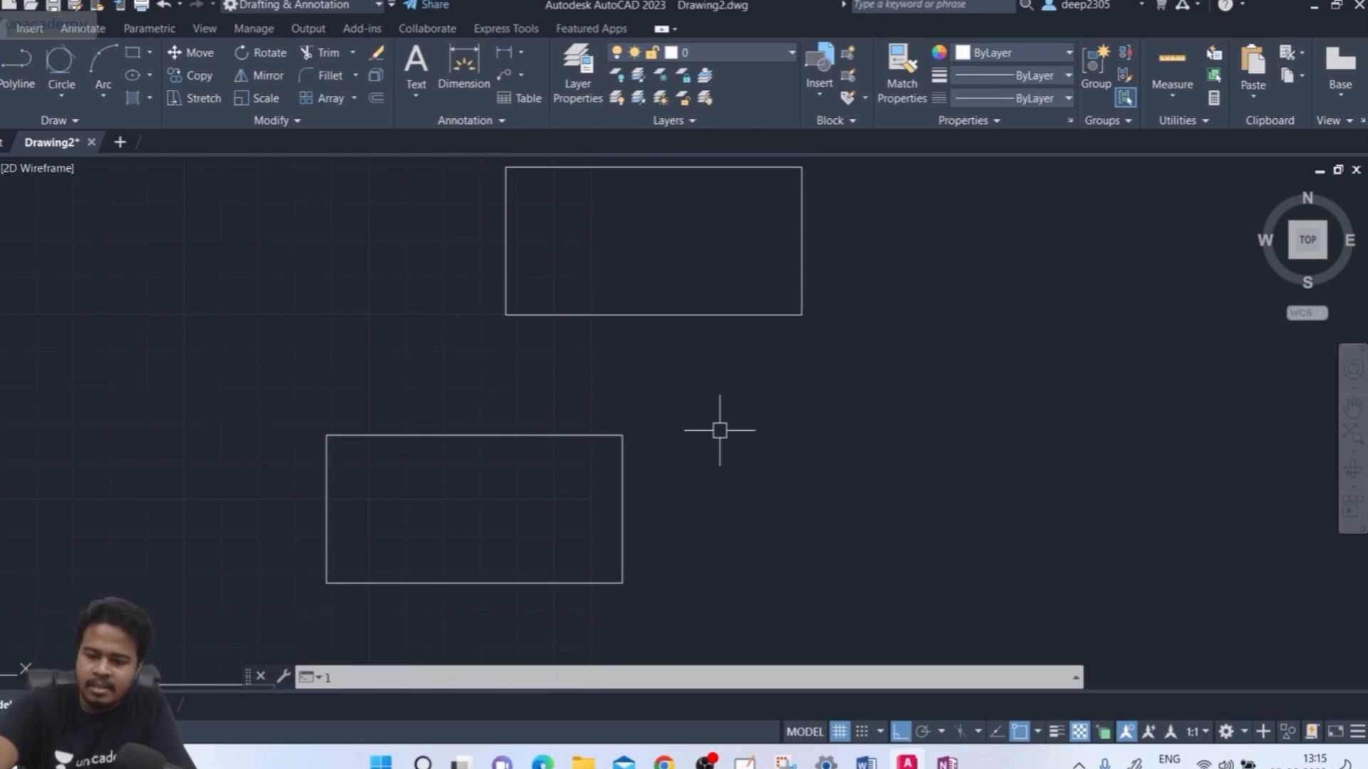
Start the zigzag at the left with ortho off (F8) and place its first three vertices
key("Return")
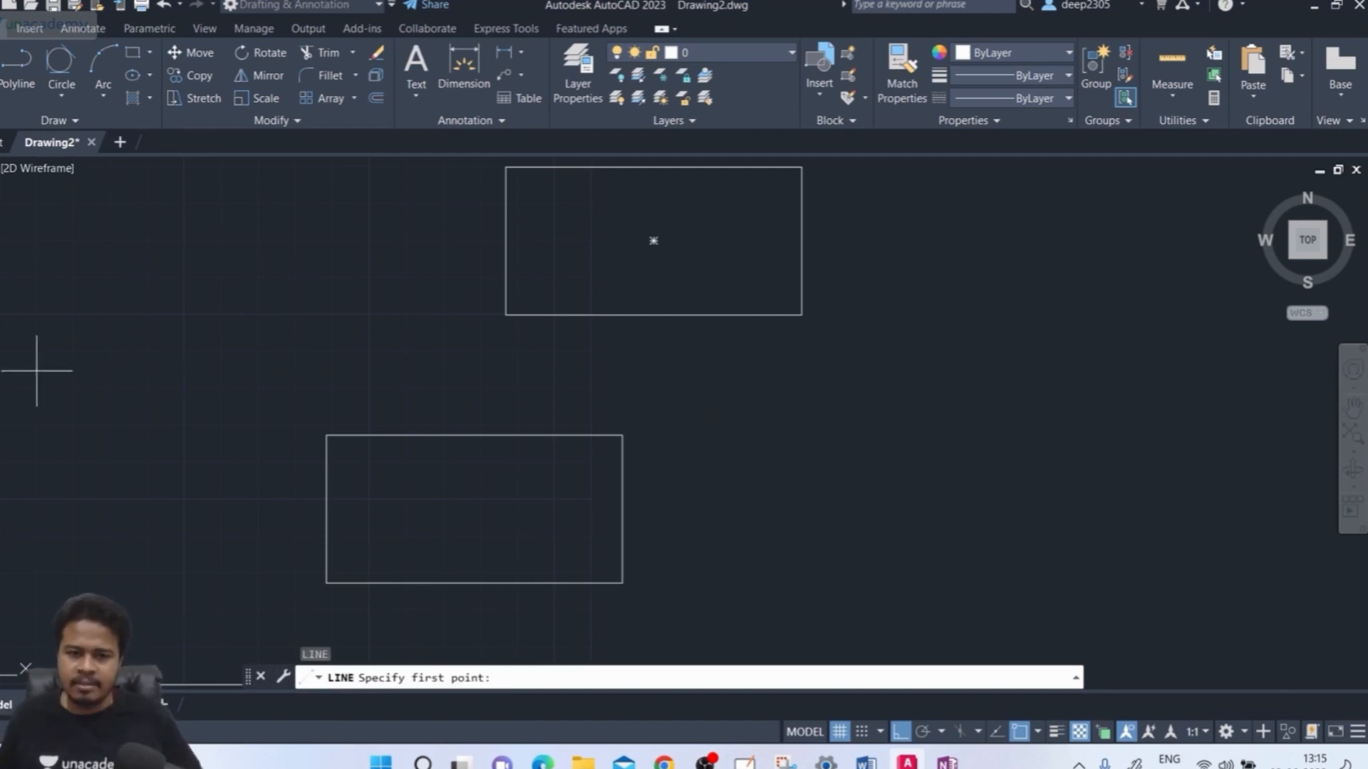
left_click(37, 370)
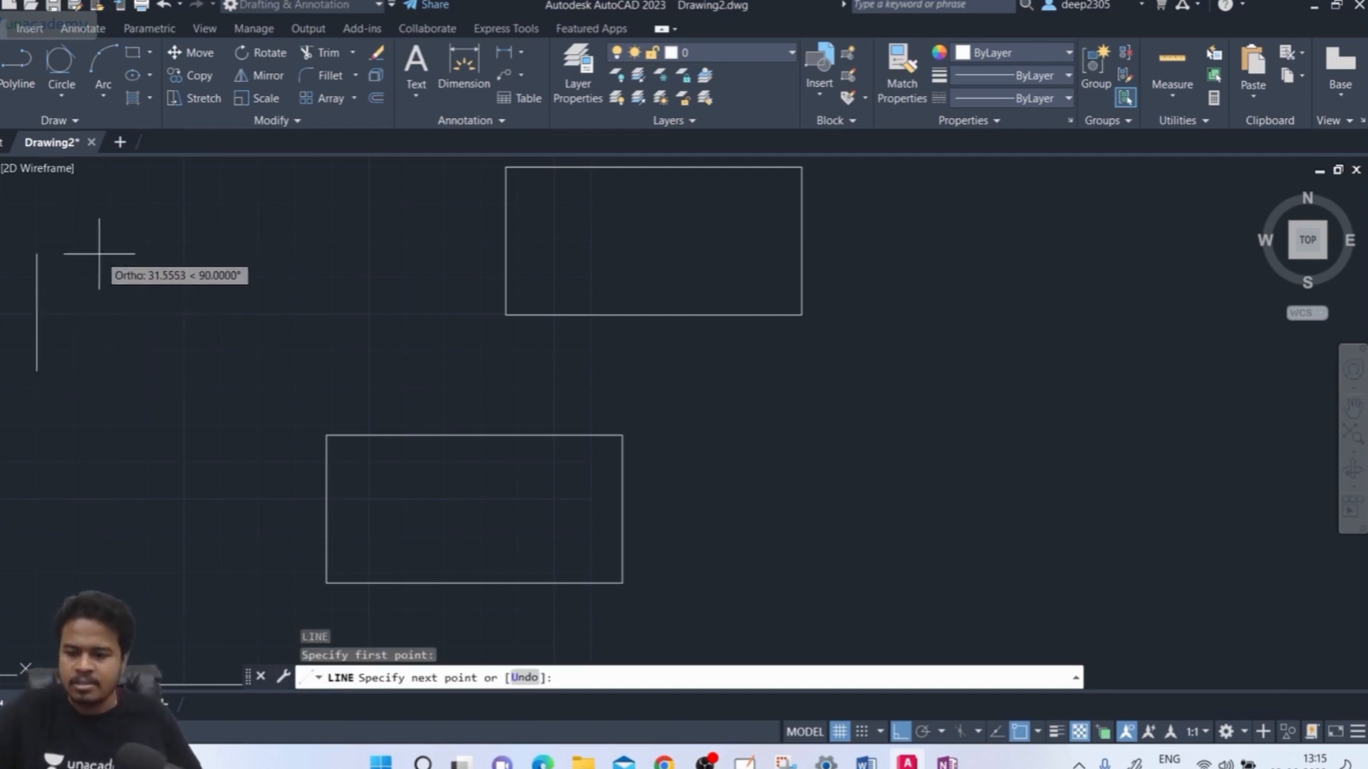
key("F8")
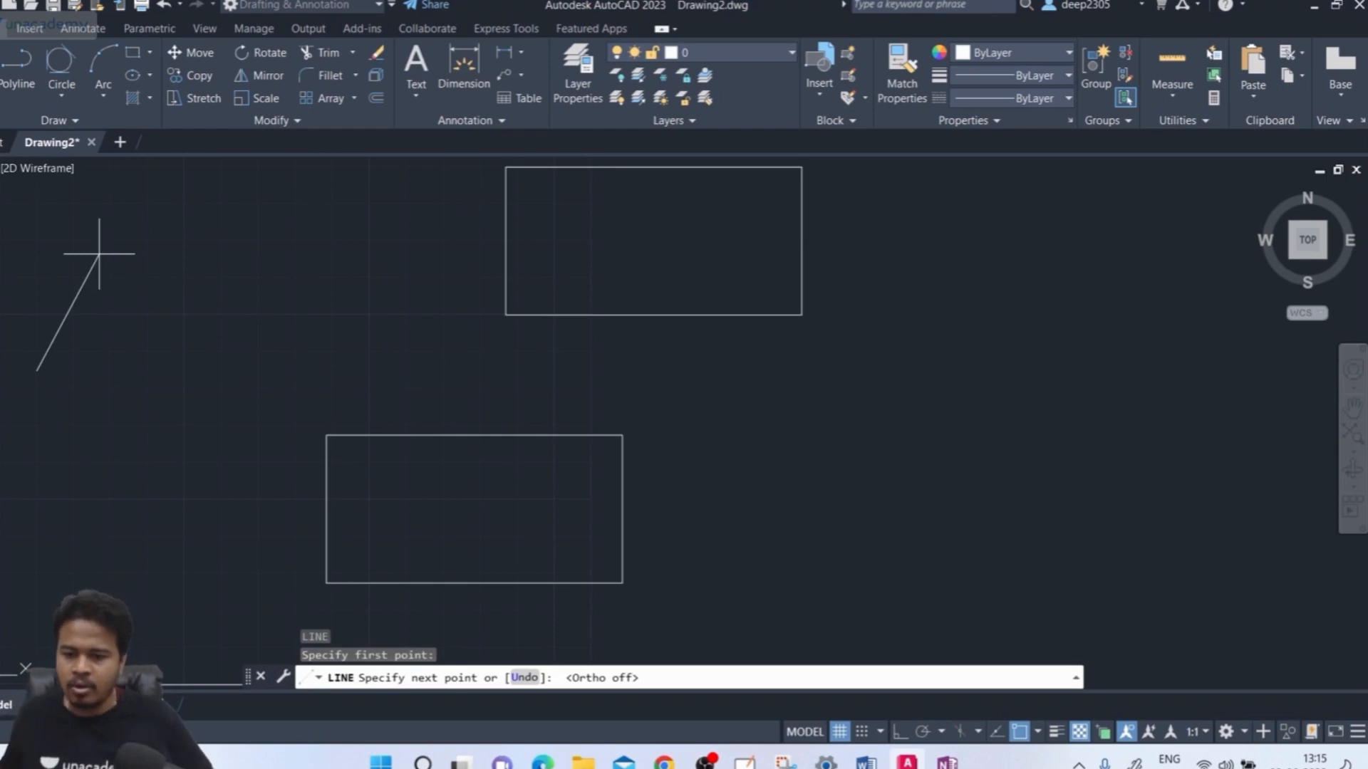
left_click(162, 257)
left_click(208, 308)
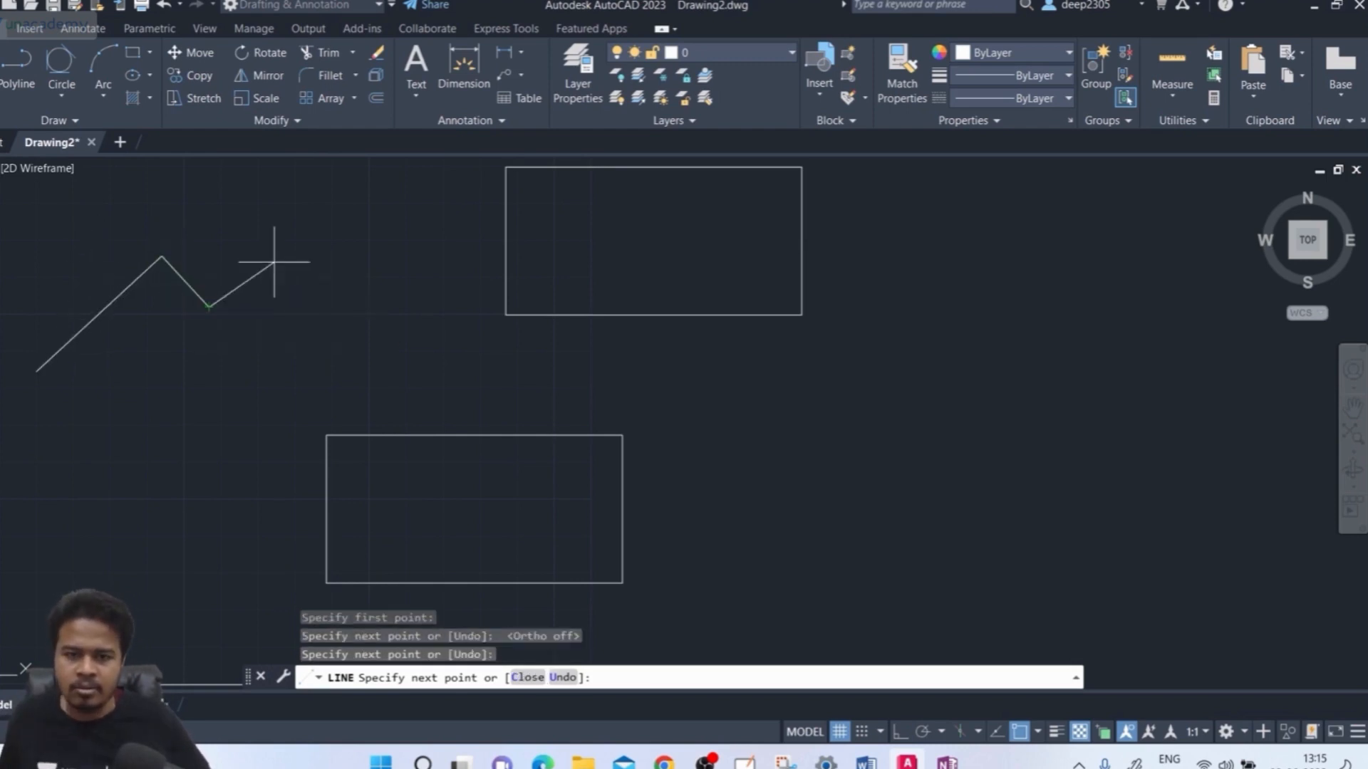
left_click(279, 257)
Continue the zigzag rightward with more peaks to a final vertex and end the LINE command
left_click(319, 330)
left_click(376, 267)
left_click(413, 348)
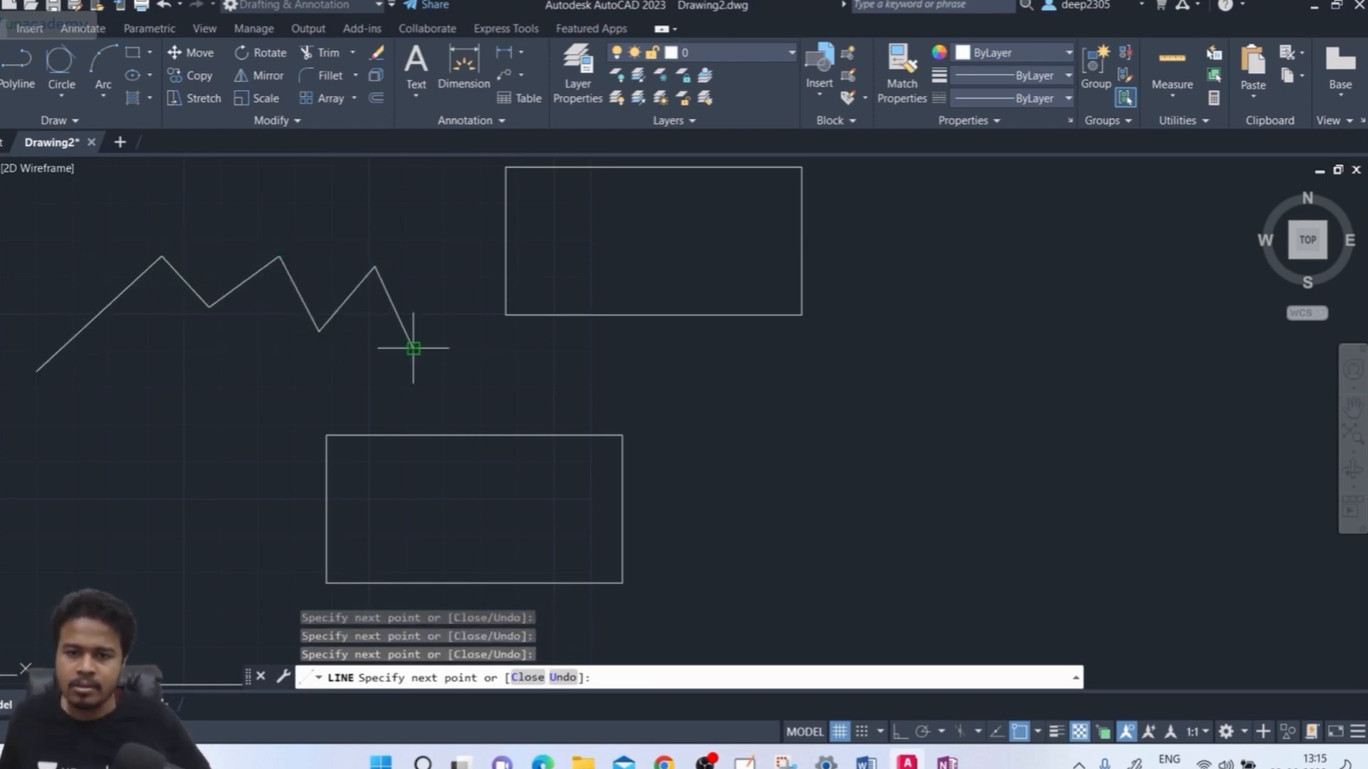
left_click(455, 329)
left_click(500, 395)
left_click(553, 362)
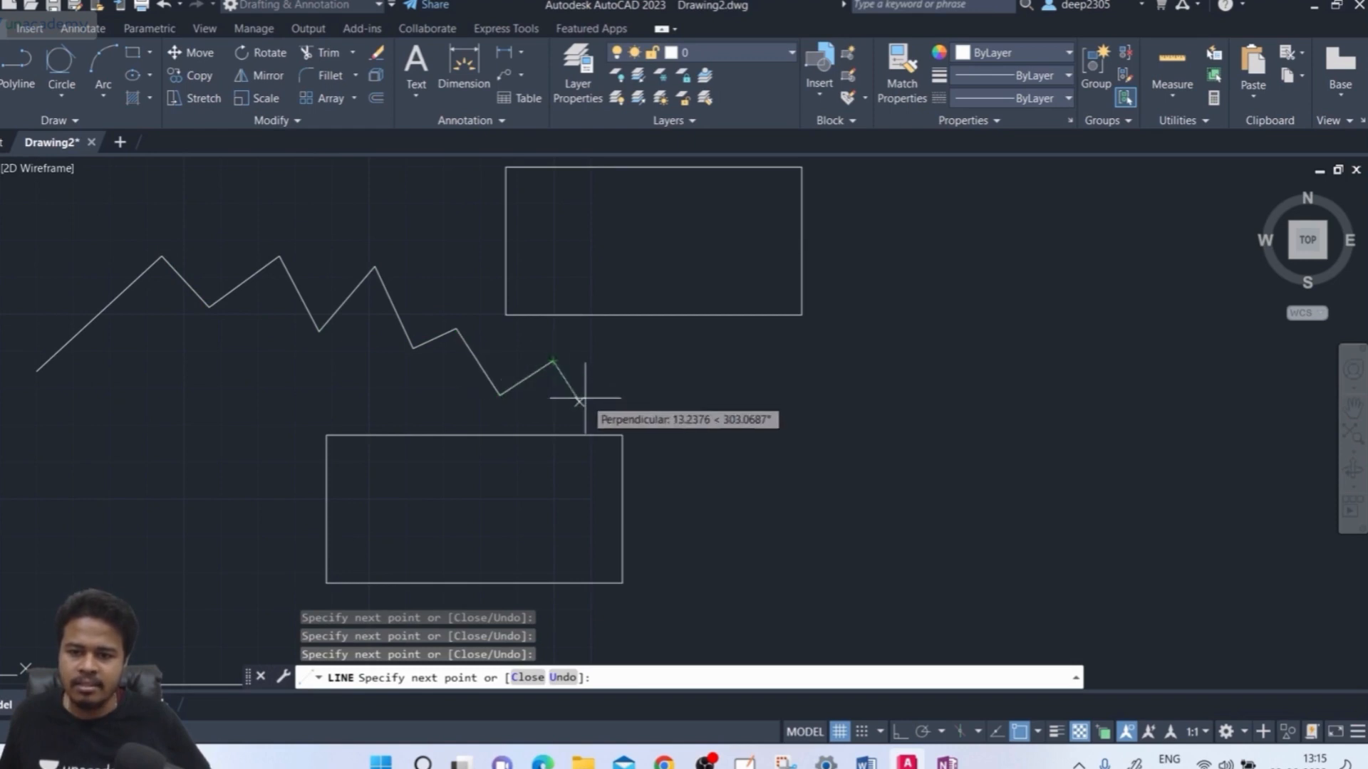
left_click(579, 403)
left_click(639, 365)
left_click(665, 403)
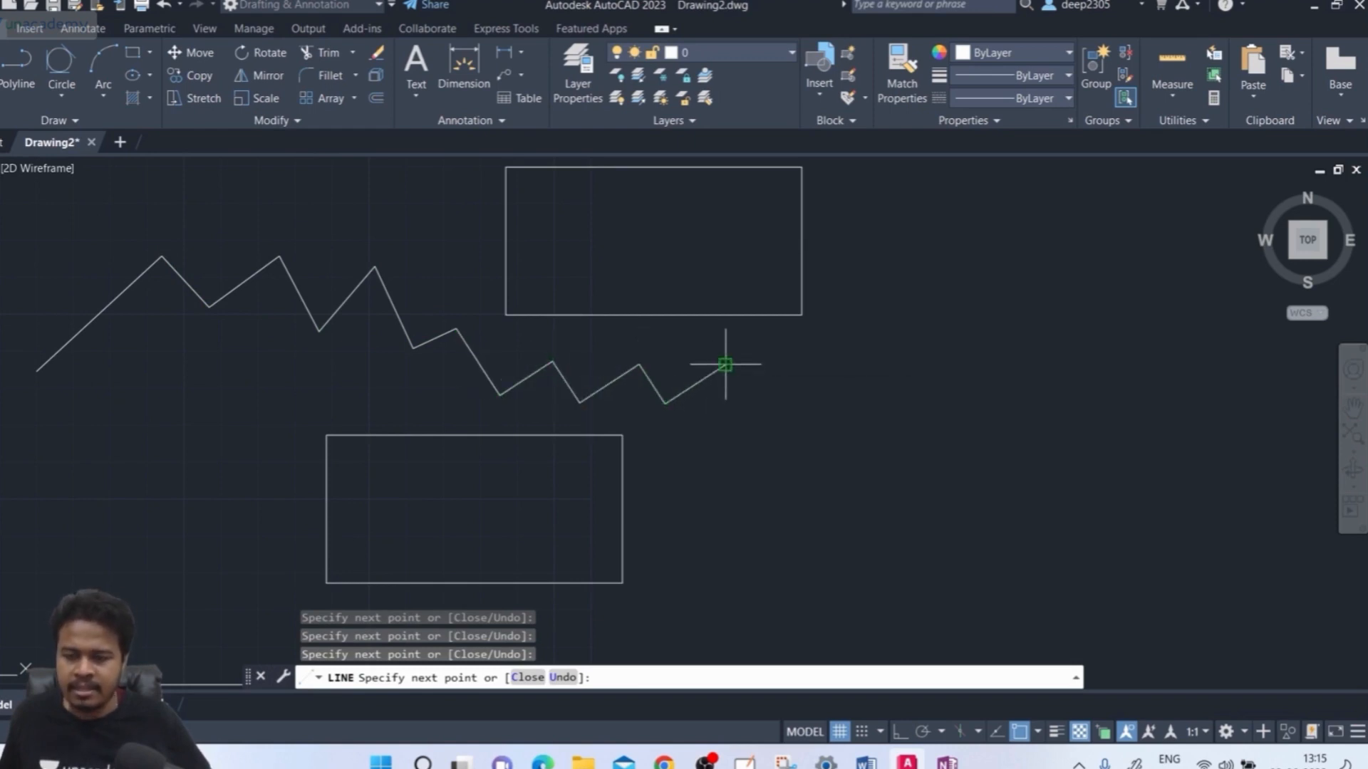
left_click(726, 365)
left_click(757, 412)
left_click(816, 349)
left_click(854, 405)
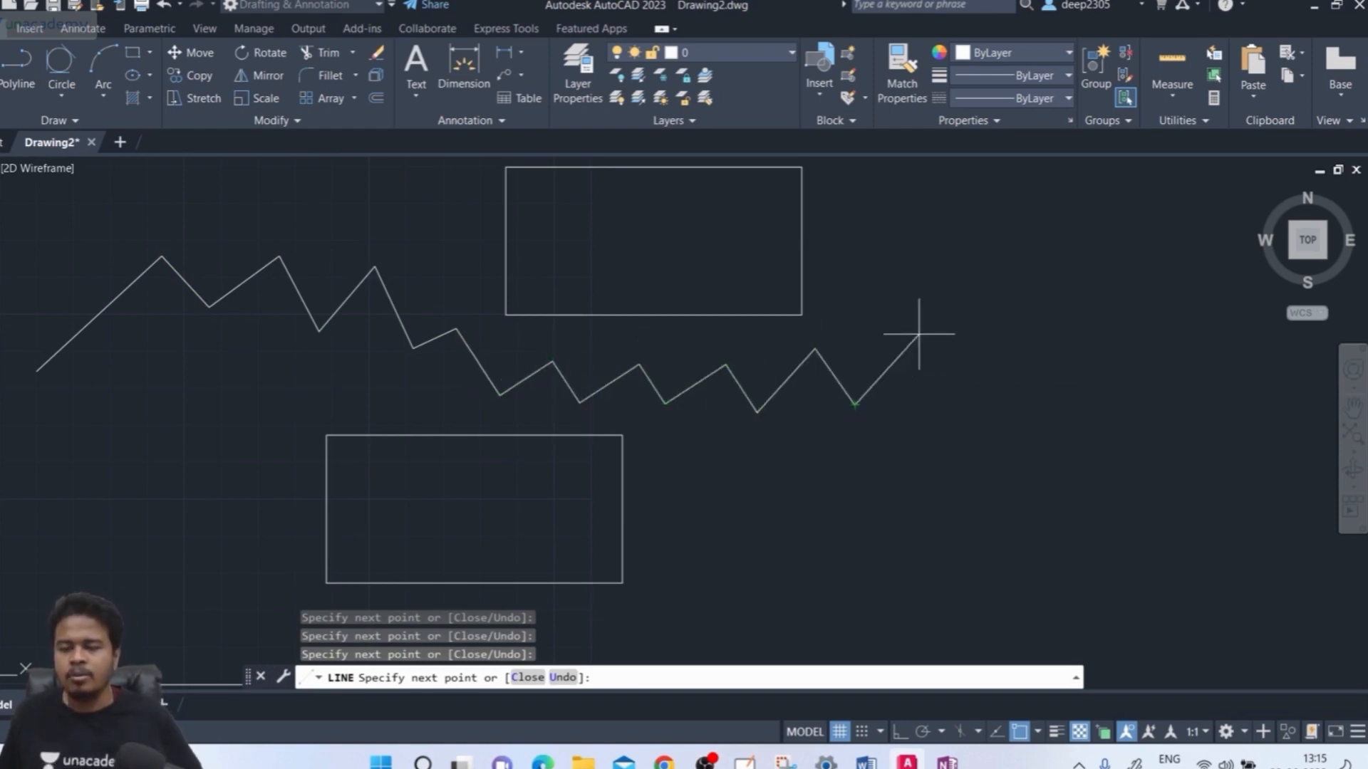
left_click(919, 335)
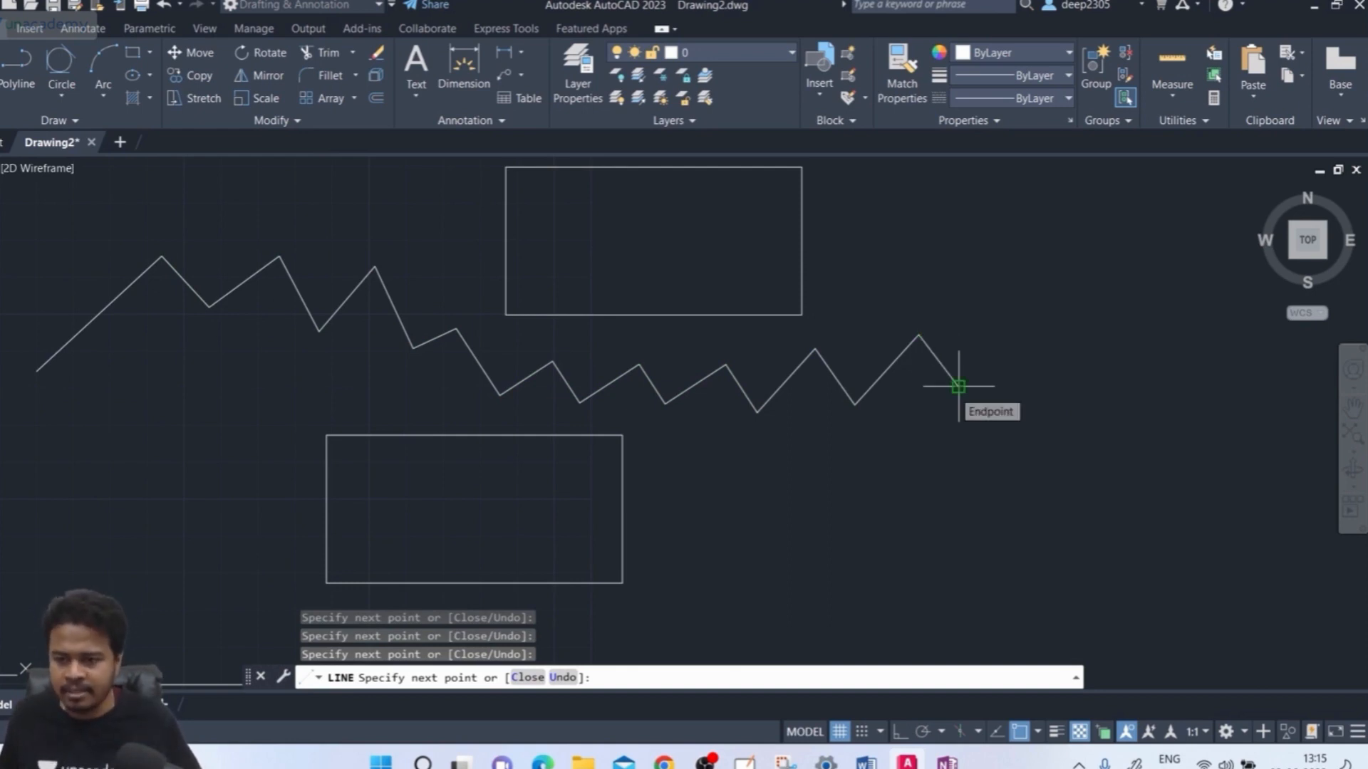
key("Escape")
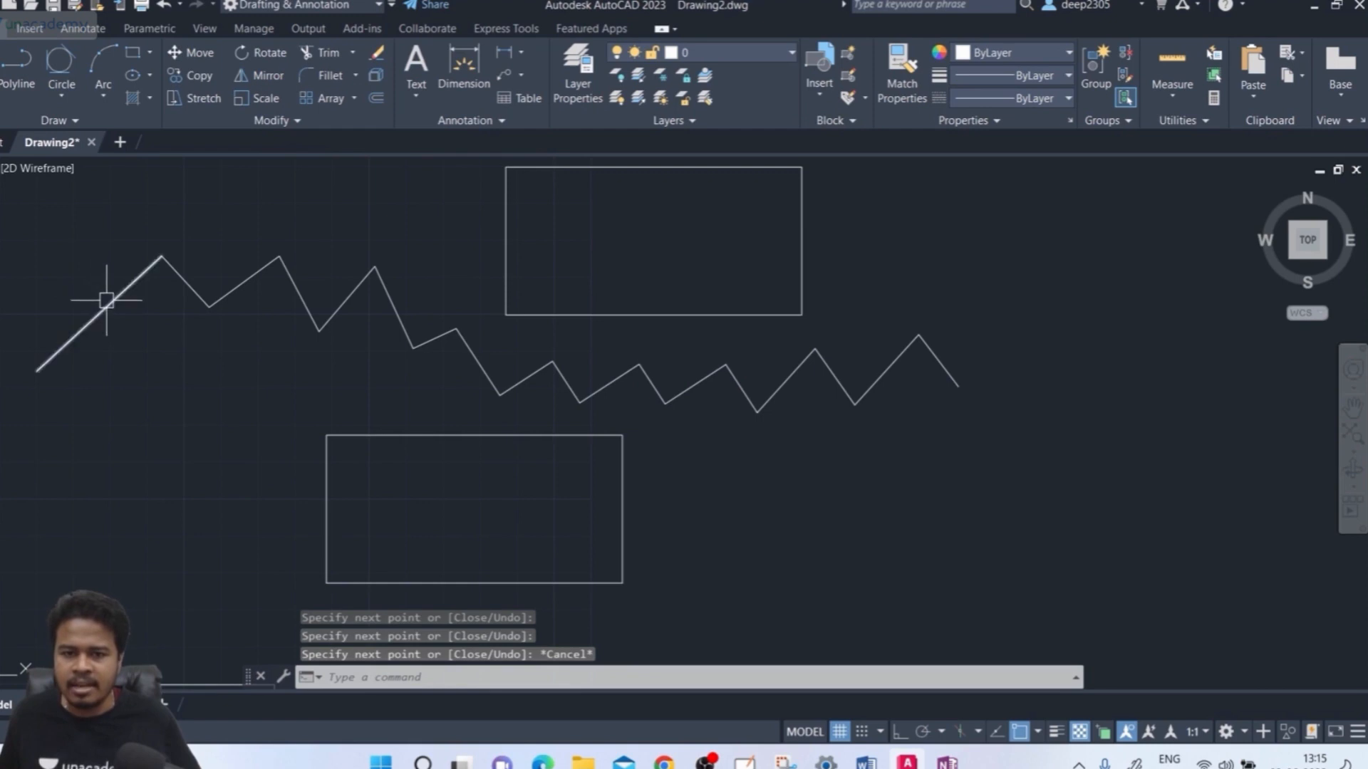
Select the left zigzag segments one by one, showing each is a separate line
left_click(107, 300)
left_click(188, 288)
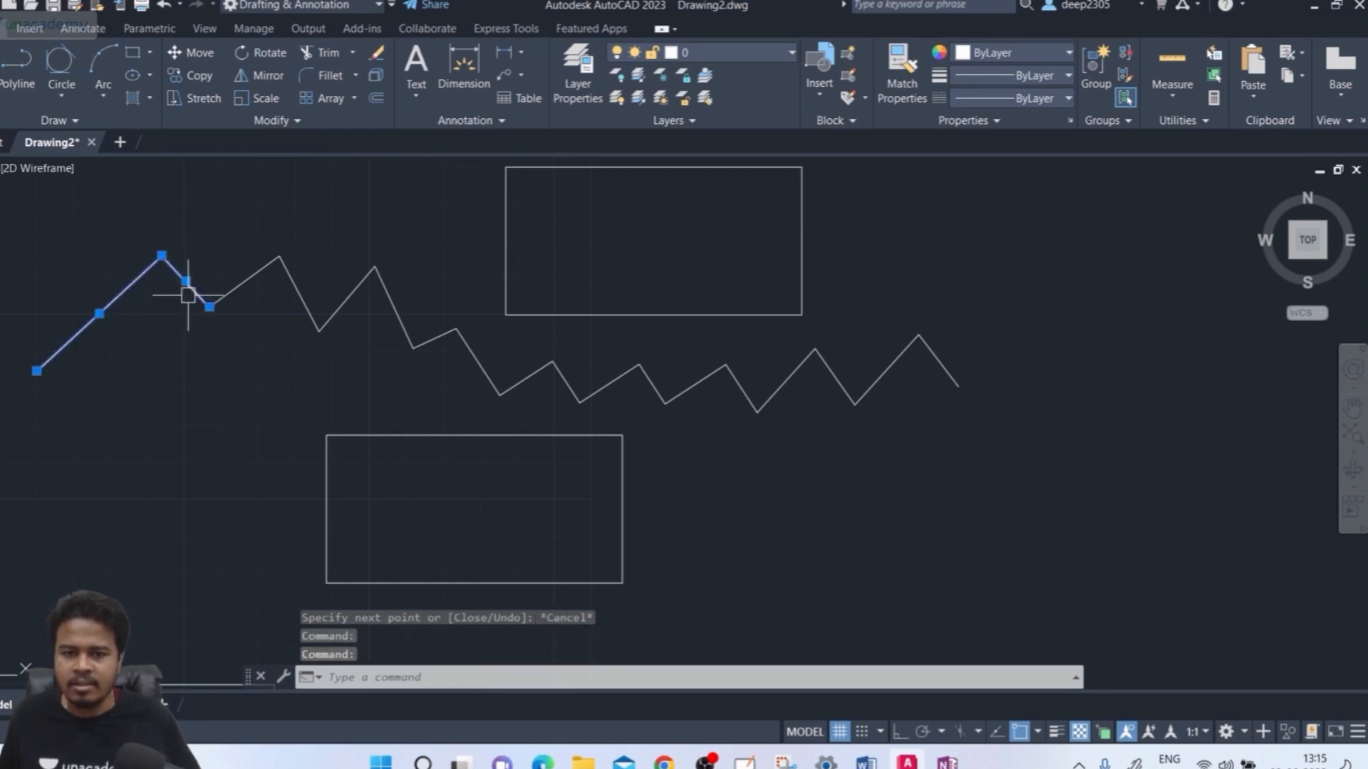
left_click(263, 273)
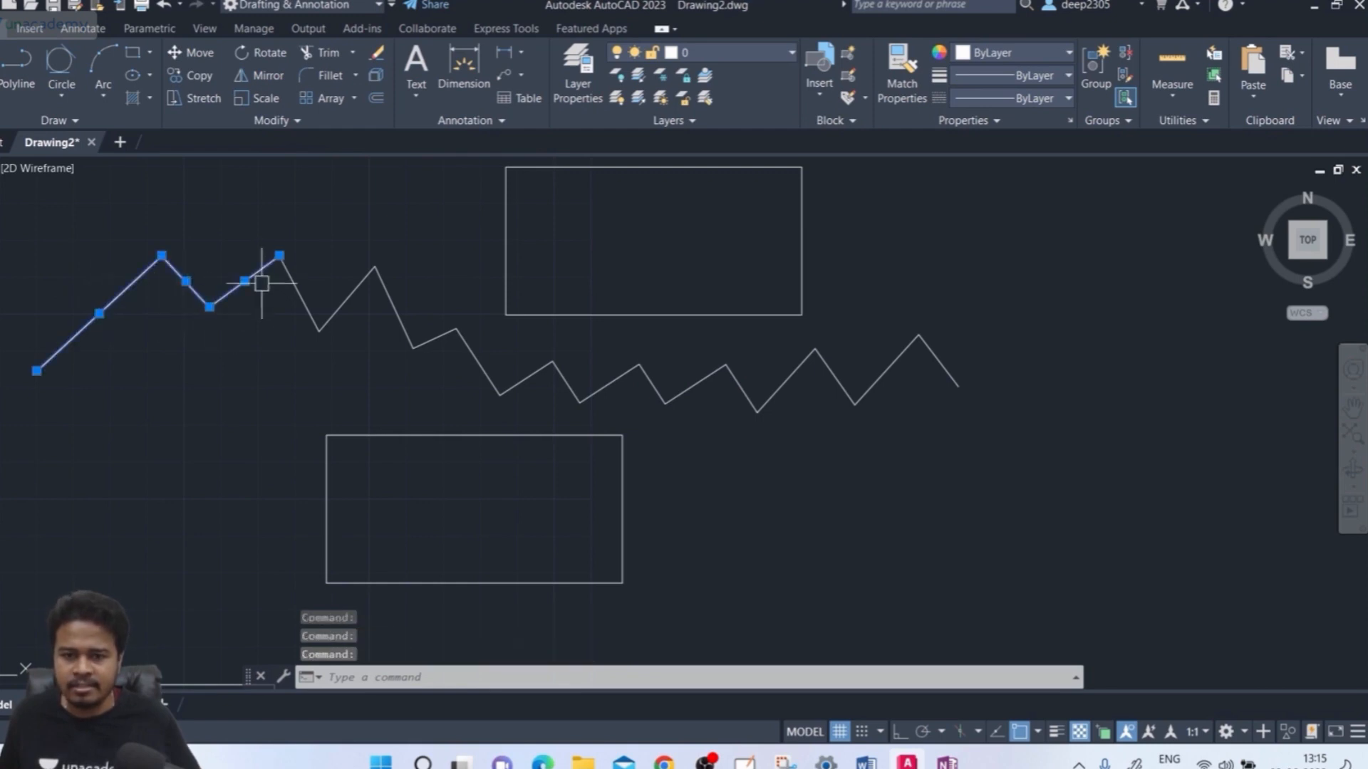
left_click(356, 289)
left_click(390, 300)
left_click(440, 339)
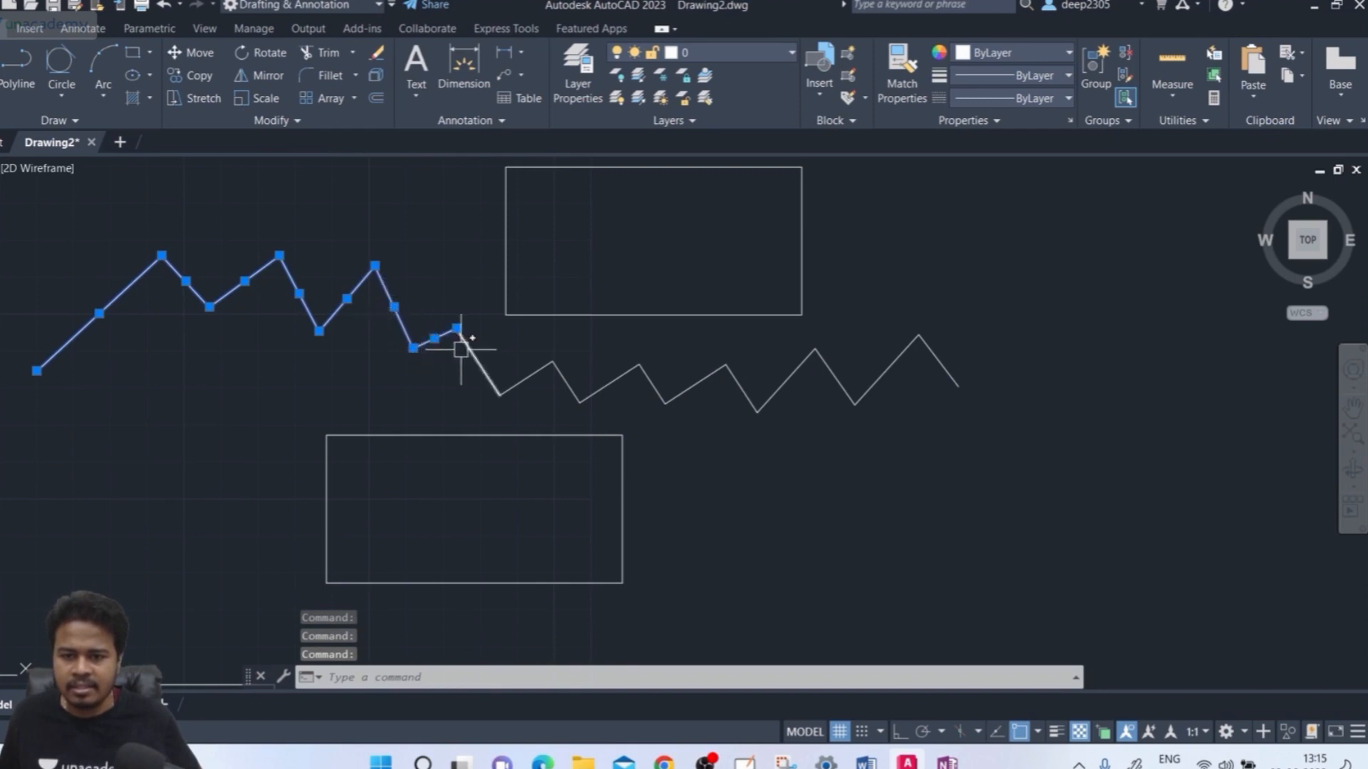
left_click(466, 344)
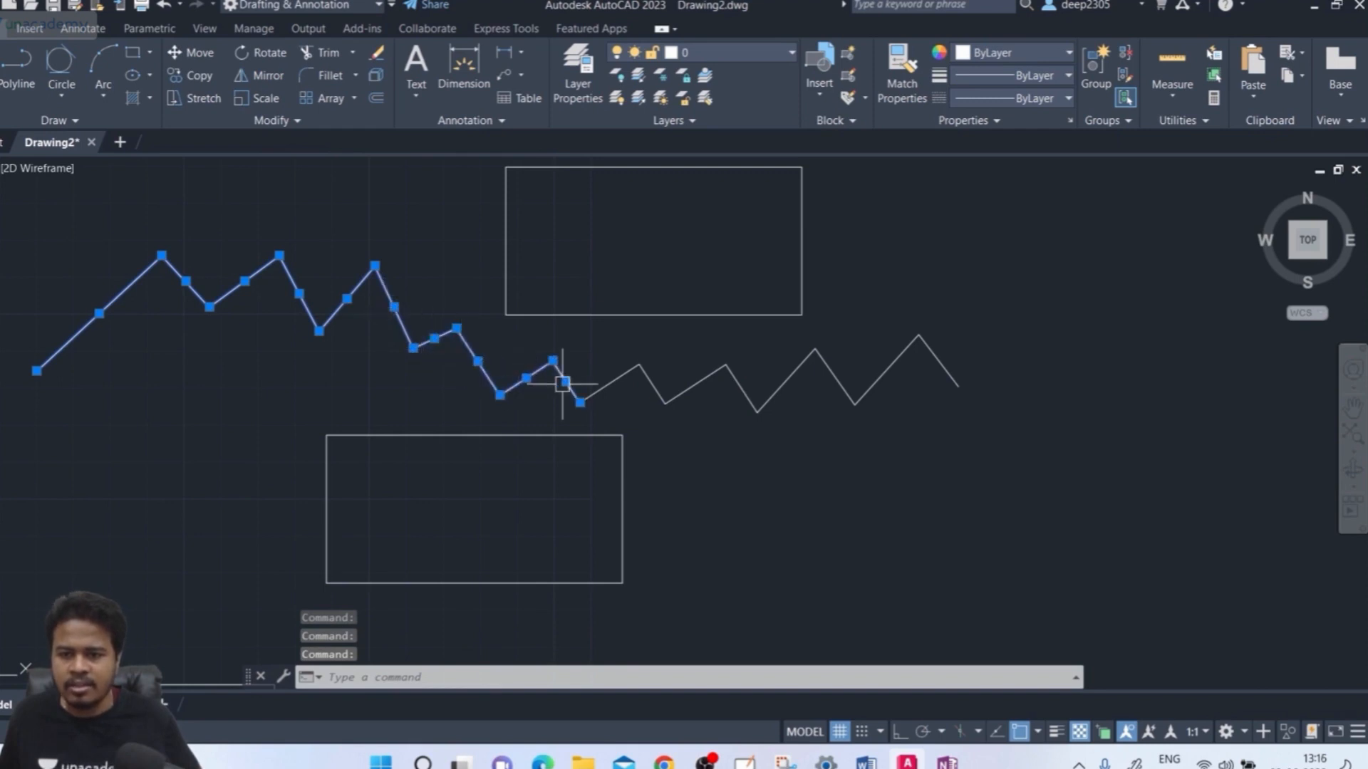
key("Escape")
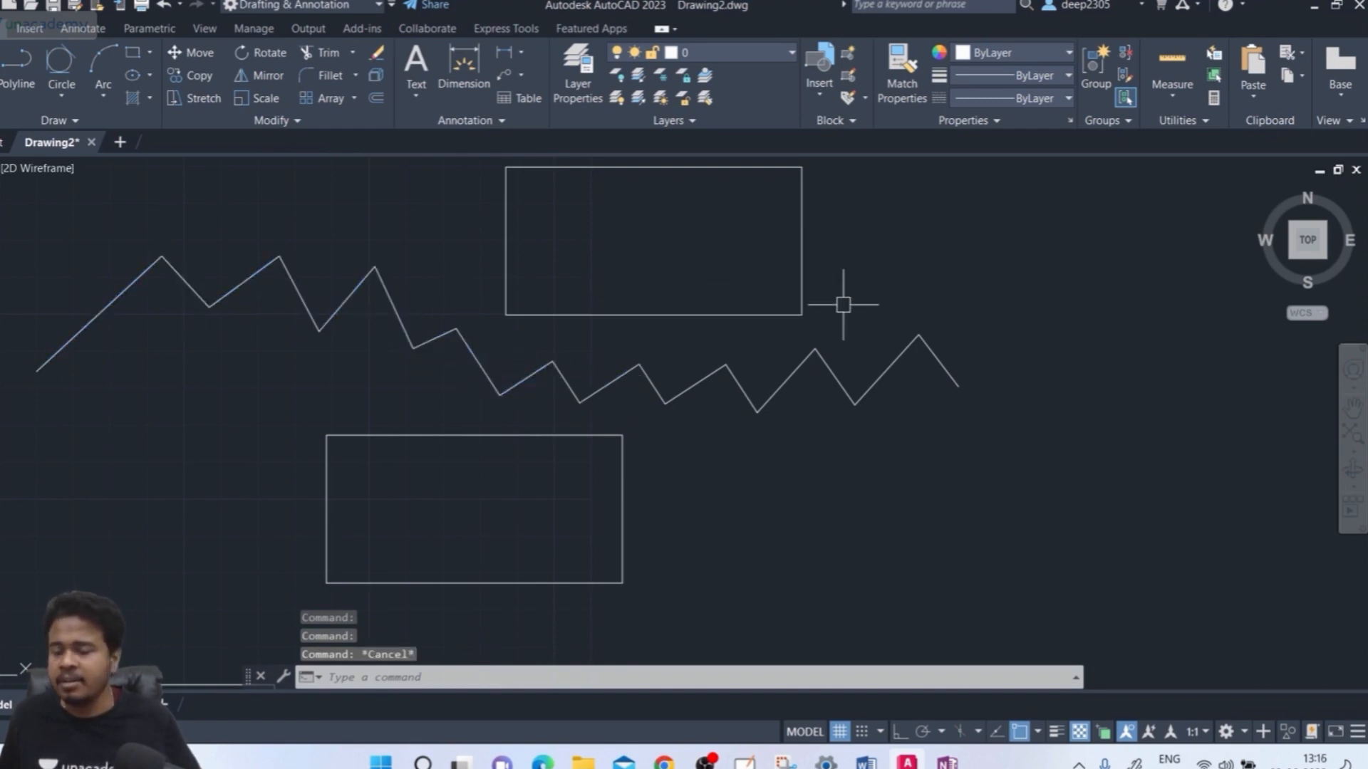
left_click(149, 262)
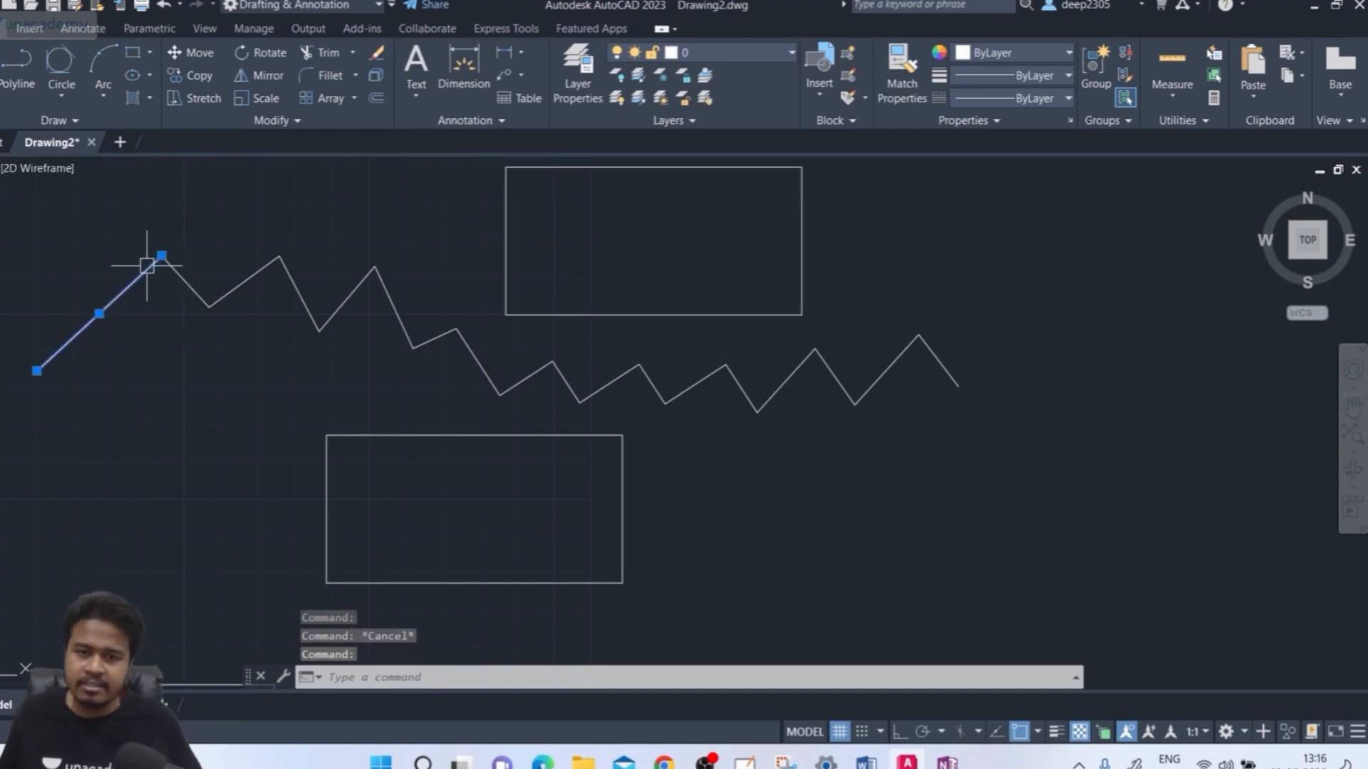
left_click(178, 273)
left_click(233, 289)
key("Escape")
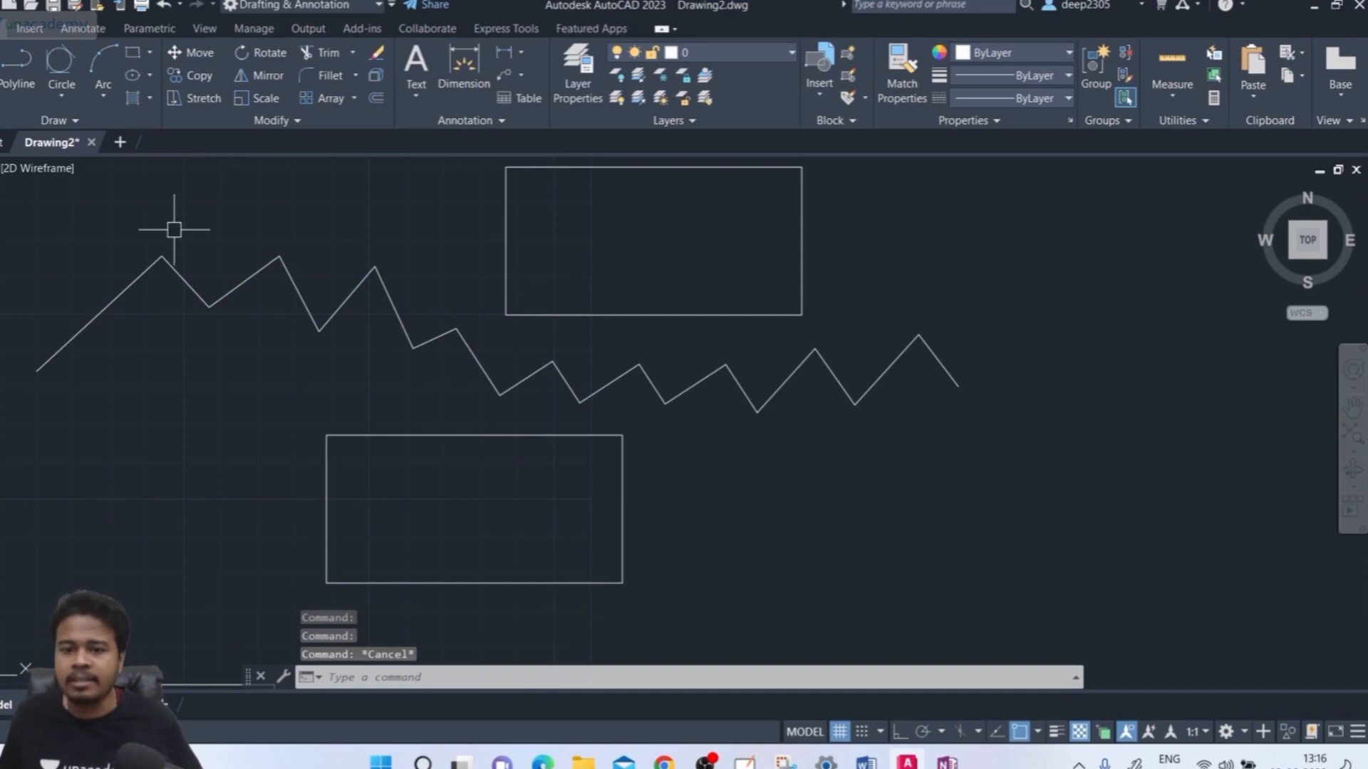
Reselect segments on the left and in the middle individually, then start JOIN with J
left_click(104, 308)
left_click(184, 284)
left_click(239, 285)
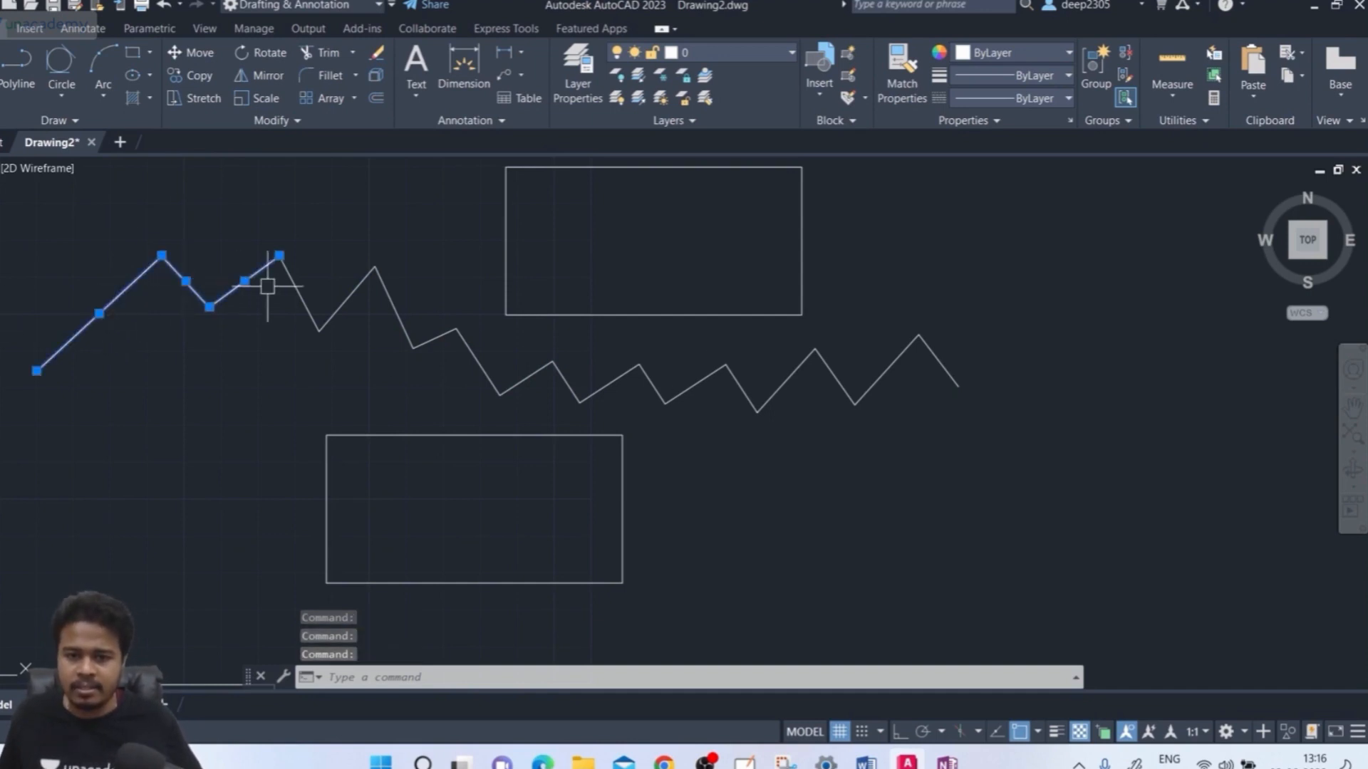
left_click(288, 286)
left_click(345, 300)
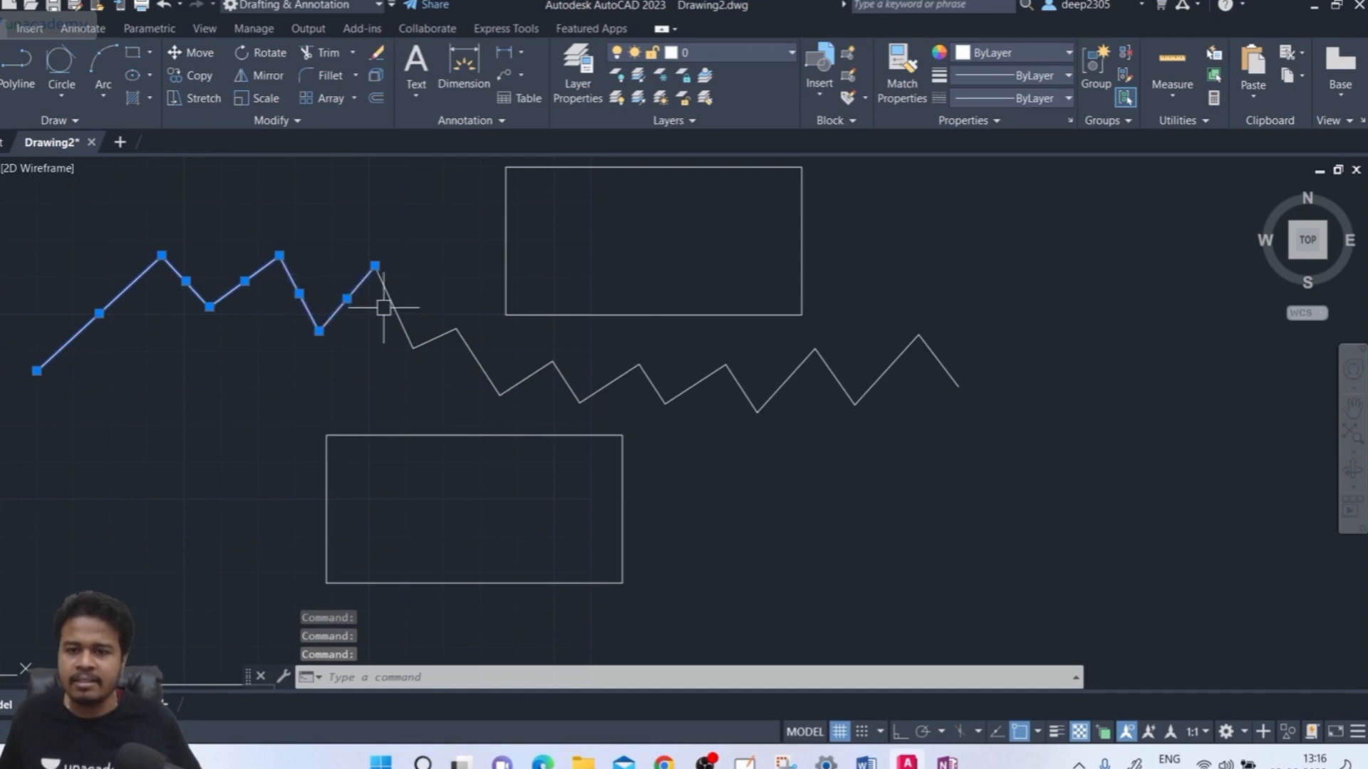
left_click(392, 305)
left_click(428, 334)
key("Escape")
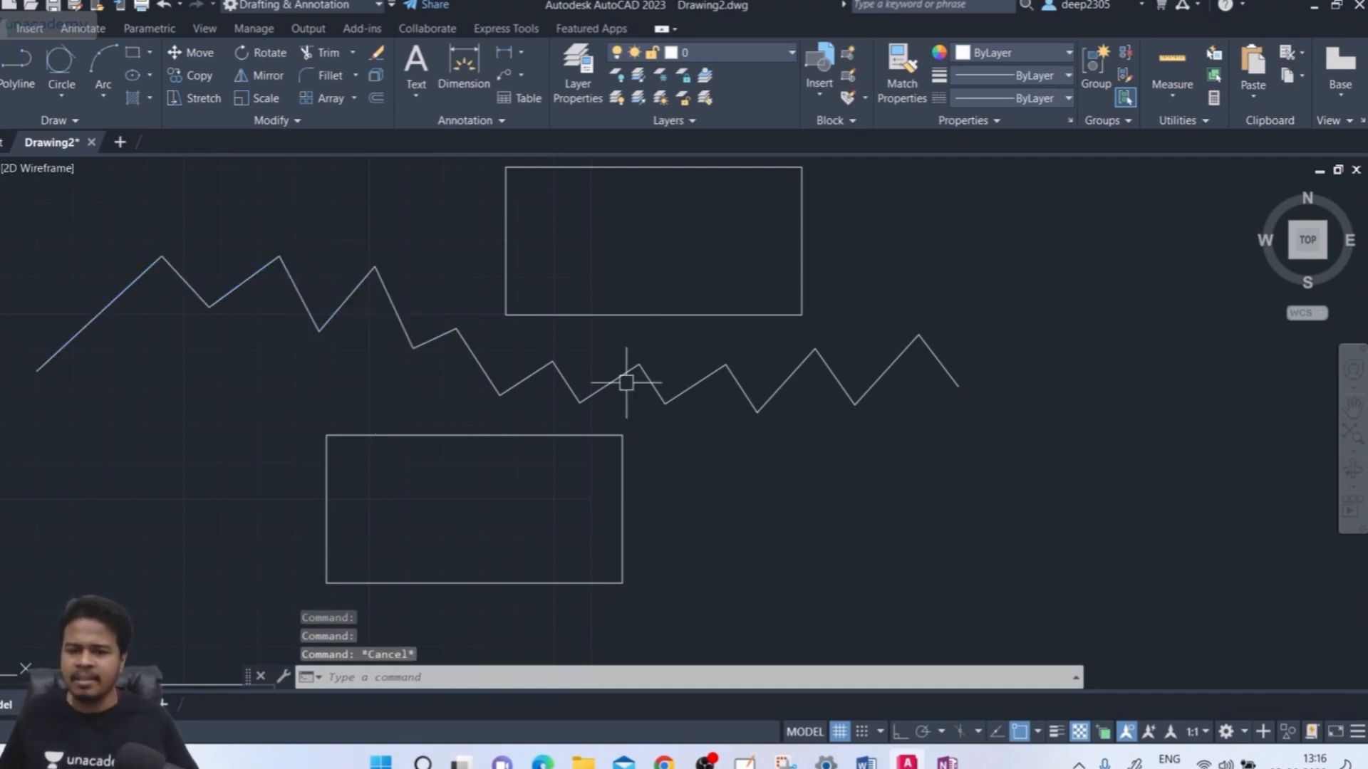
left_click(531, 376)
left_click(563, 378)
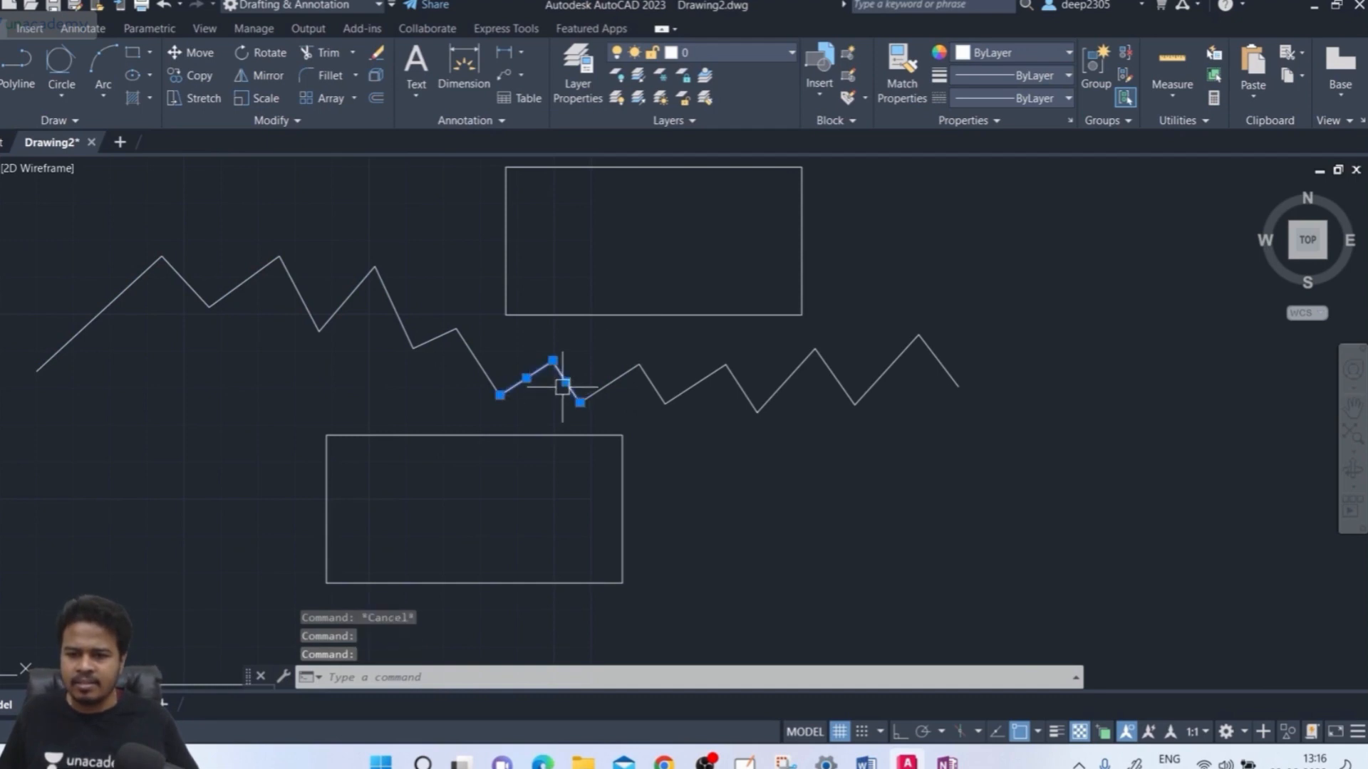
left_click(613, 383)
key("Escape")
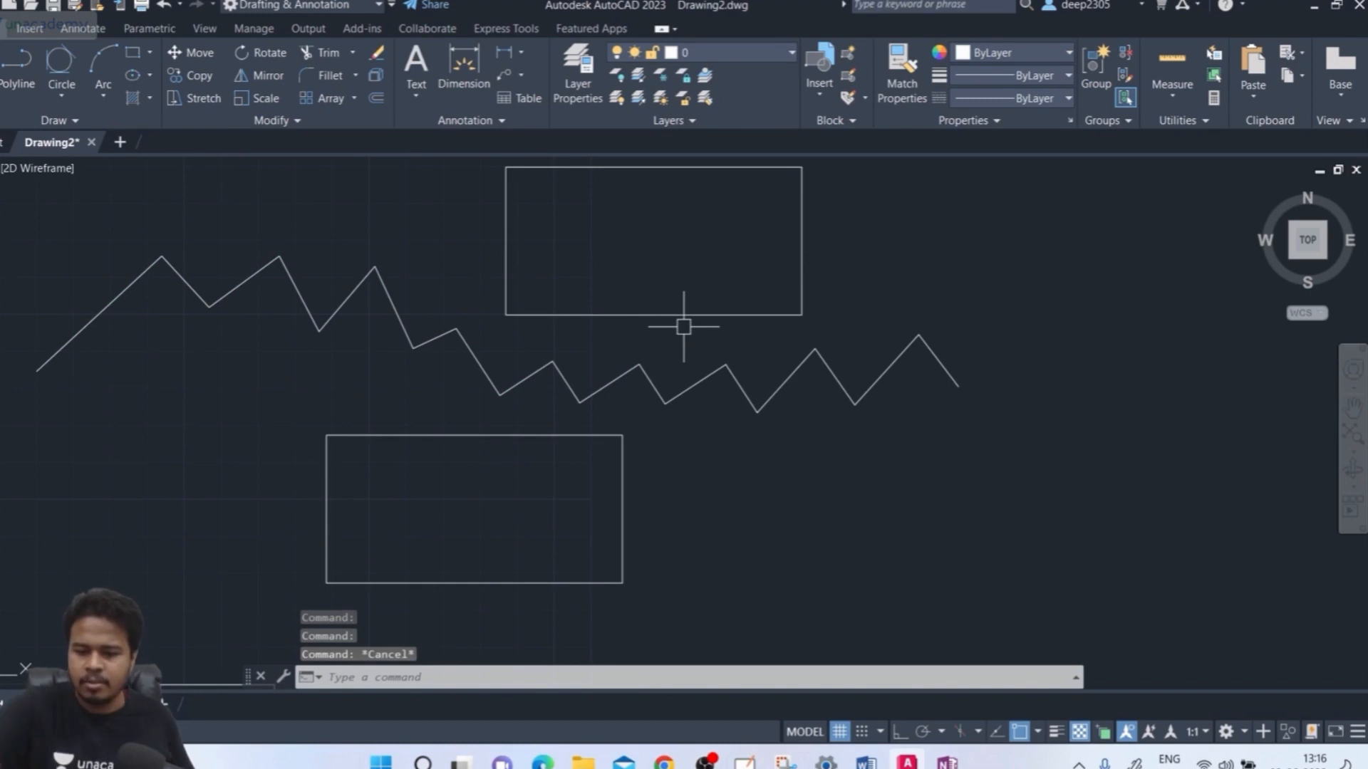
type("j")
key("Return")
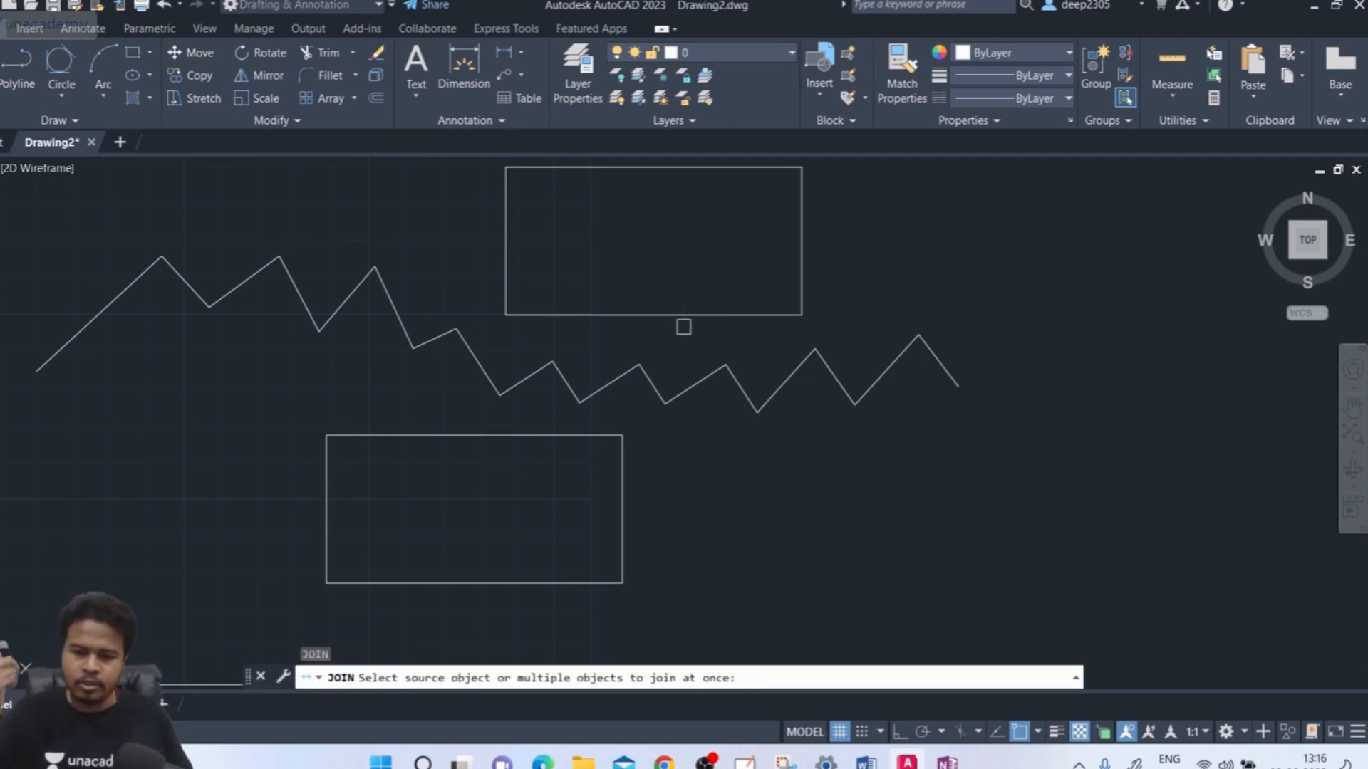
Pick the first four zigzag segments and window the rest, joining all 18 into one polyline
left_click(98, 315)
left_click(187, 286)
left_click(238, 292)
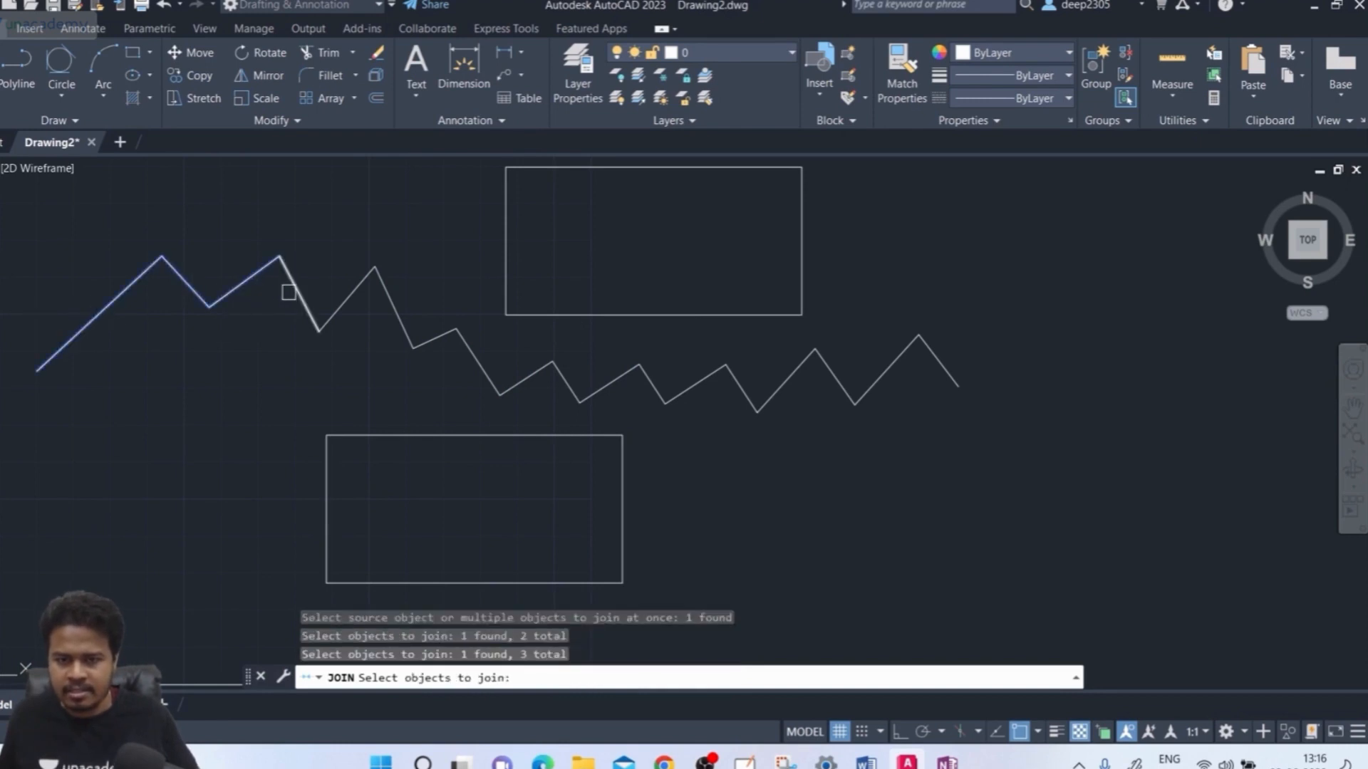
left_click(295, 289)
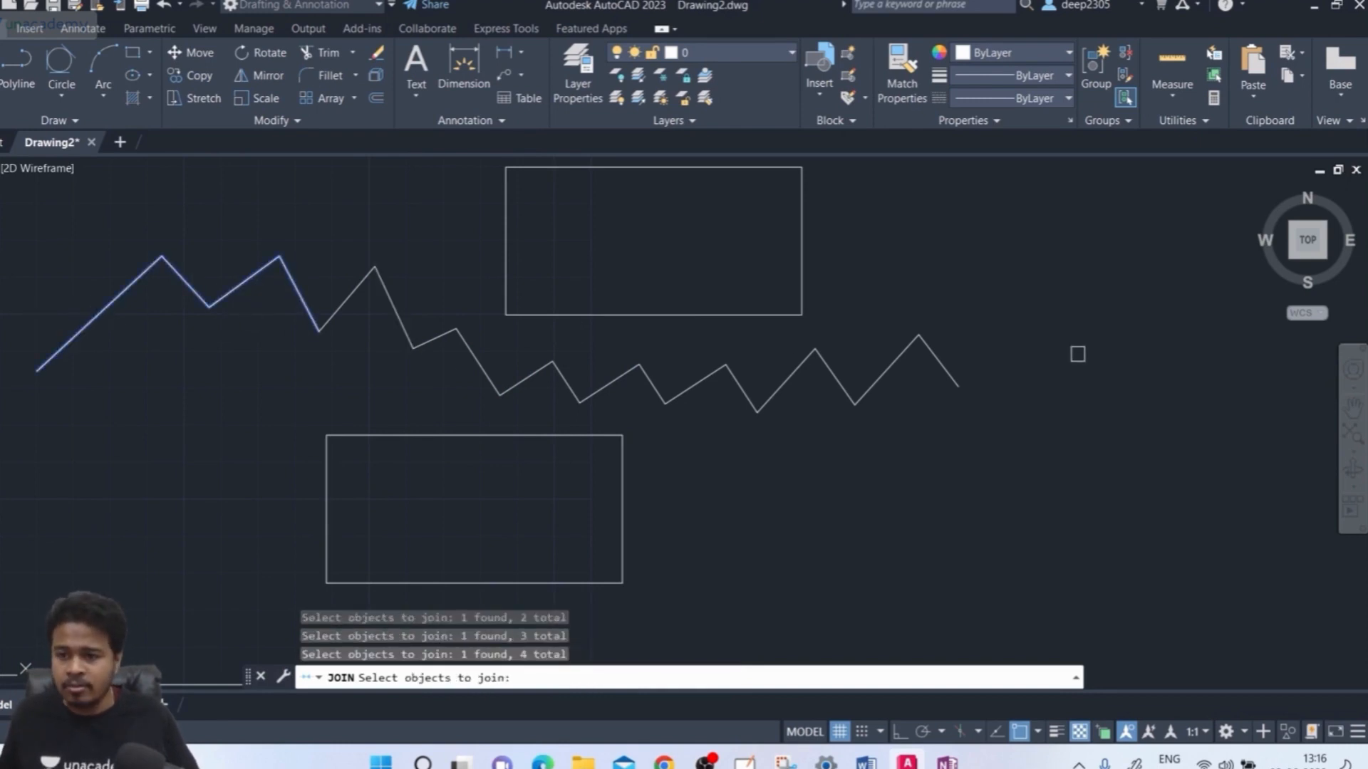
left_click(1058, 323)
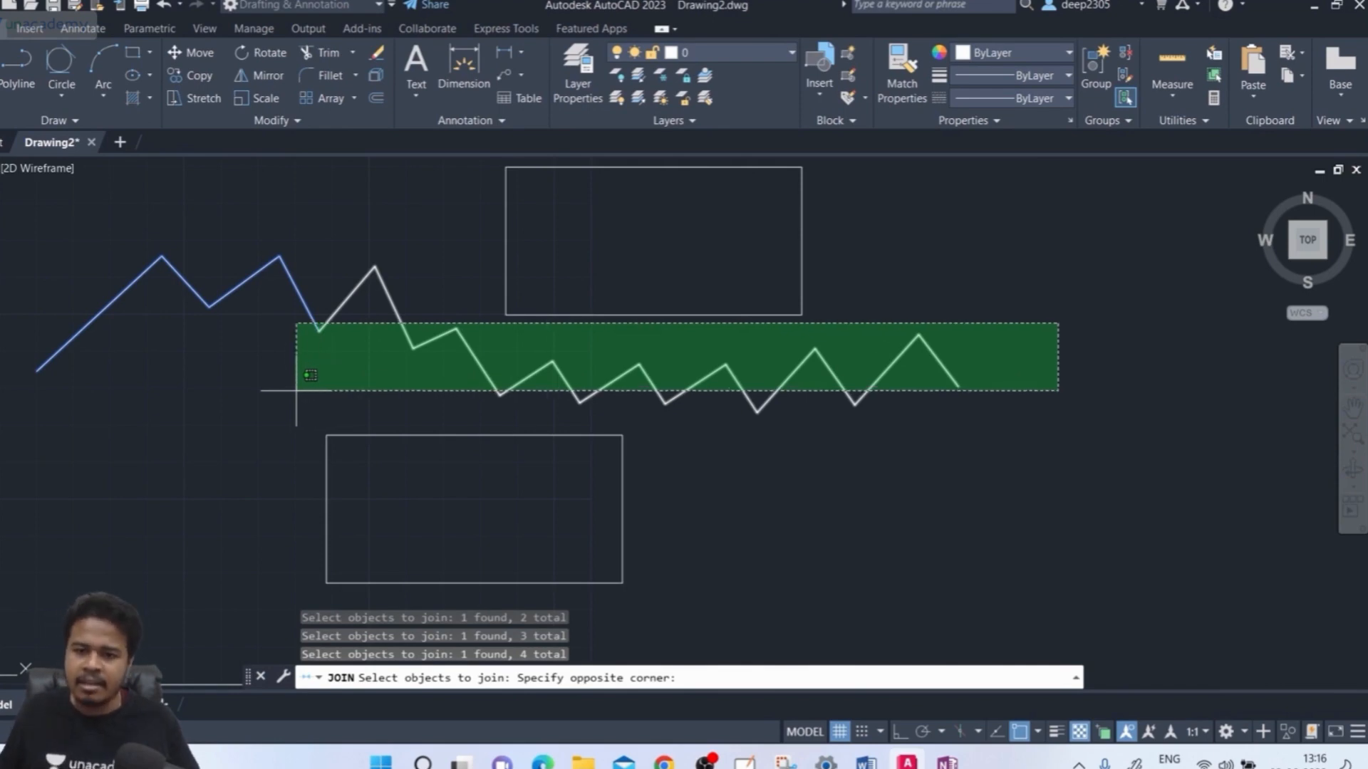
left_click(296, 390)
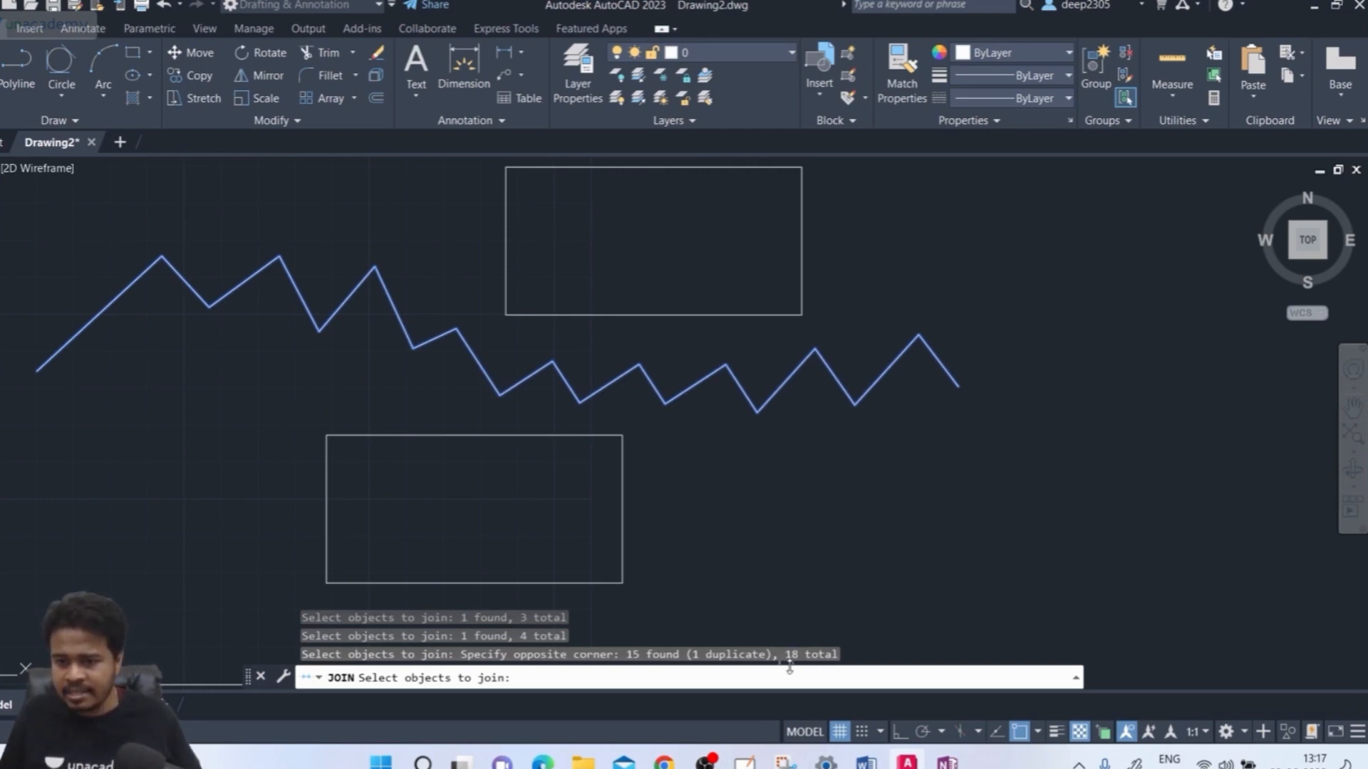
key("Return")
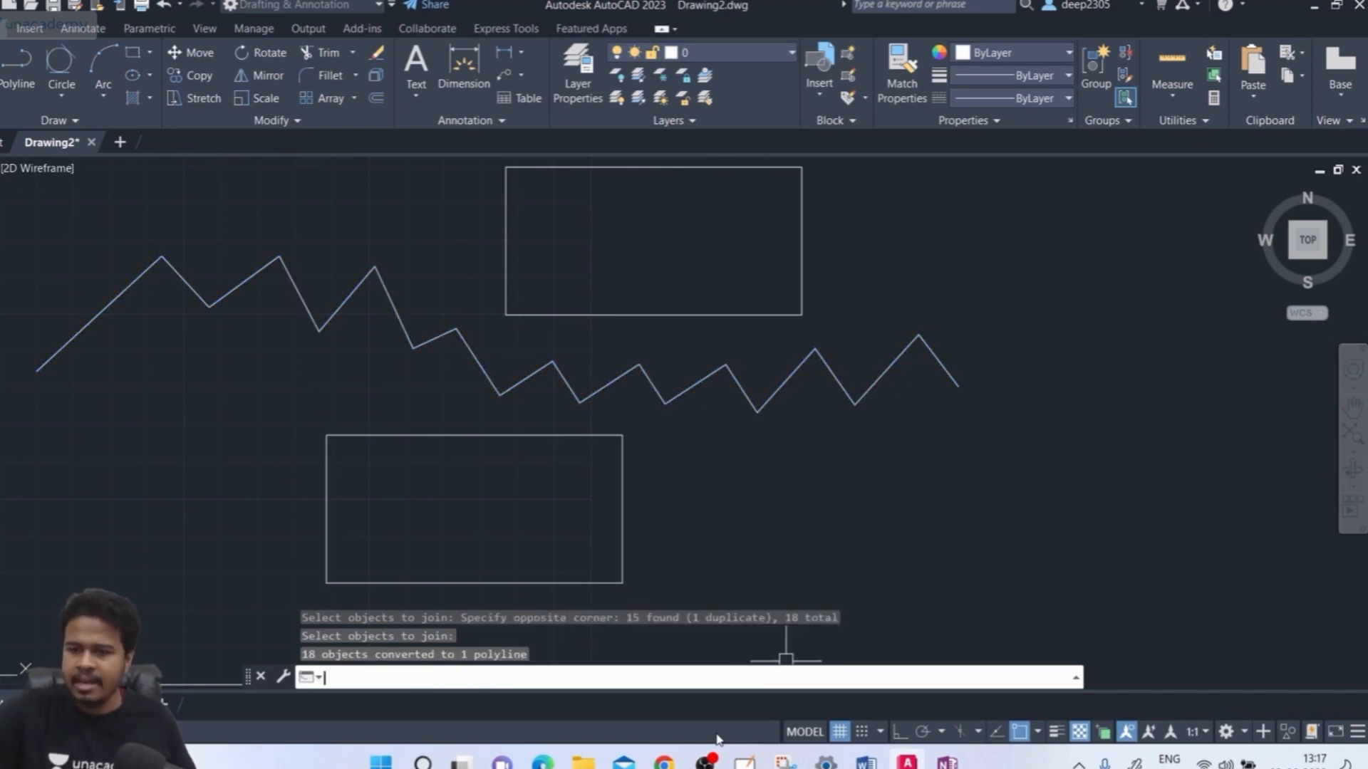
left_click(67, 343)
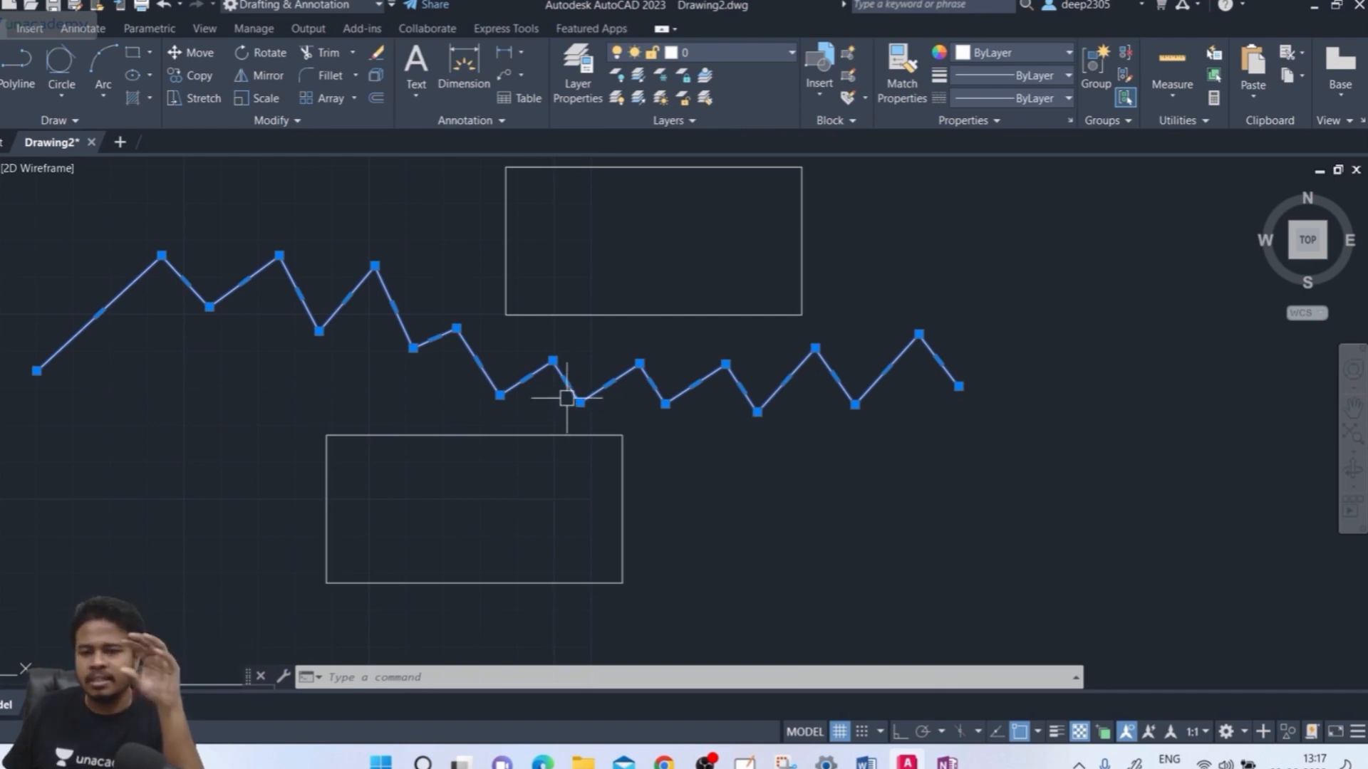
key("Escape")
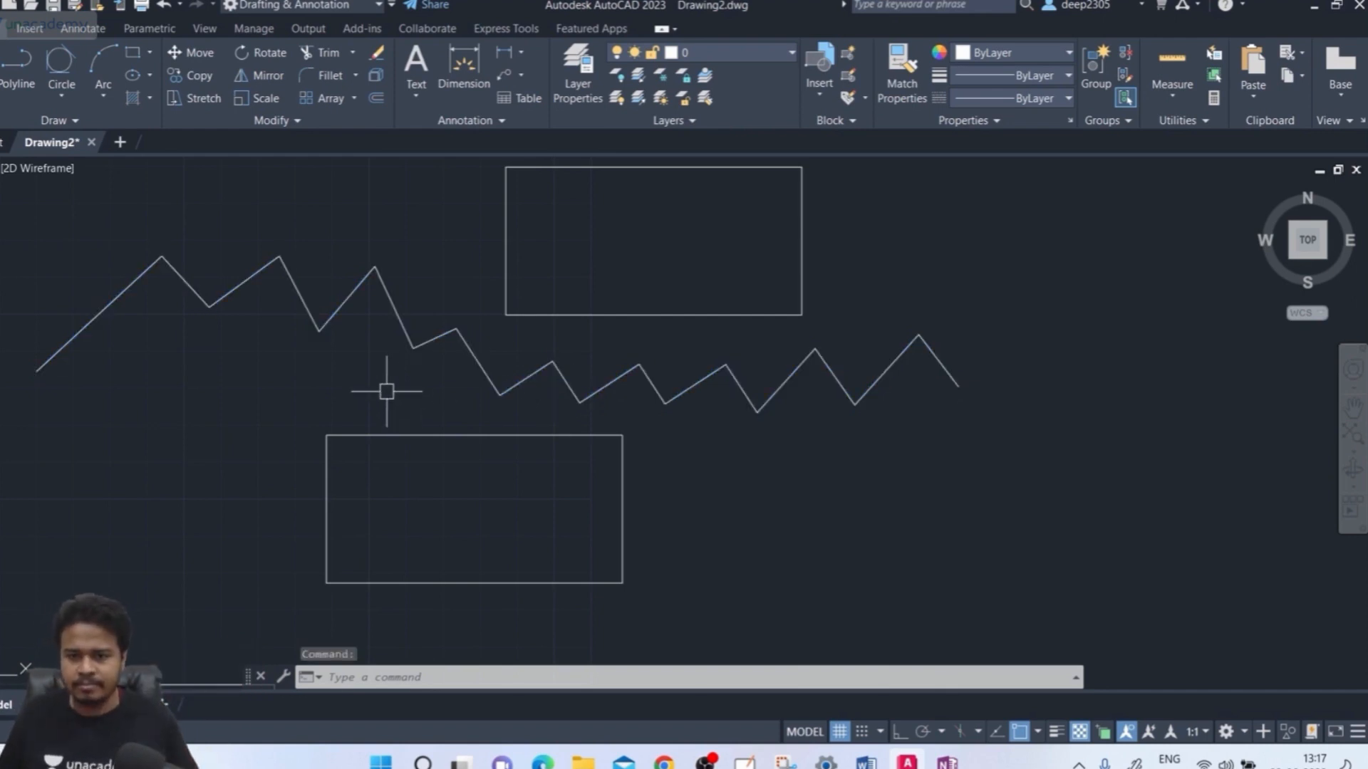
left_click(296, 212)
left_click(260, 265)
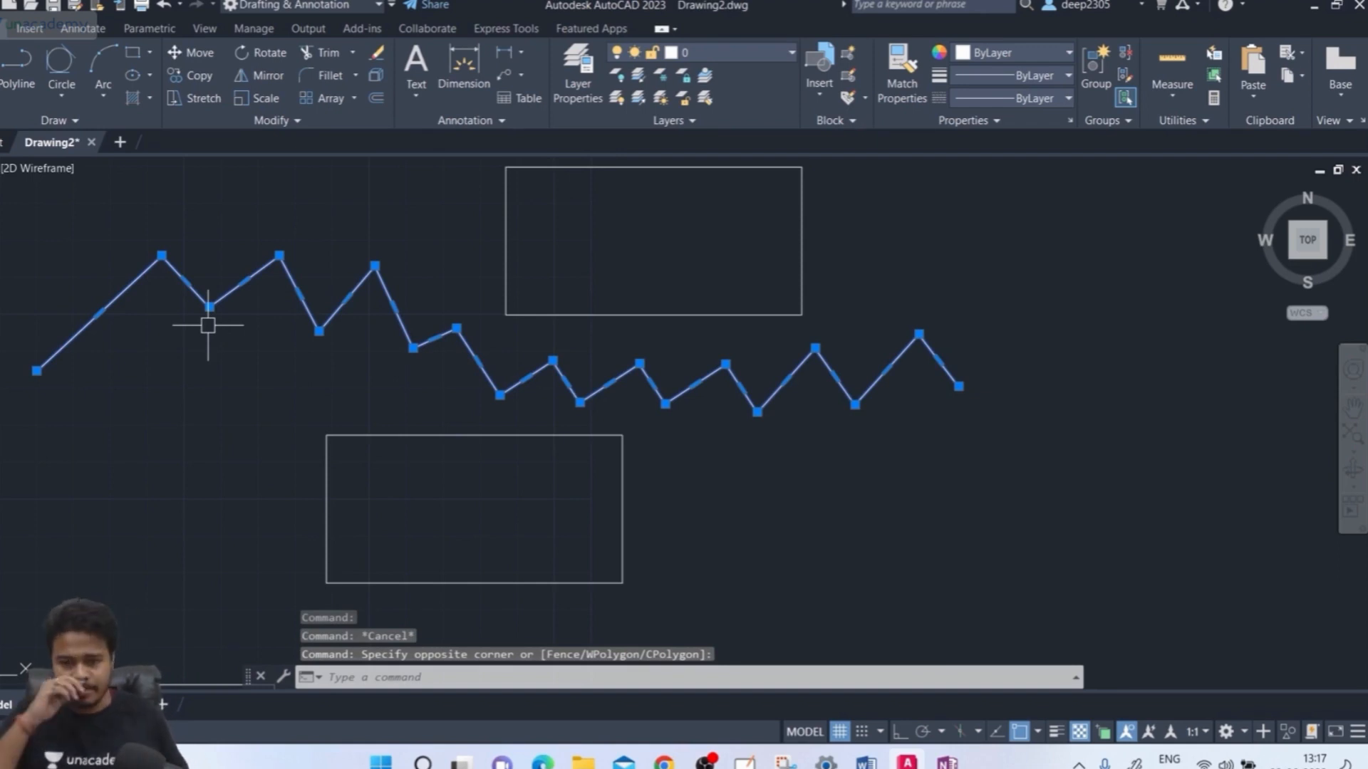
key("Escape")
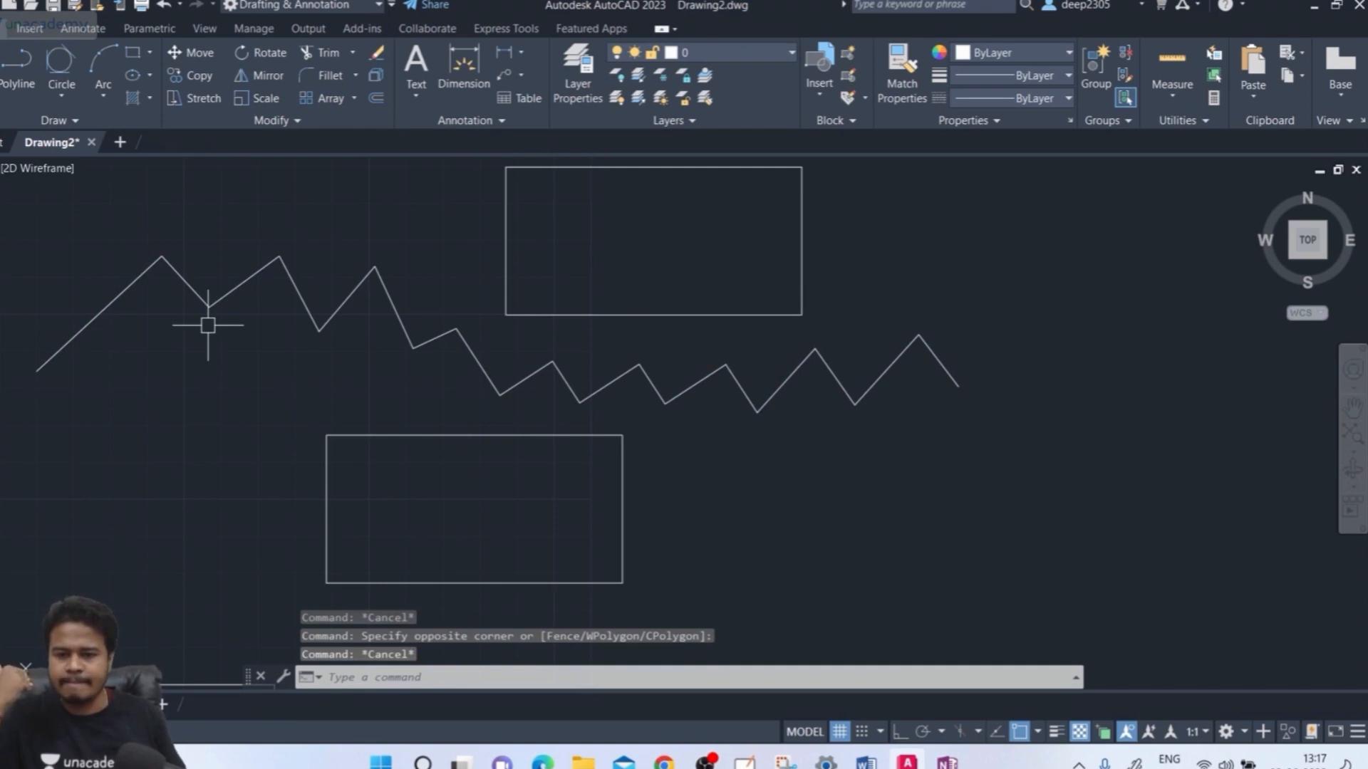
type("re")
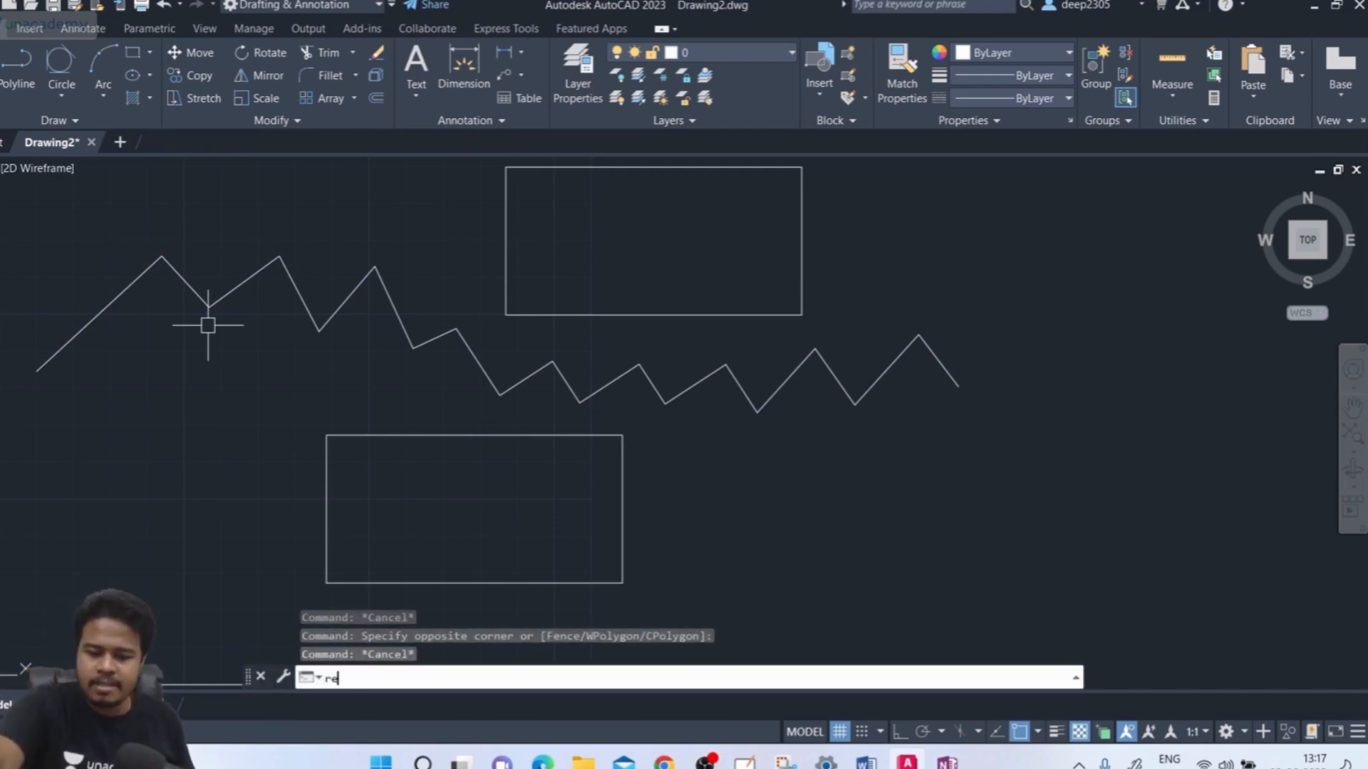
type("c")
key("Return")
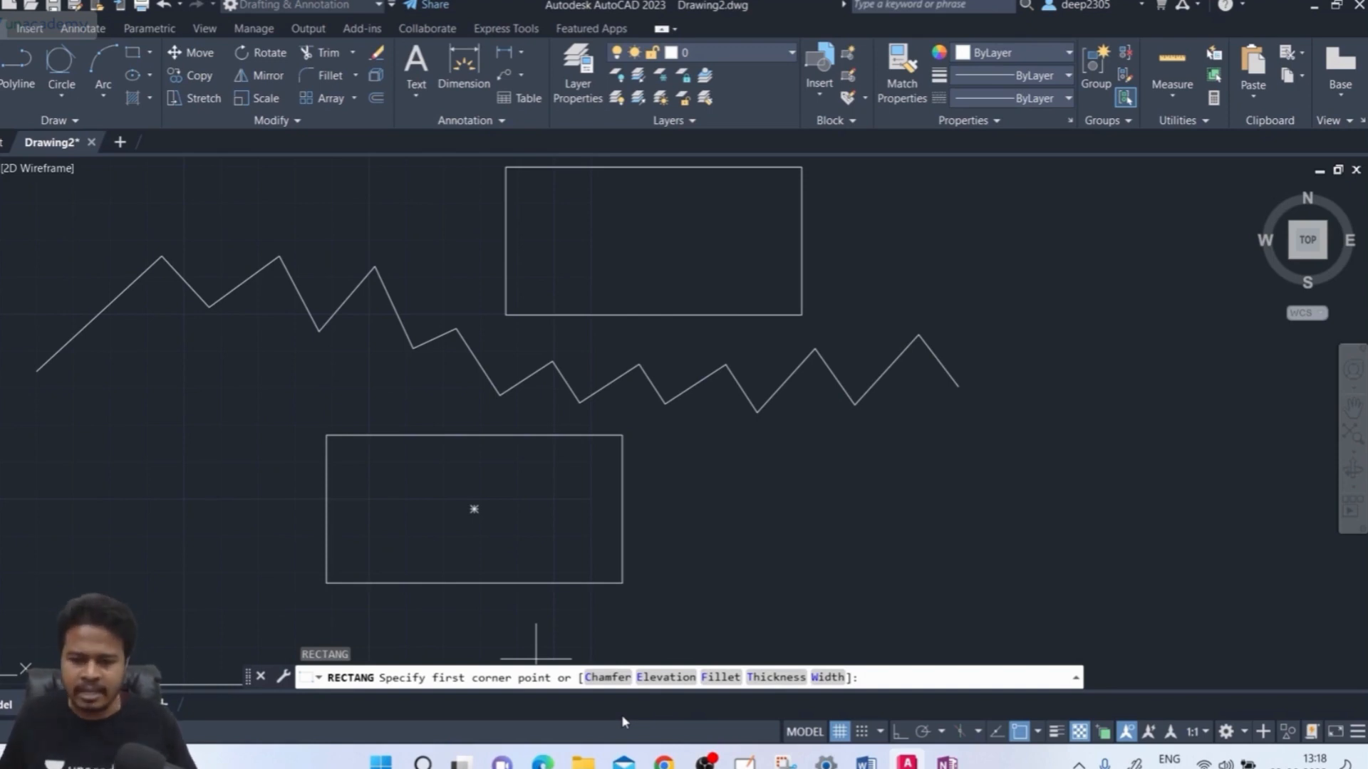
key("Escape")
key("Escape")
key("Escape")
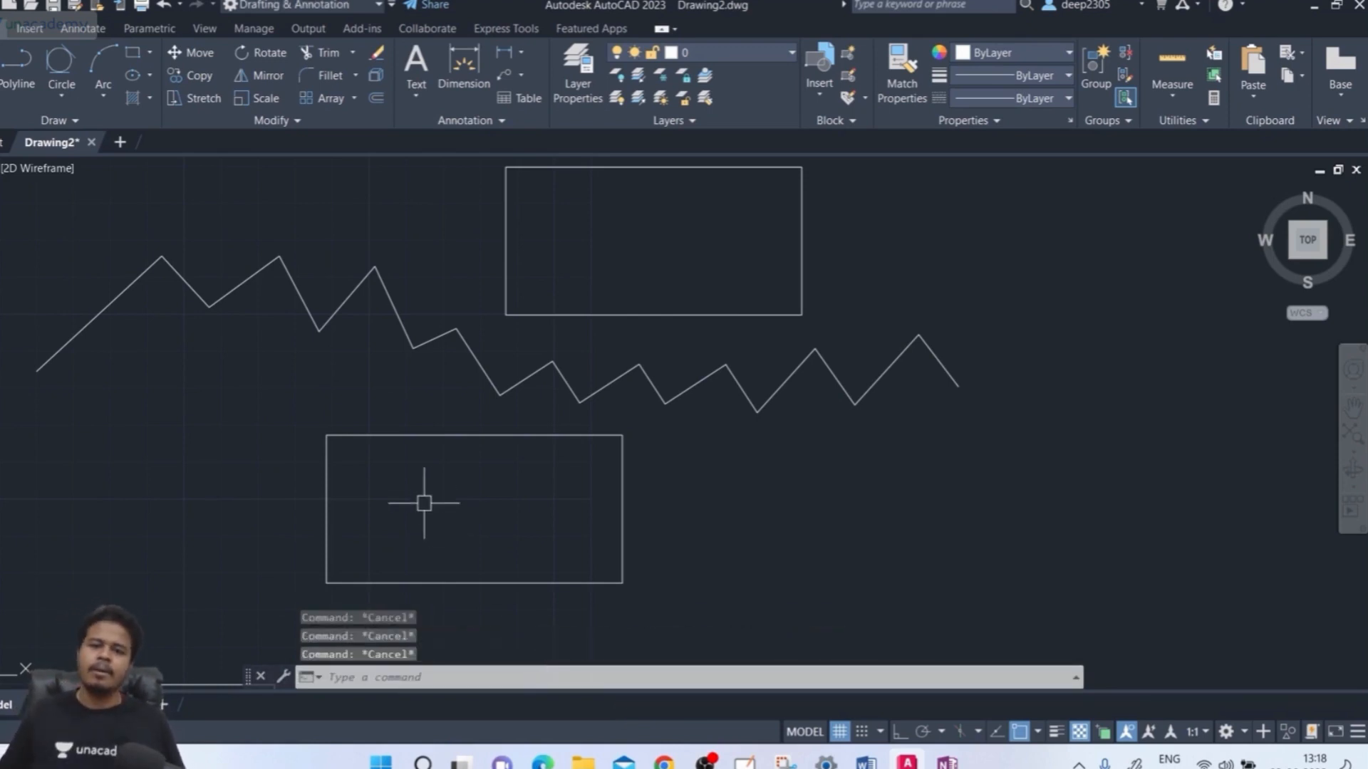